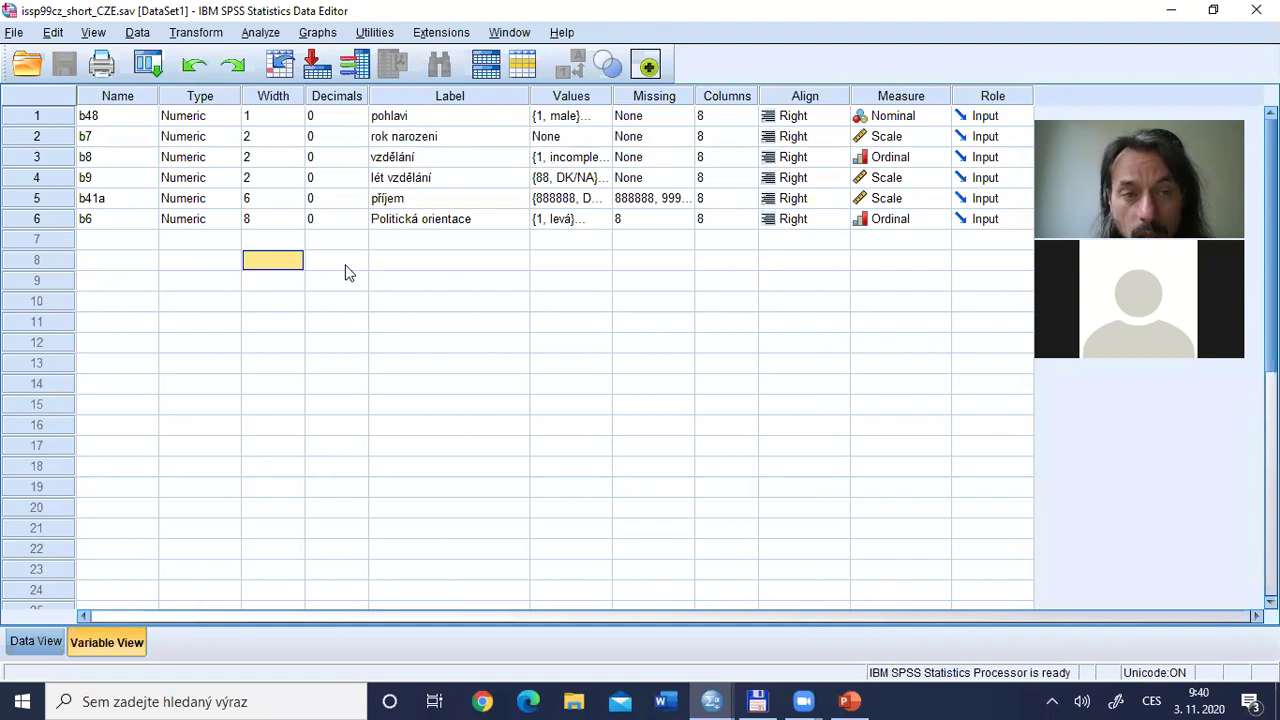
- Examine the value labels defined for variable b6, Politická orientace, and leave them as they are
click(47, 221)
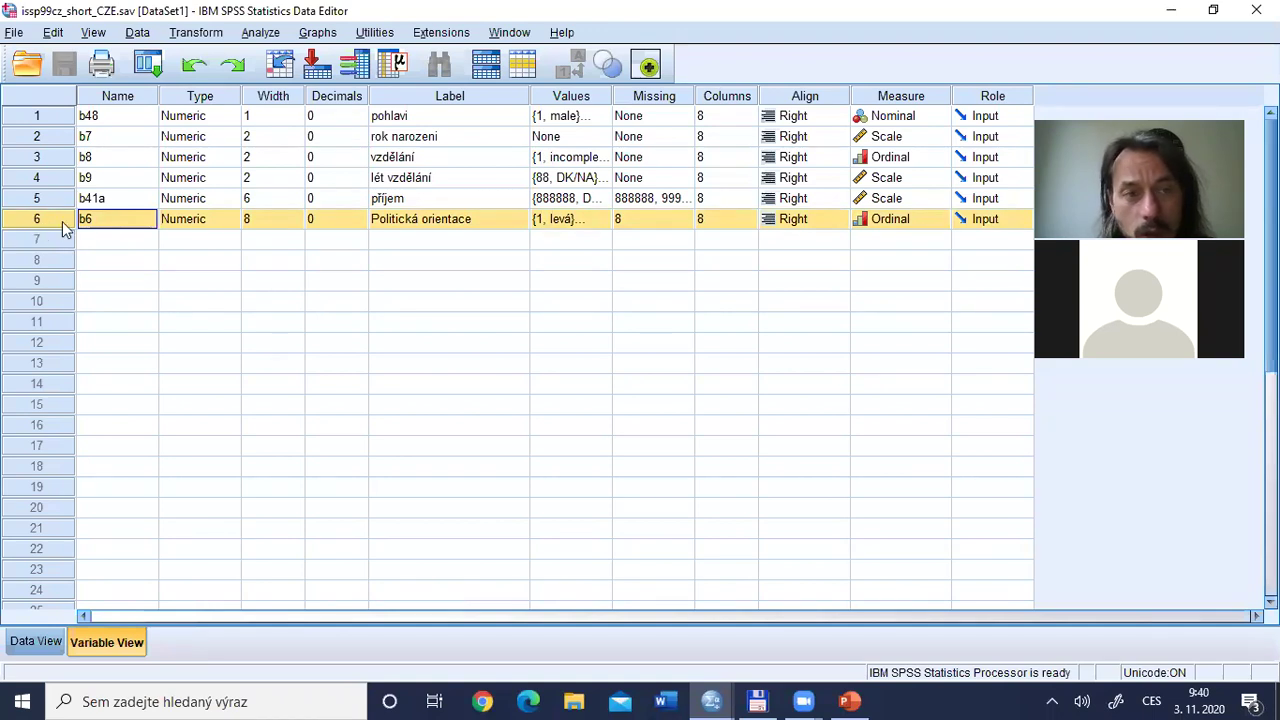
click(447, 222)
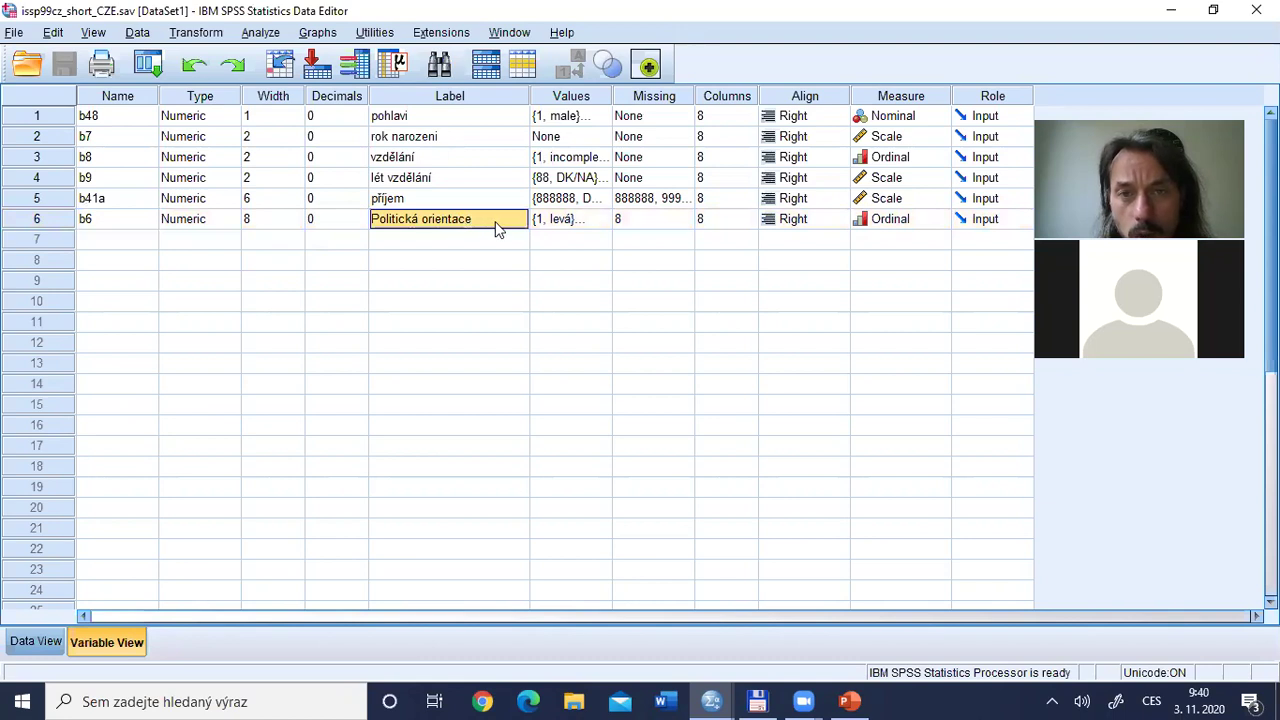
click(572, 228)
click(599, 220)
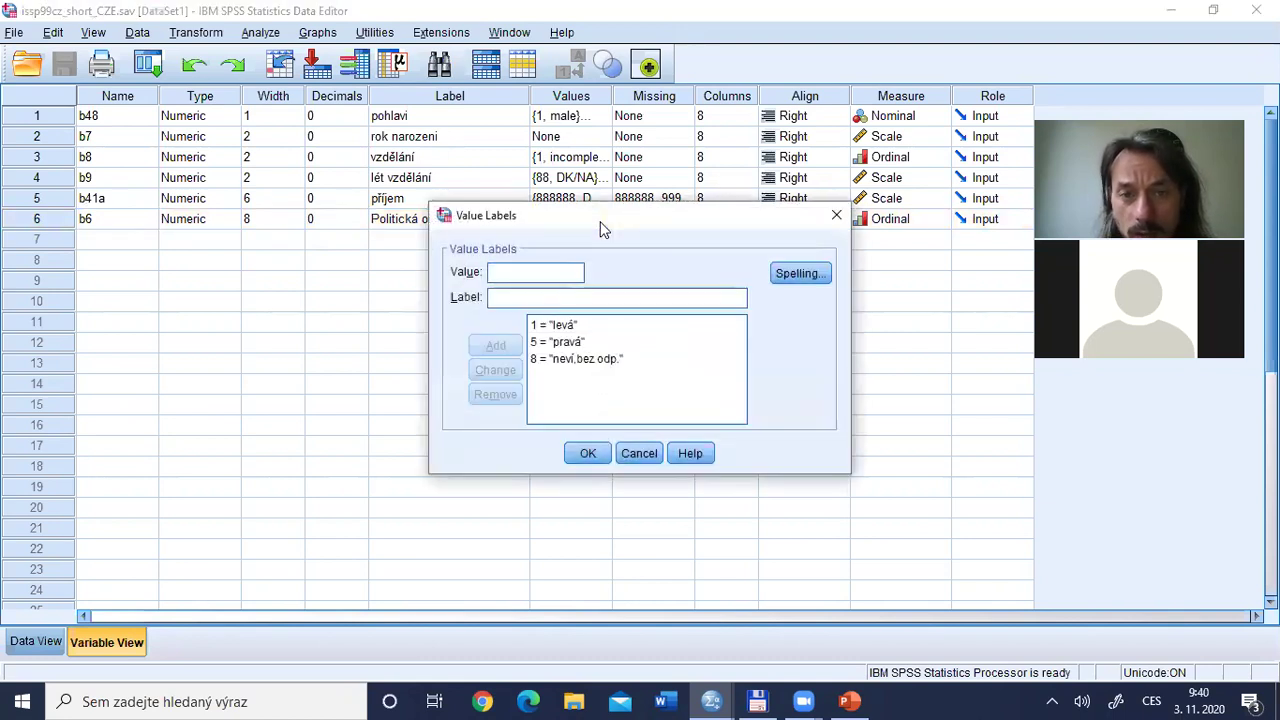
click(568, 324)
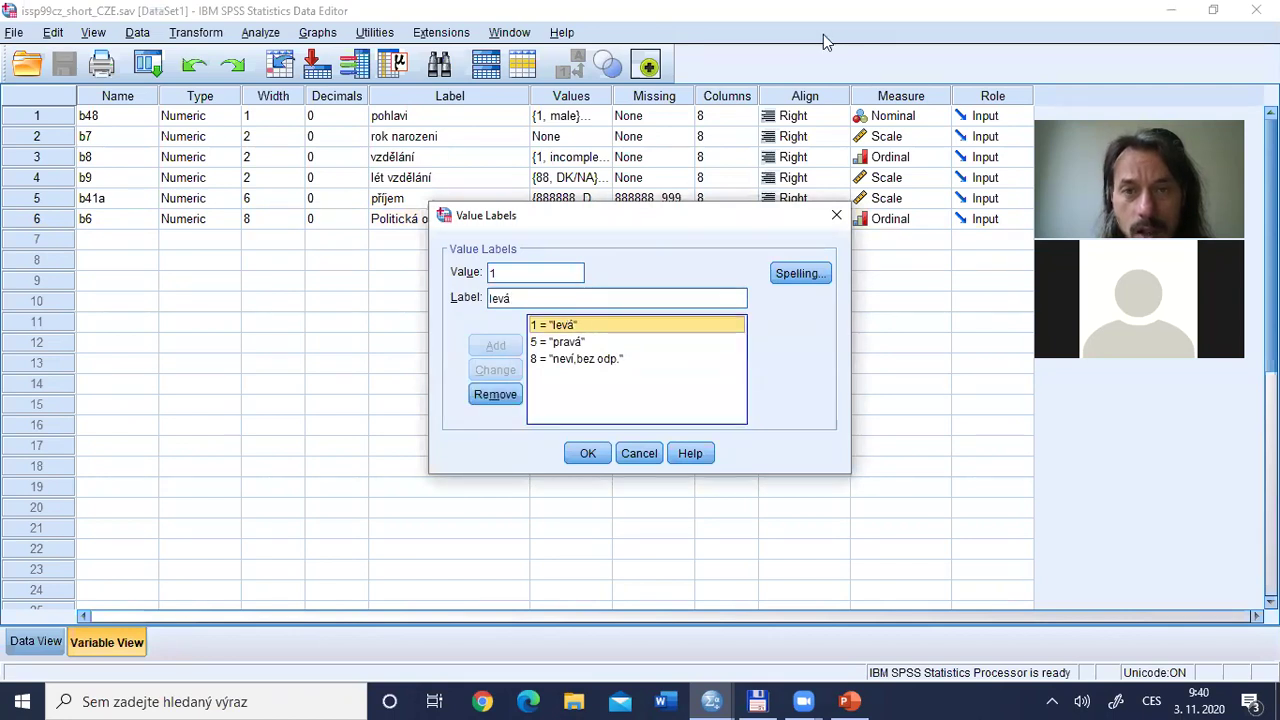
click(566, 344)
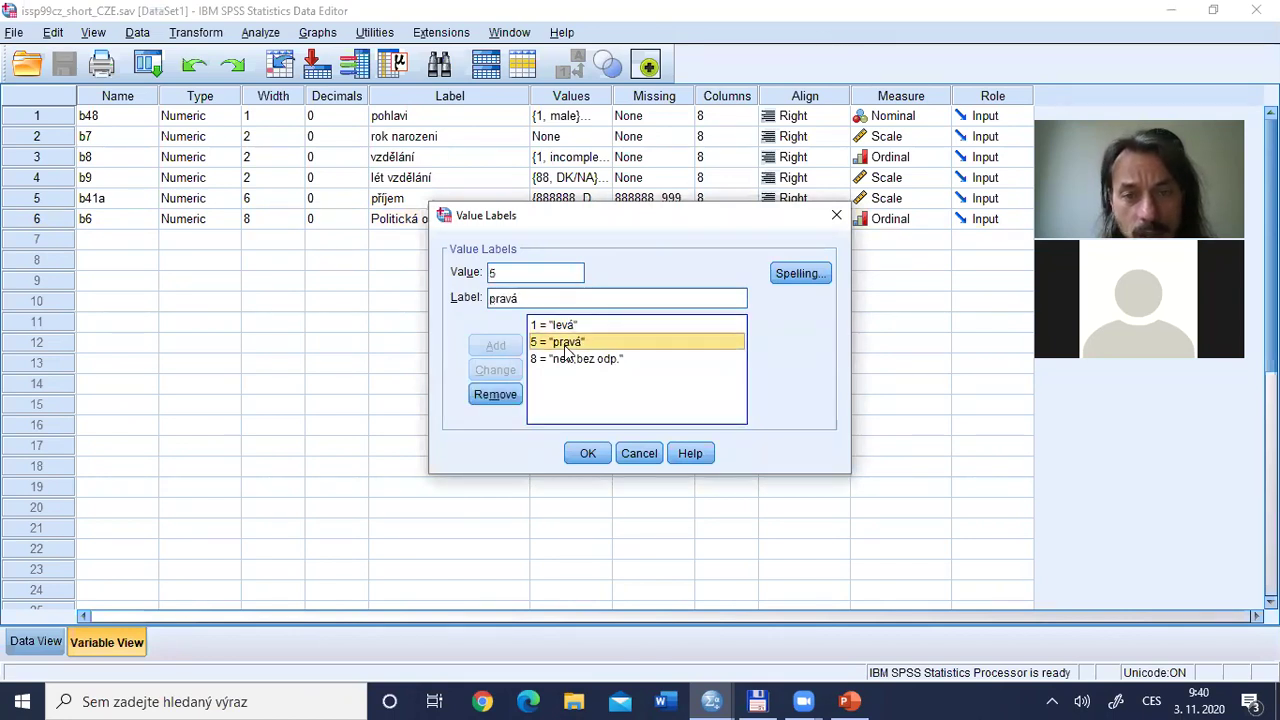
click(566, 358)
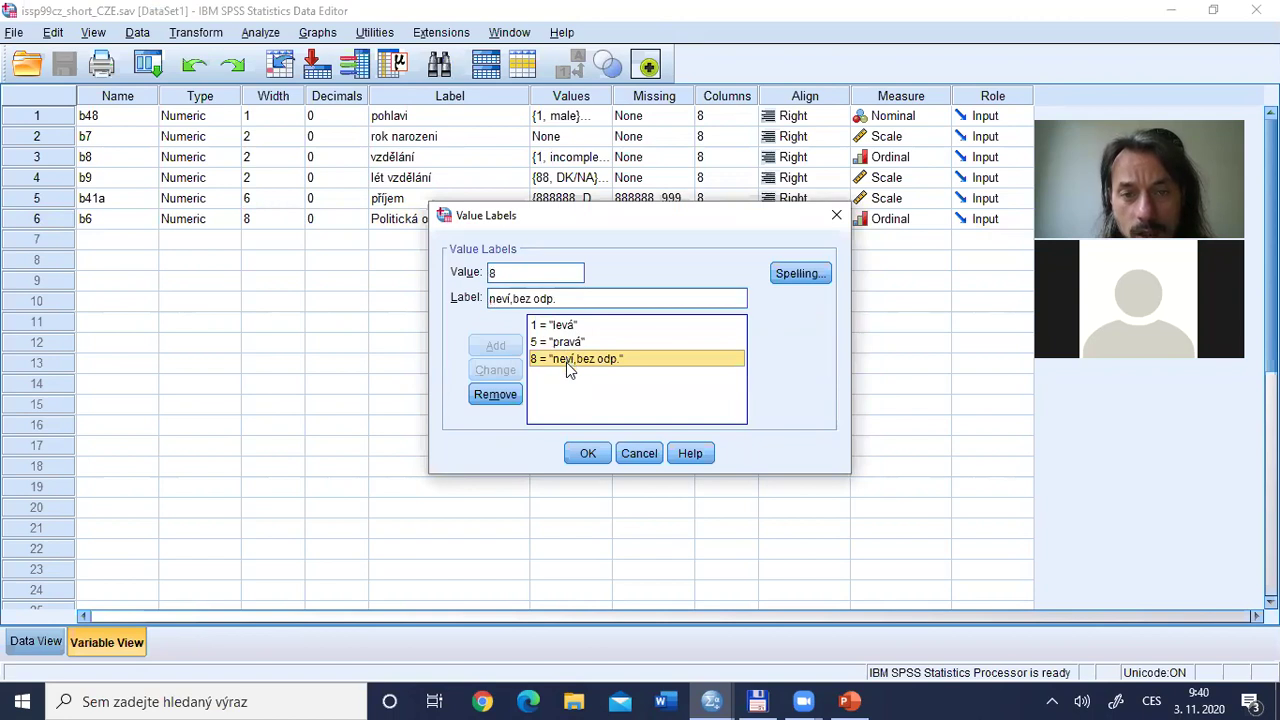
click(636, 452)
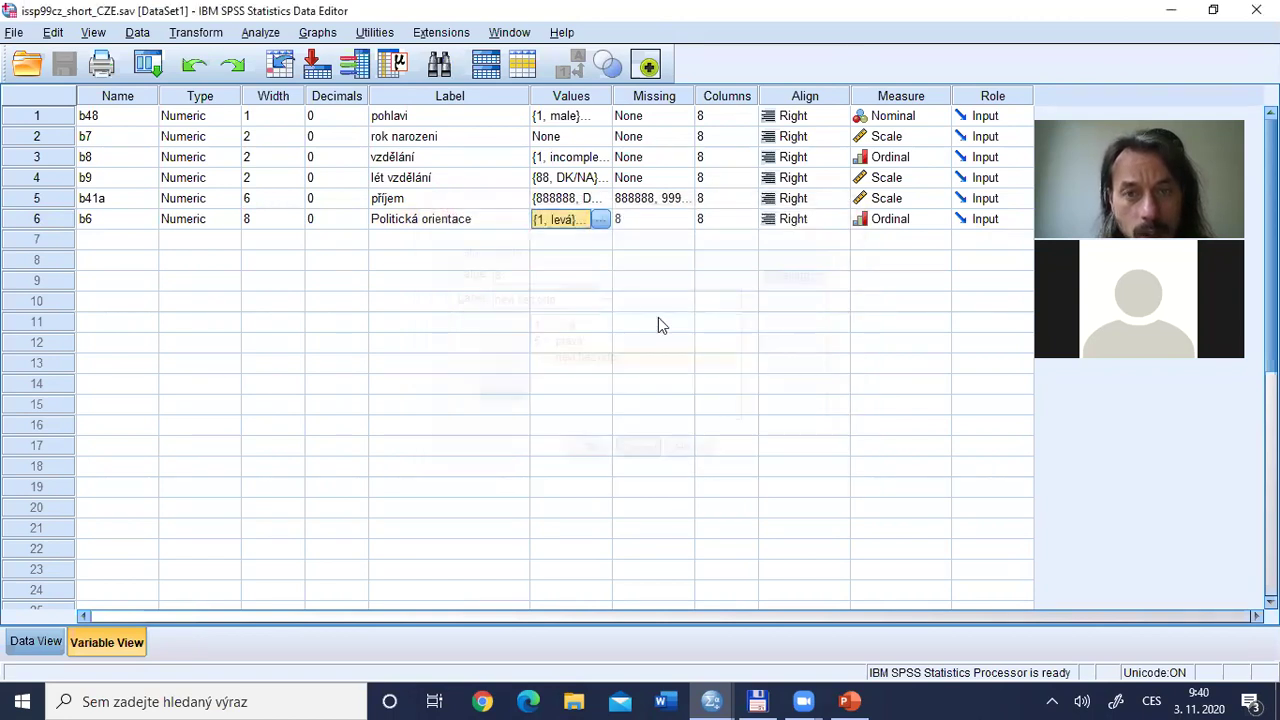
- Check the missing-value setting of variable b6 and review its value labels once more
click(648, 220)
click(686, 222)
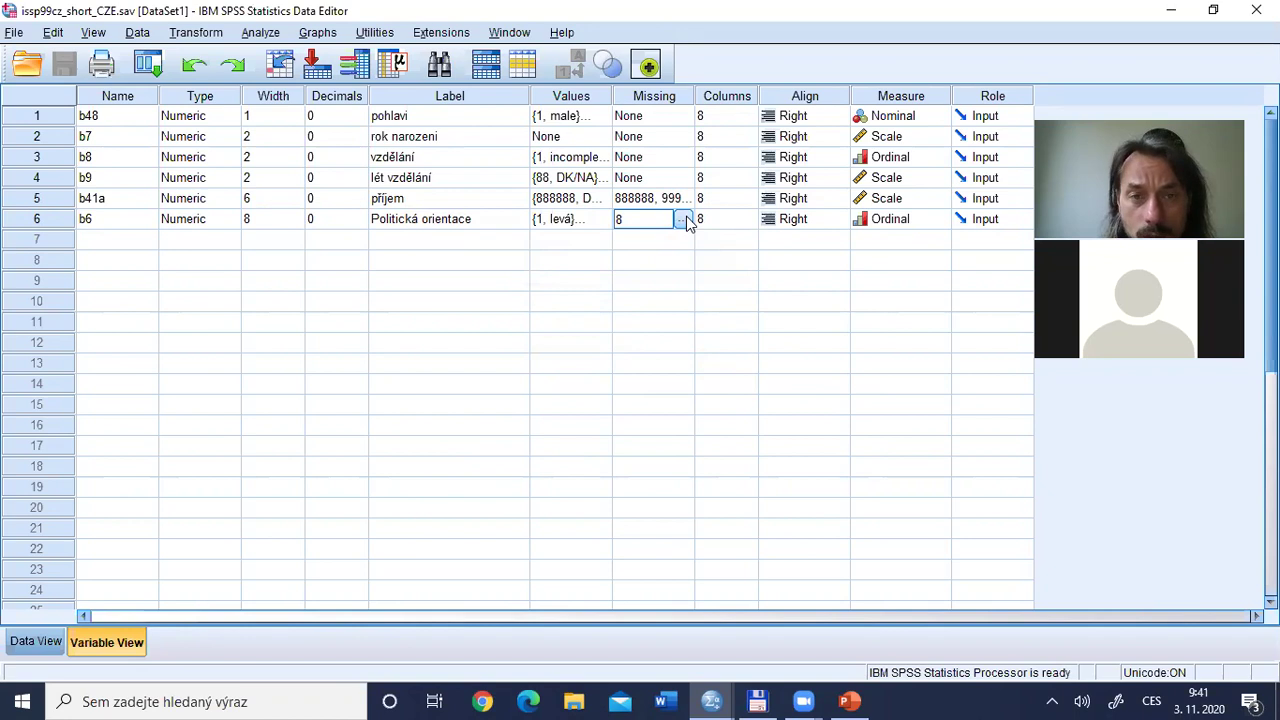
click(684, 220)
click(38, 225)
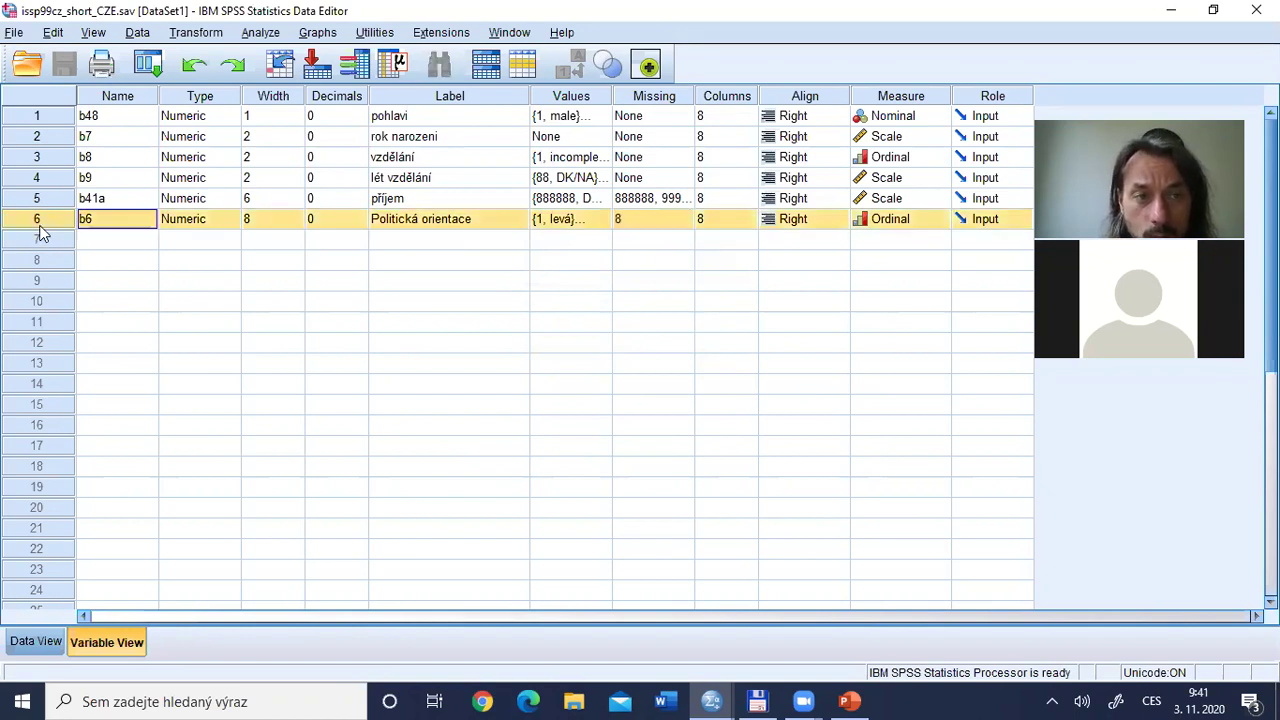
click(586, 224)
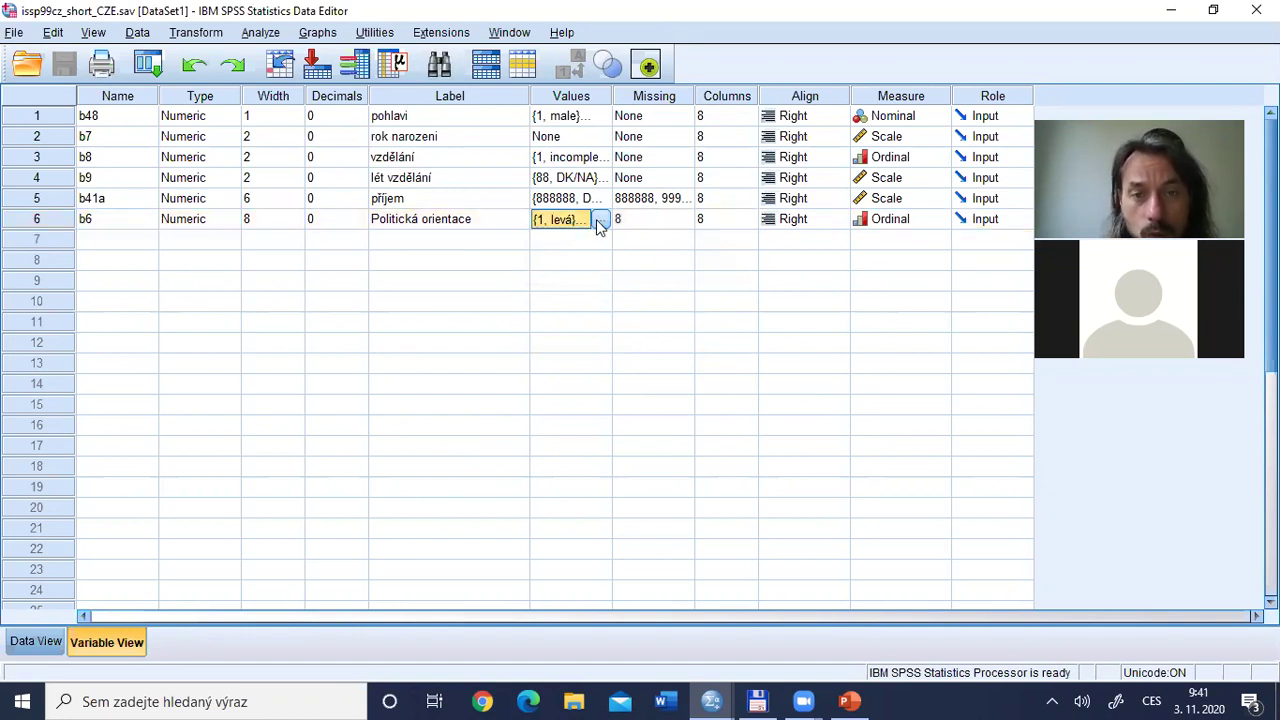
click(599, 220)
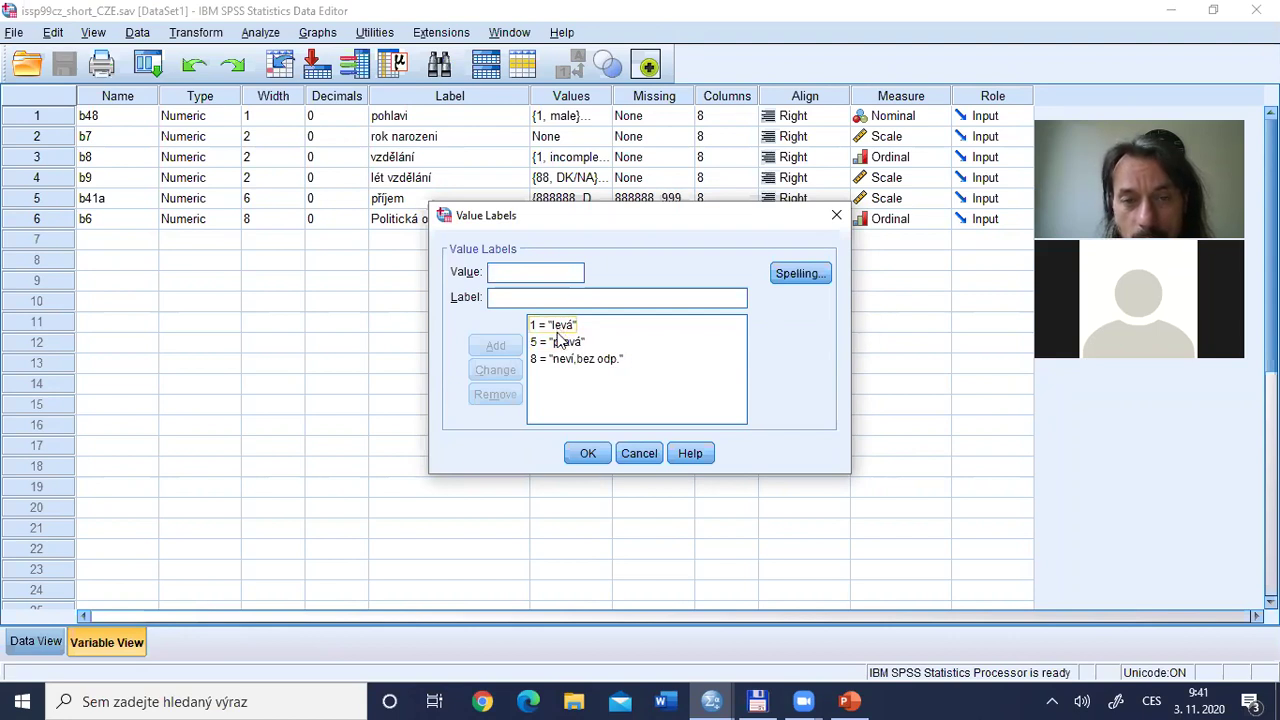
key(Return)
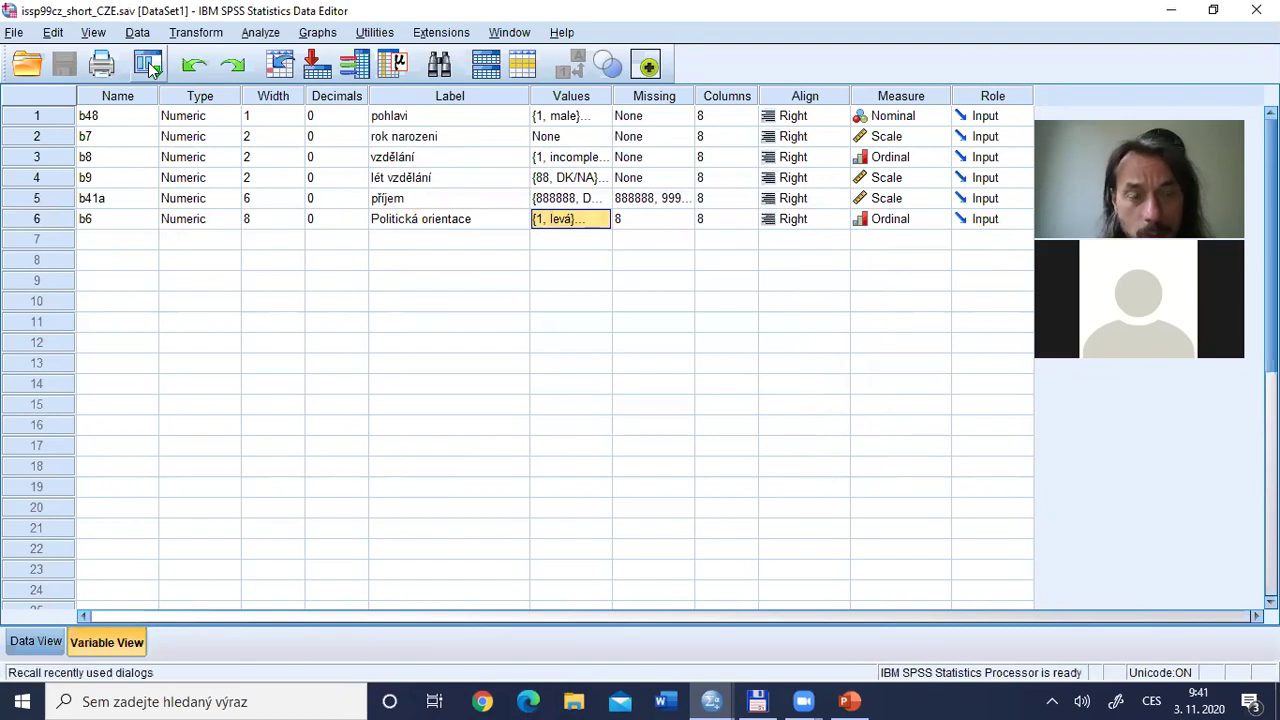
click(196, 33)
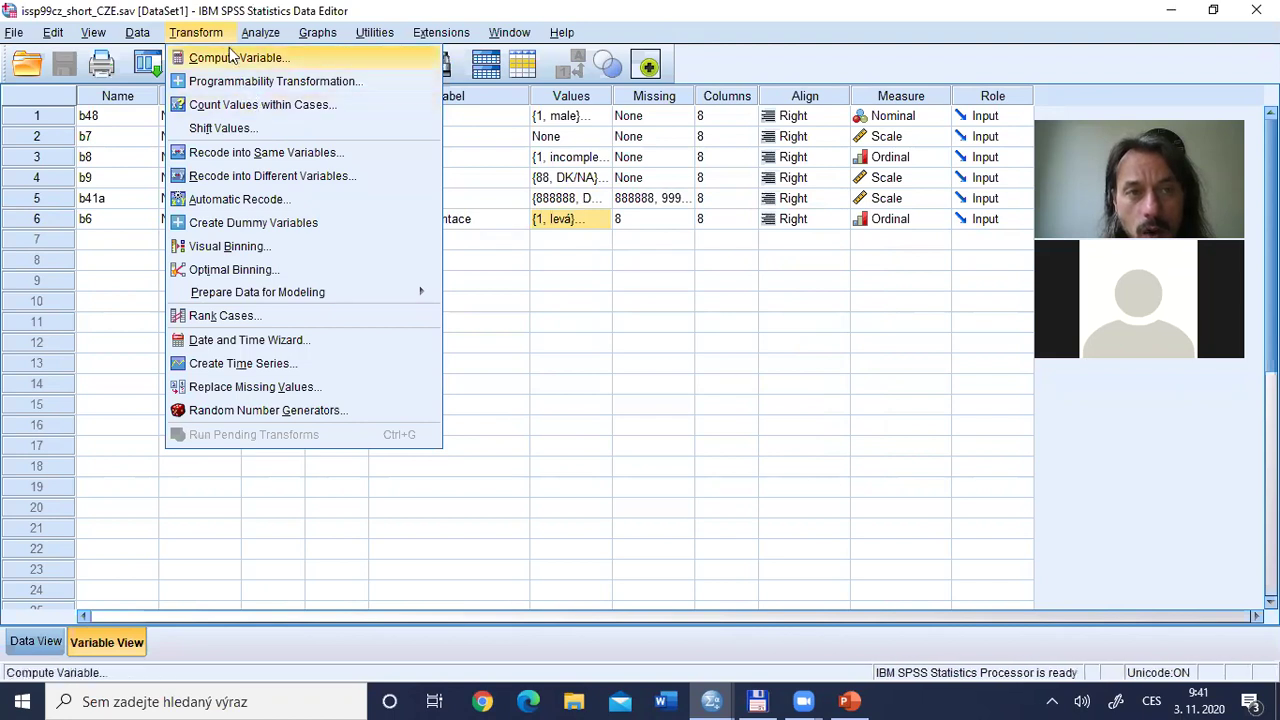
click(243, 177)
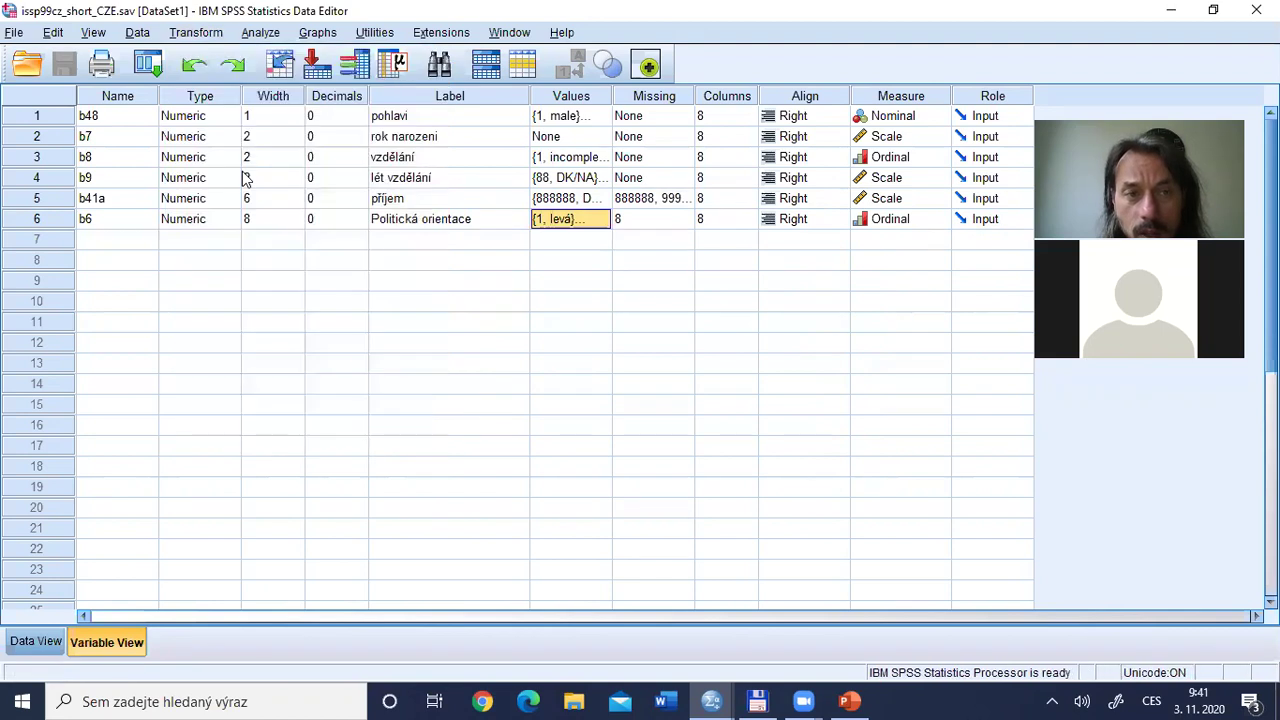
- Create a new syntax file and begin a recode command for variable b6
click(15, 33)
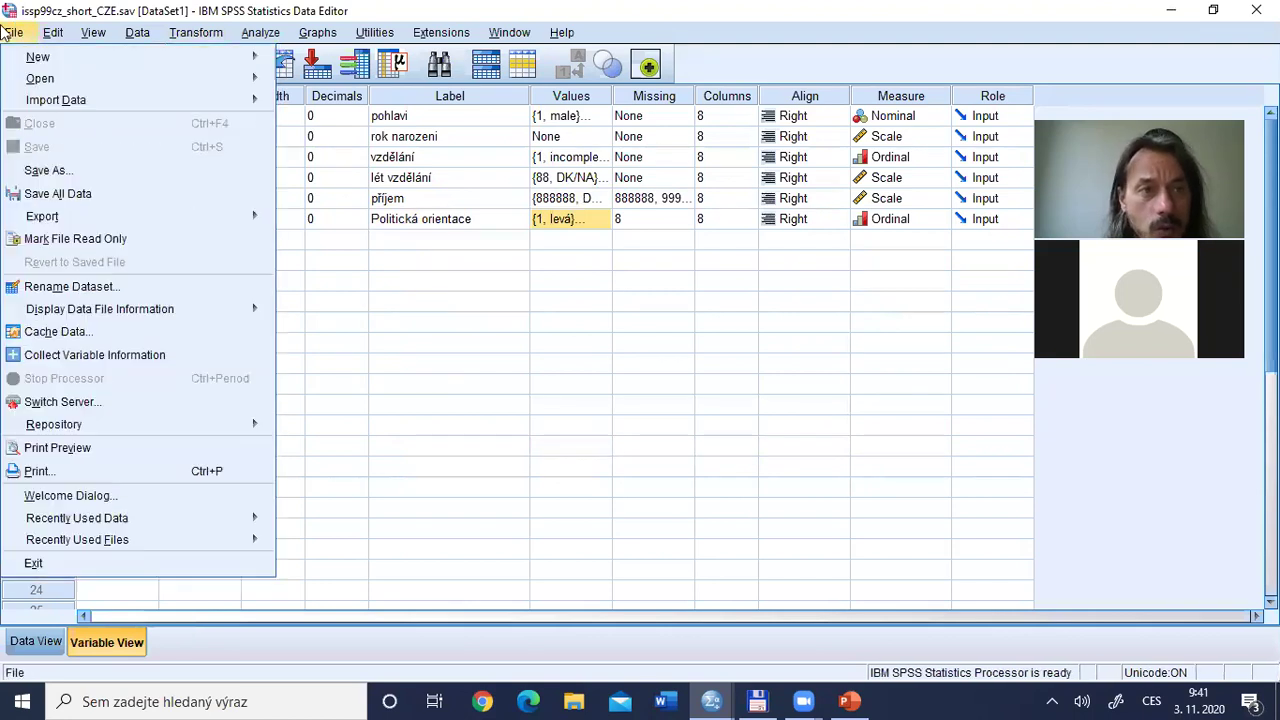
mouse_move(229, 68)
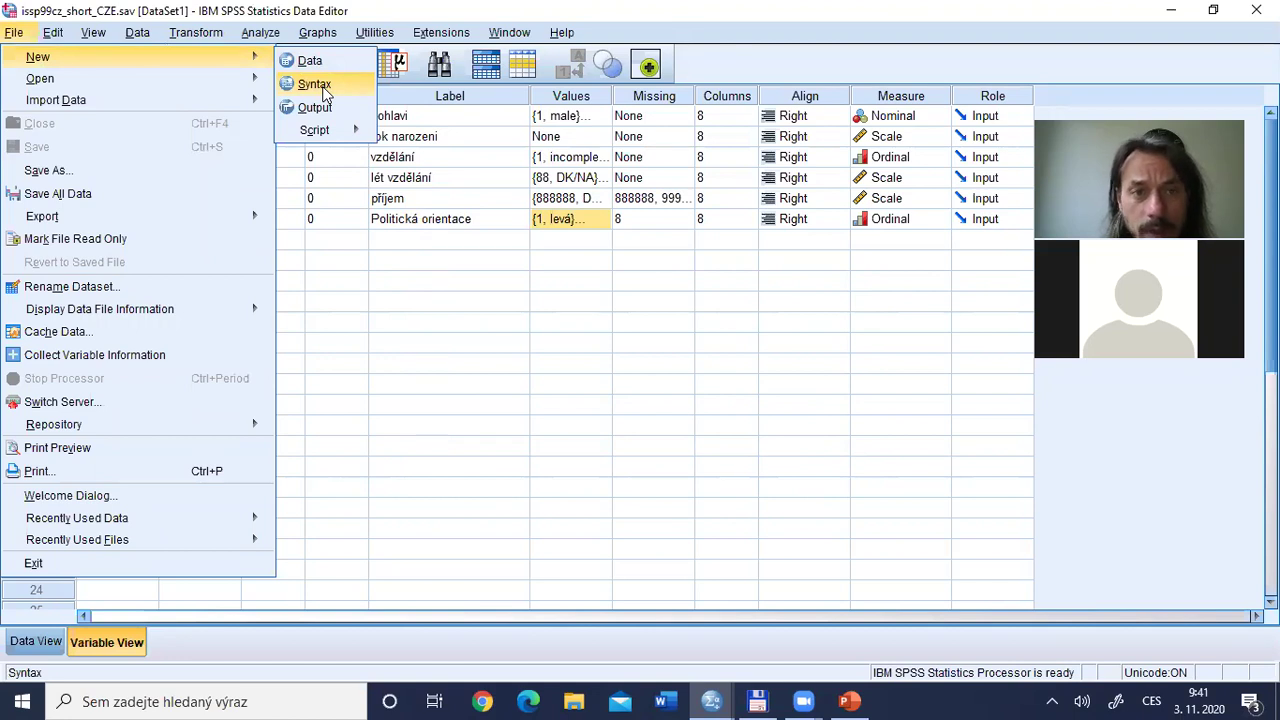
click(322, 86)
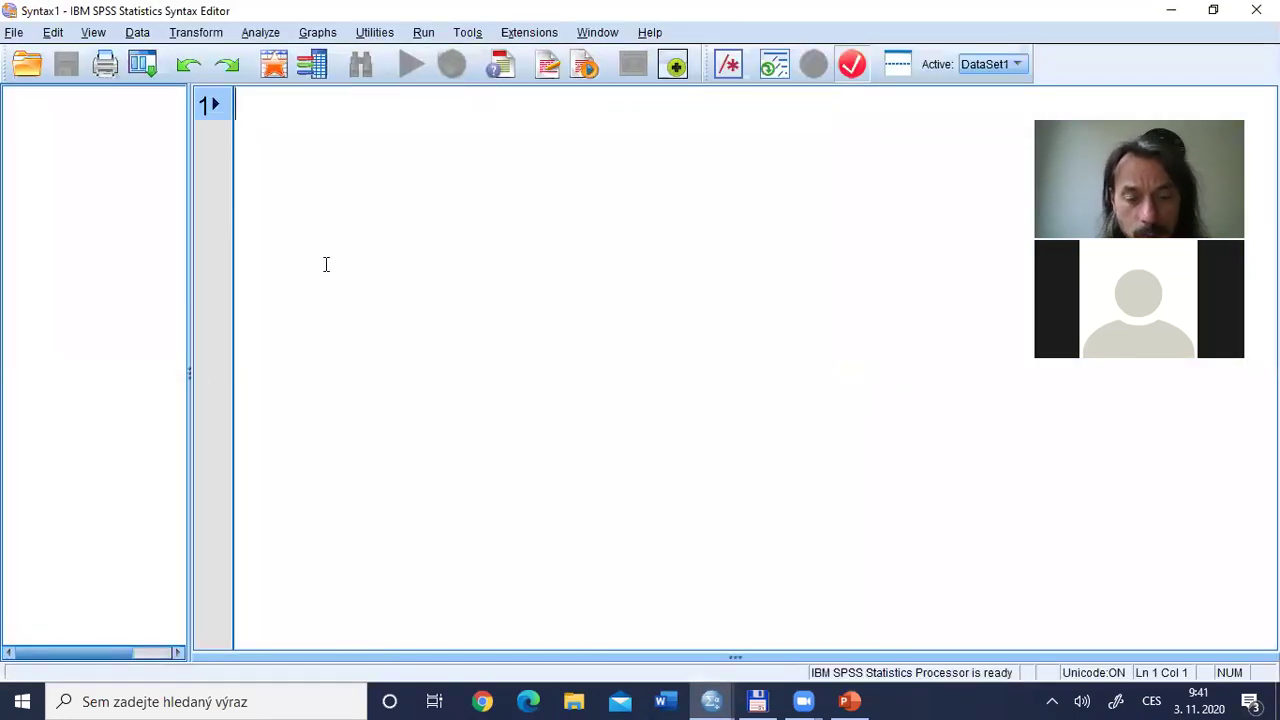
text(reco)
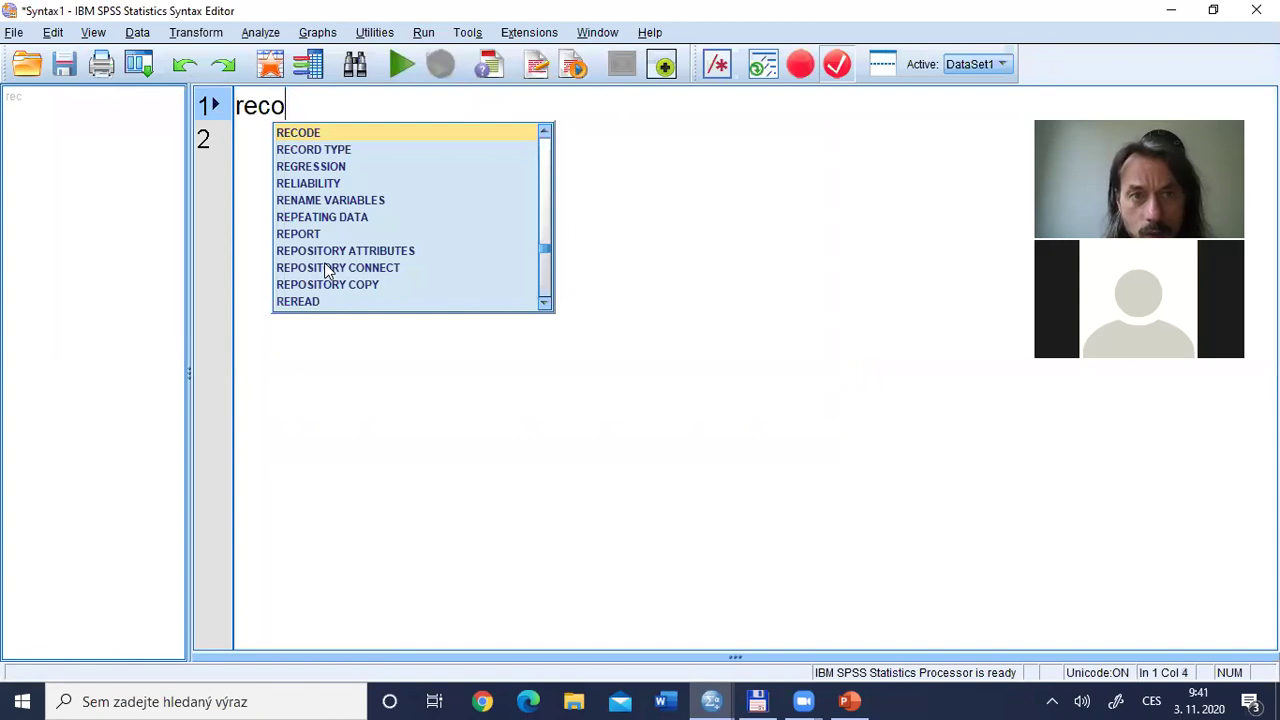
key(Return)
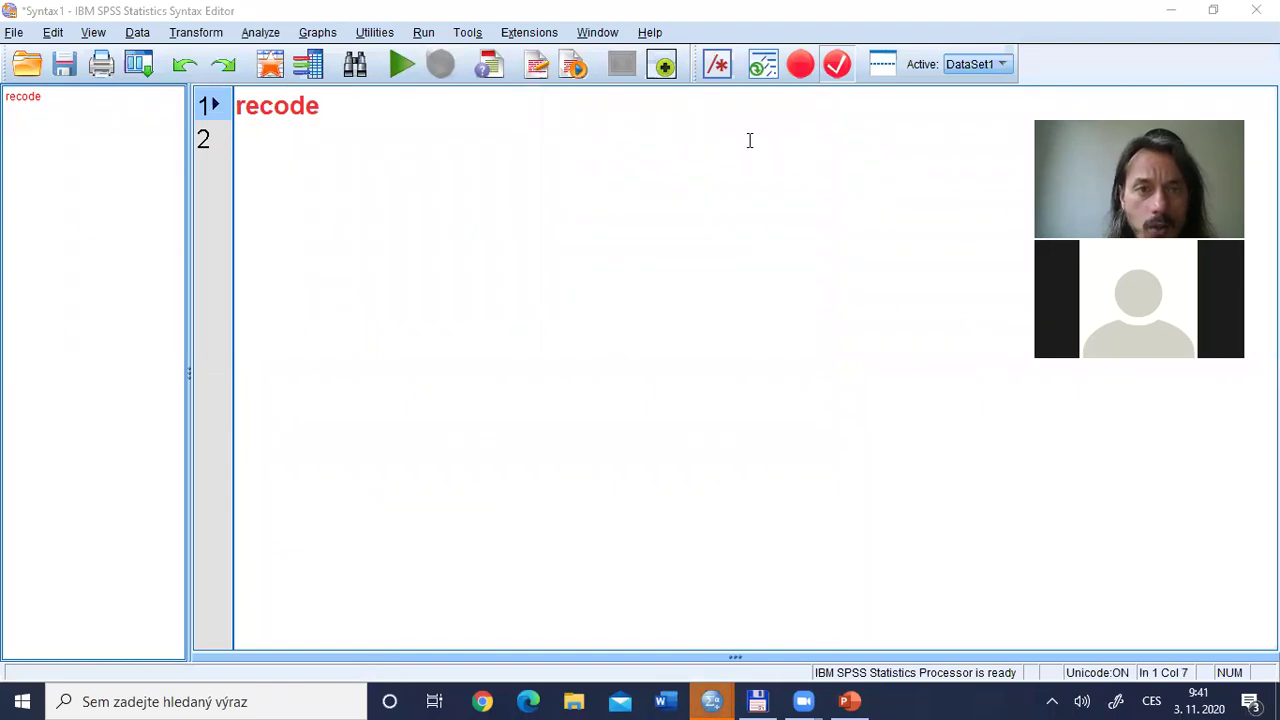
click(323, 111)
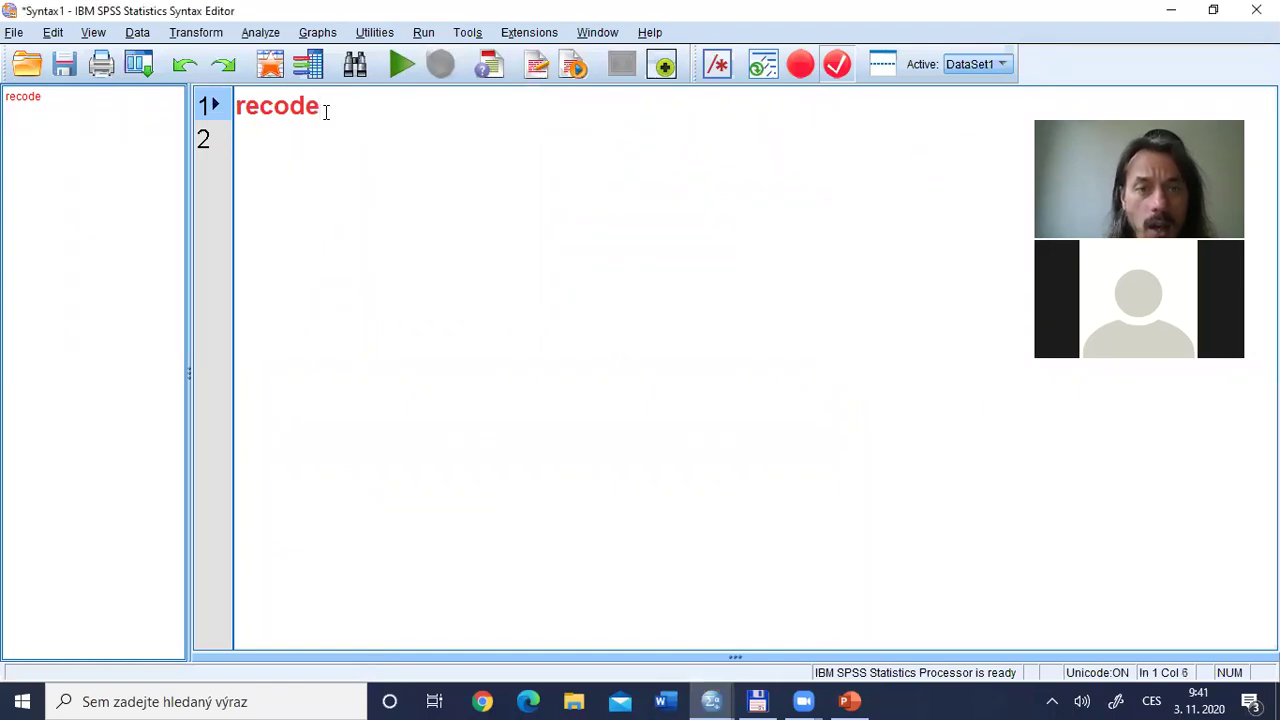
text(b6)
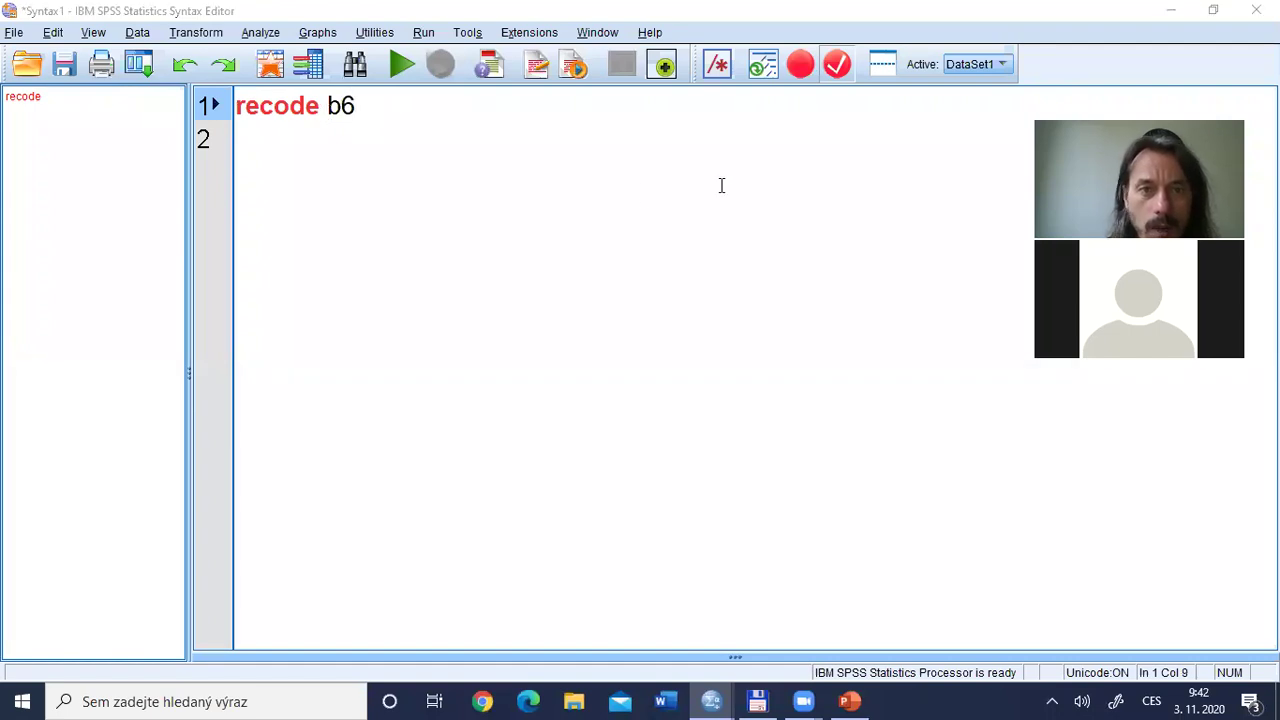
- Add the value mappings (1=5), (2=4) and (3=3) to the recode command for b6
click(385, 110)
text(()
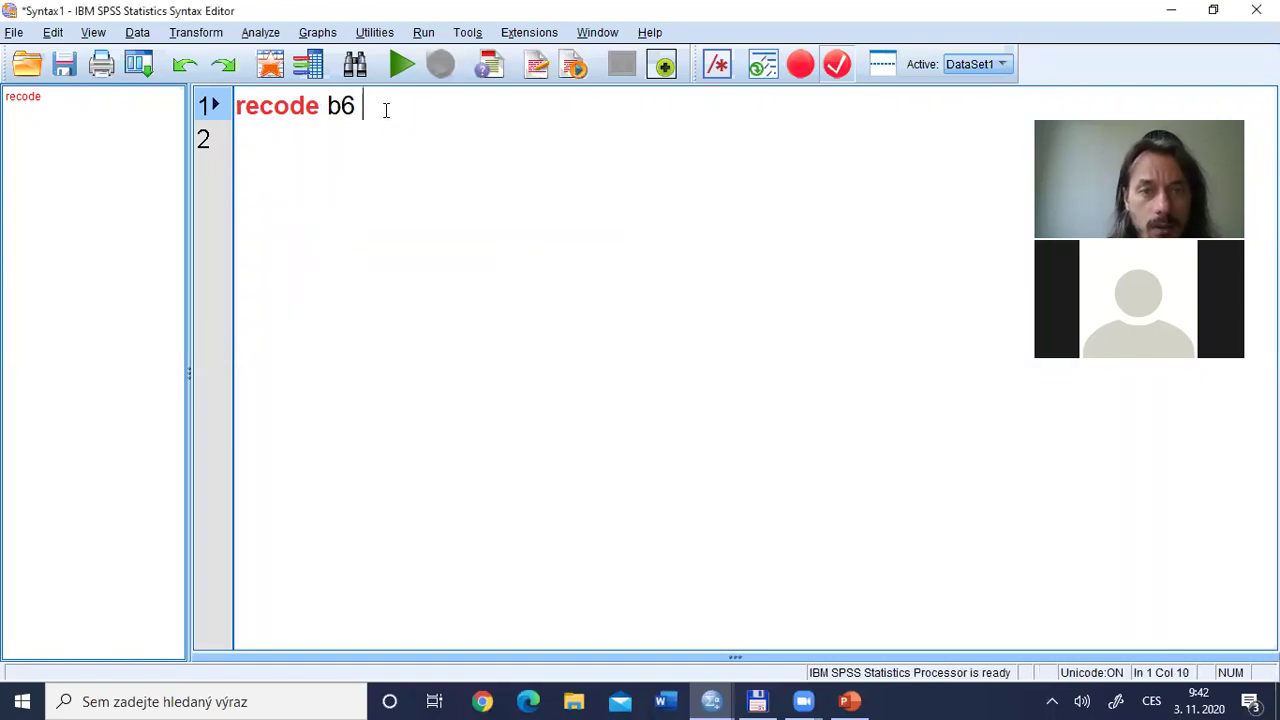
text(1=)
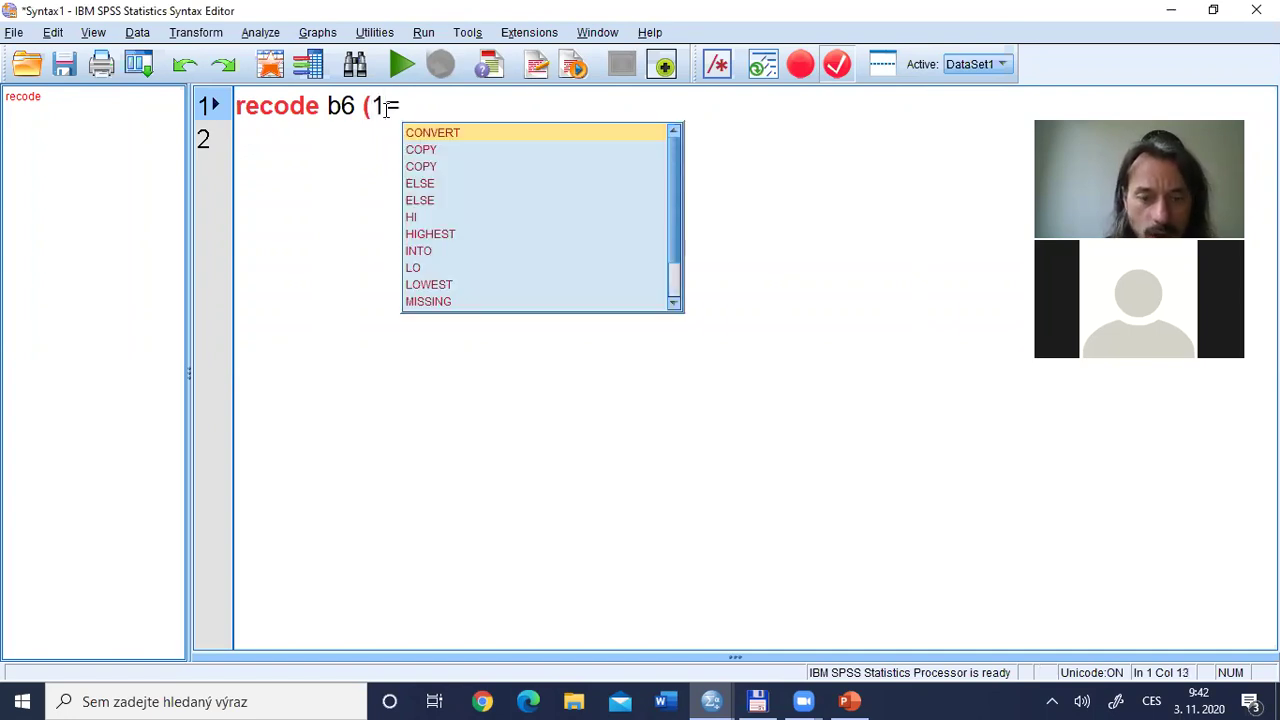
text(5) ()
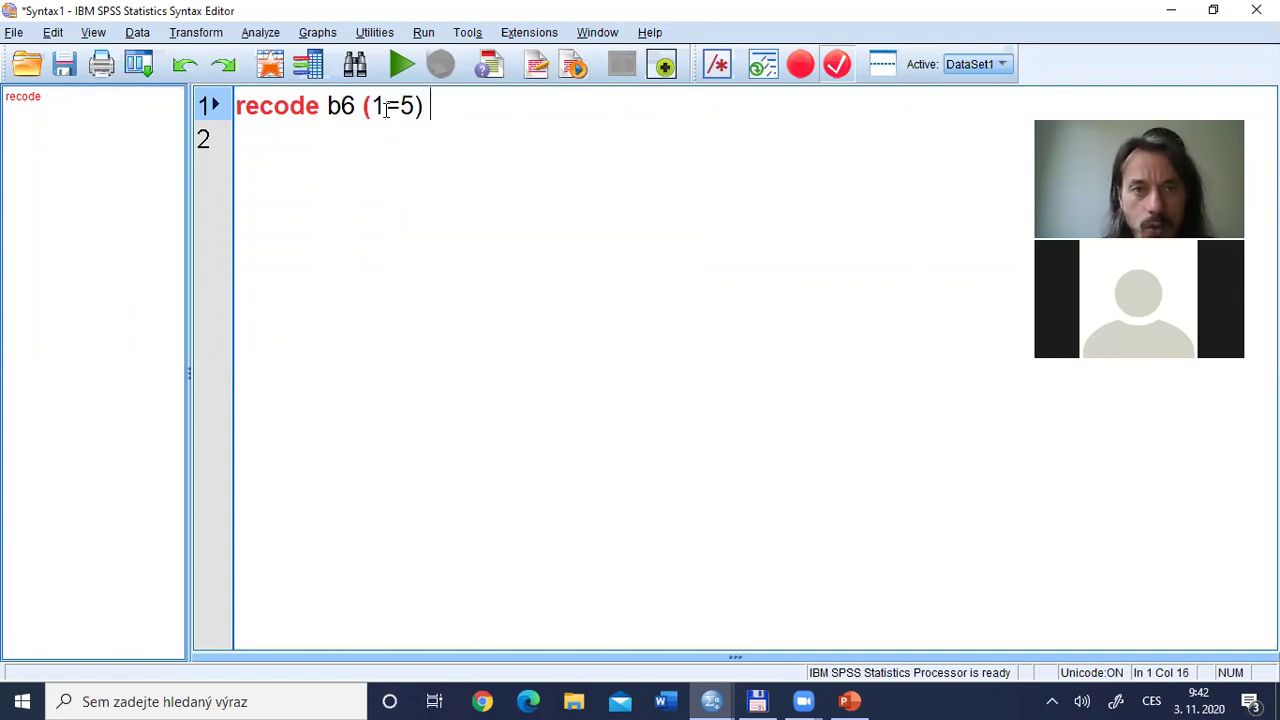
text(2)
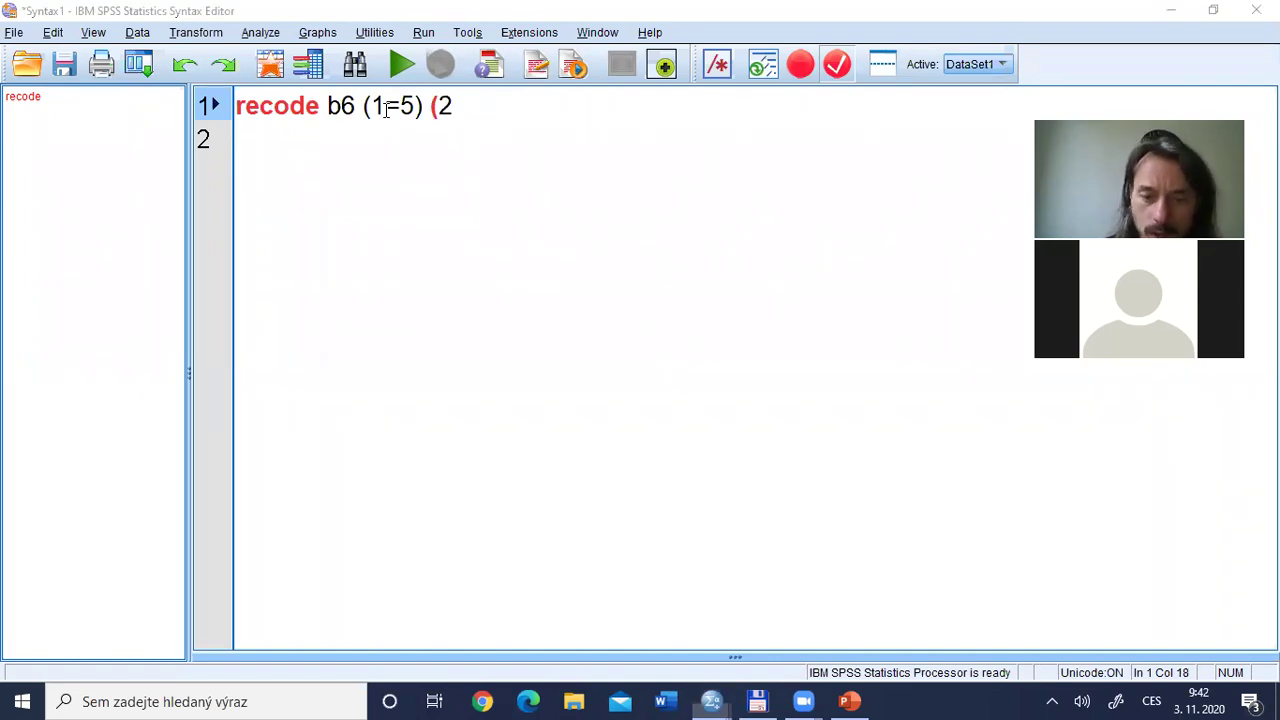
text(=4) 9)
key(BackSpace)
text((3=3))
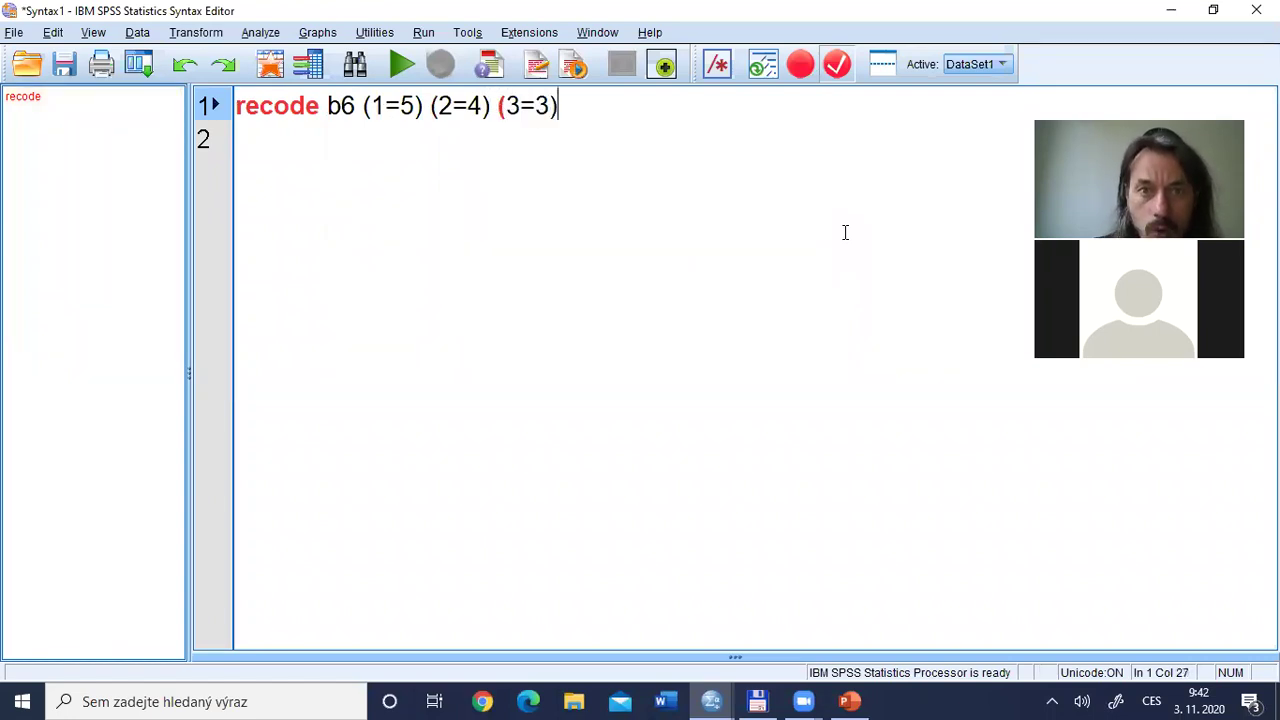
- Complete the reversed scale in the recode command with the mappings (4=2) and (5=1)
text( ()
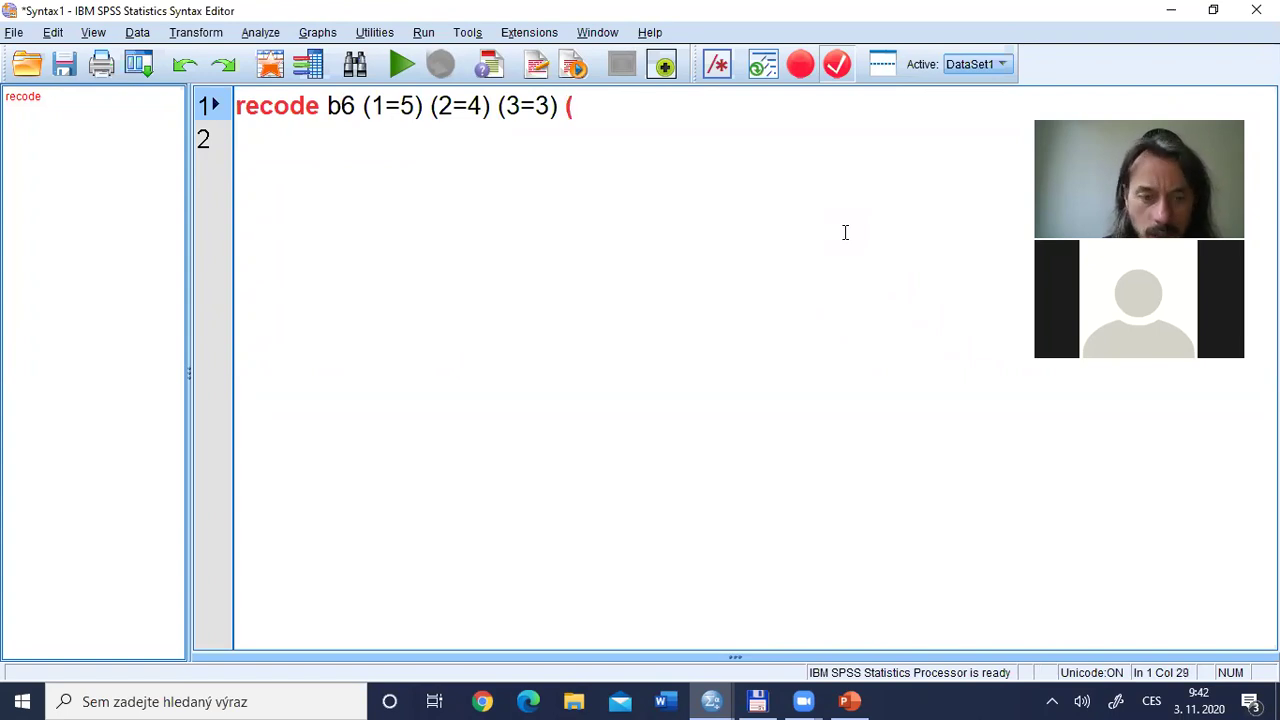
text(4=2()
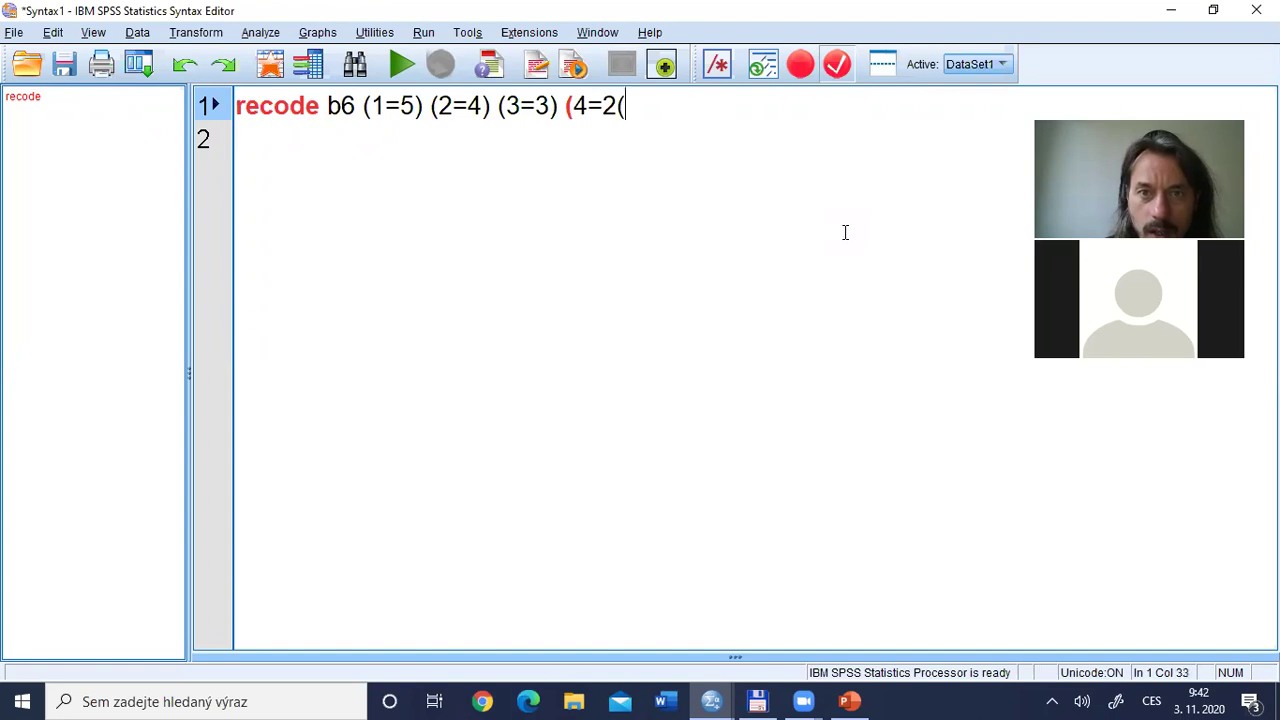
key(BackSpace)
text() ()
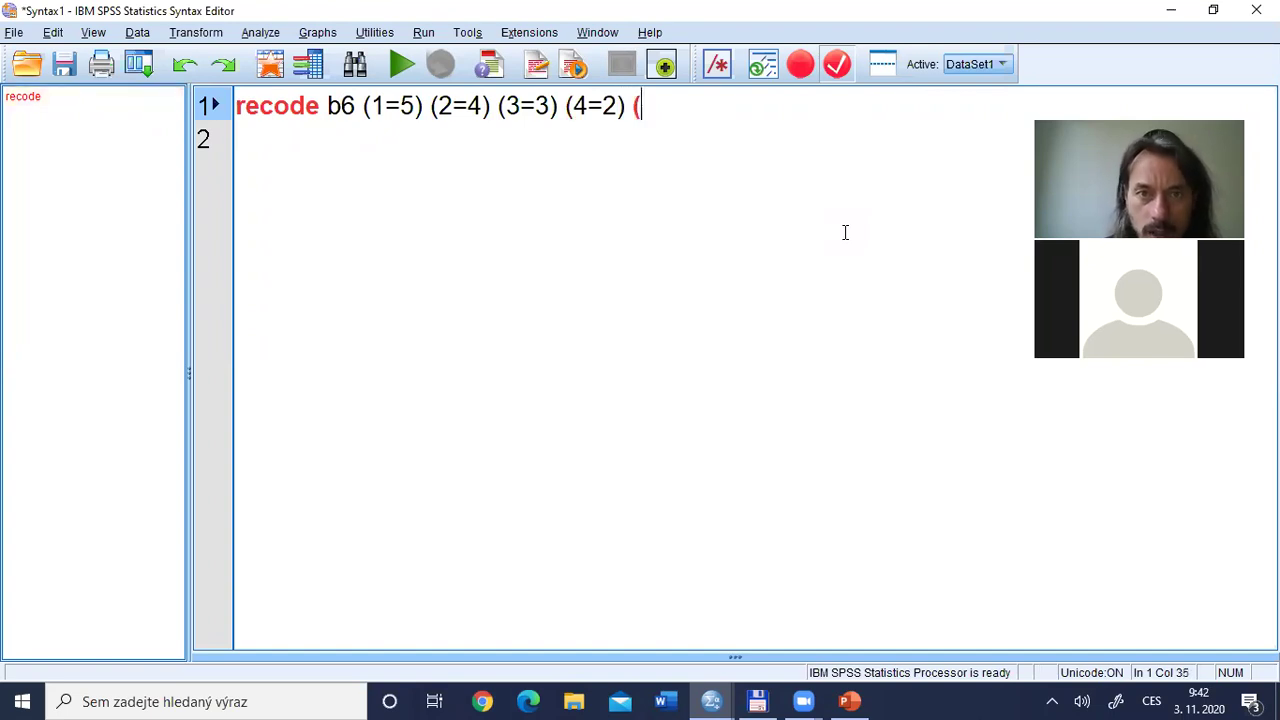
text(5)
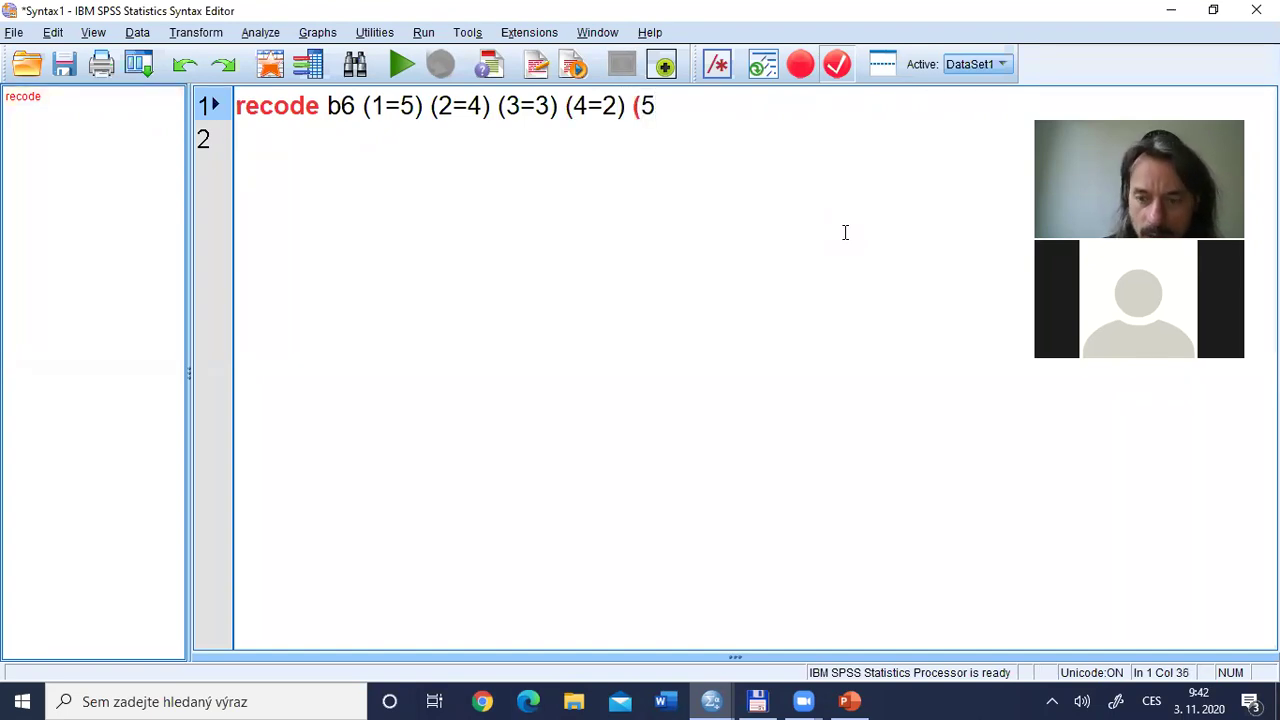
text(´)
key(BackSpace)
text(=1)
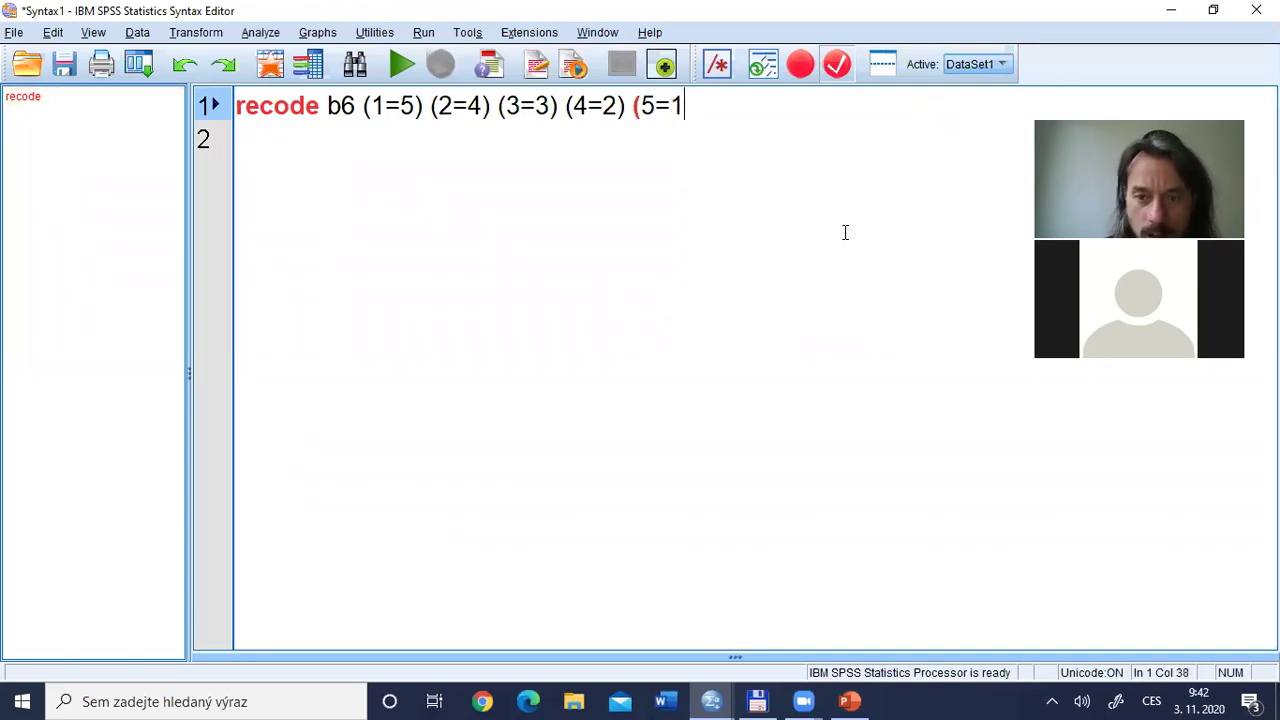
text())
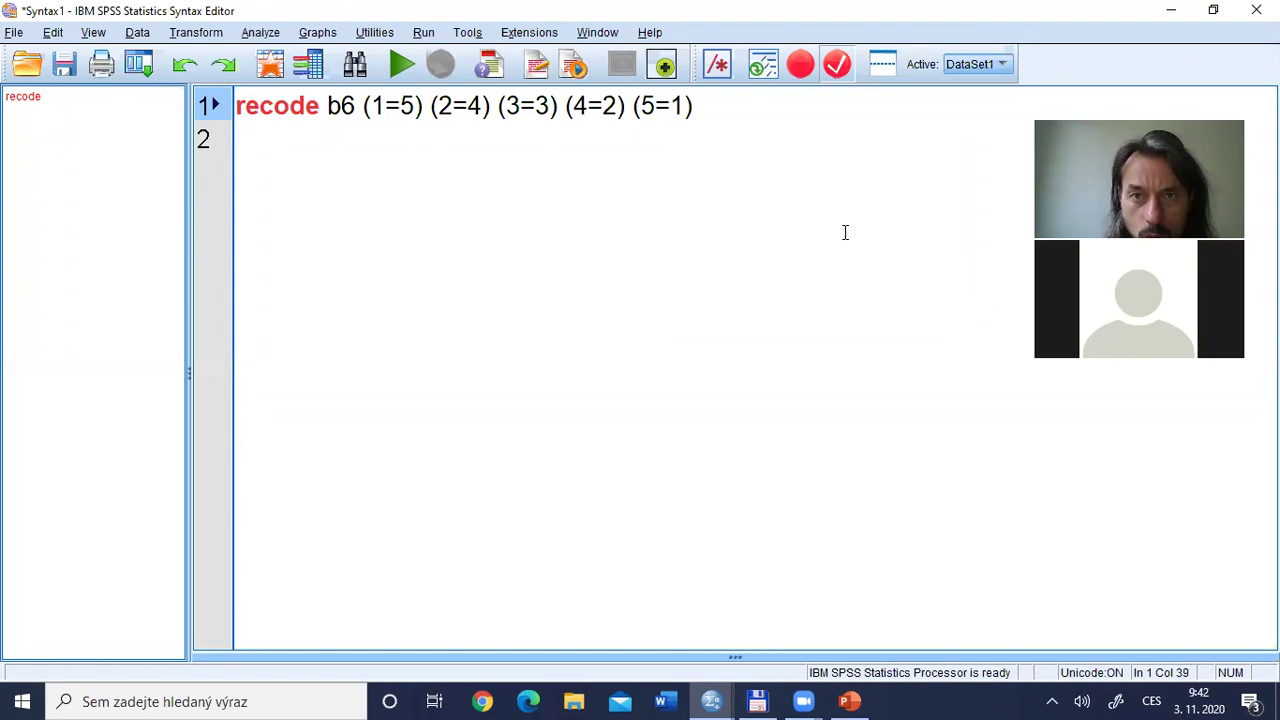
- Complete the recode command by sending the reversed values into the new variable b6_rev1, ending it with a period
text( into )
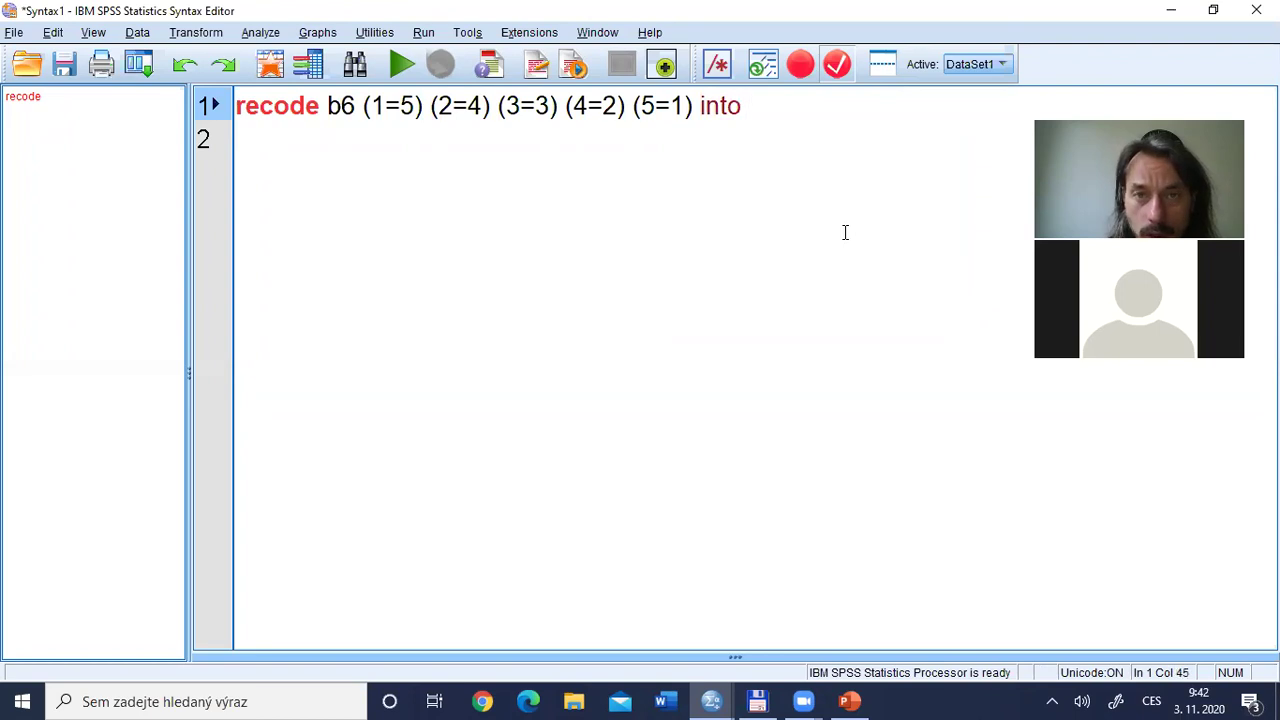
text(bž)
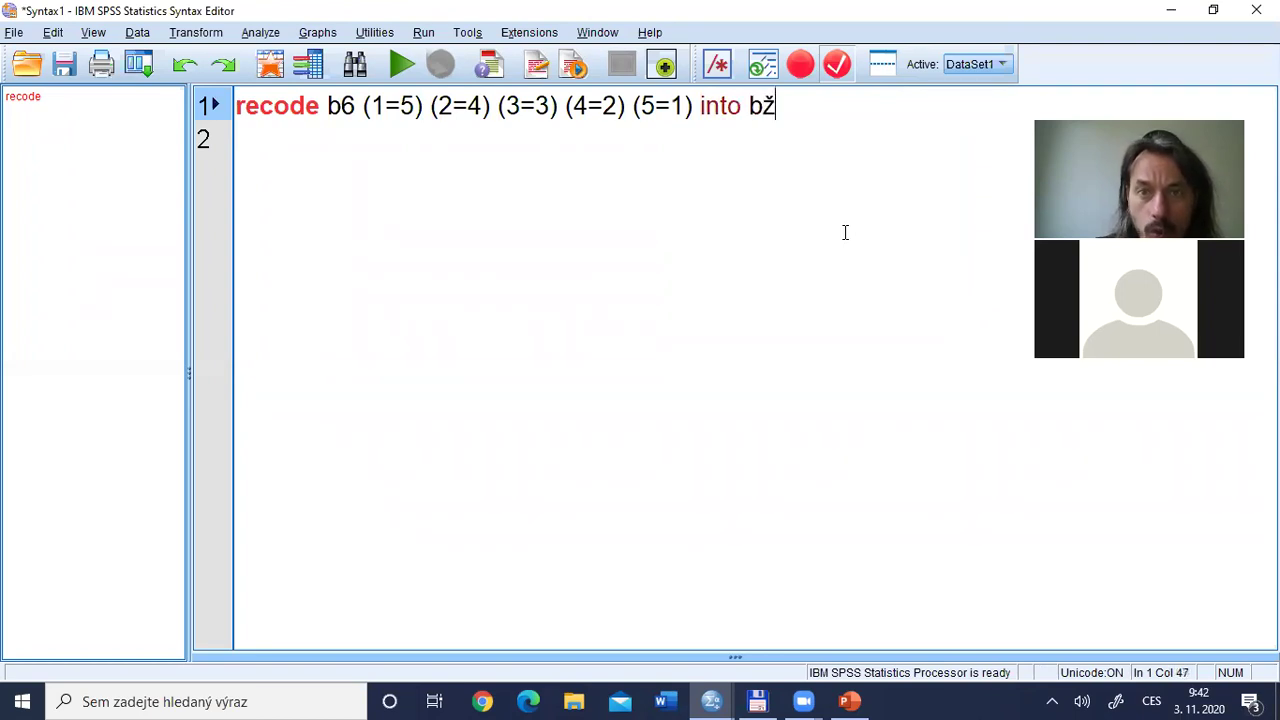
key(BackSpace)
text(6_)
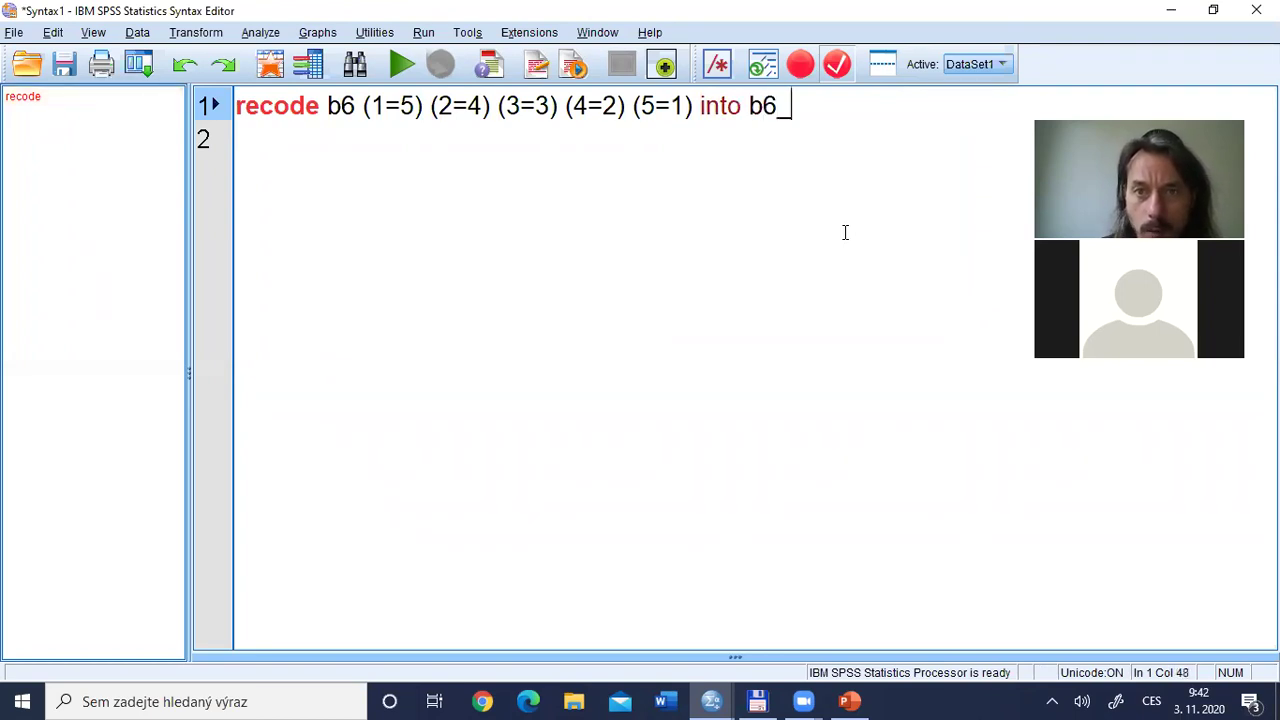
text(rev.)
key(Left)
text(1)
key(Right)
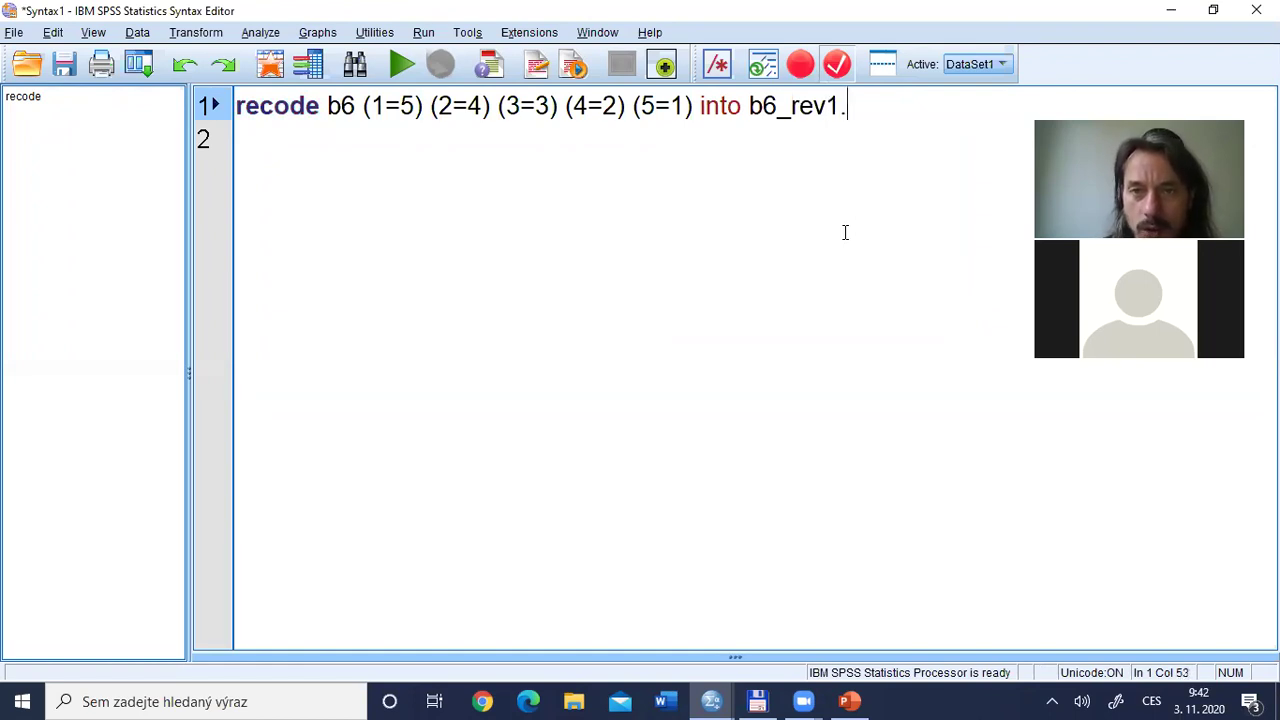
key(Return)
key(ctrl+r)
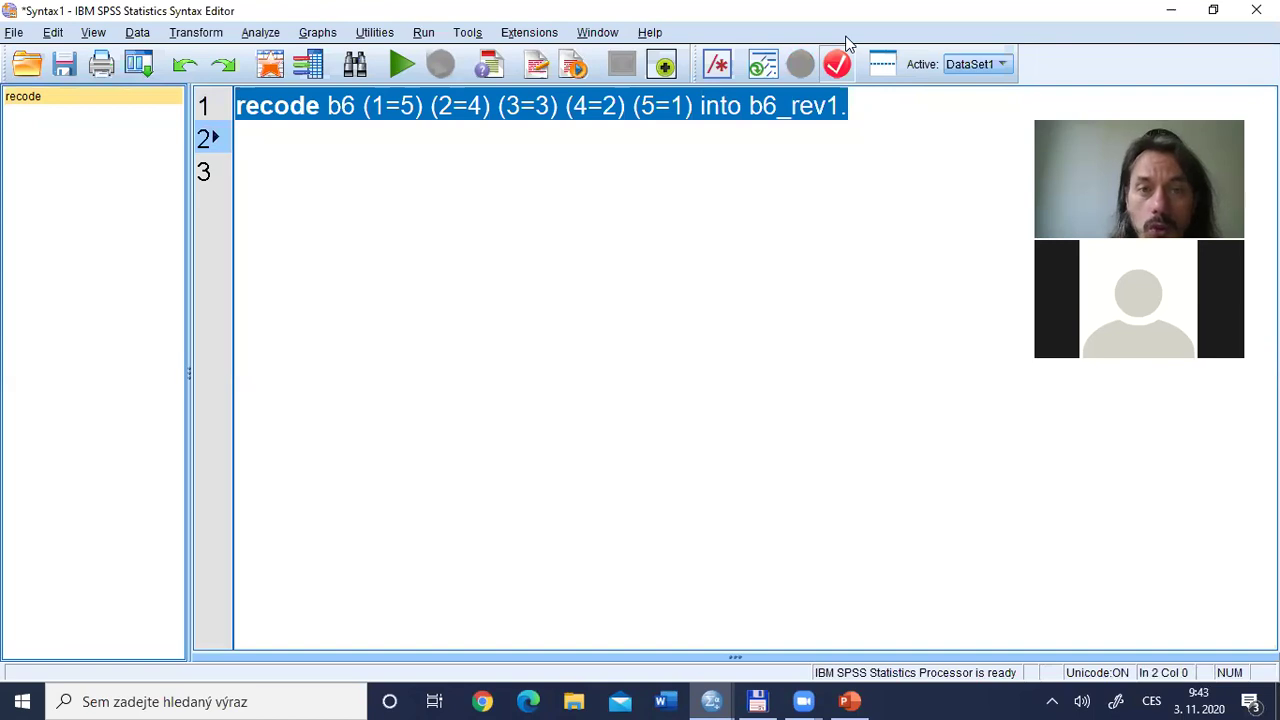
click(349, 188)
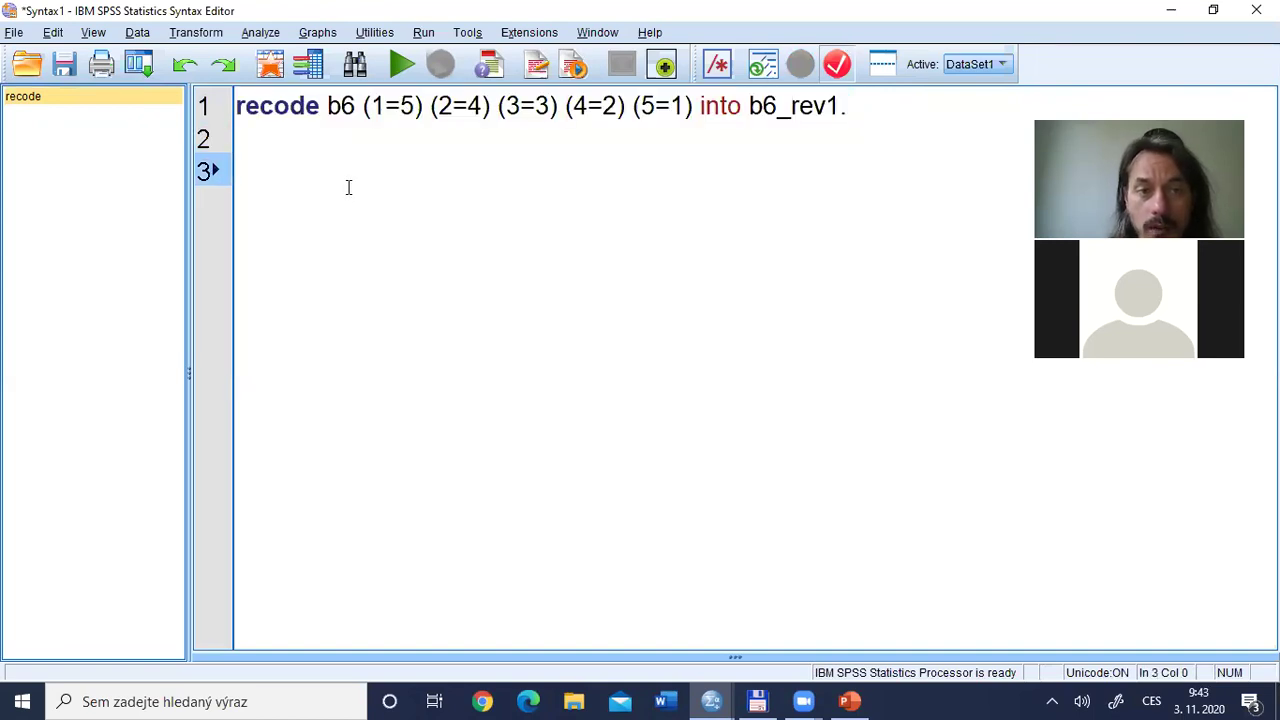
key(Up)
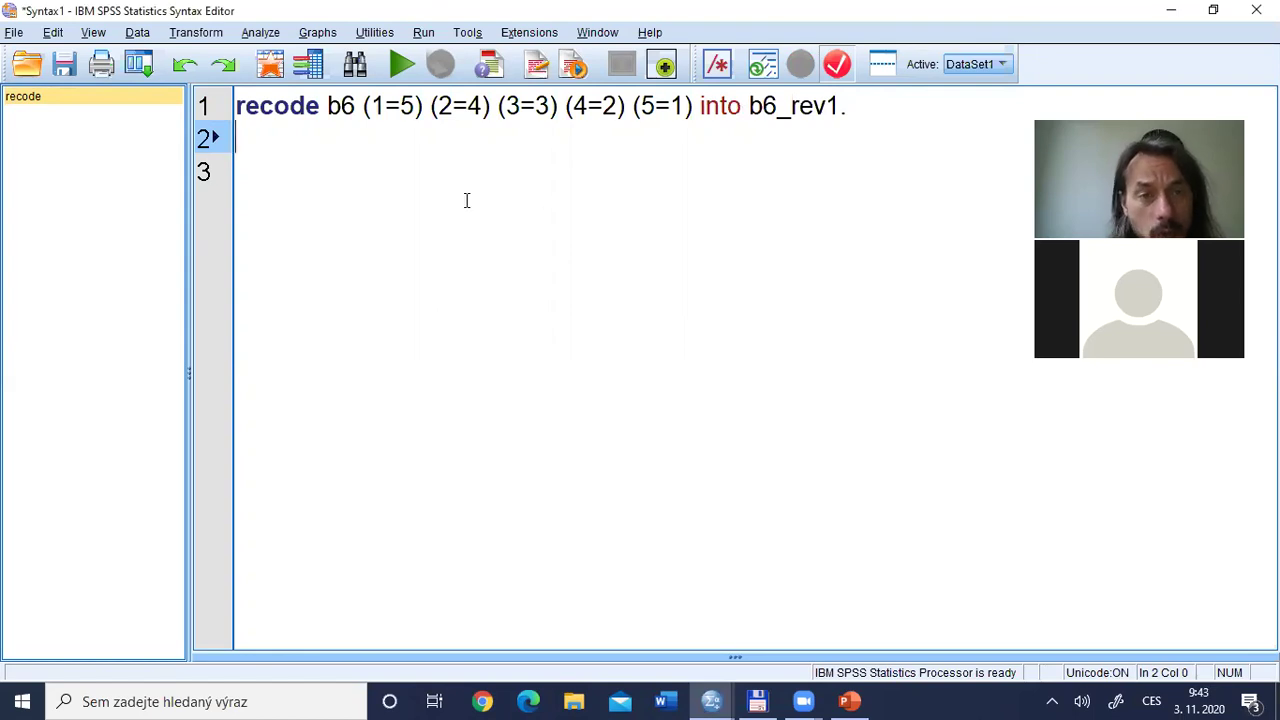
text(exe)
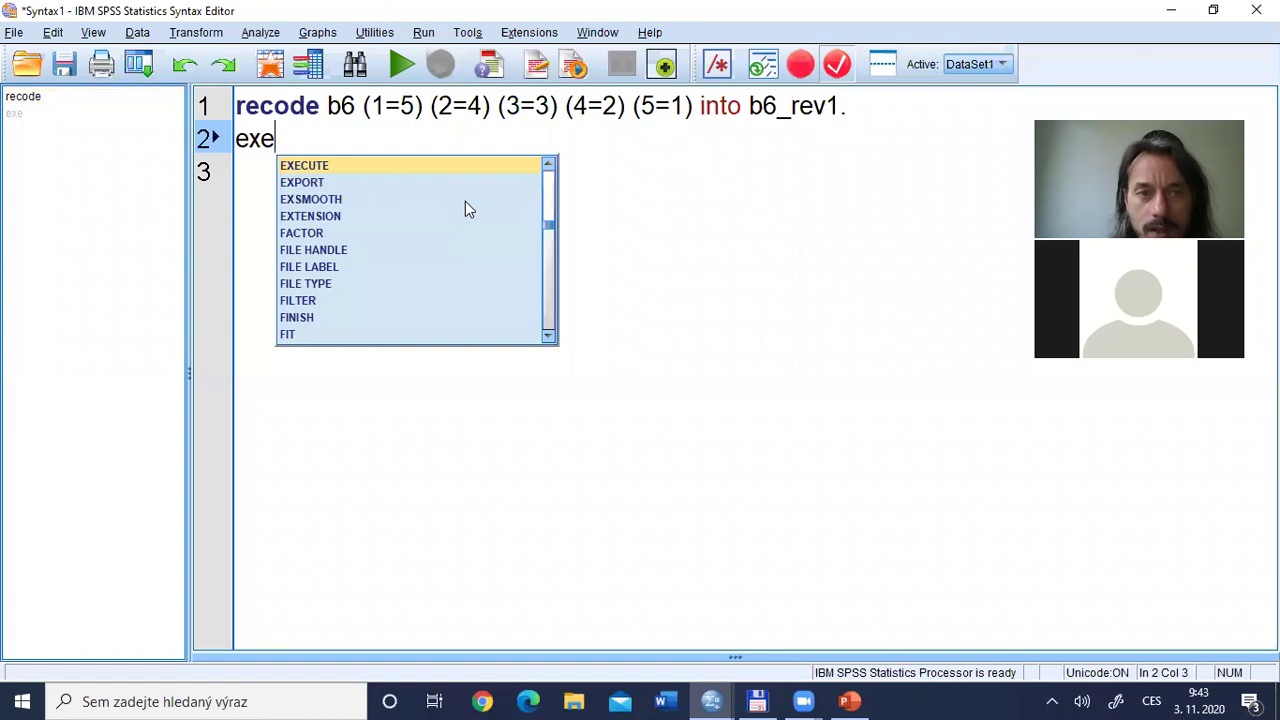
key(BackSpace)
key(BackSpace)
key(BackSpace)
- Add the frequencies command "fre b6_rev1." on the line below the recode command
text(fre bž)
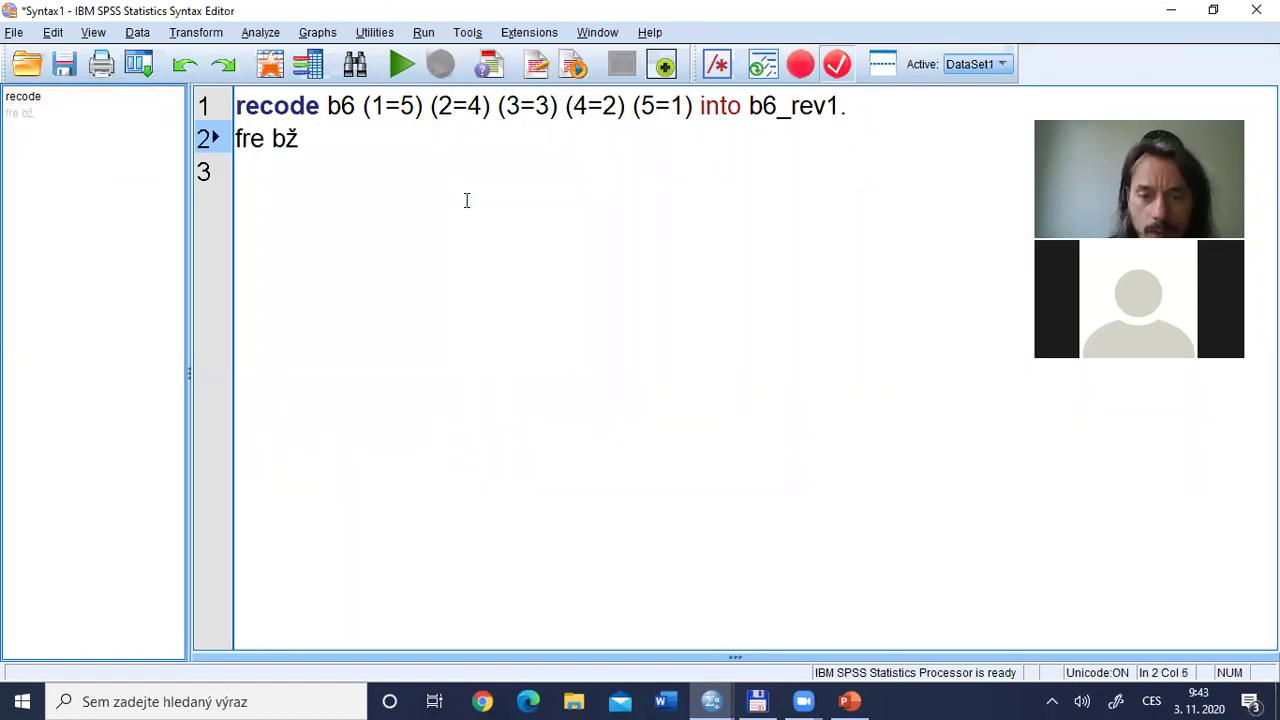
key(BackSpace)
text(6)
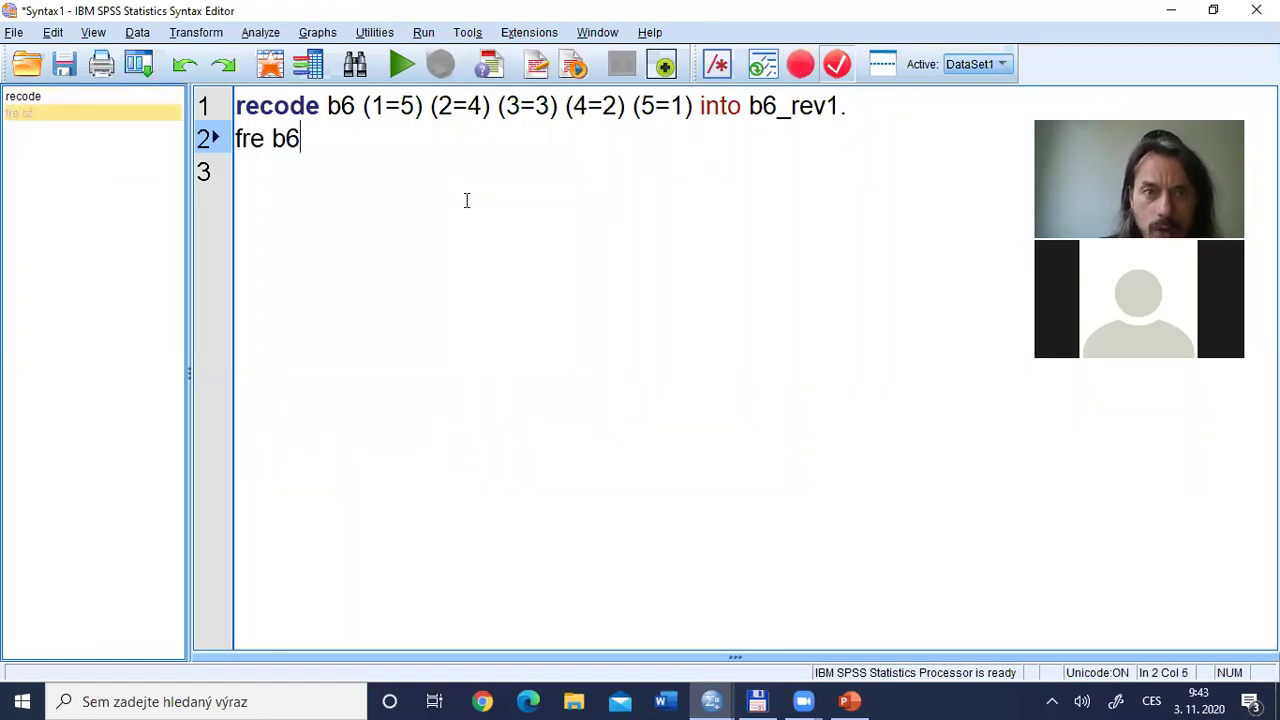
text(_)
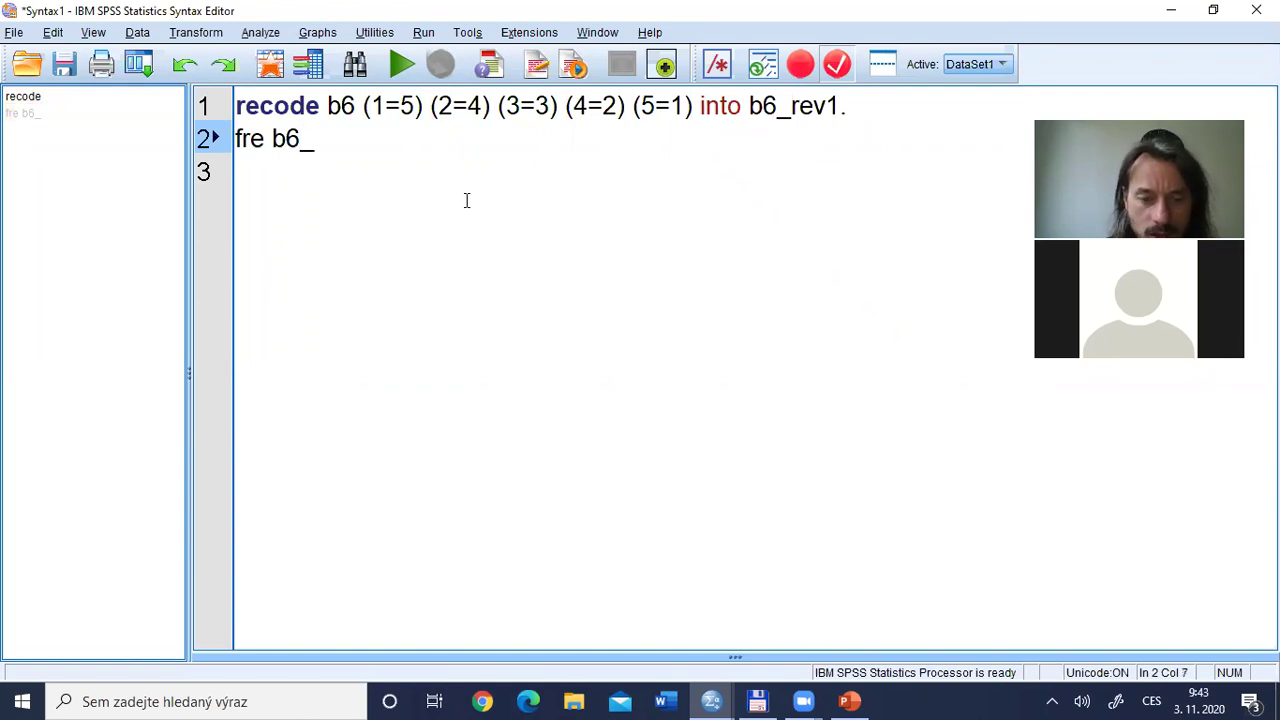
text(rev1.)
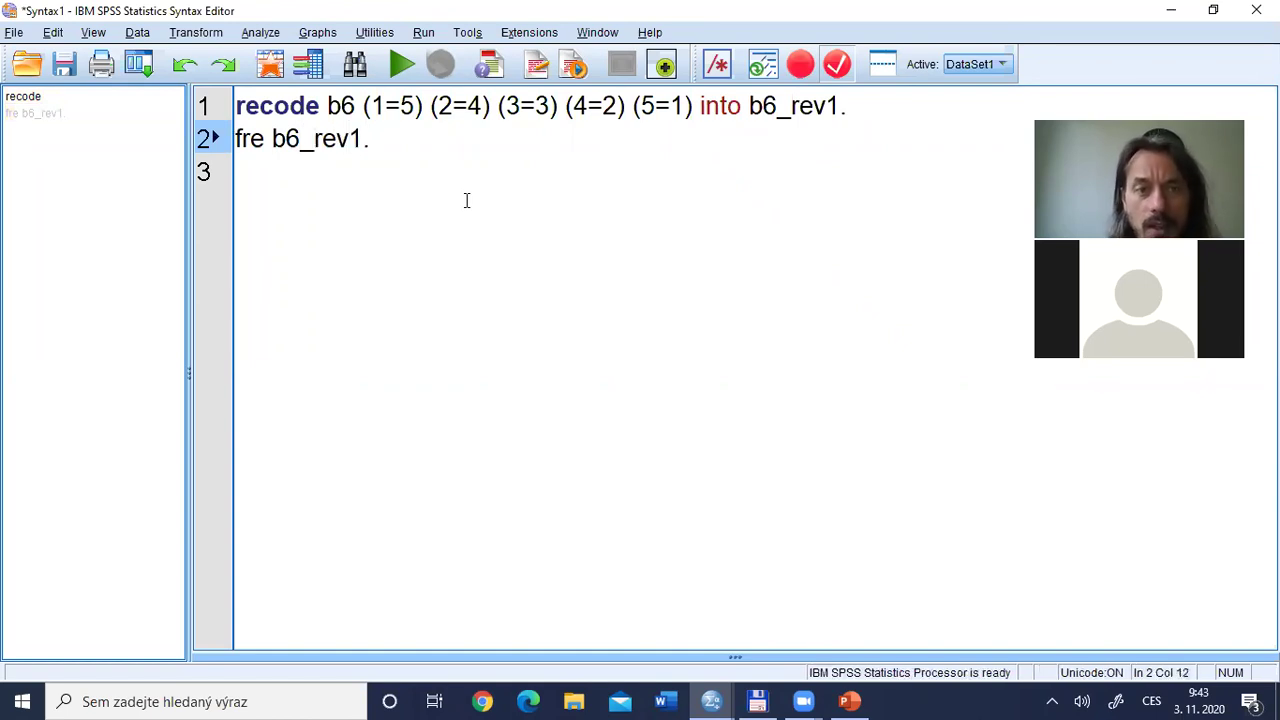
key(Left)
key(Left)
key(Left)
key(Left)
key(Left)
key(Left)
key(Left)
key(Left)
key(shift+Home)
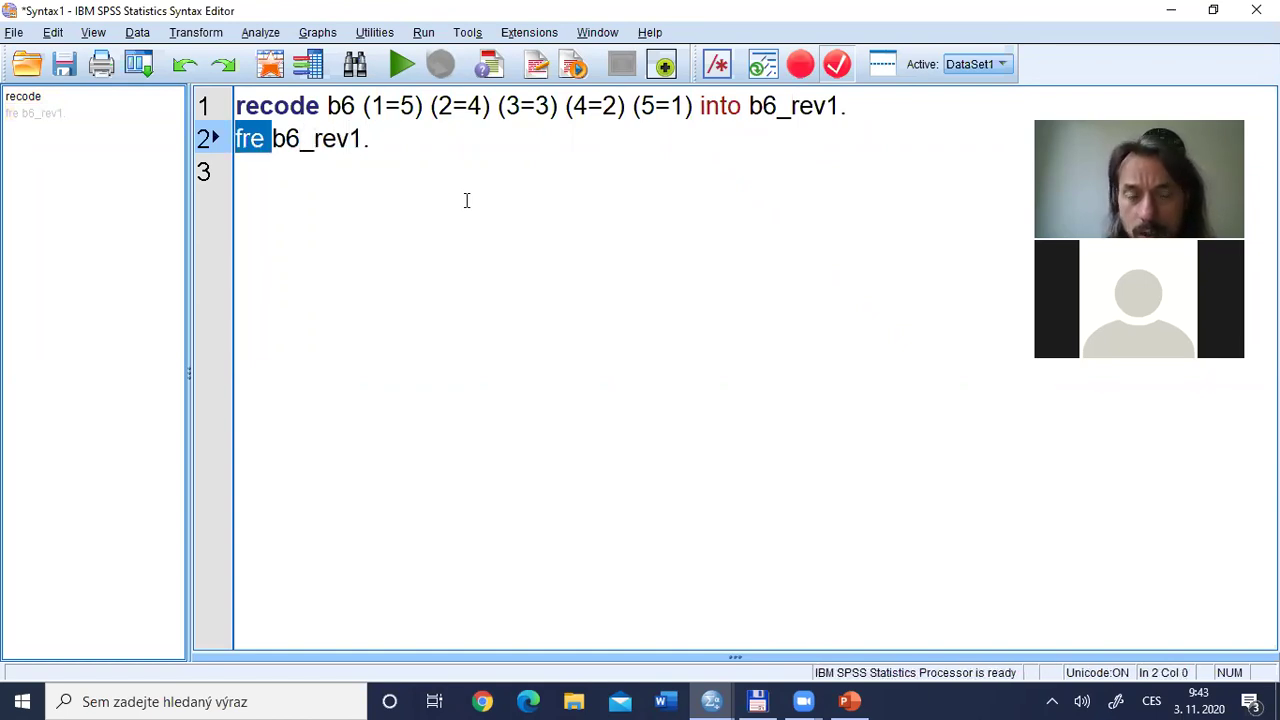
key(Up)
key(shift+Down)
key(shift+Down)
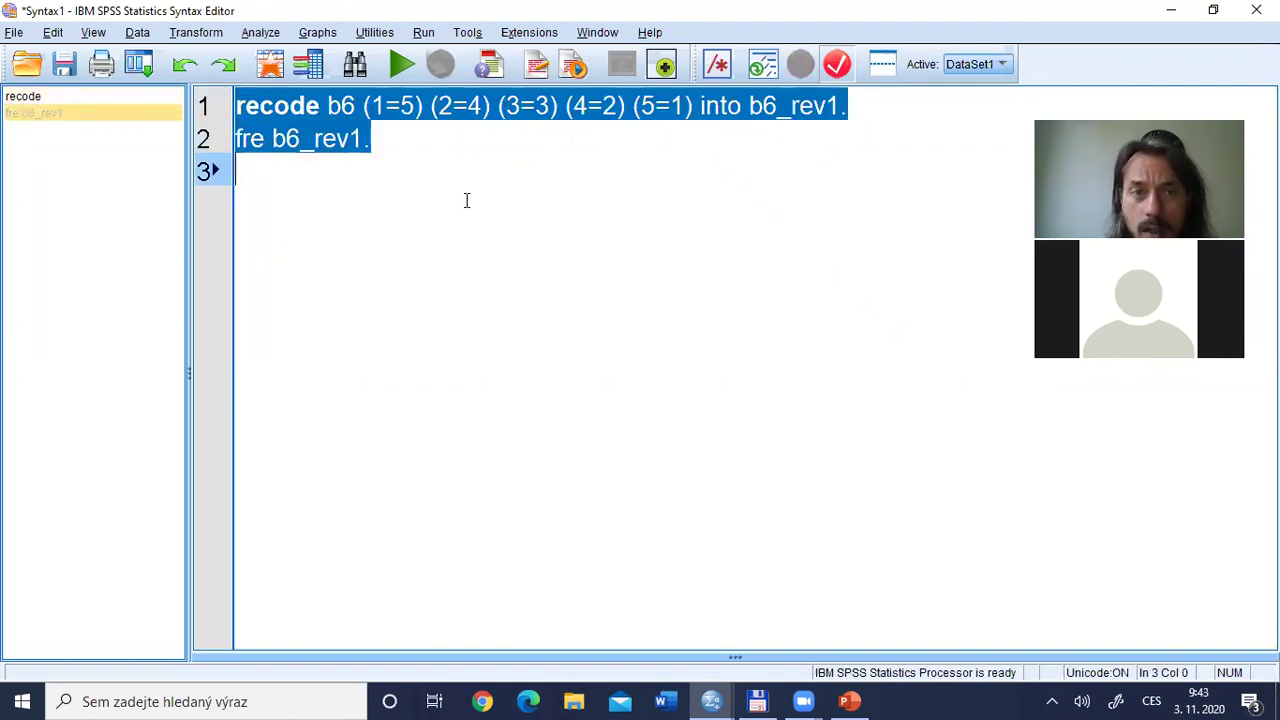
- Add variable b6 after b6_rev1 in the frequencies command and run both syntax lines
click(363, 141)
text(b6)
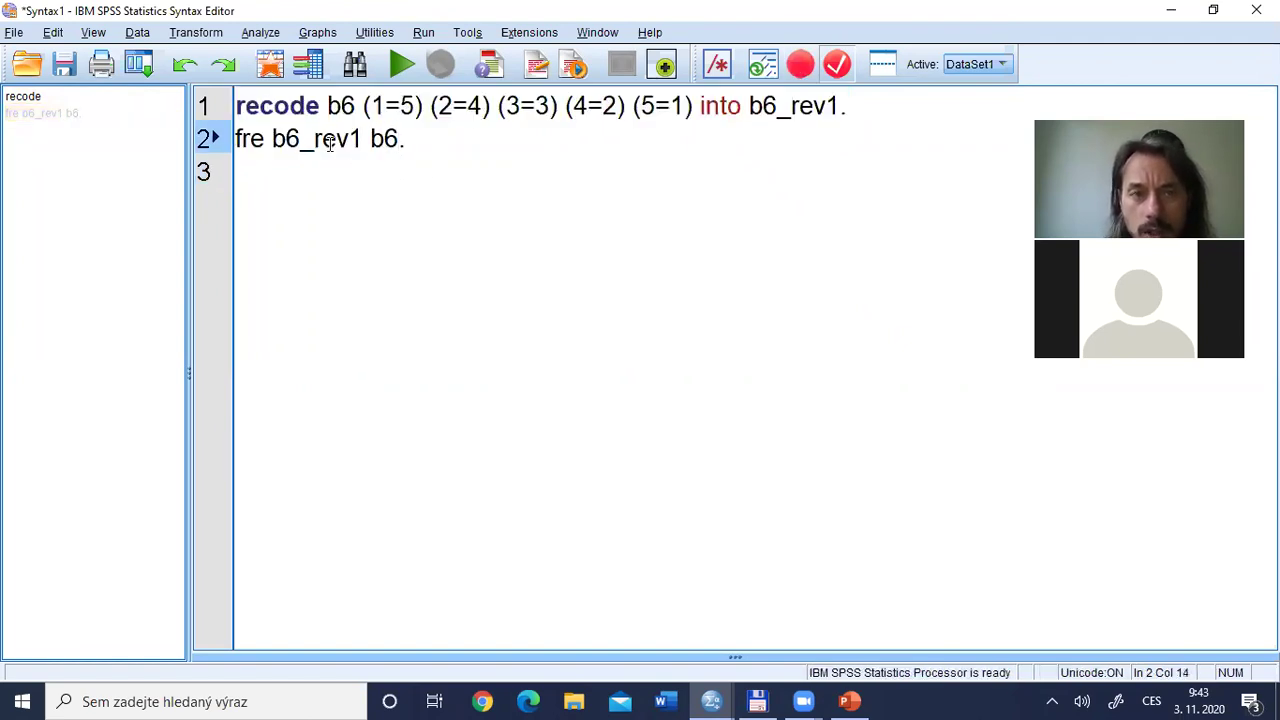
drag(260, 105, 410, 138)
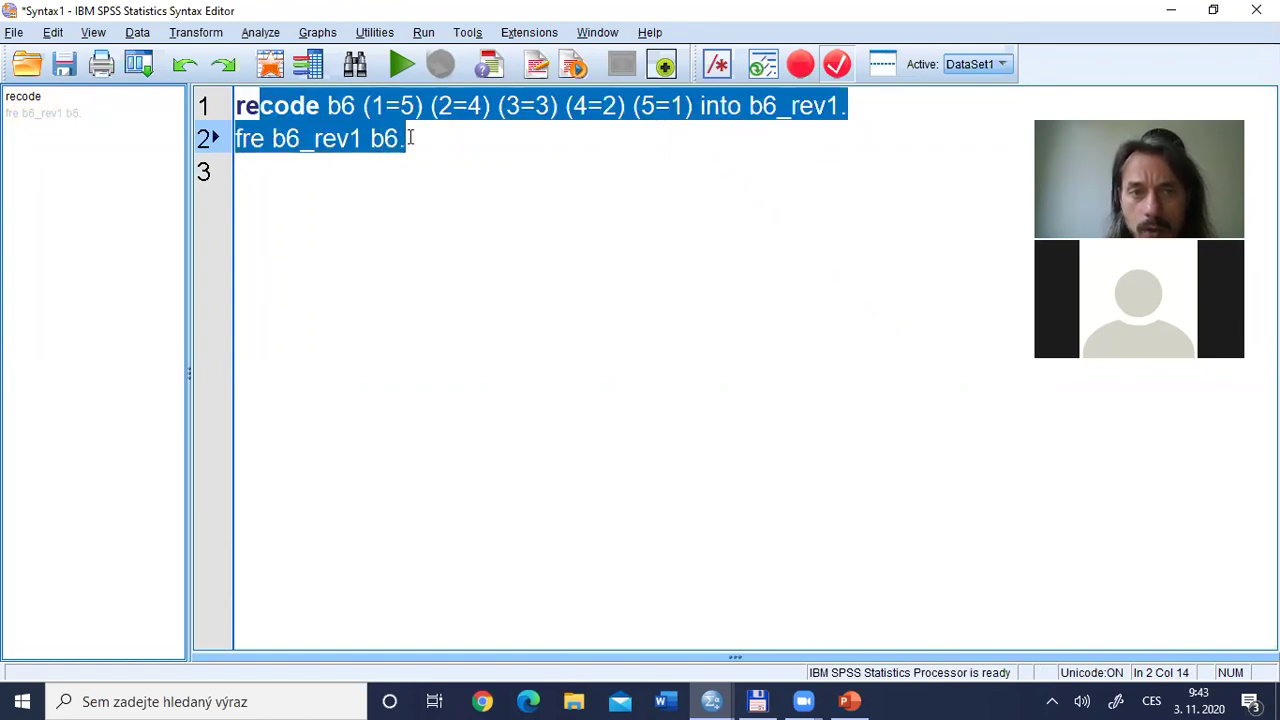
key(ctrl+r)
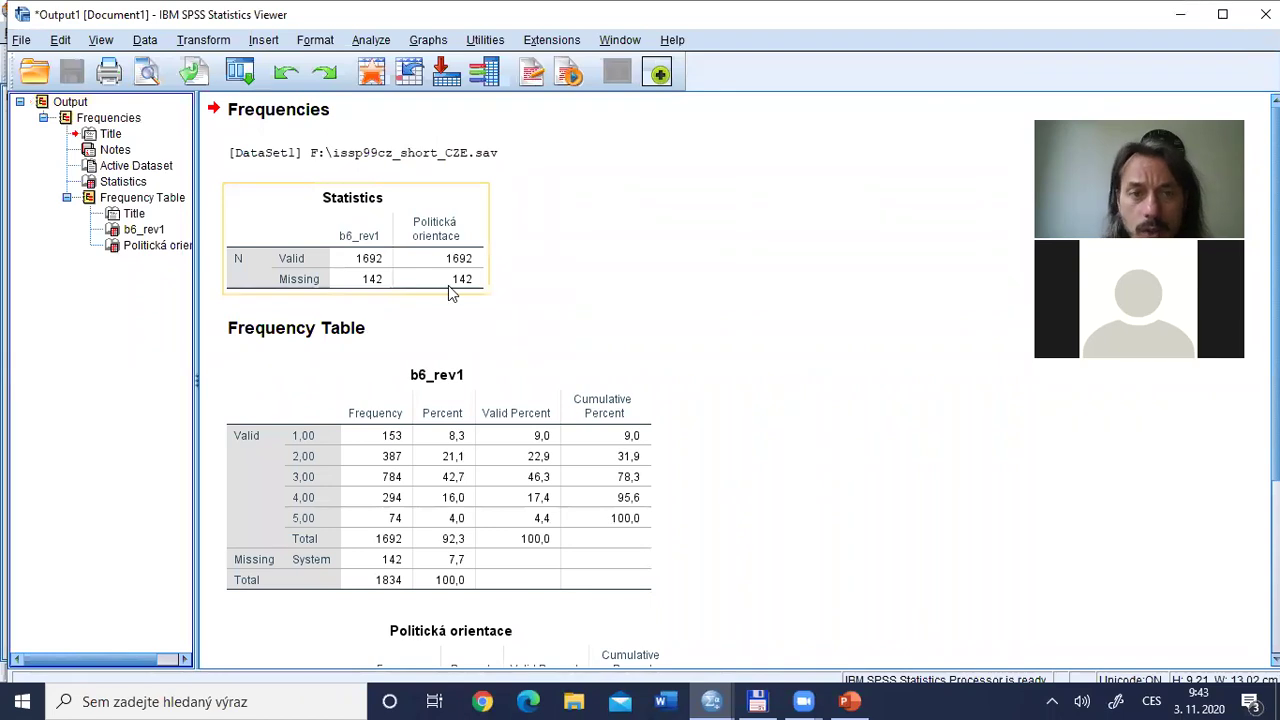
- Compare the values of b6 and b6_rev1 case by case in the data view for the first five rows
key(alt+Tab)
key(alt+Tab)
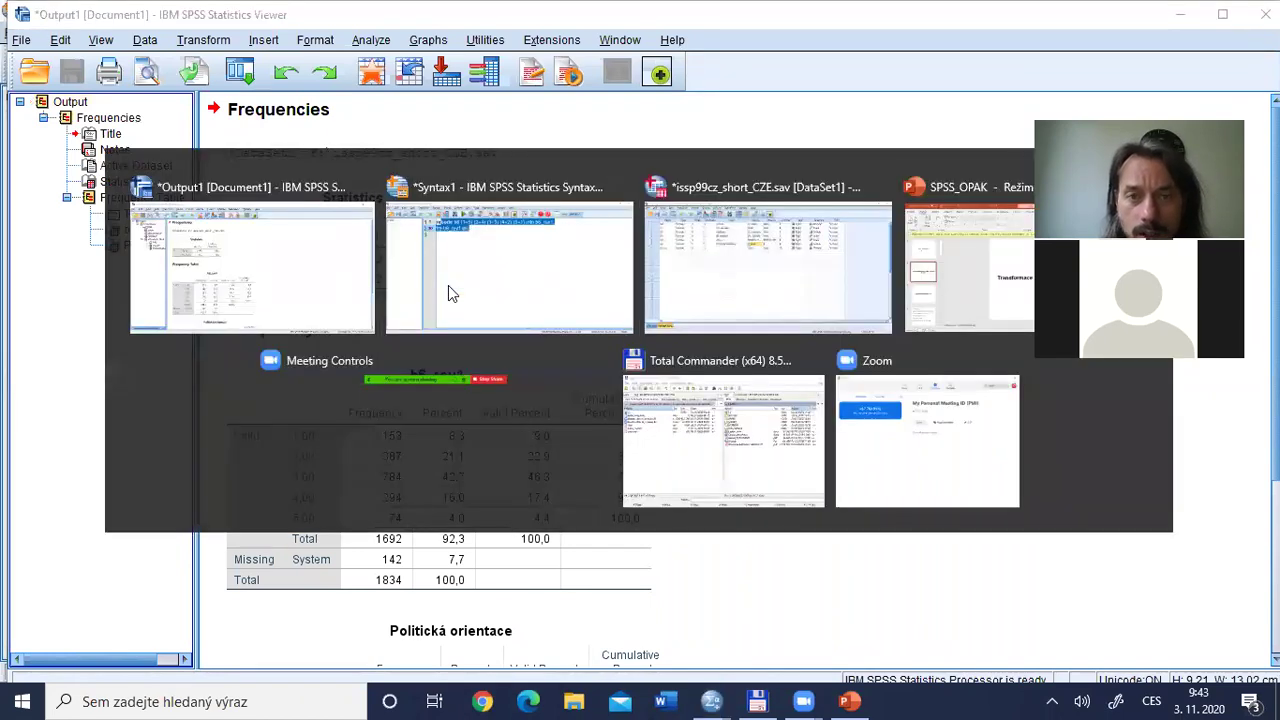
click(40, 645)
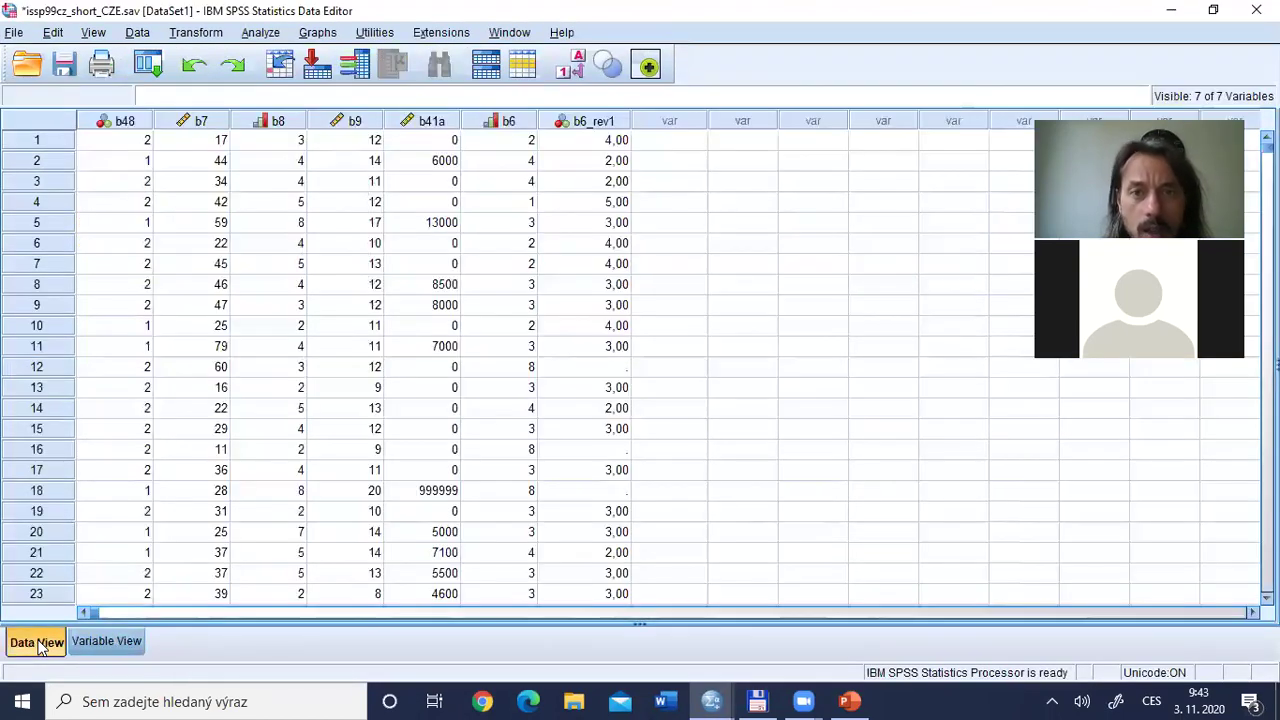
click(600, 125)
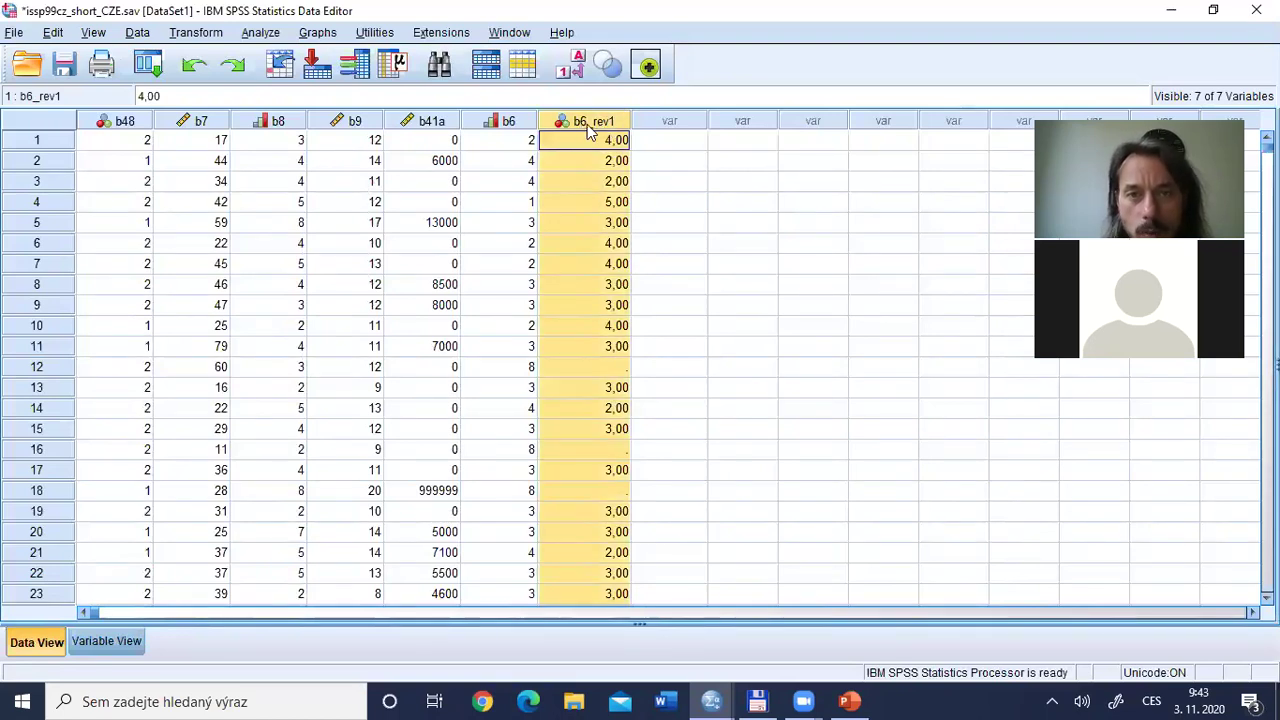
click(528, 144)
click(594, 147)
click(525, 170)
click(577, 167)
click(522, 183)
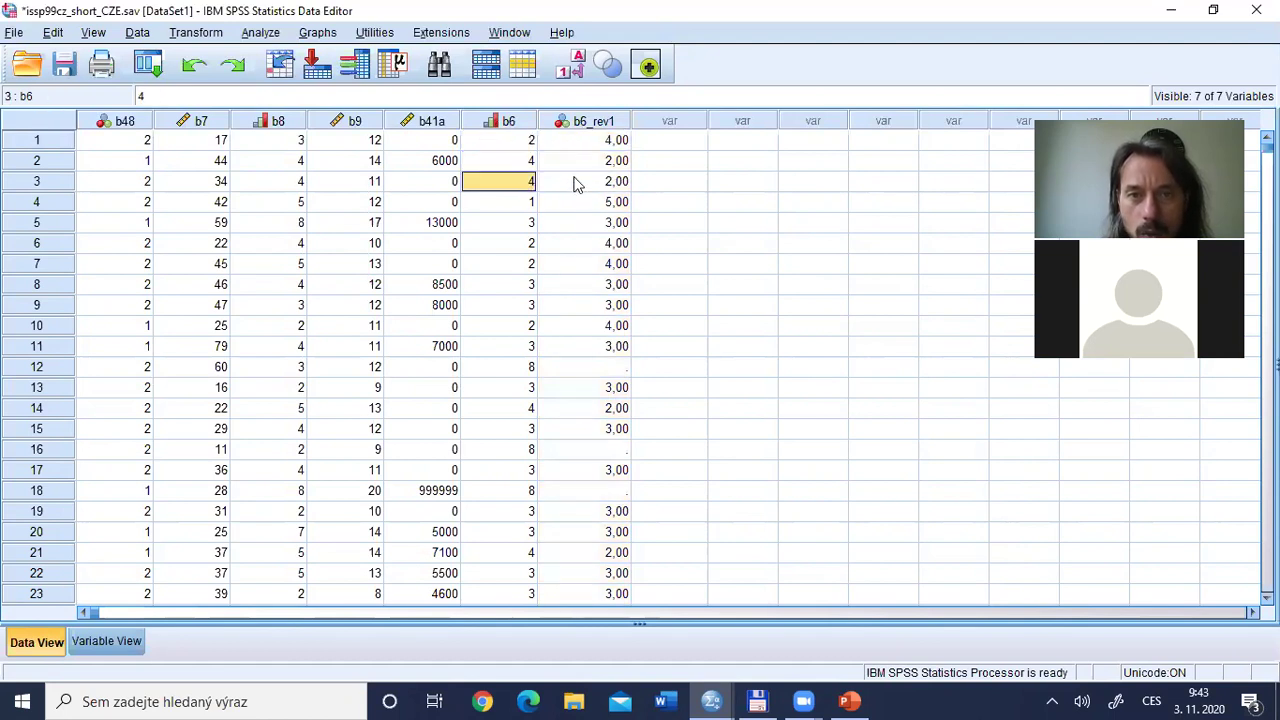
click(580, 184)
click(513, 207)
click(606, 209)
click(510, 229)
click(598, 229)
- Compare the output frequency tables of b6_rev1 and Politická orientace, including their missing cases, and return to the syntax file
key(alt+Tab)
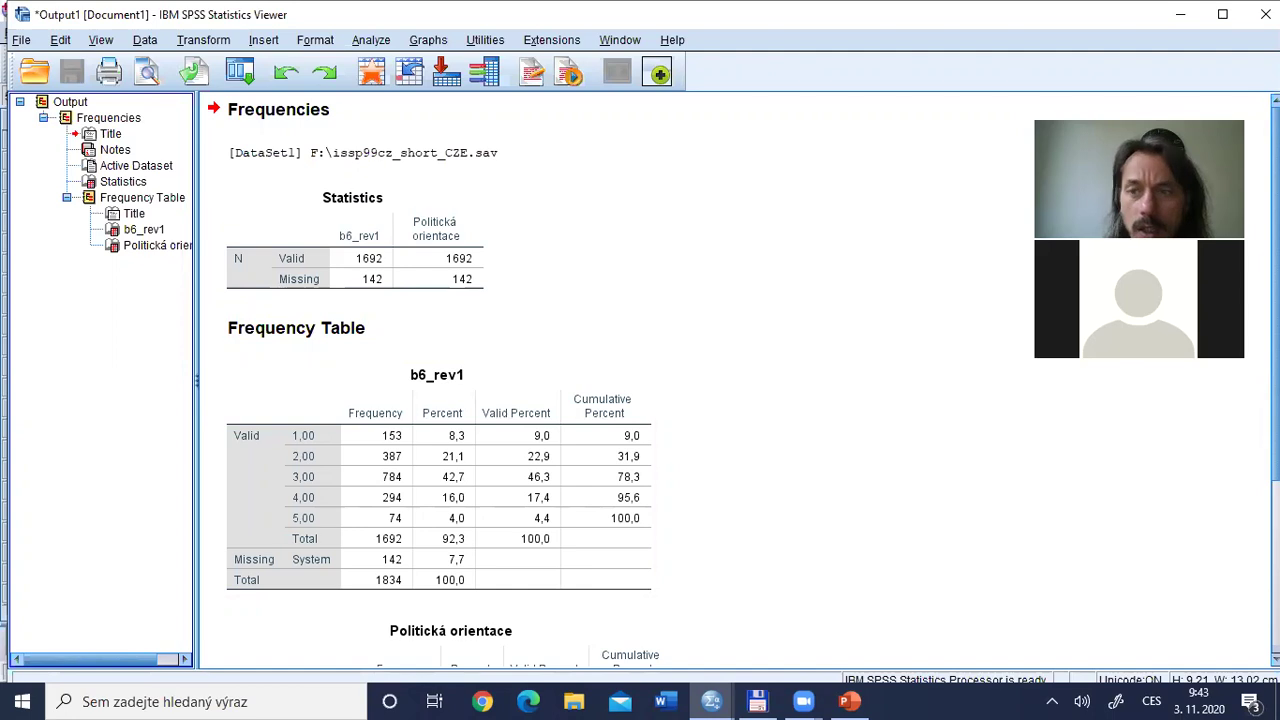
scroll(735, 380, down, 5)
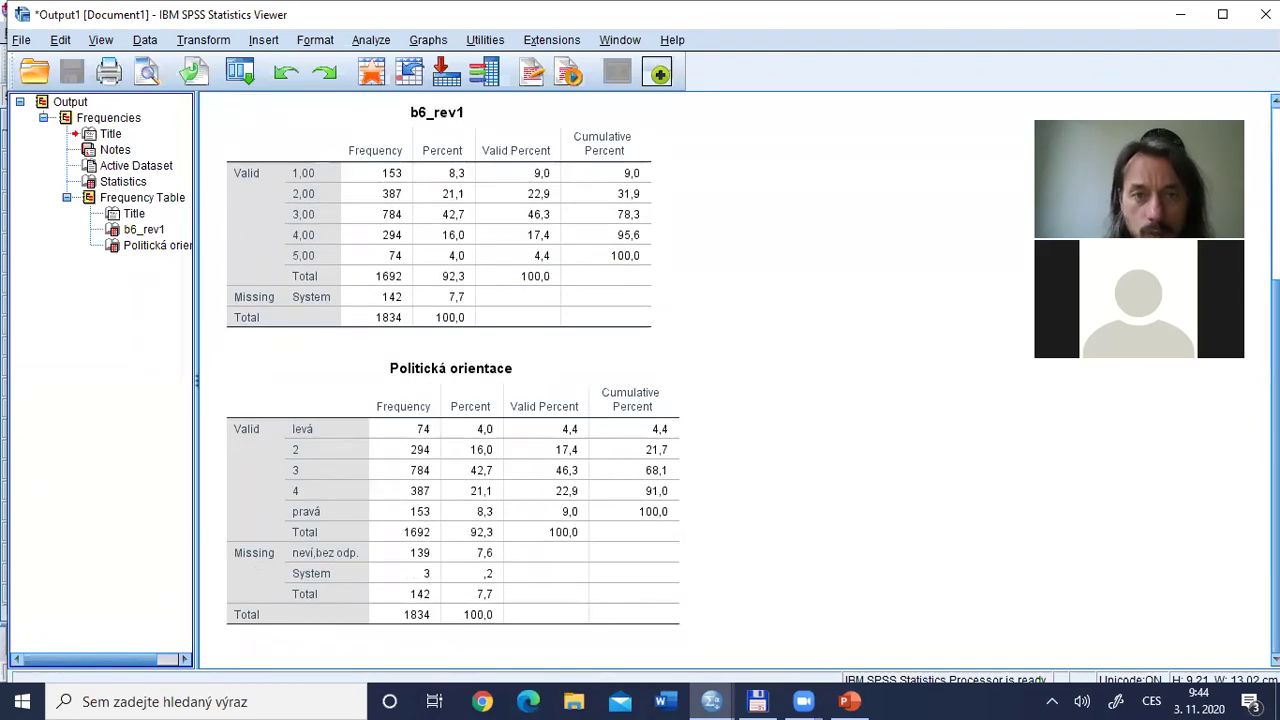
click(328, 184)
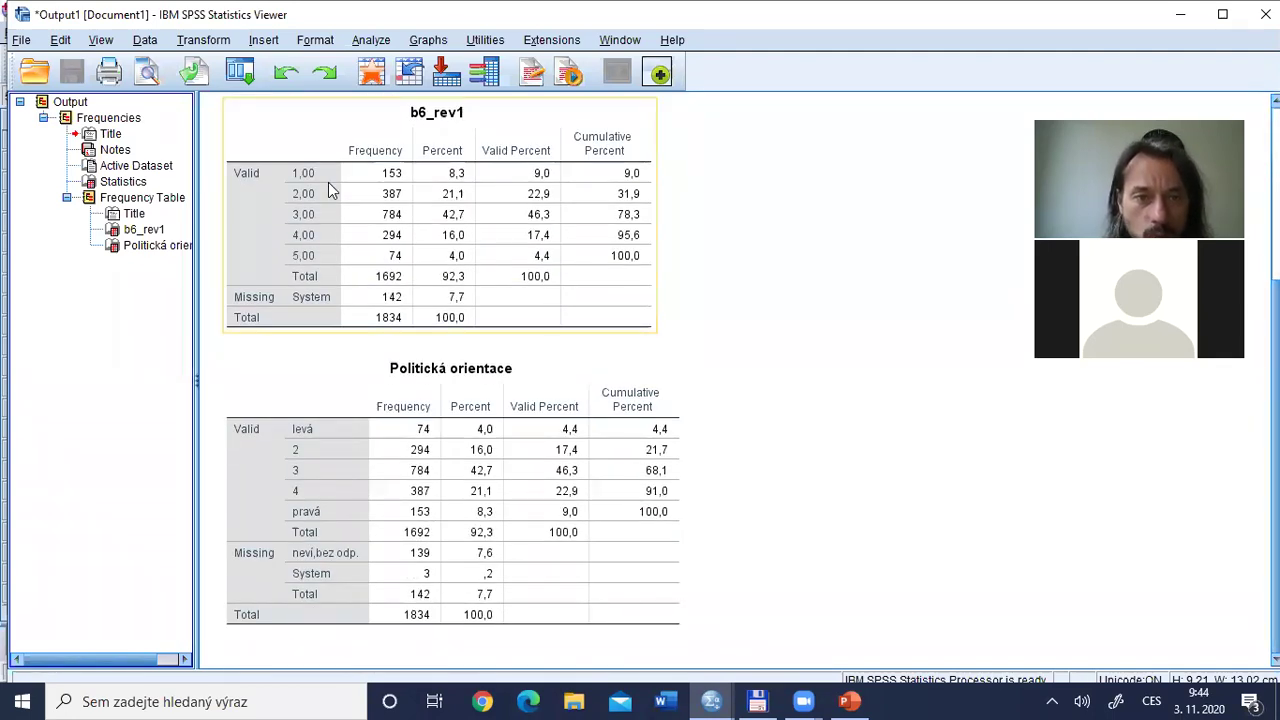
click(413, 440)
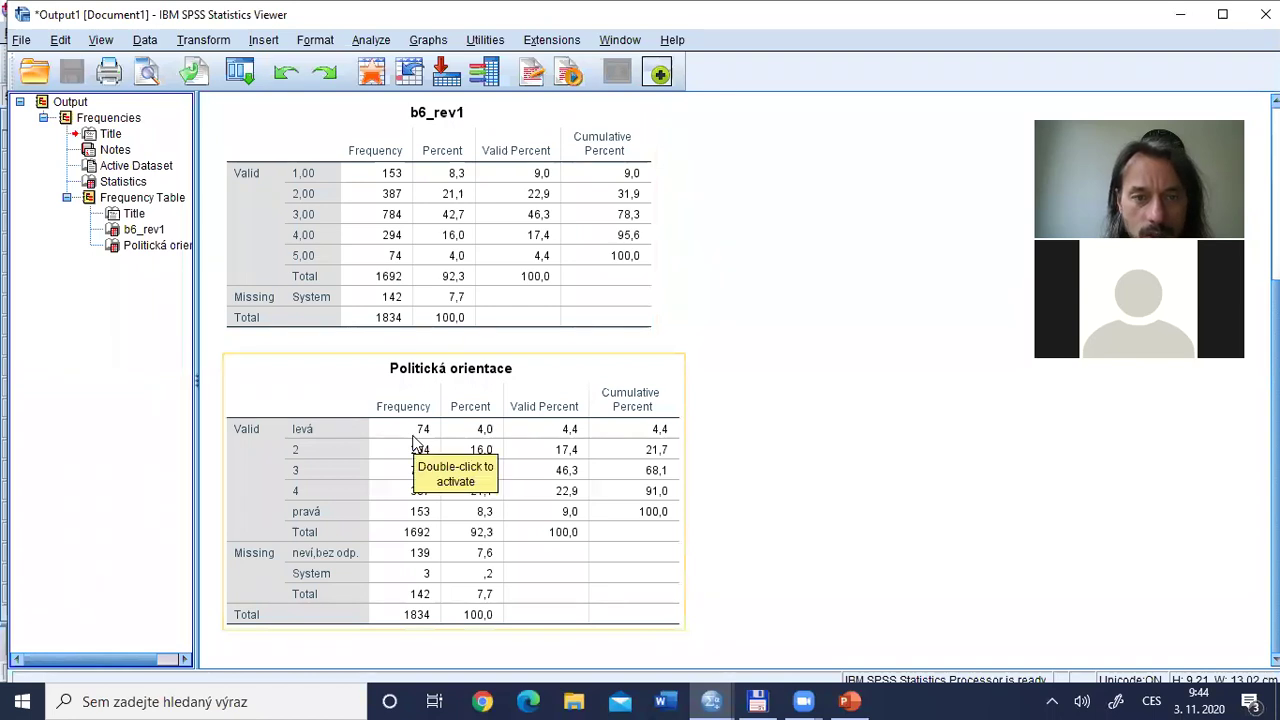
click(311, 257)
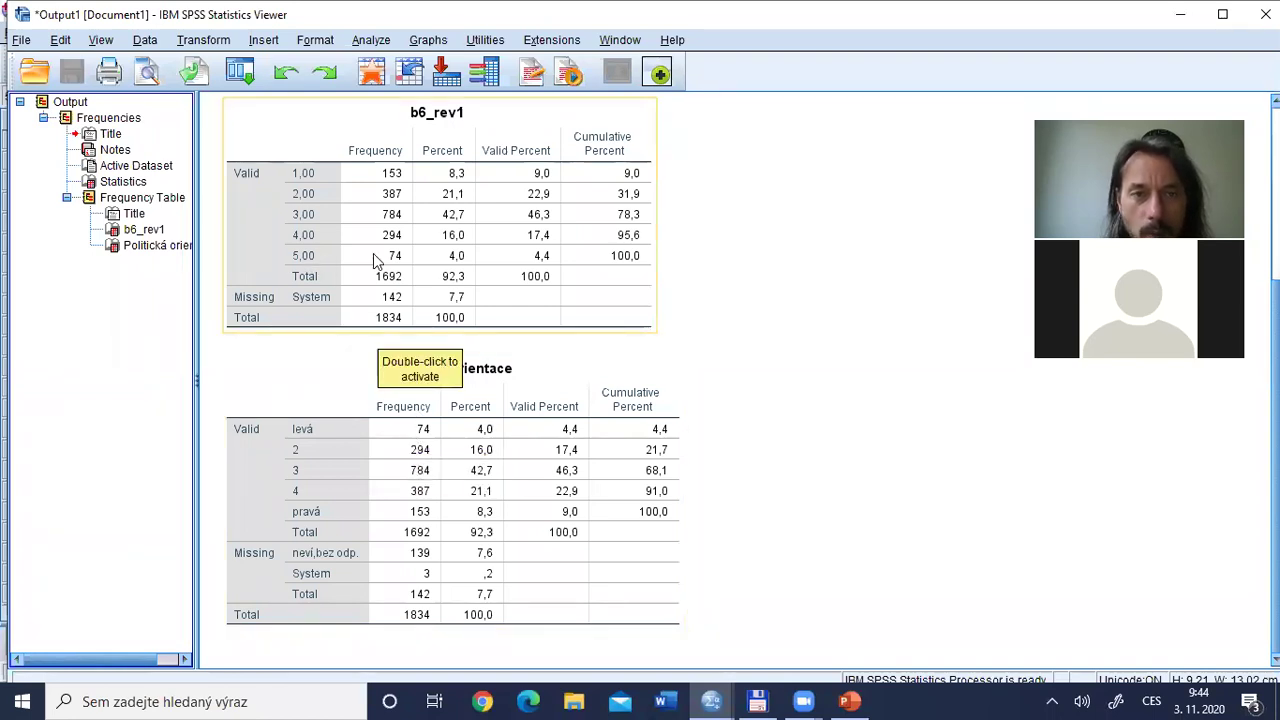
click(332, 499)
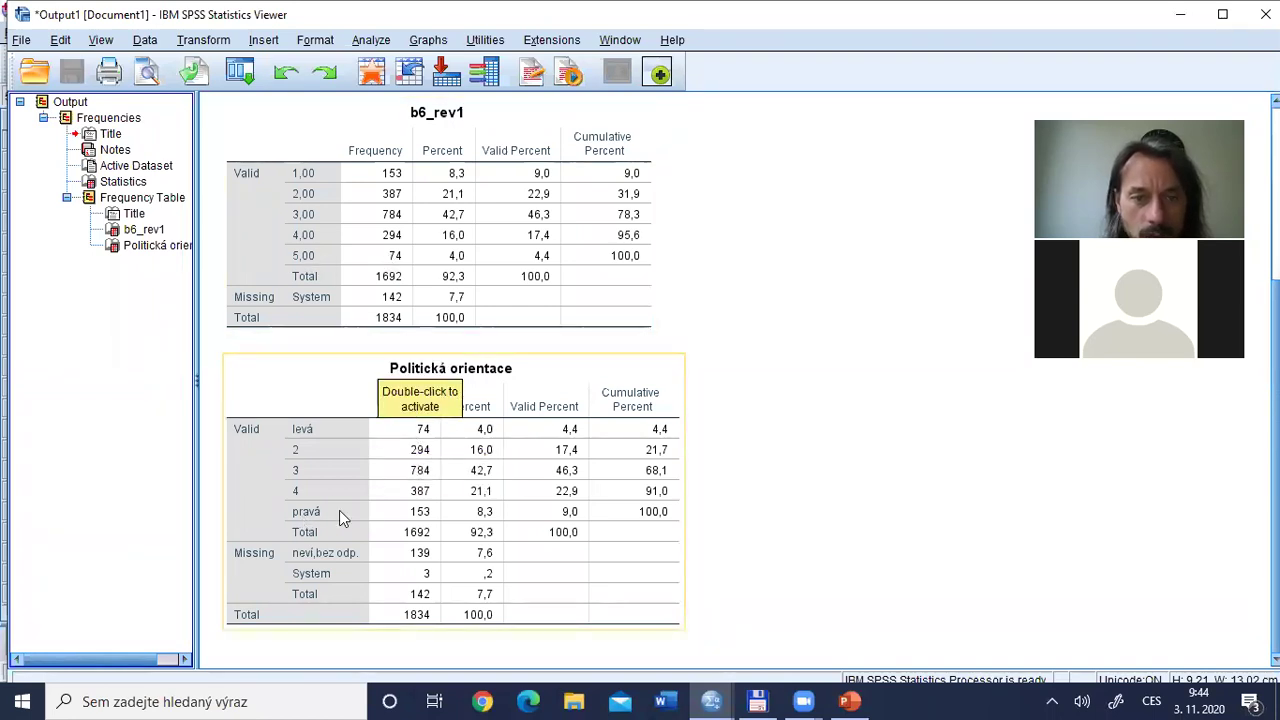
click(347, 186)
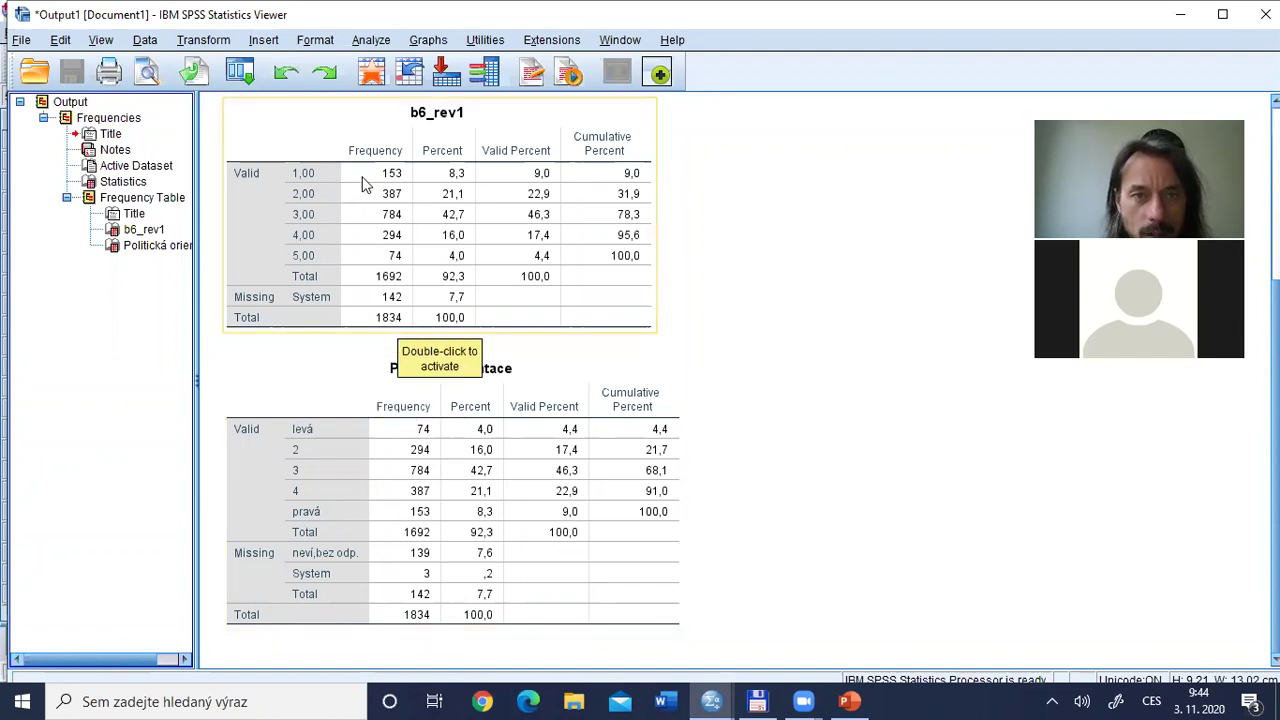
click(395, 428)
click(383, 152)
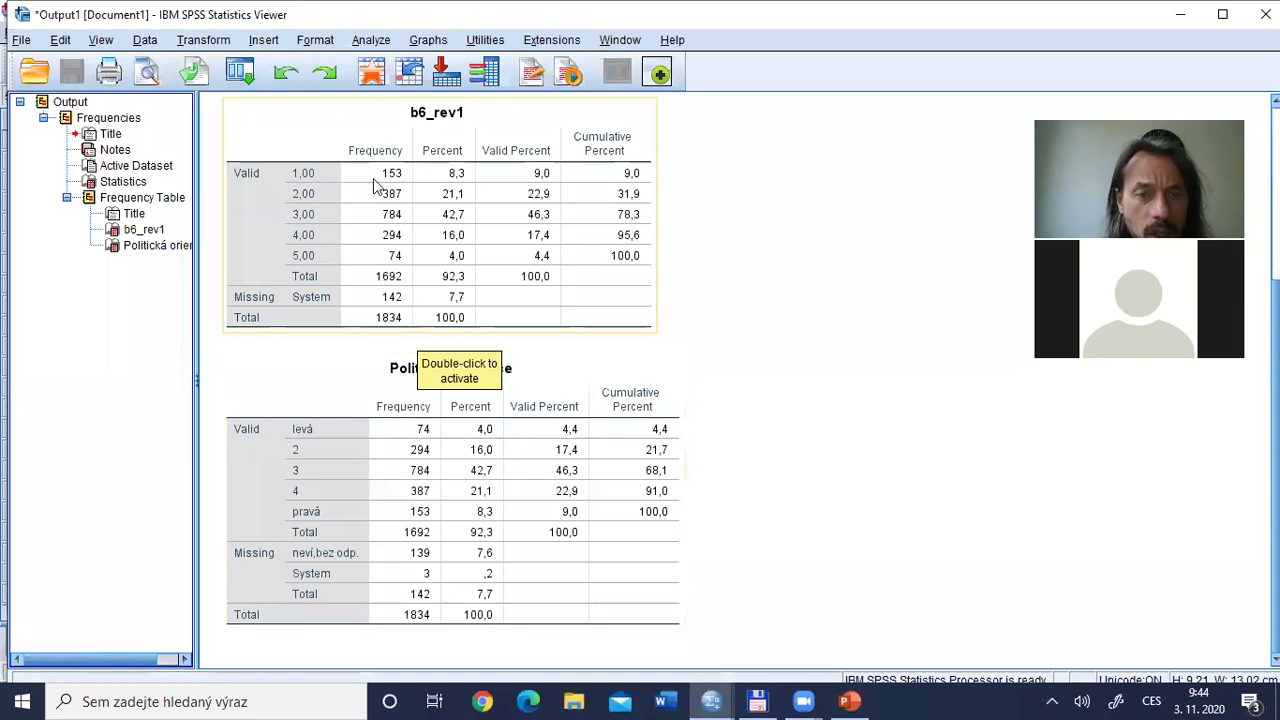
click(390, 405)
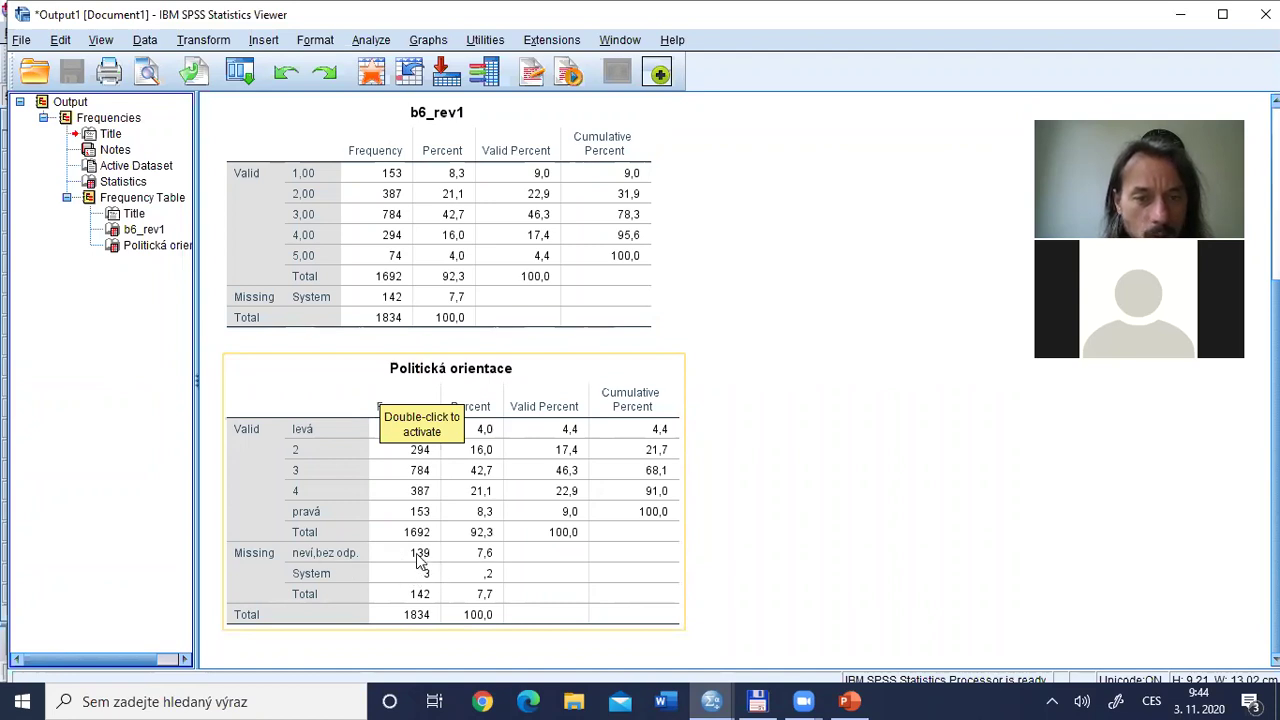
click(414, 318)
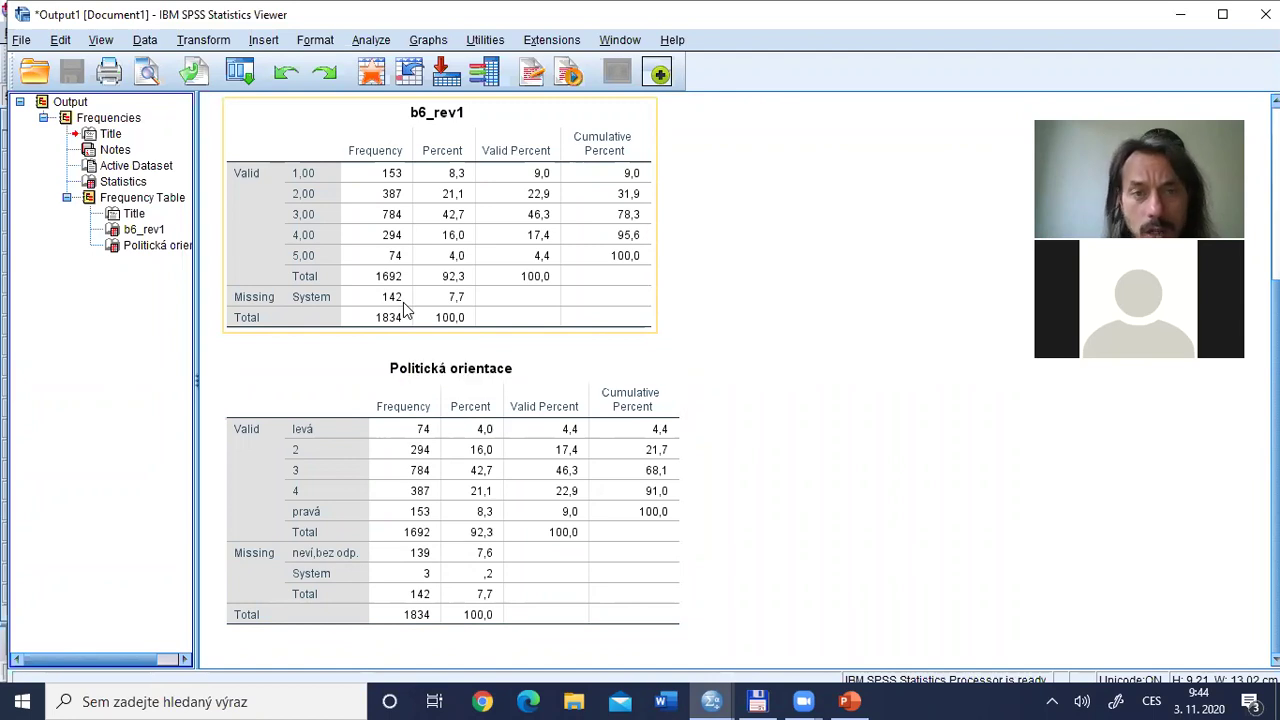
key(alt+Tab)
key(alt+Tab)
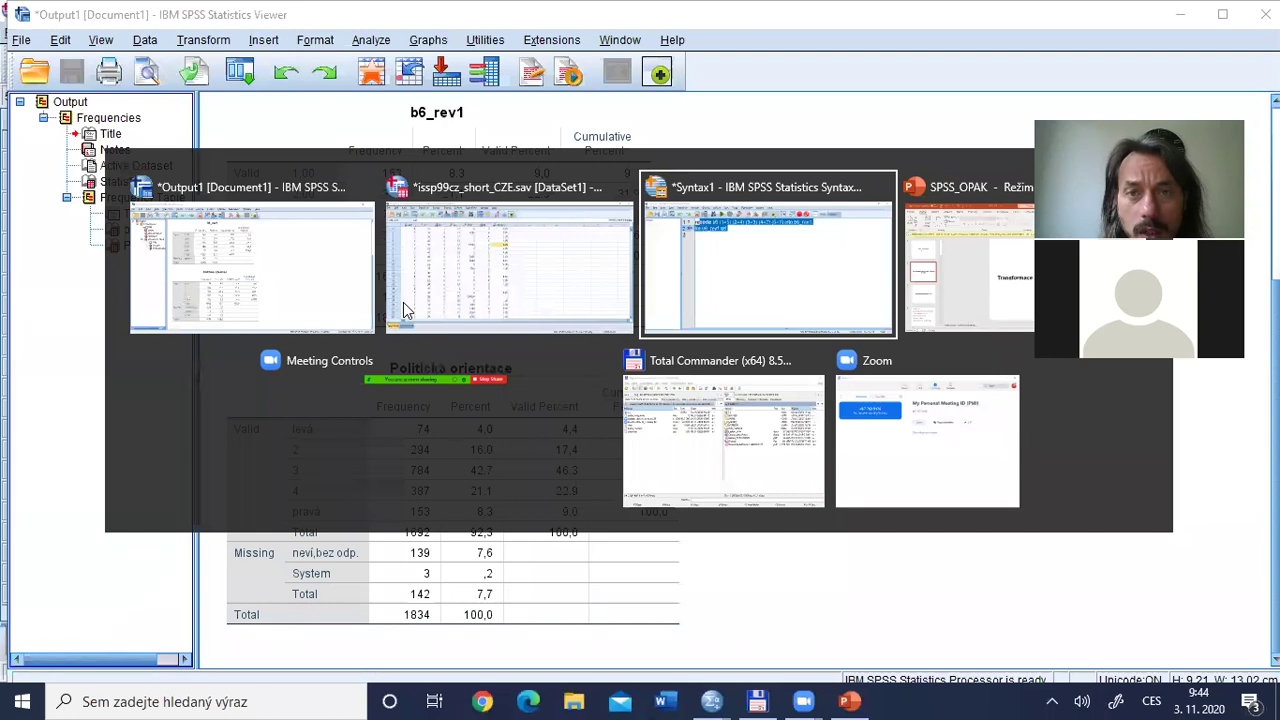
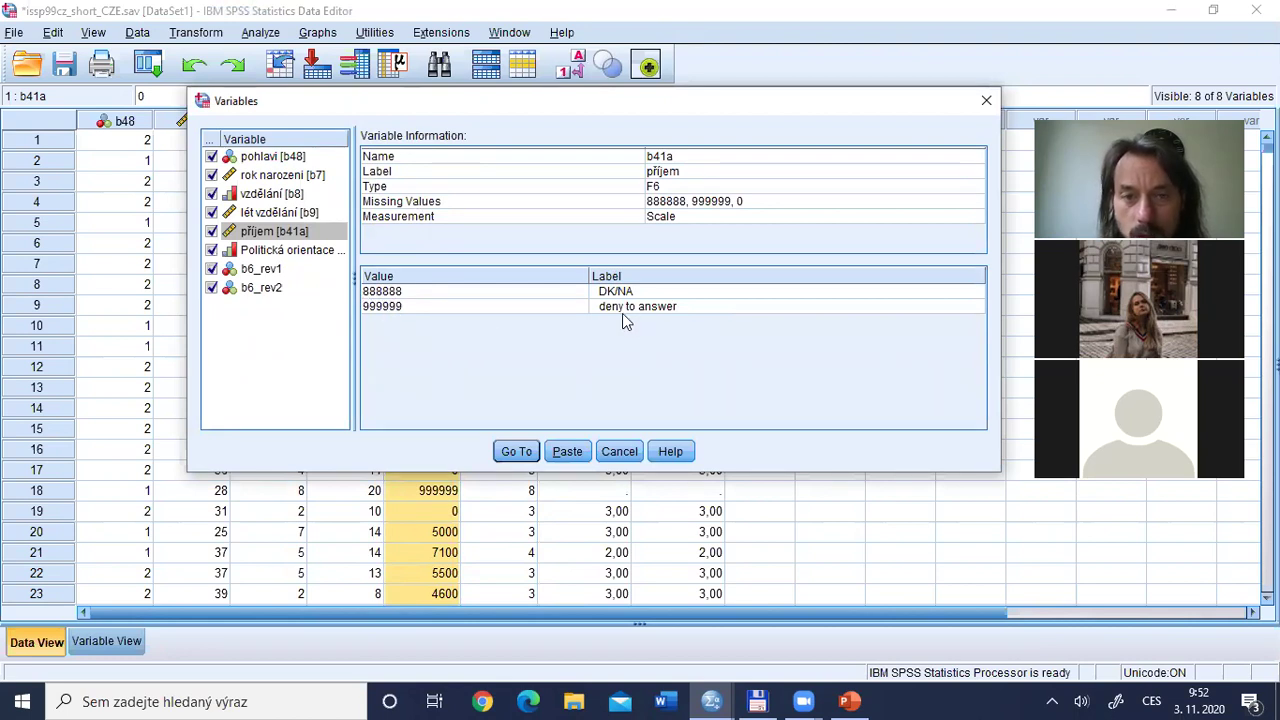
- Close the variable information for income b41a and examine that column's data, including the 999999 entry in row 18
click(619, 451)
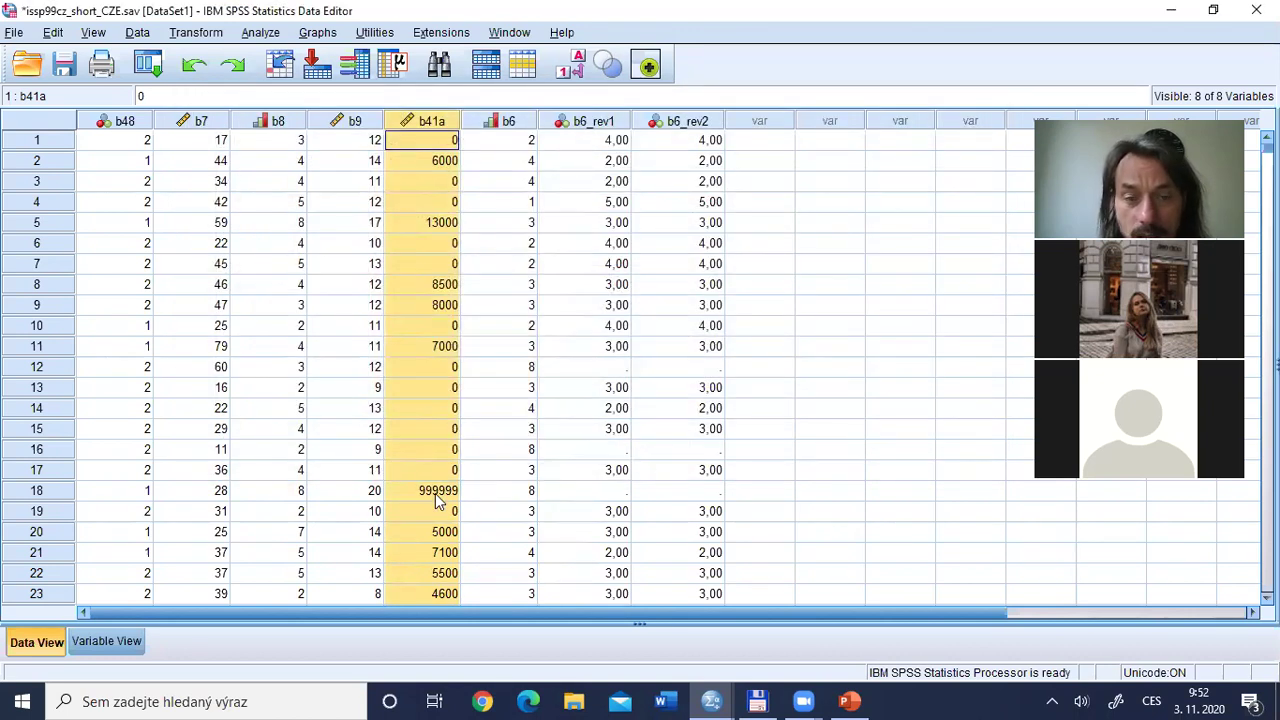
click(436, 494)
click(444, 121)
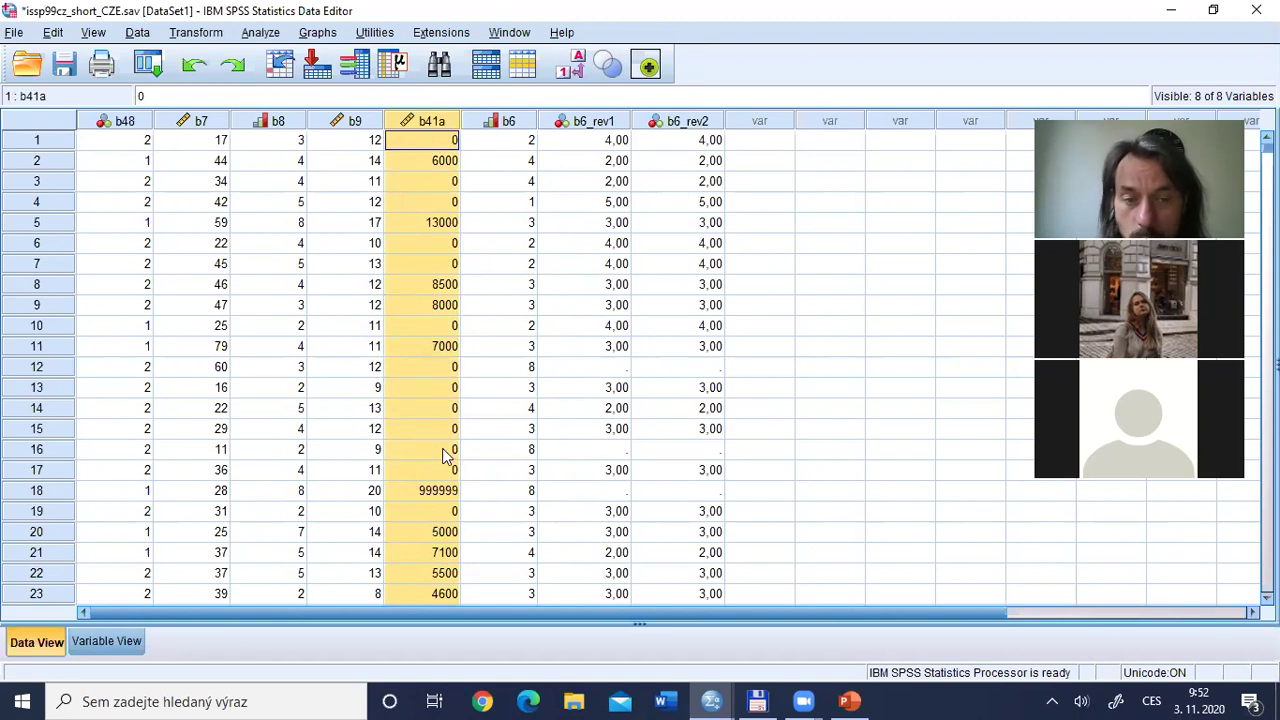
- Examine the 999999 entry in row 18 of income b41a and that variable's label, value and missing-value information
click(447, 492)
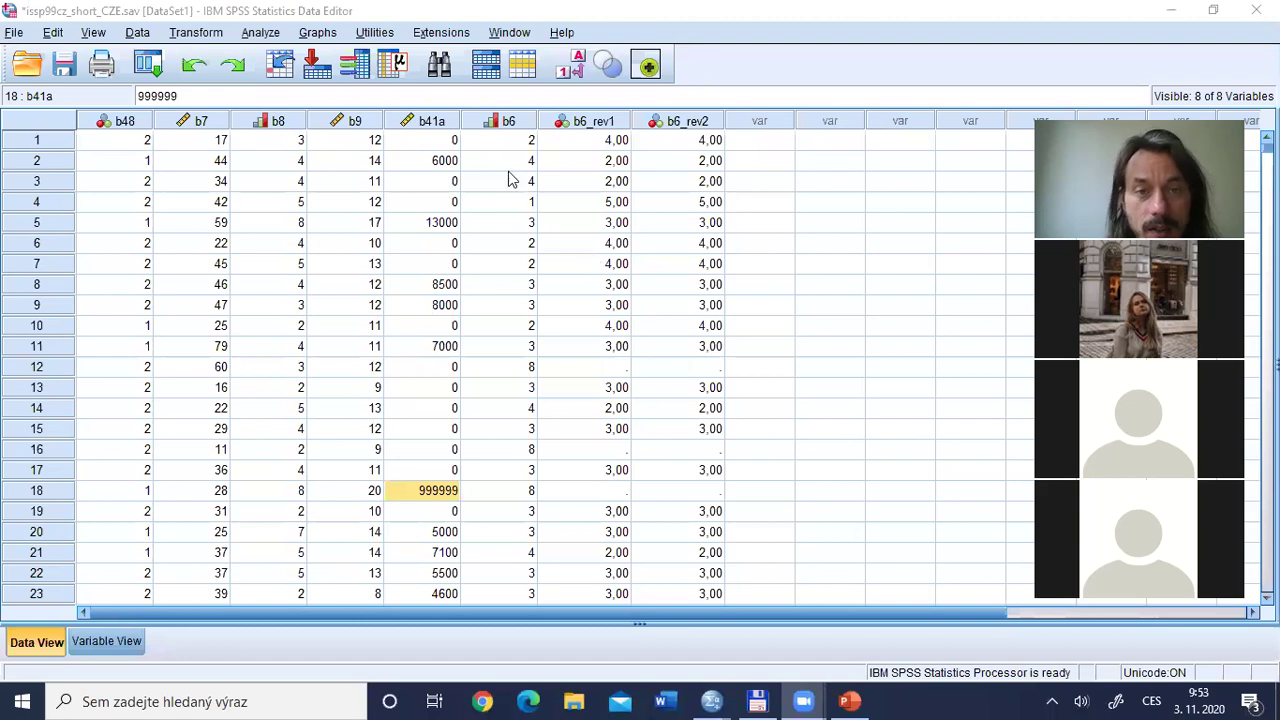
click(425, 121)
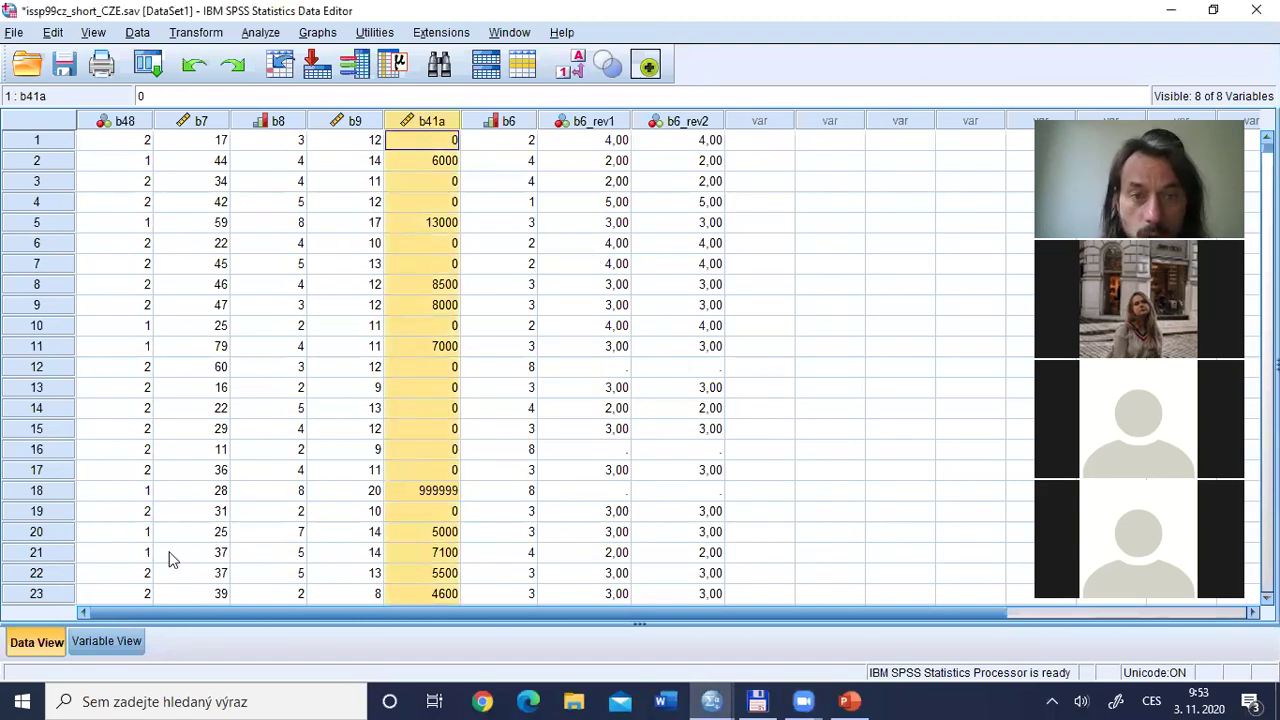
click(135, 626)
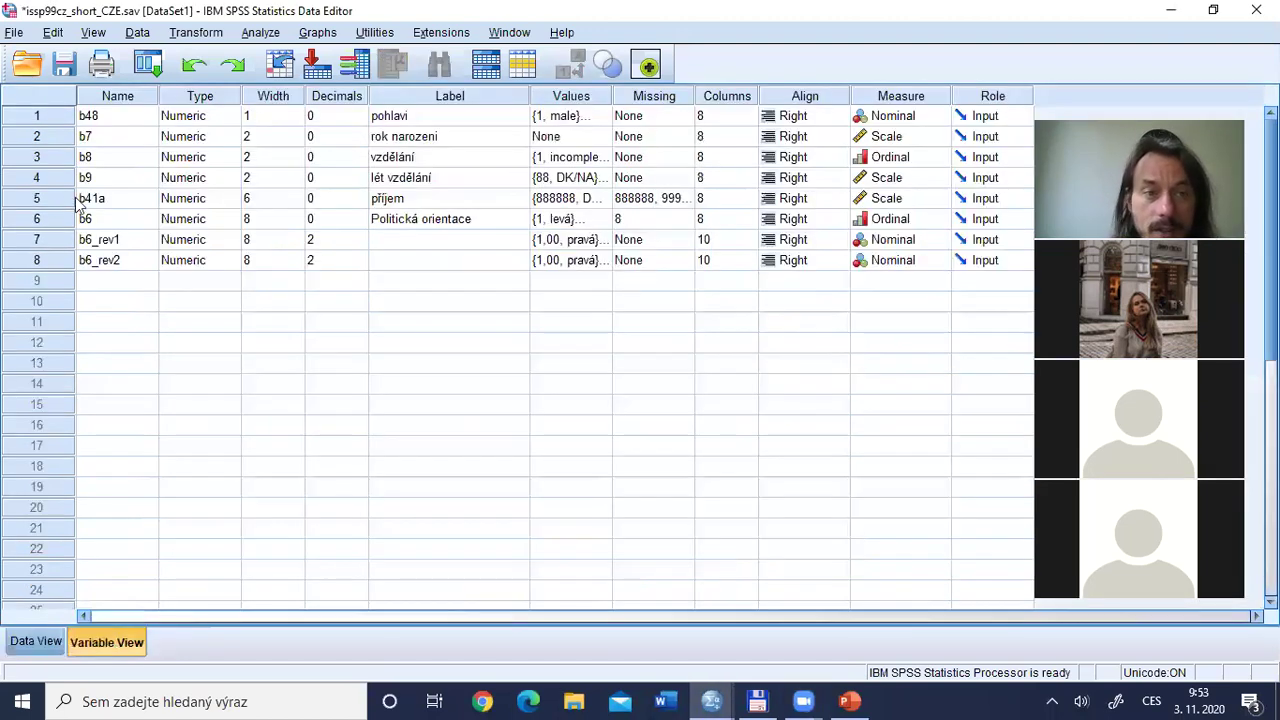
click(52, 199)
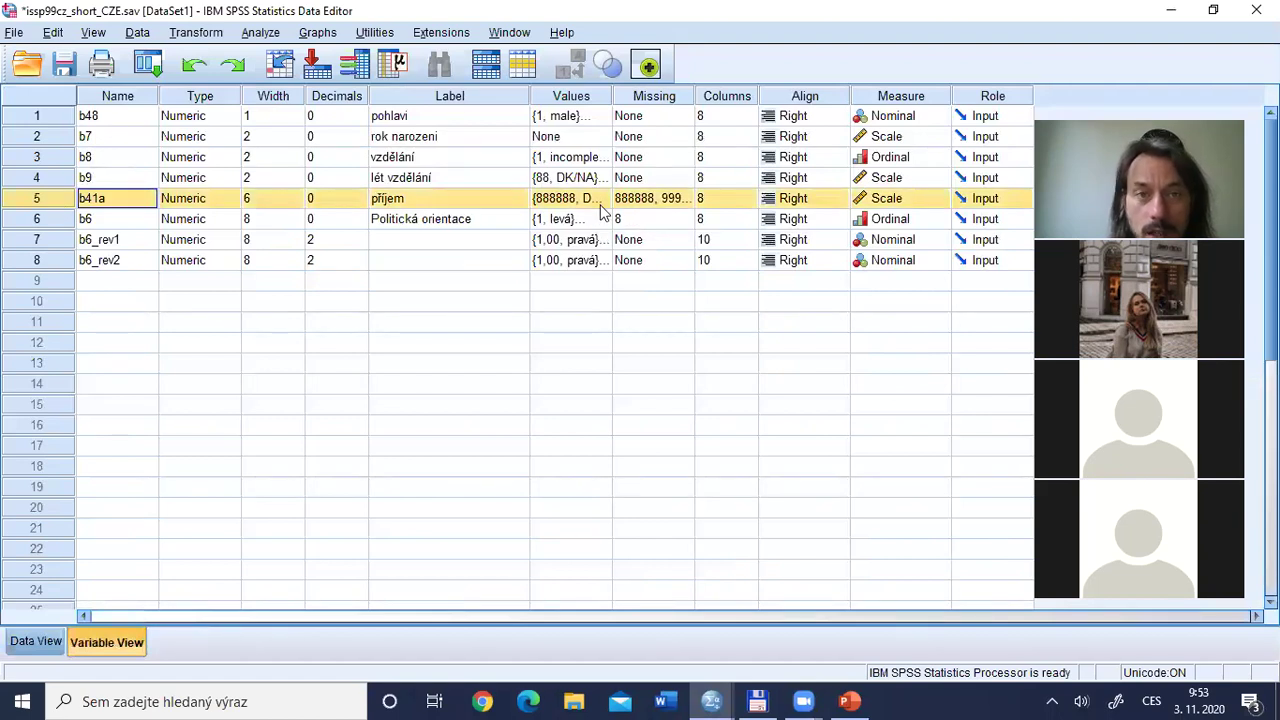
click(354, 66)
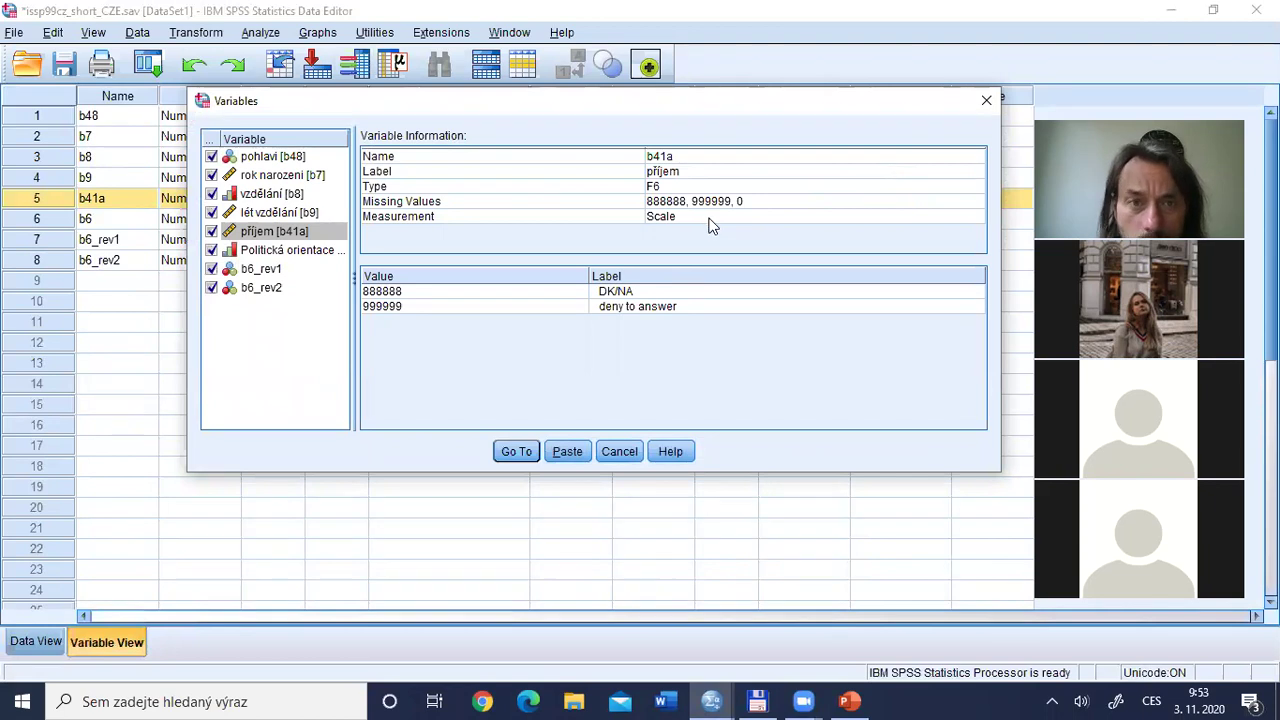
key(Escape)
- Set the income variable b41a to have no missing values
click(669, 202)
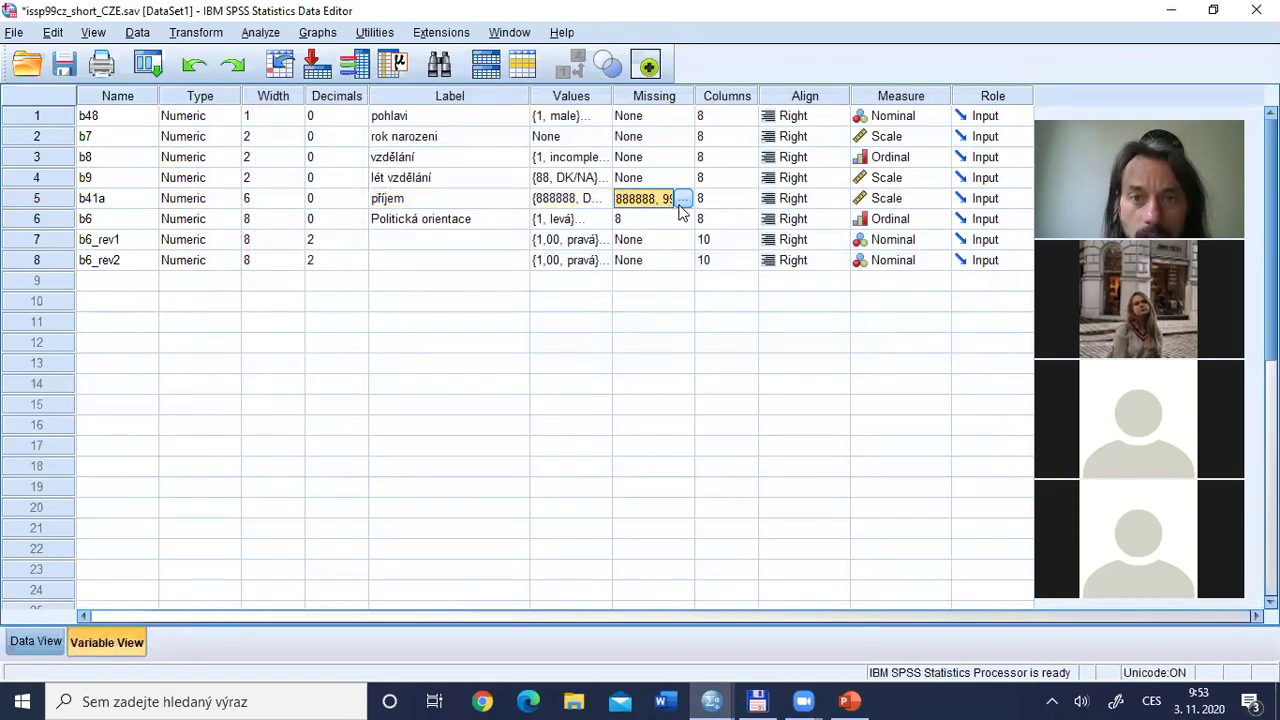
click(683, 199)
click(528, 280)
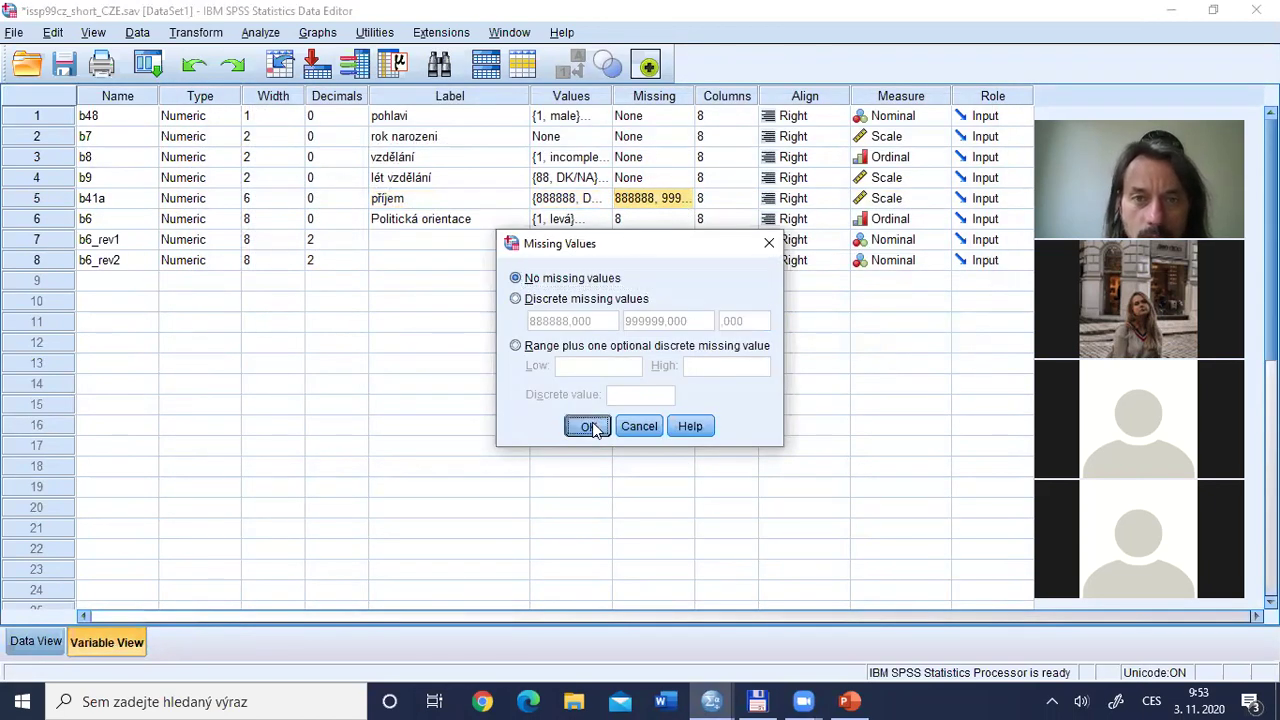
click(588, 427)
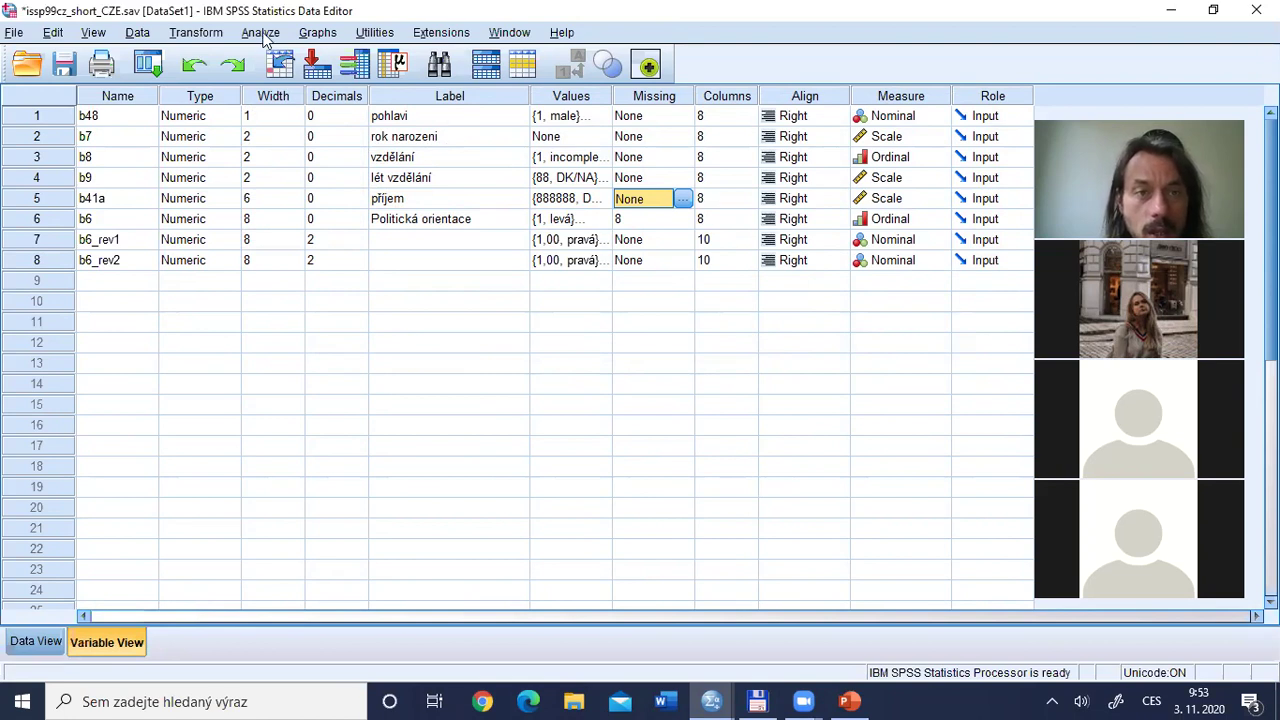
- Add the descriptives command "des var b41a." at the end of the syntax file and run it
key(alt+Tab)
key(alt+Tab)
key(alt+Tab)
key(alt+Tab)
click(386, 521)
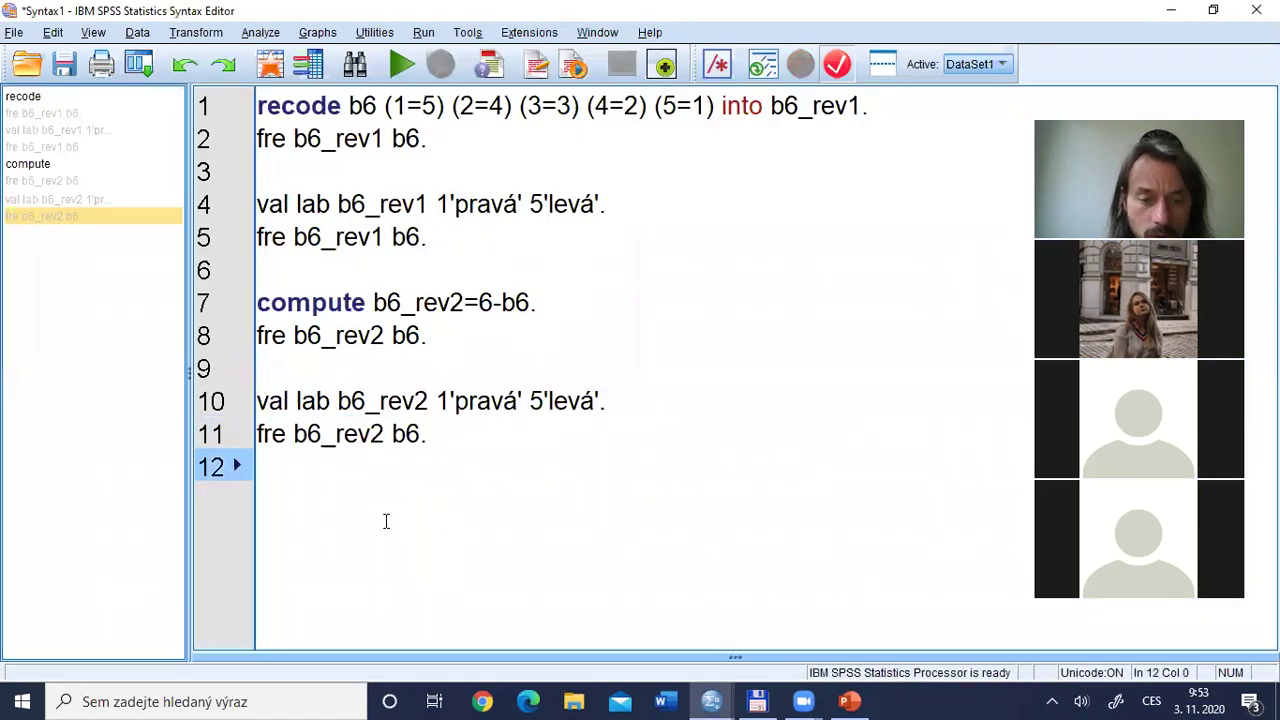
key(Return)
text(des var )
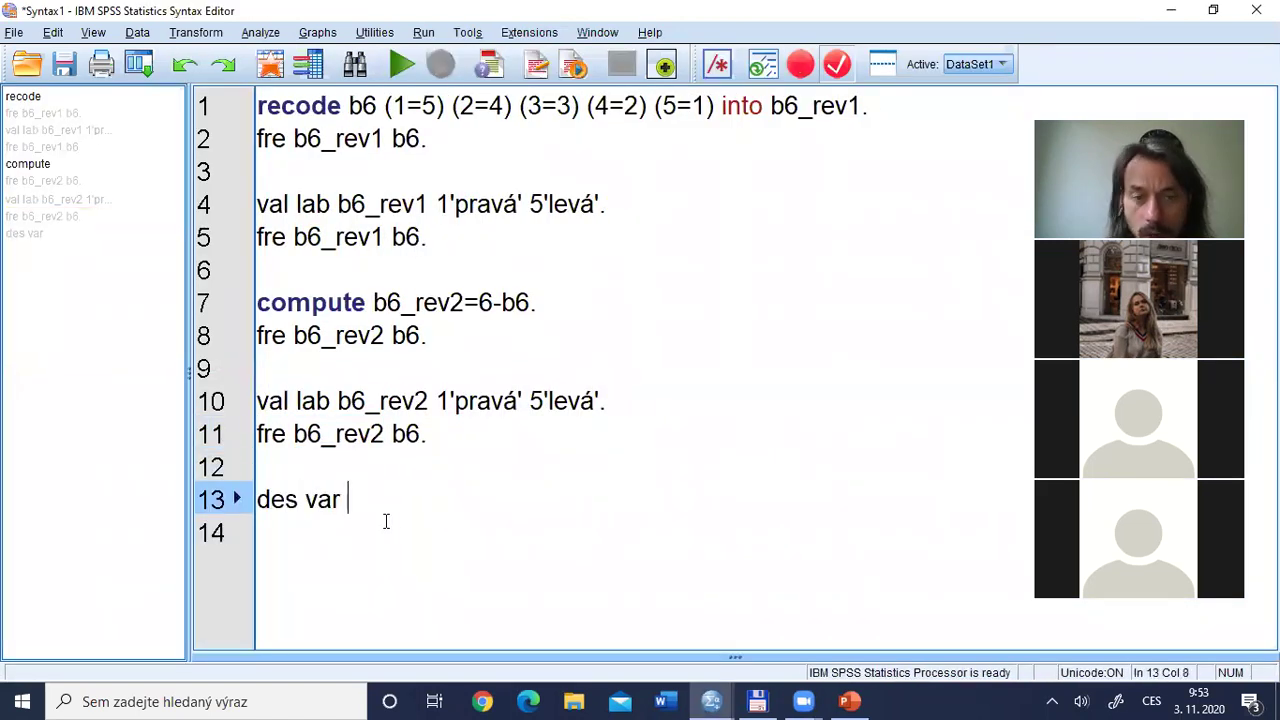
text(b41a.)
key(shift+Left)
key(shift+Left)
key(shift+Left)
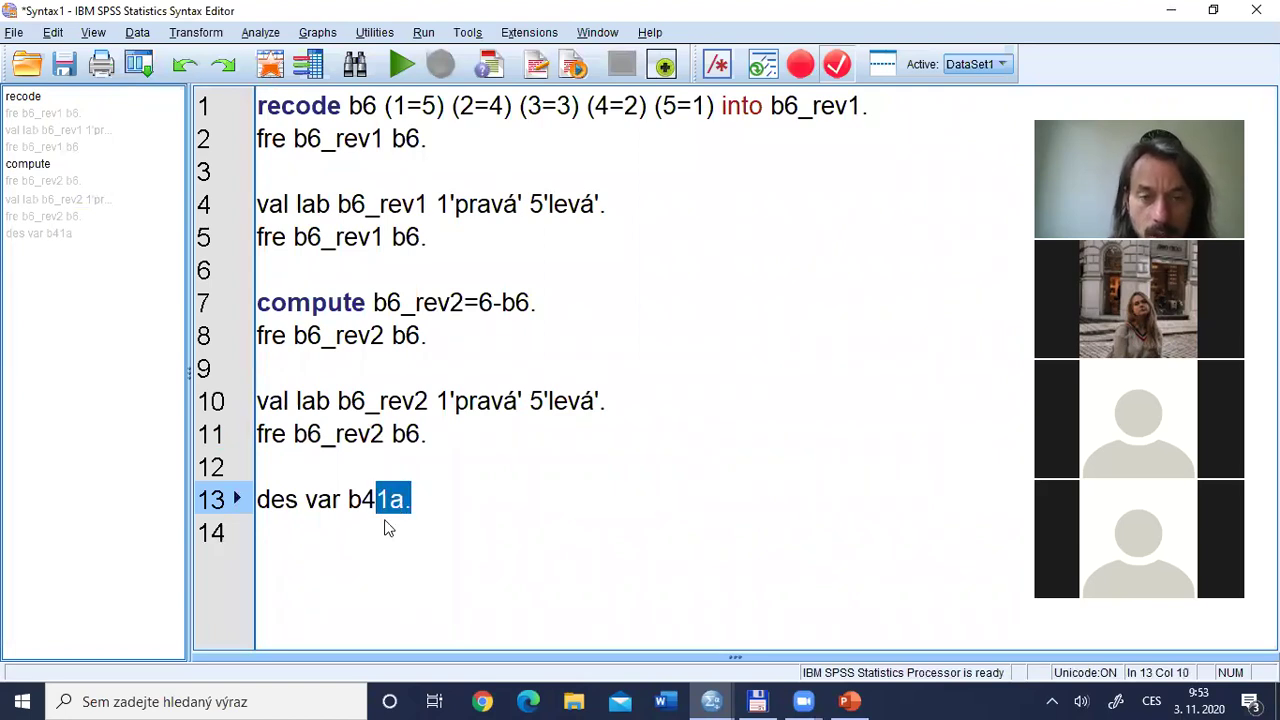
key(ctrl+r)
click(343, 655)
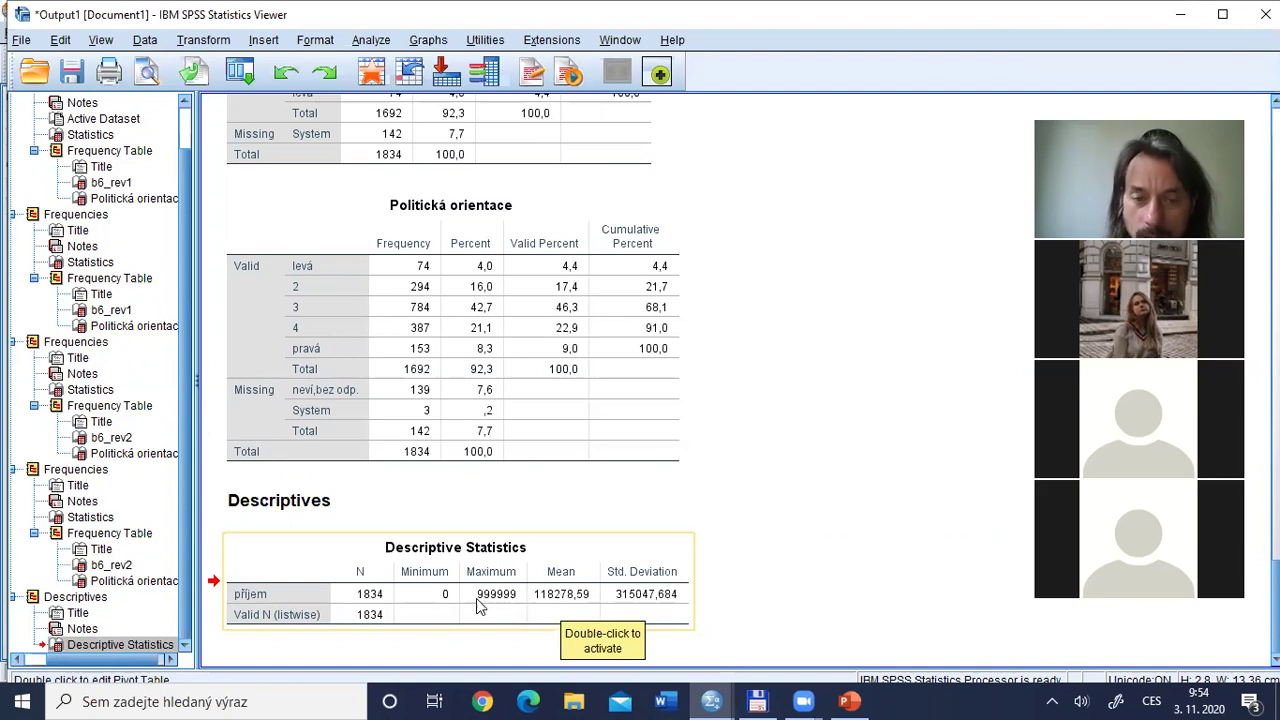
- Add the command "mis val b41a (0,888888,999999)." below the descriptives line in the syntax file and run it
key(alt+Tab)
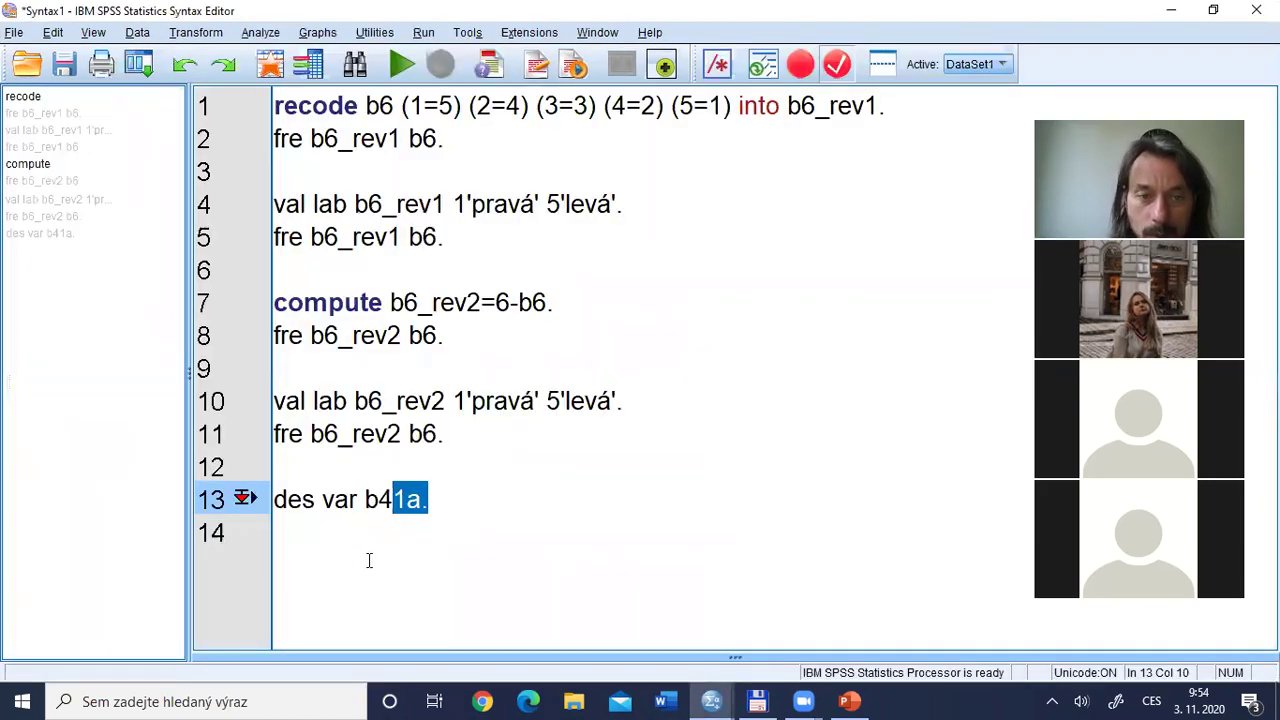
click(368, 561)
key(Return)
text(mis val b6)
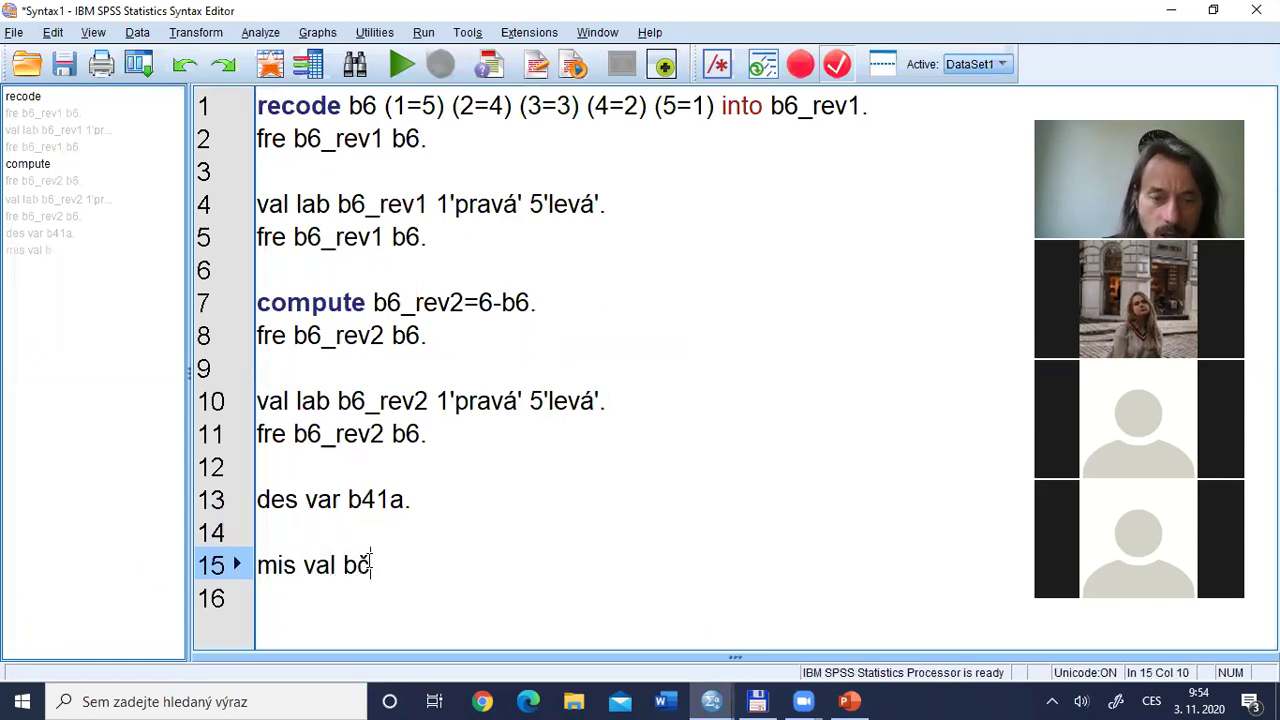
key(BackSpace)
text(41a ()
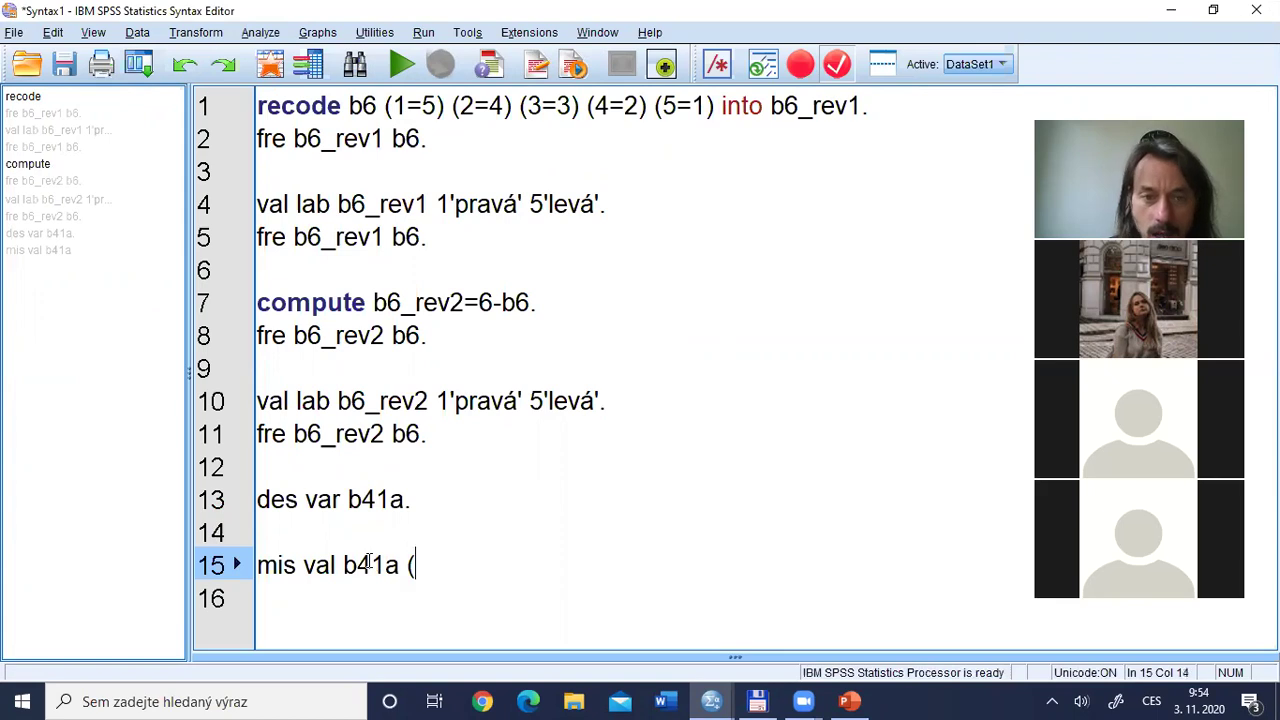
text(0)
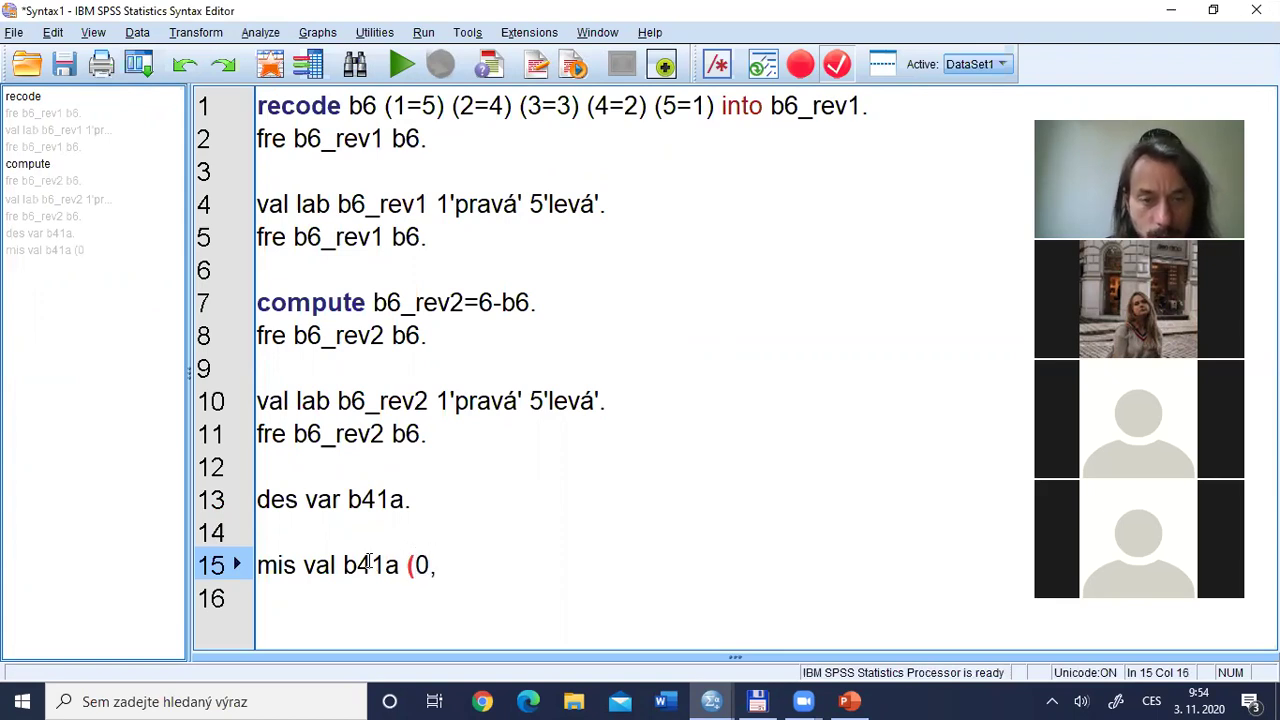
text(,888)
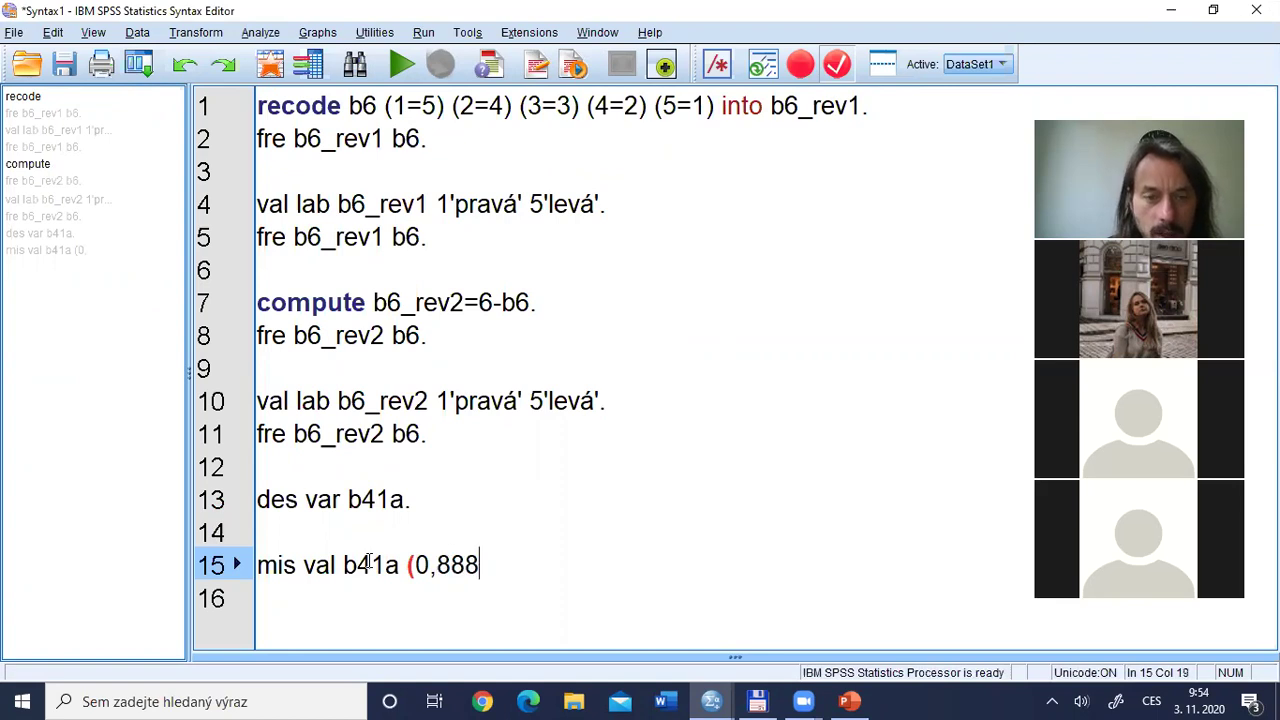
text(888,9999)
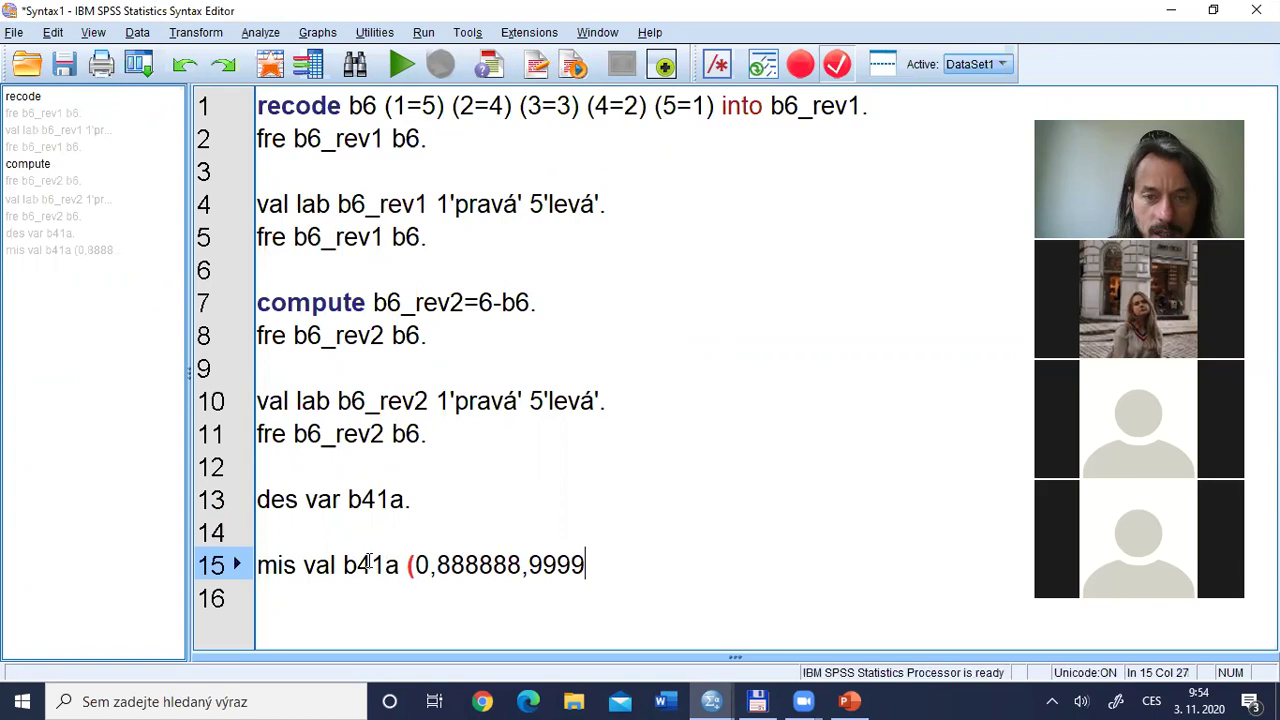
text(99)
text().)
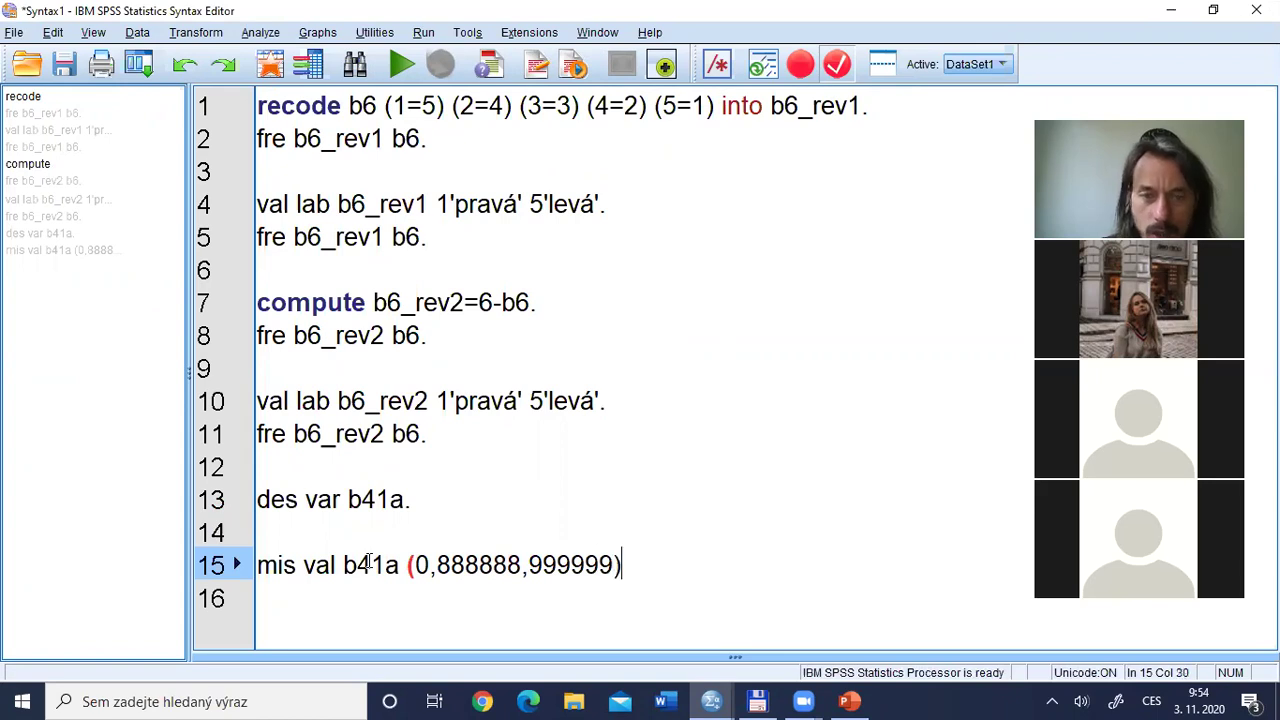
key(shift+Left)
key(shift+Left)
key(shift+Left)
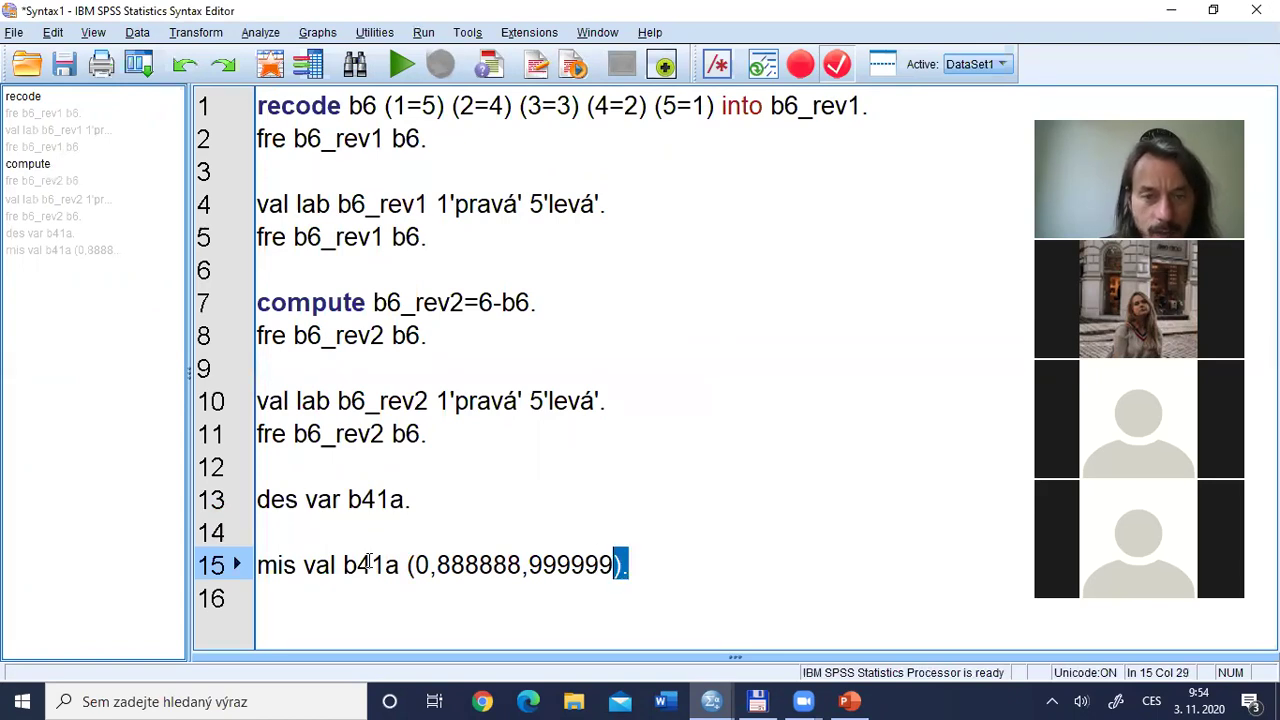
key(ctrl+r)
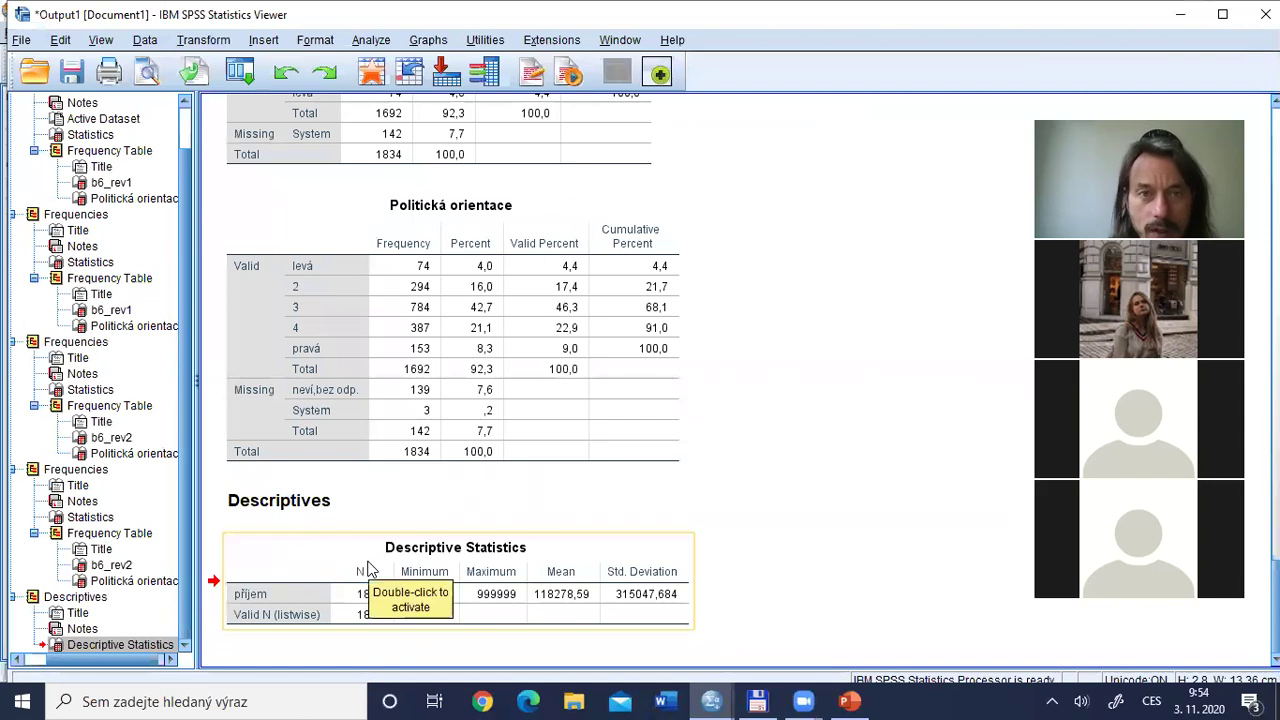
- Check the missing values defined for income b41a in the variable information
click(483, 71)
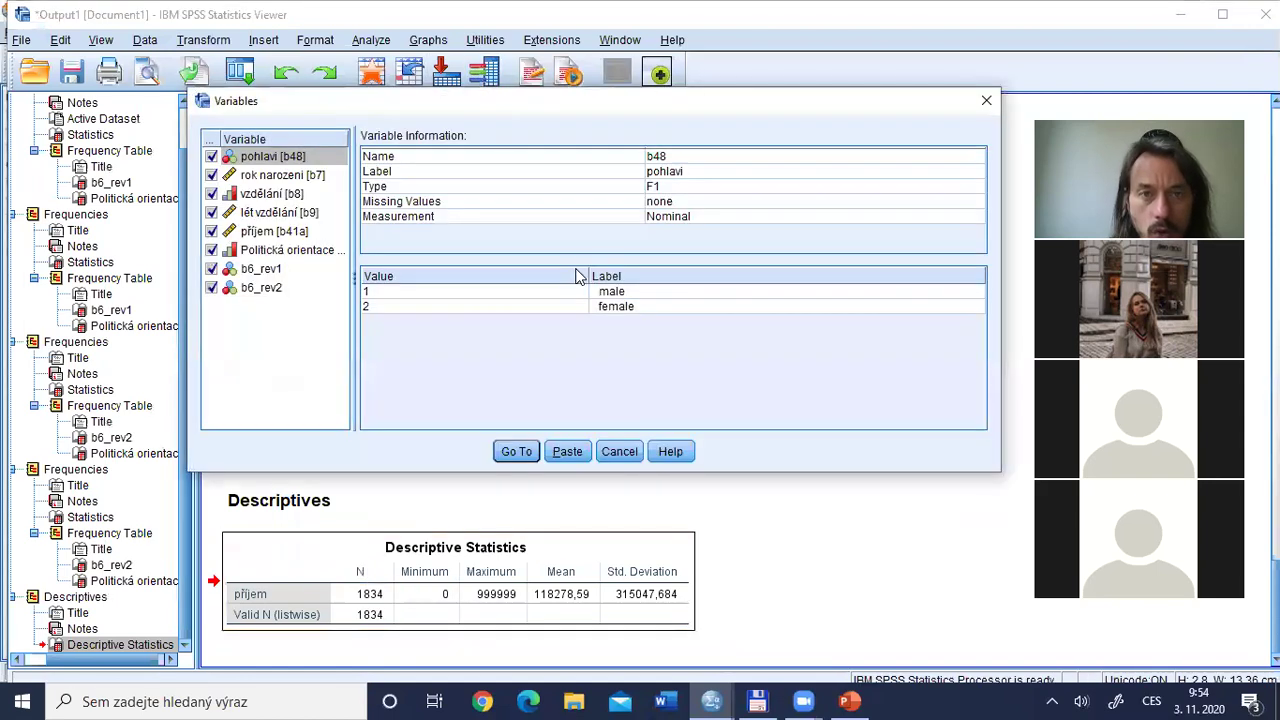
click(284, 215)
click(277, 197)
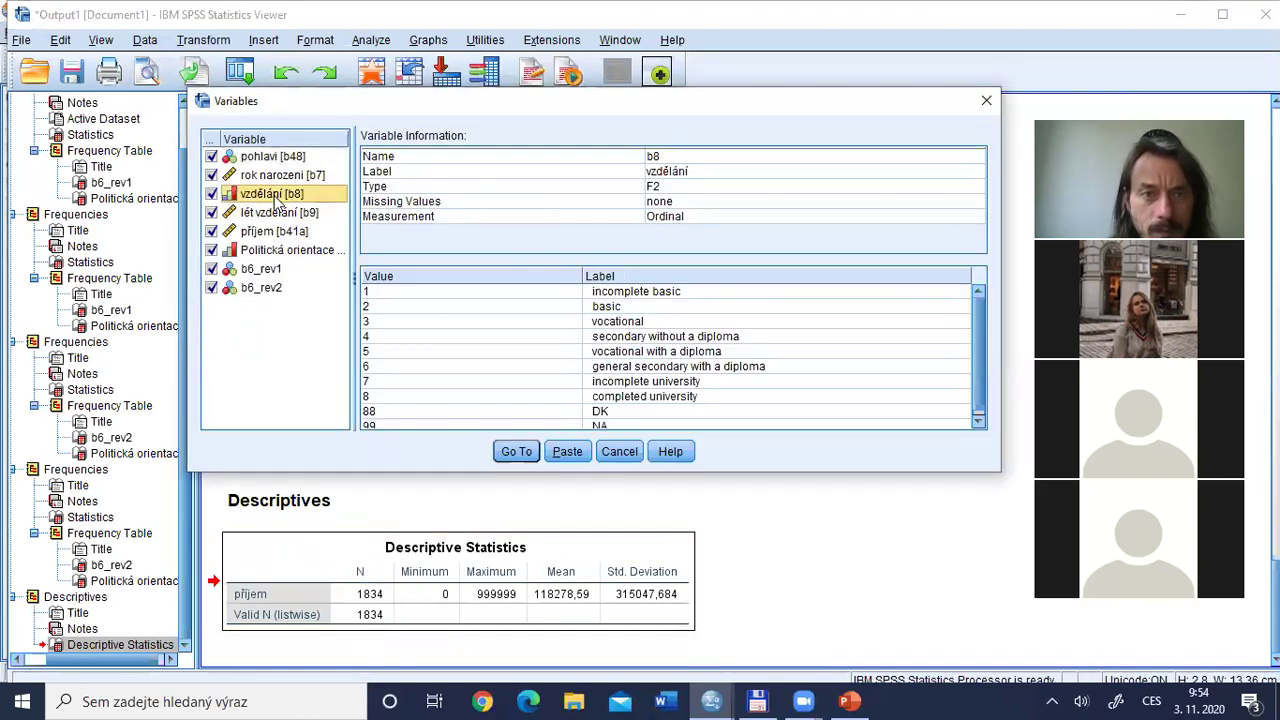
click(277, 233)
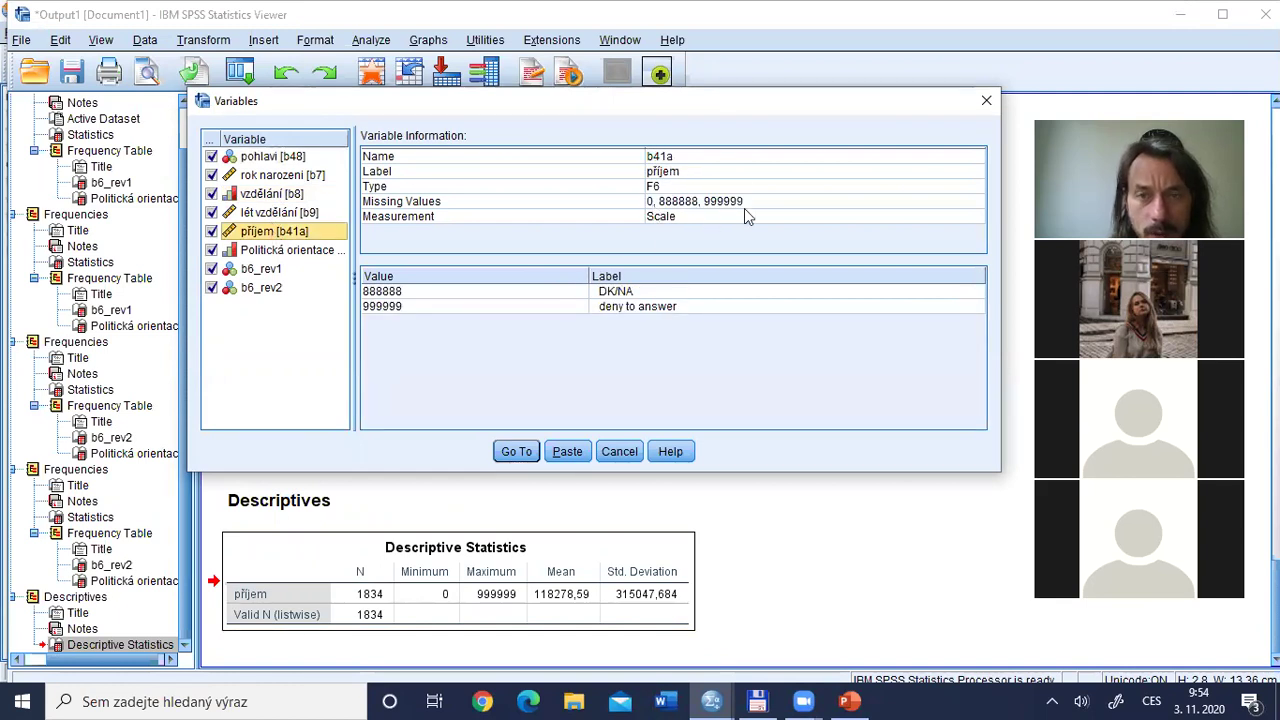
click(620, 452)
- Copy the line "des var b41a." below the missing-values command in the syntax file and run the copy
key(alt+Tab)
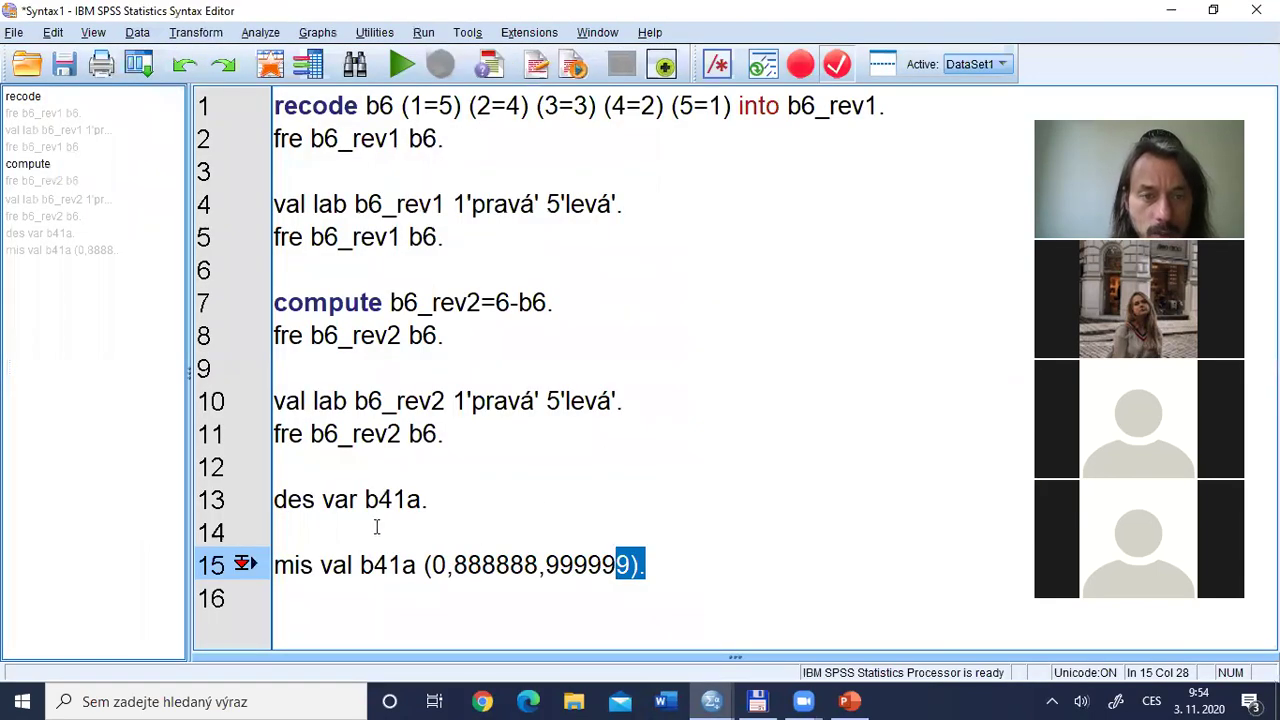
click(371, 497)
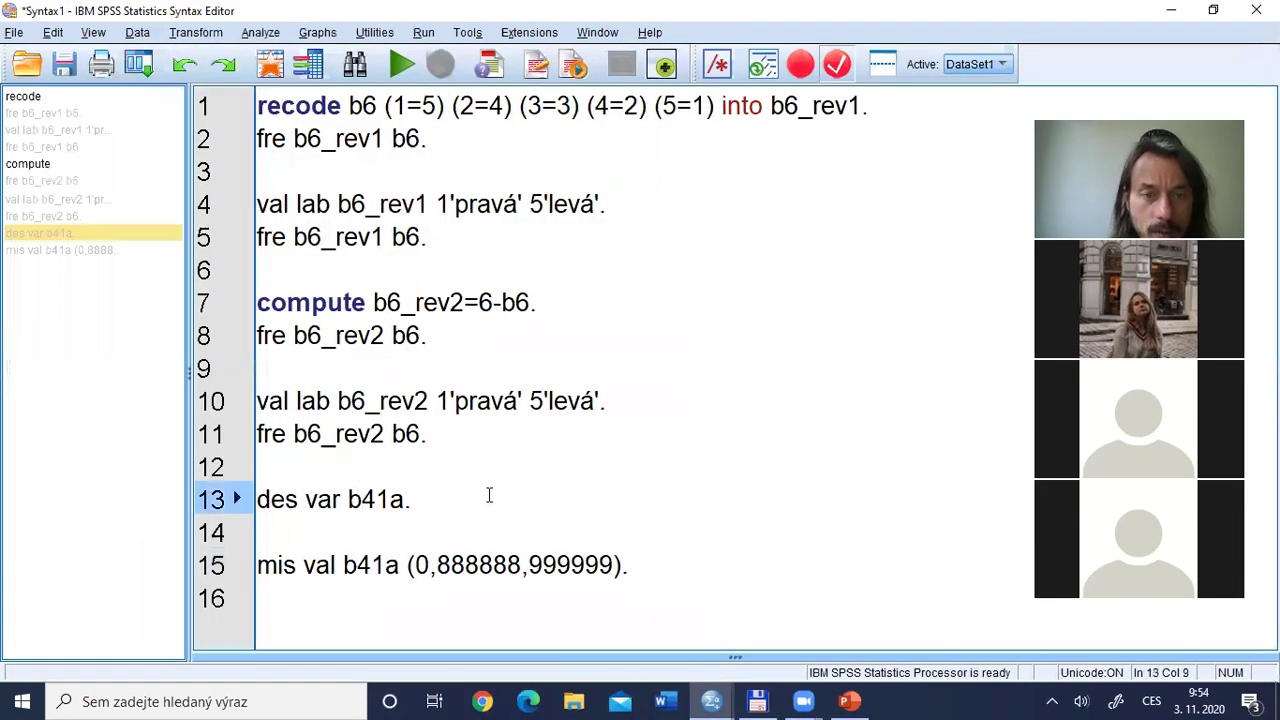
drag(489, 494, 222, 505)
key(ctrl+c)
key(Down)
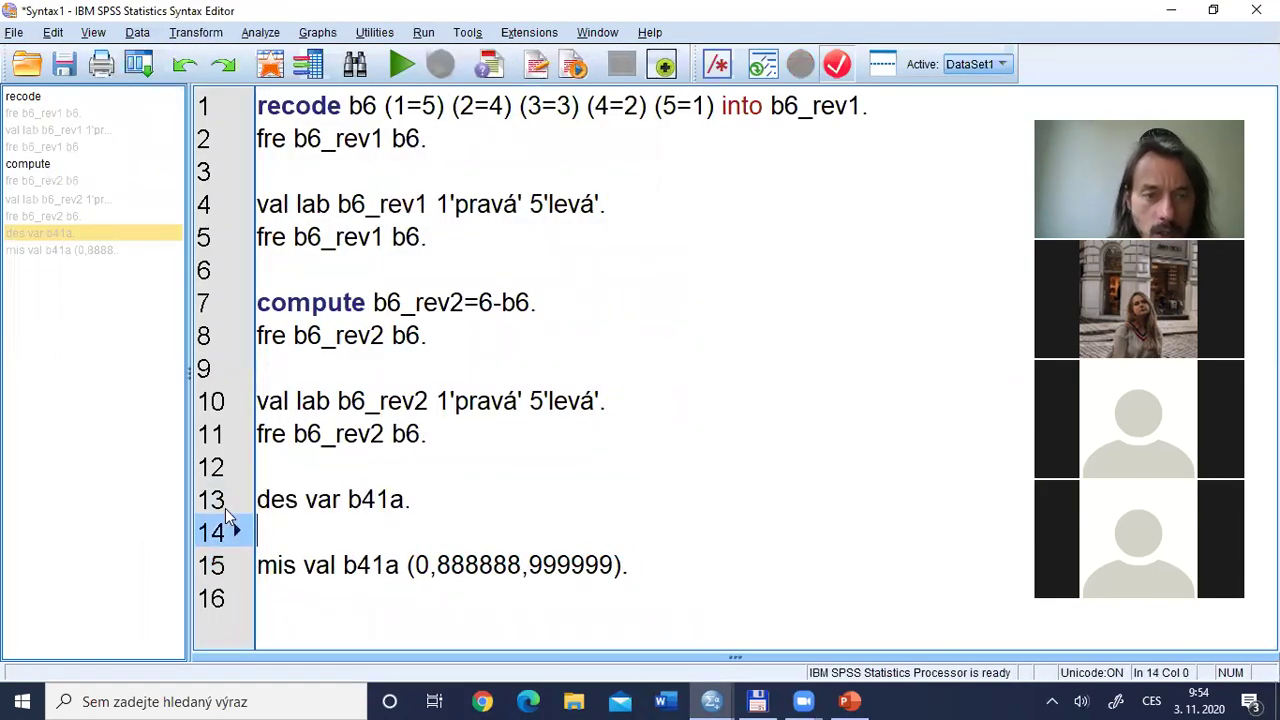
key(Down)
key(Down)
key(Return)
key(ctrl+v)
key(shift+Left)
key(shift+Left)
key(shift+Left)
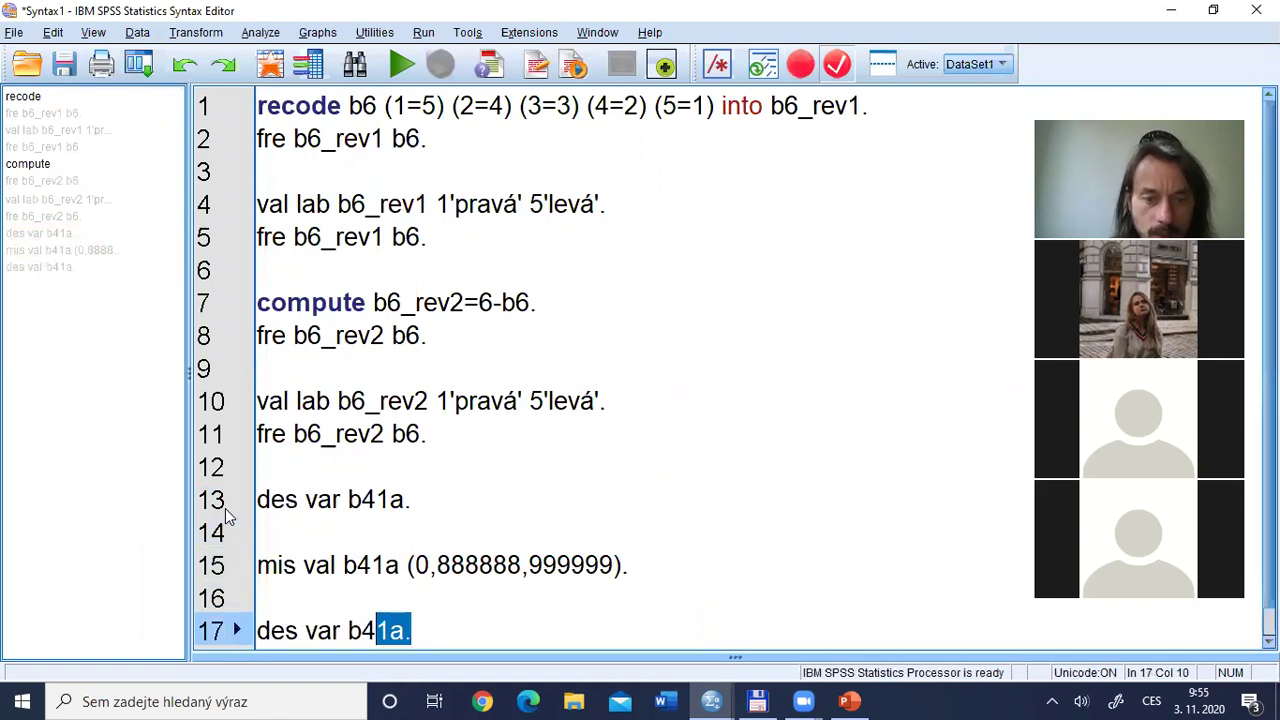
key(ctrl+r)
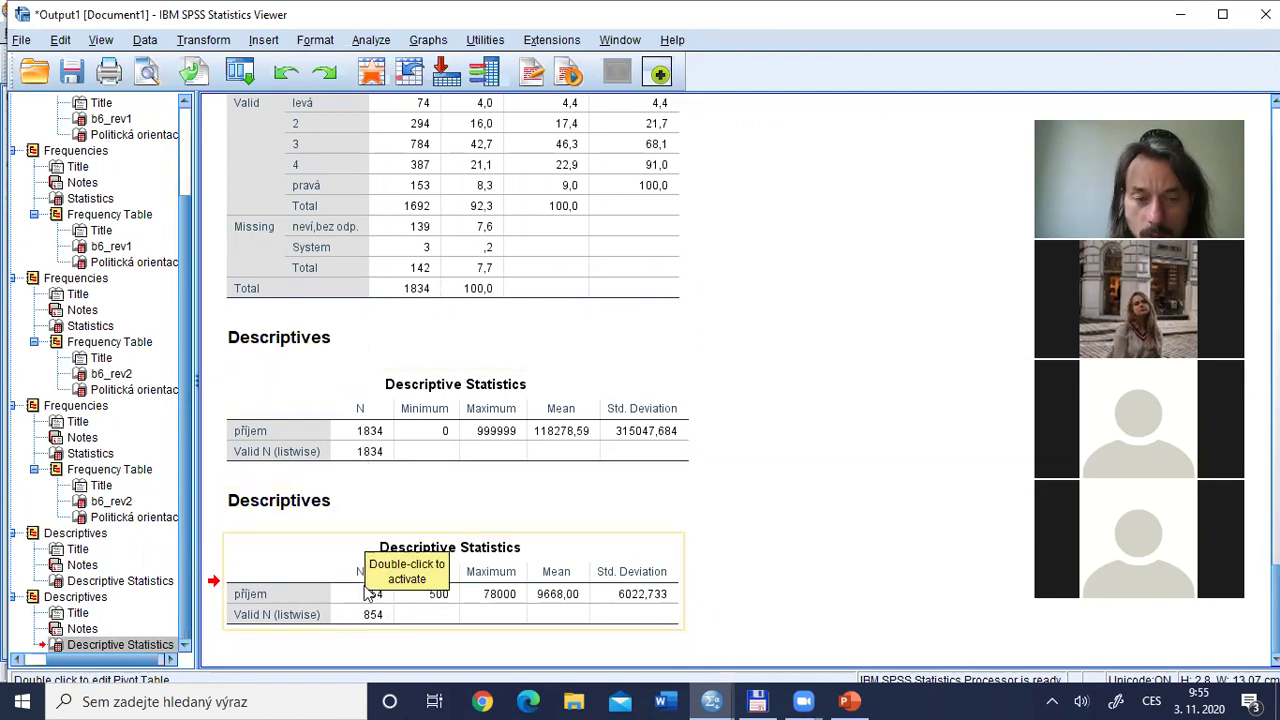
- Compare the income descriptive statistics from before and after defining the missing values, and switch to the SPSS_OPAK presentation in PowerPoint
click(352, 436)
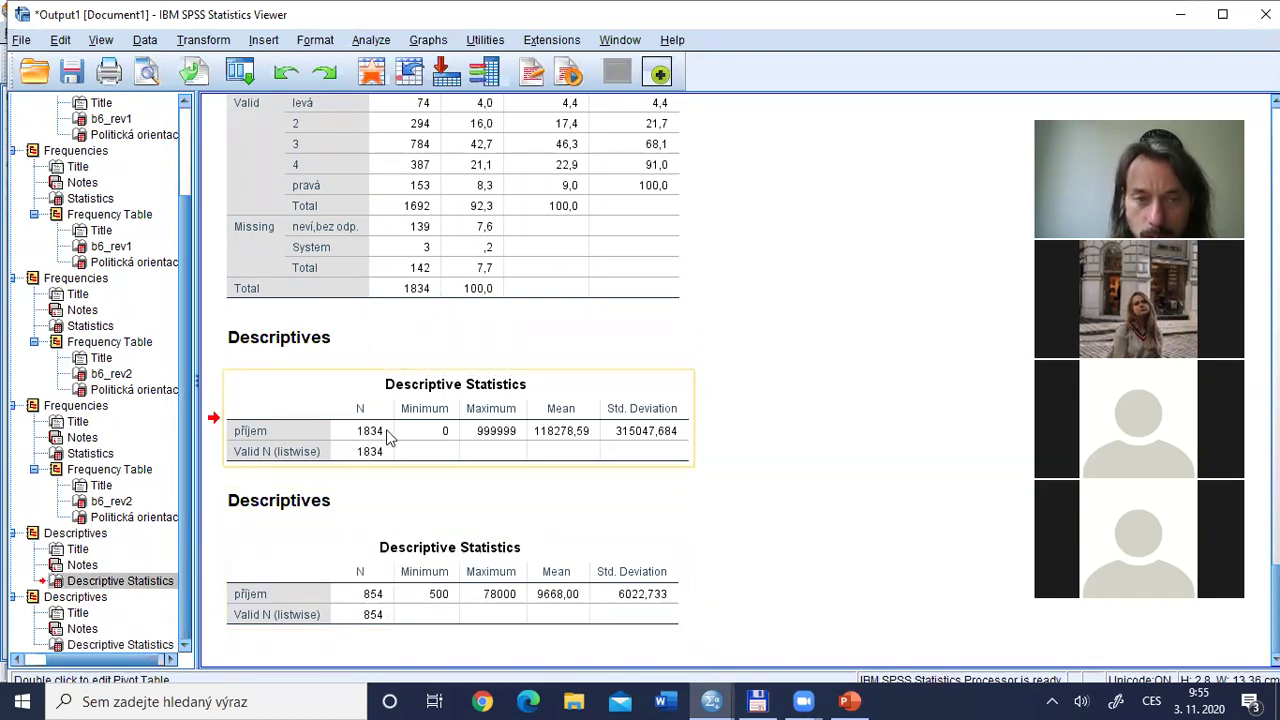
click(376, 606)
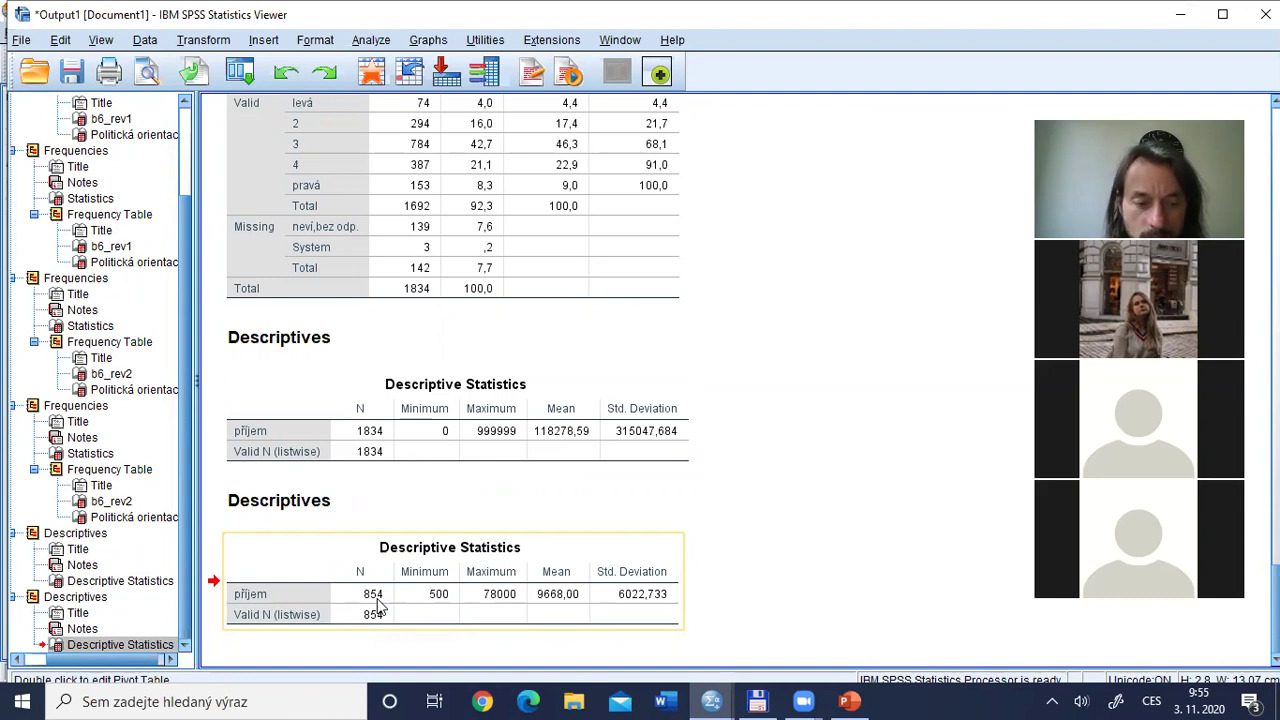
key(alt+Tab)
key(Tab)
key(Tab)
key(Tab)
key(Tab)
key(Tab)
key(Tab)
key(Tab)
key(Tab)
key(Tab)
key(Tab)
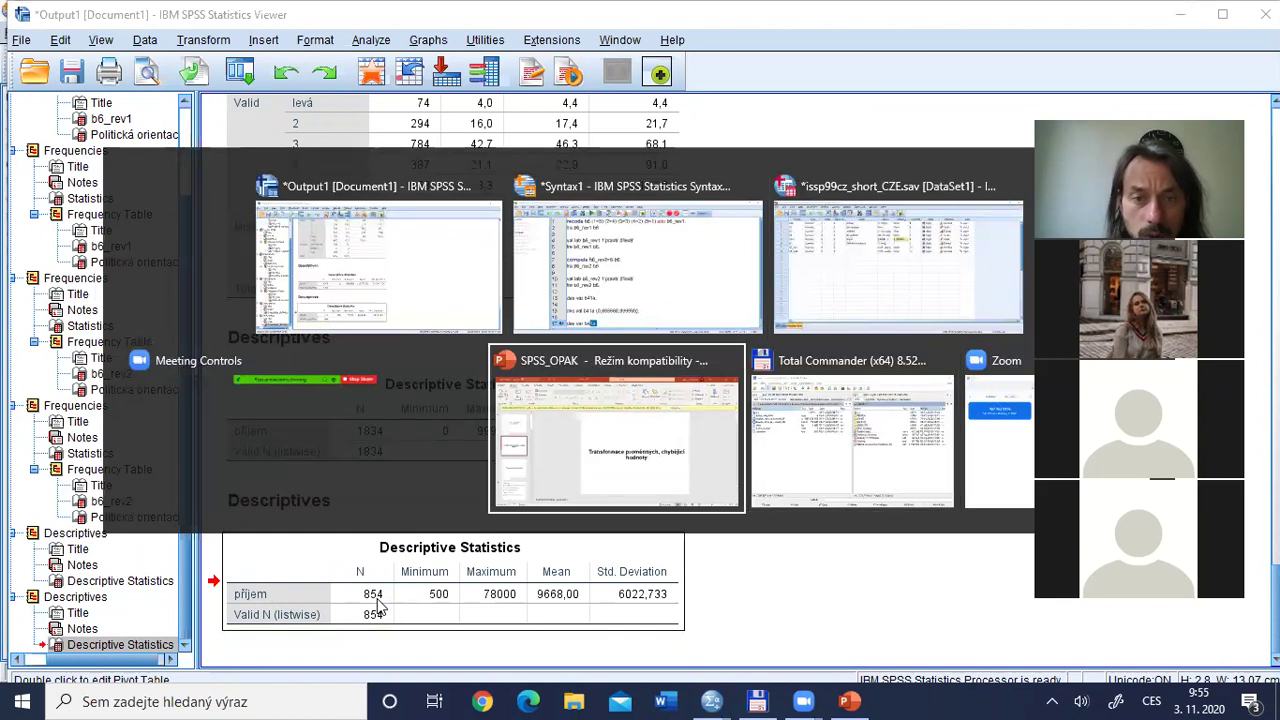
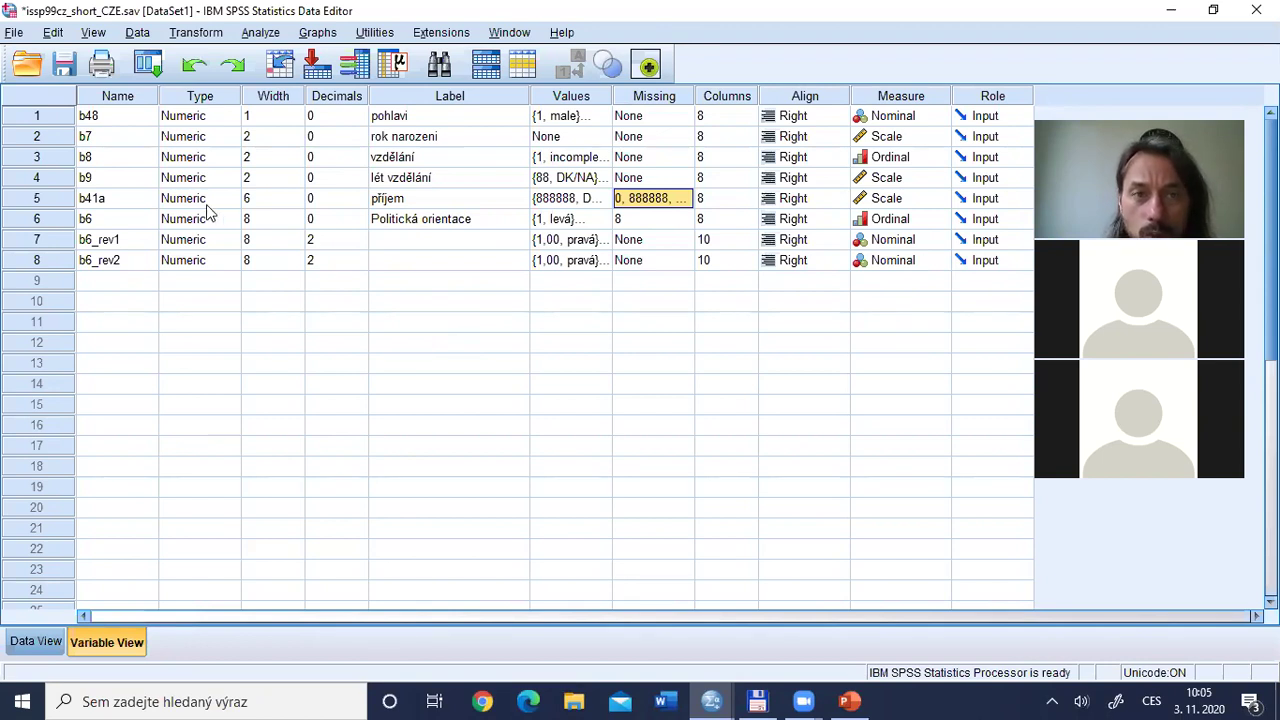
- Check the value labels and missing-value definition of years of education b9 in the variable information
click(54, 201)
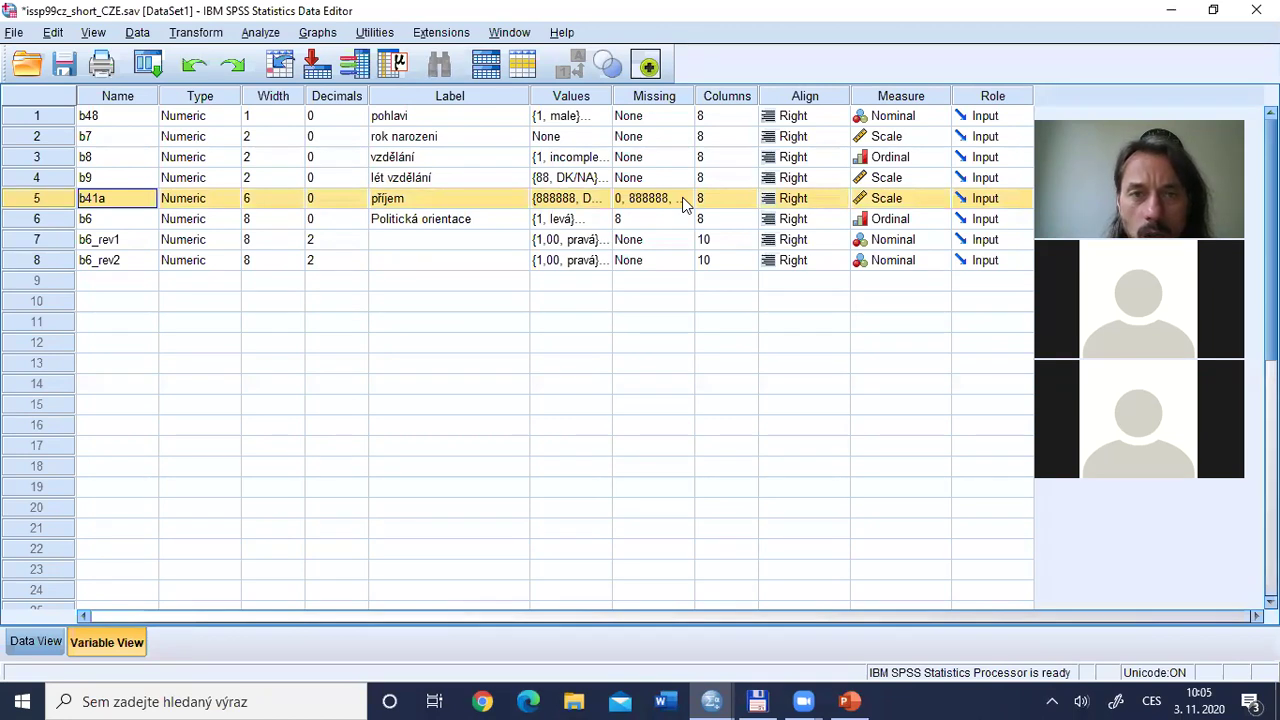
click(64, 180)
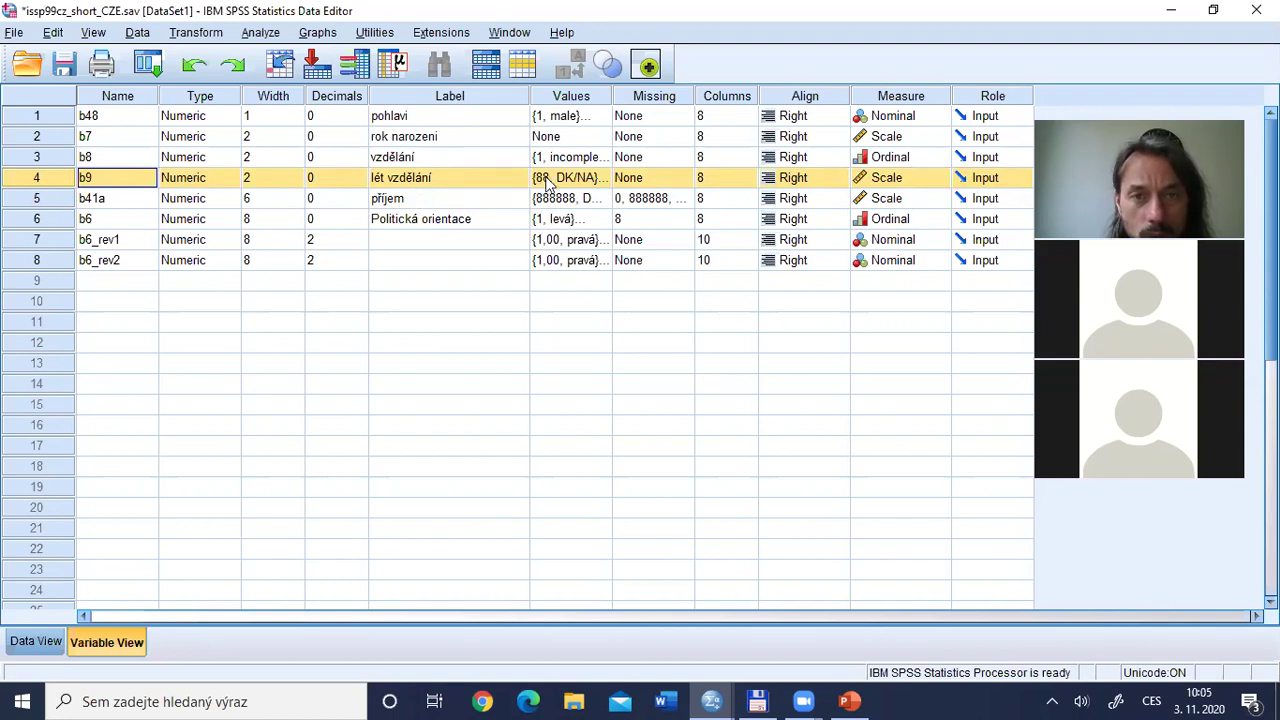
click(360, 68)
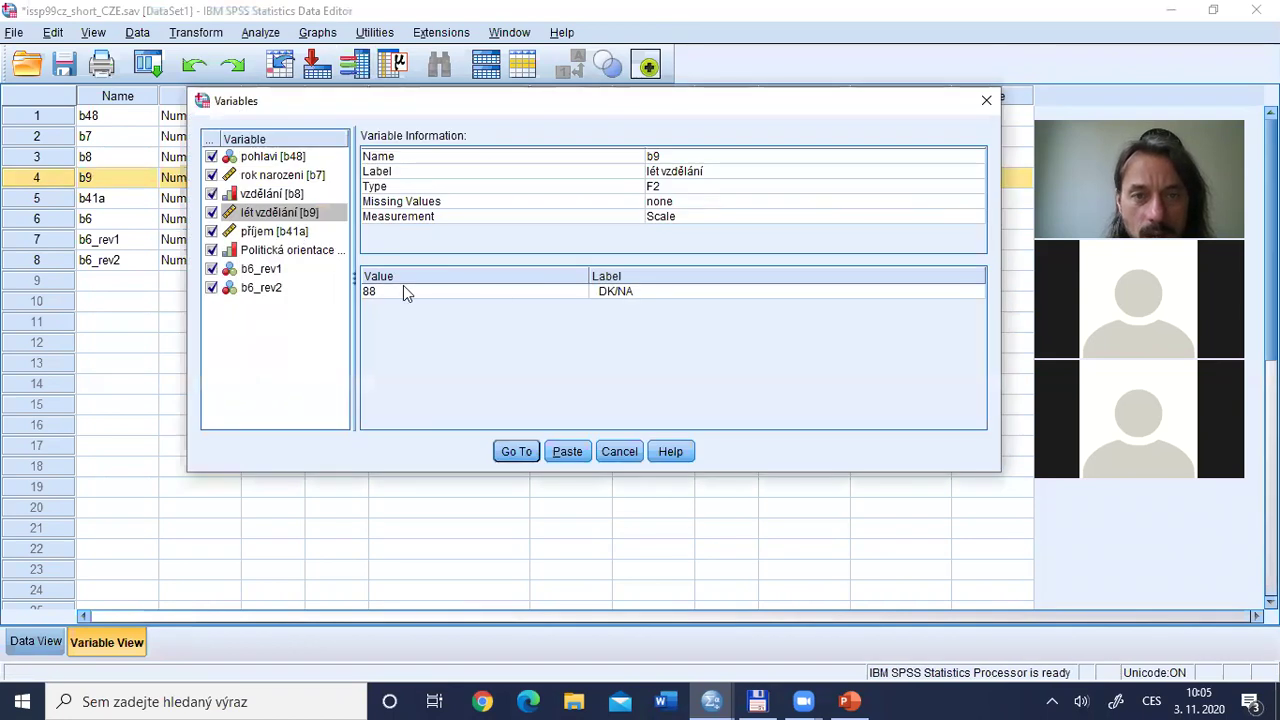
click(619, 459)
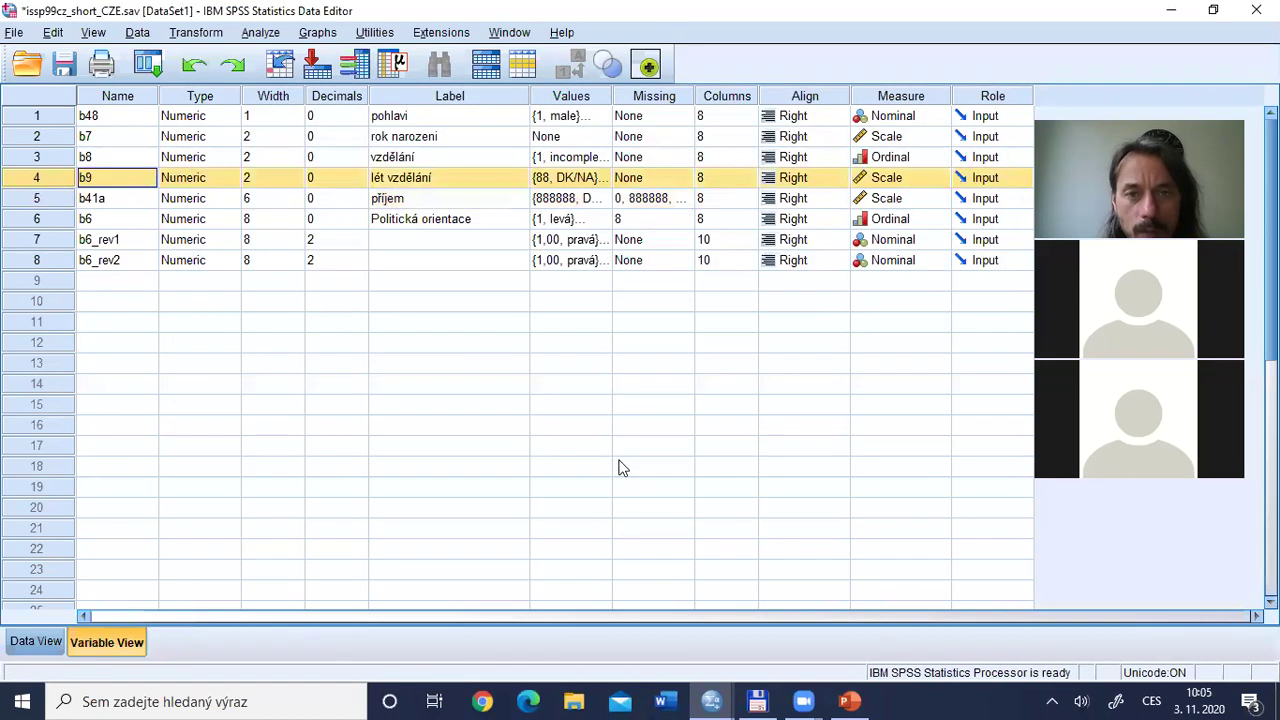
- Add the command "mis val b9(88)." below the last descriptives line in the syntax file
key(alt+Tab)
key(alt+Tab)
key(alt+Tab)
click(620, 466)
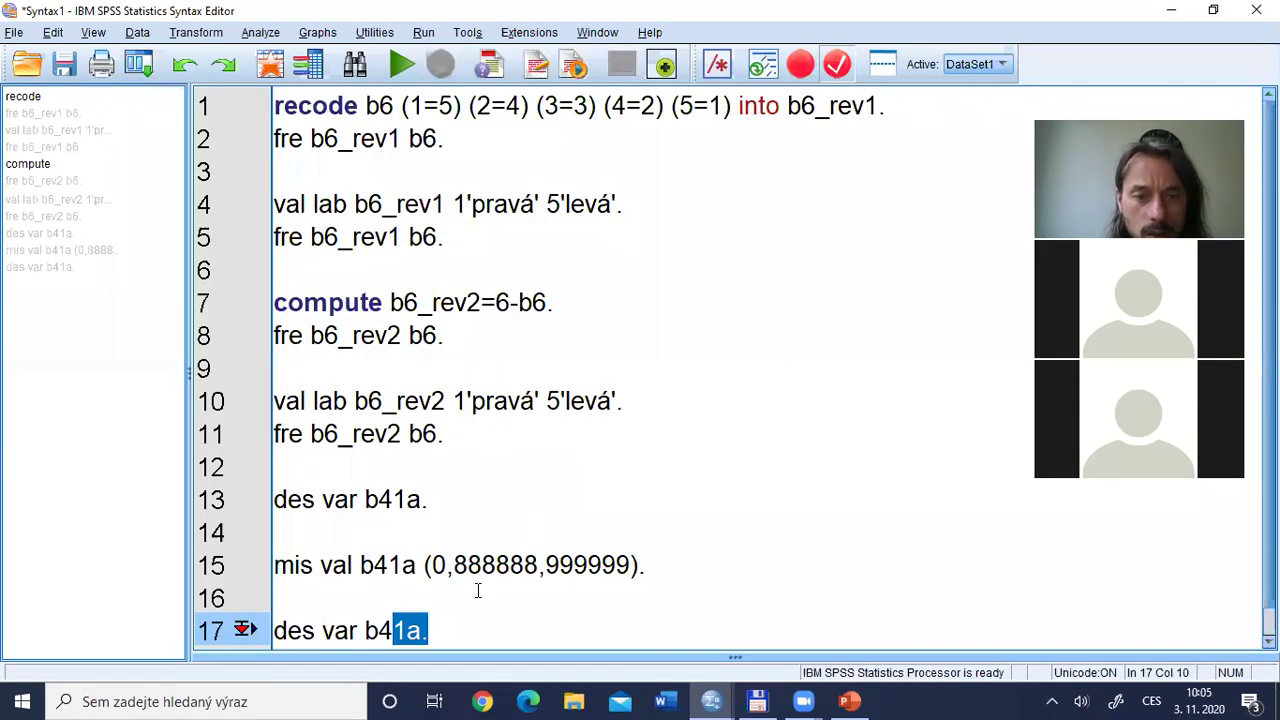
click(478, 615)
text(.)
key(Return)
key(Return)
key(Return)
text(mi)
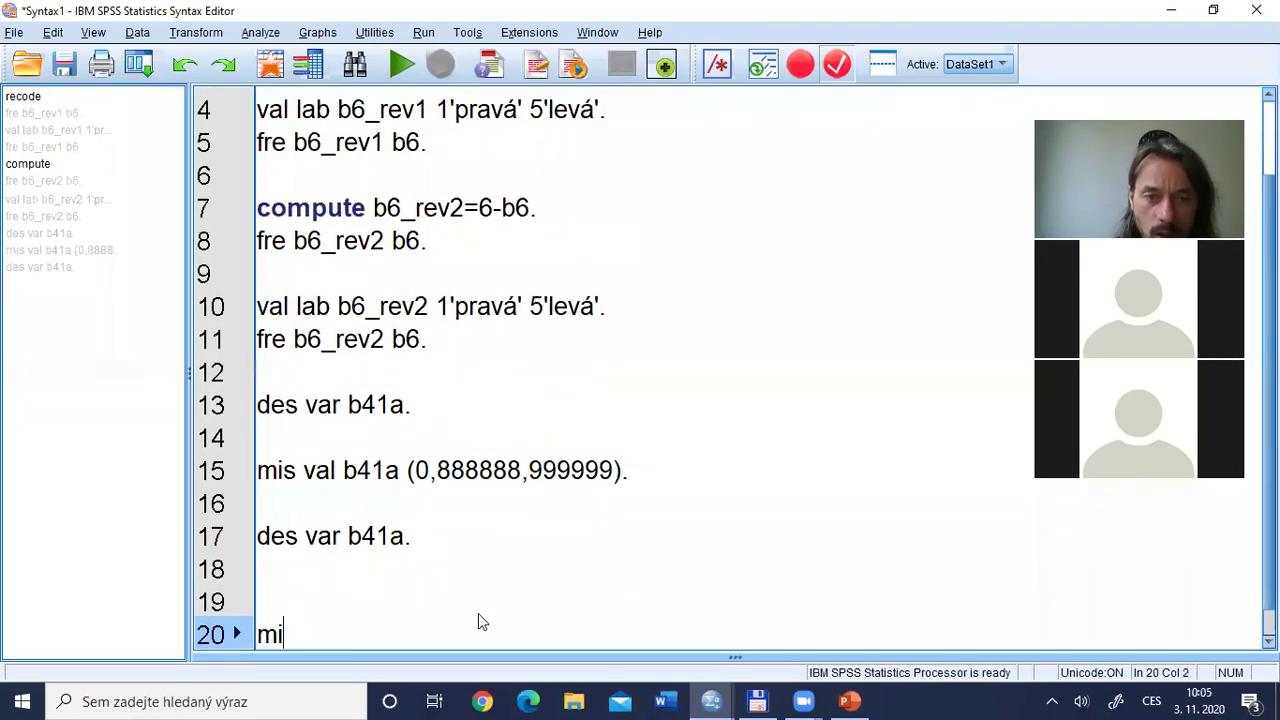
text(s val b8)
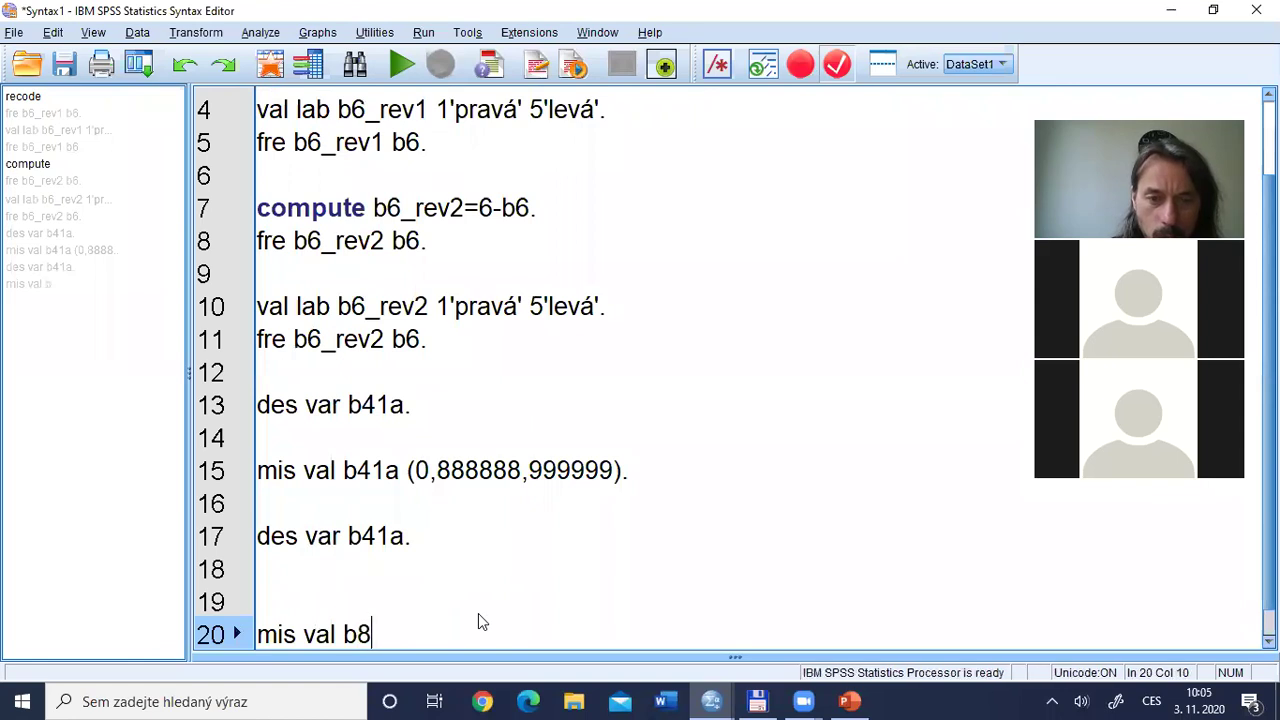
key(BackSpace)
text(9)
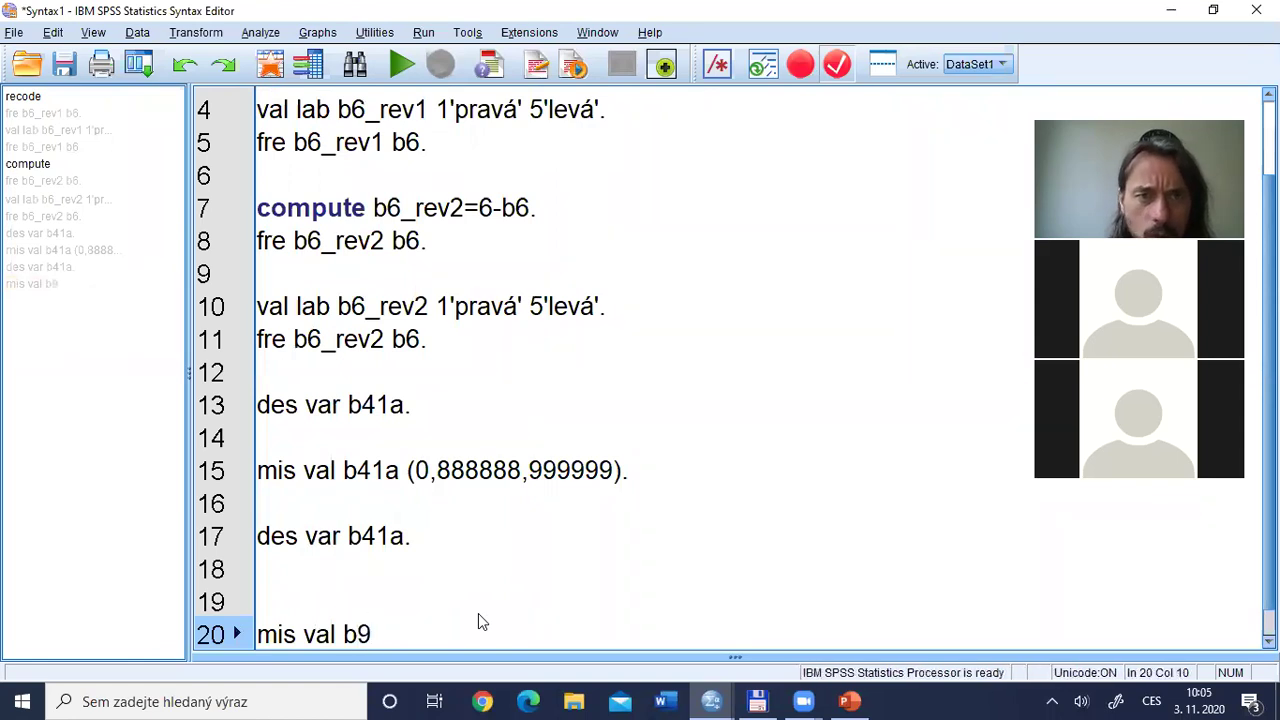
key(alt+Tab)
key(alt+Tab)
text((88).)
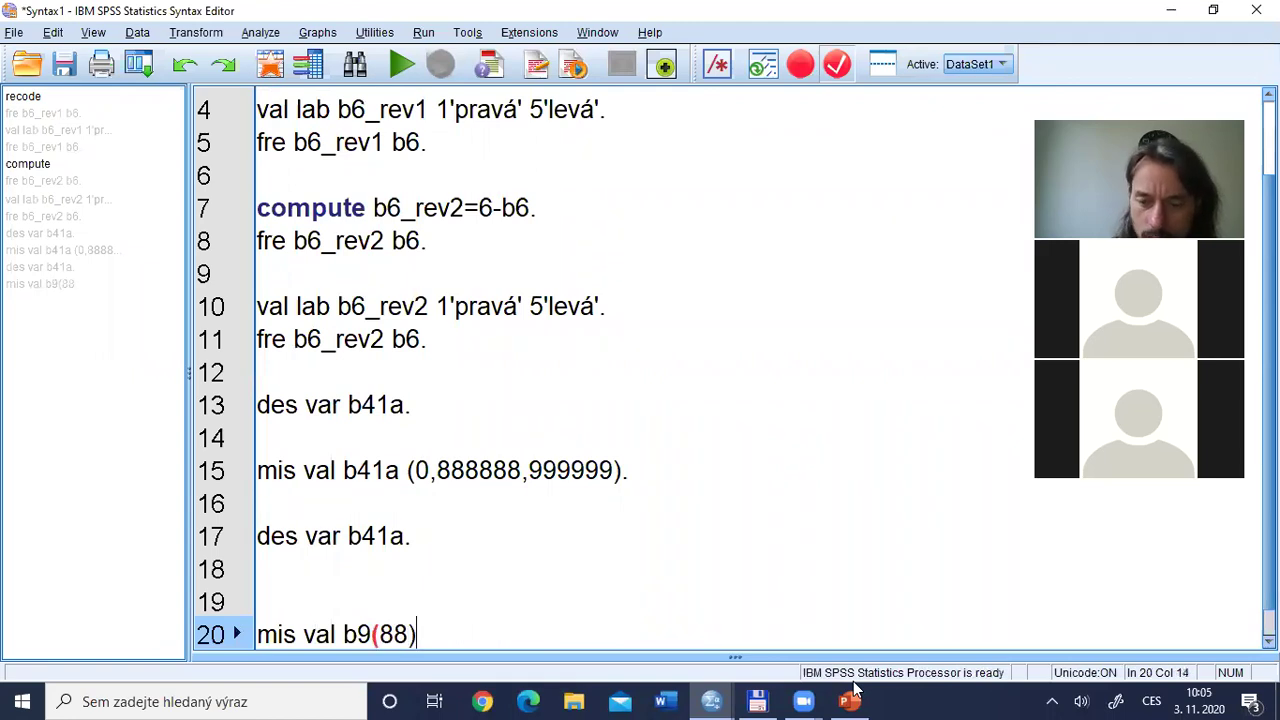
- Run the "mis val b9(88)." line and check the missing values of b9 in the variable information
key(Return)
key(shift+Down)
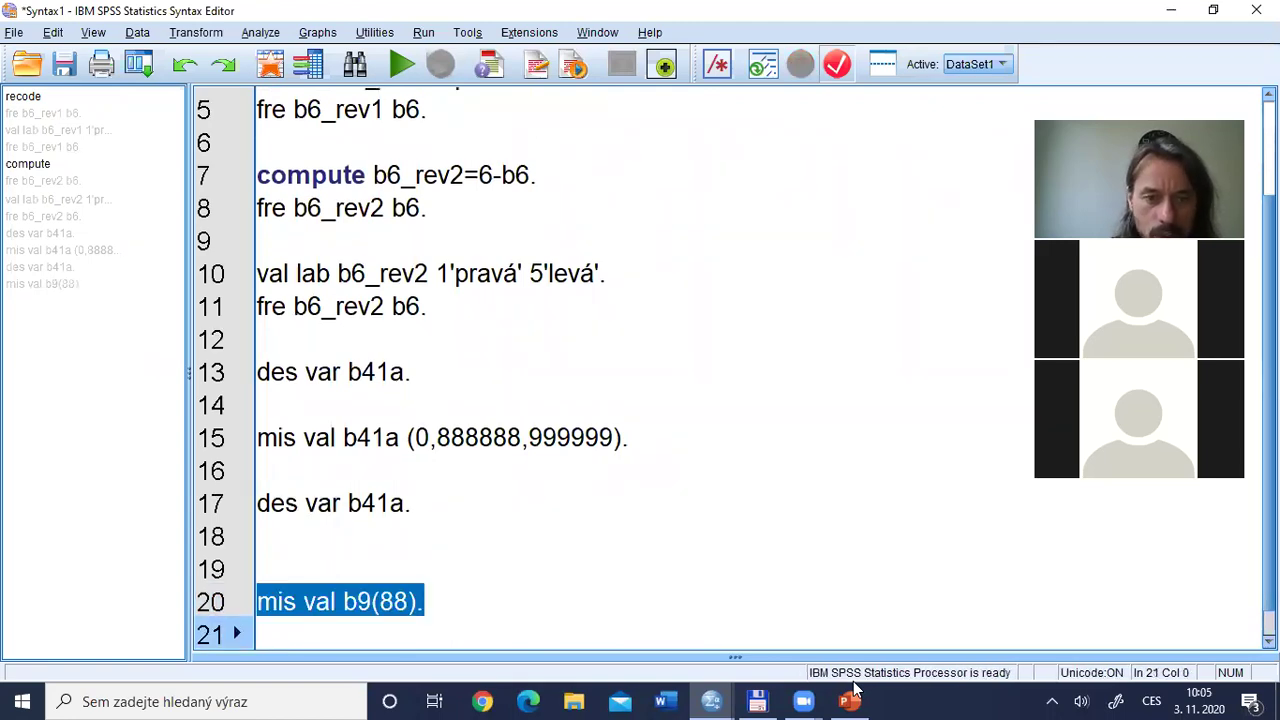
key(ctrl+r)
click(482, 72)
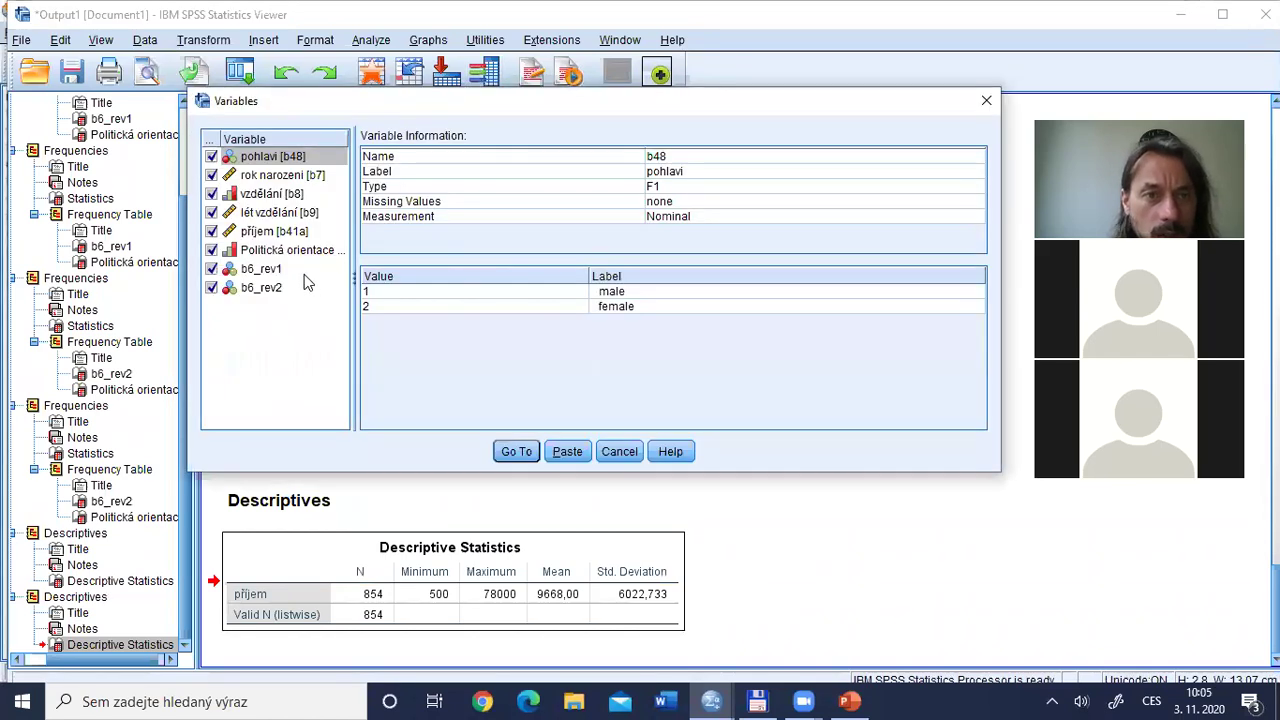
click(265, 212)
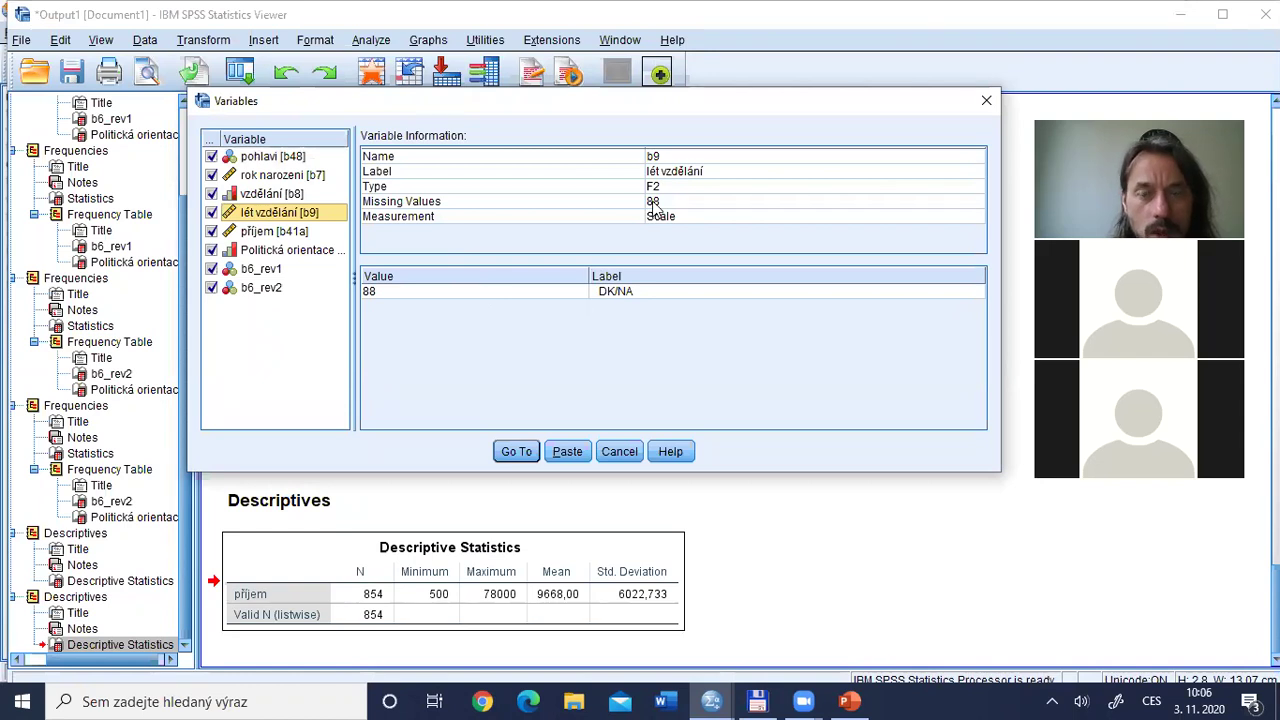
click(619, 451)
- Remove the extra blank line above "mis val b9(88)." in the syntax file
key(alt+Tab)
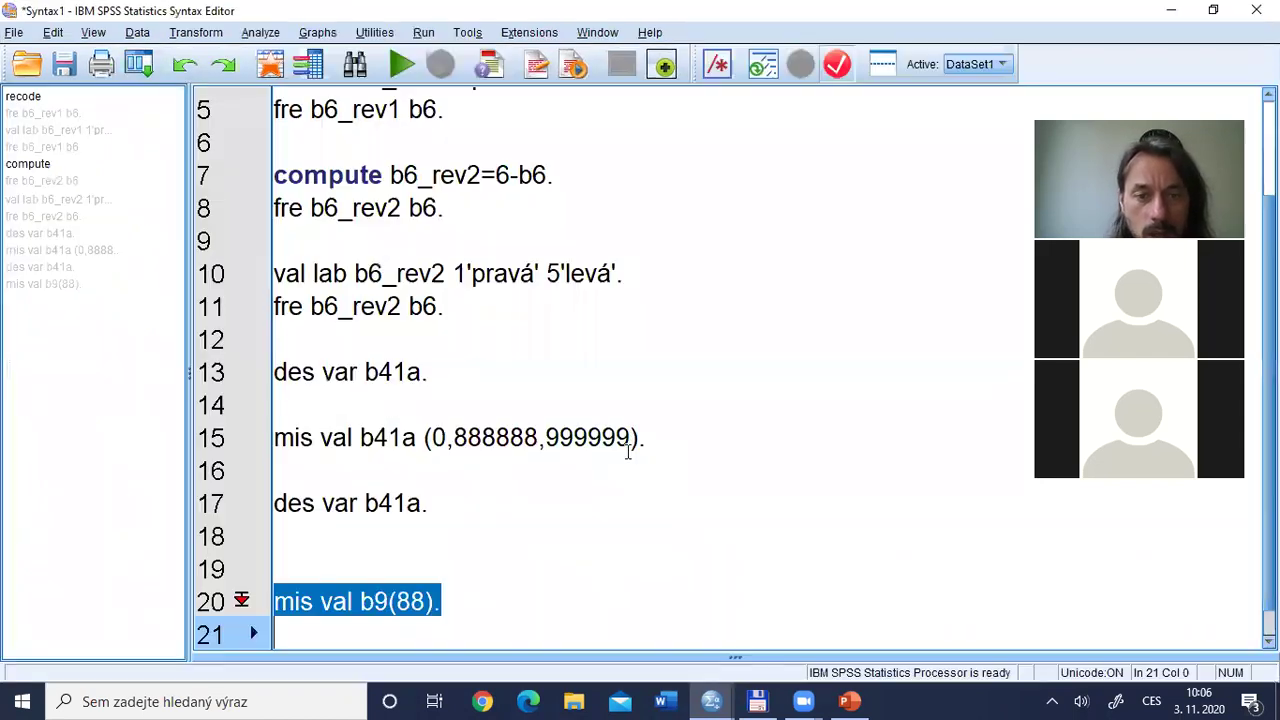
click(523, 611)
key(Return)
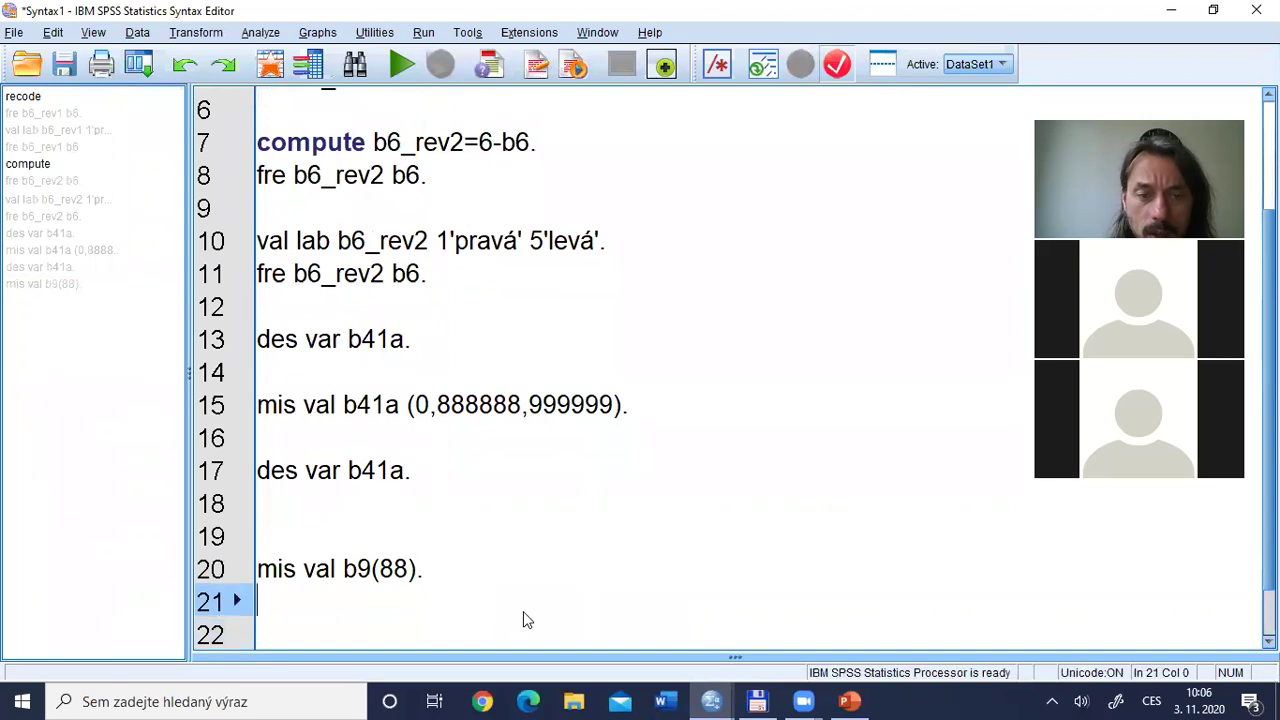
key(Up)
key(BackSpace)
key(Down)
key(Down)
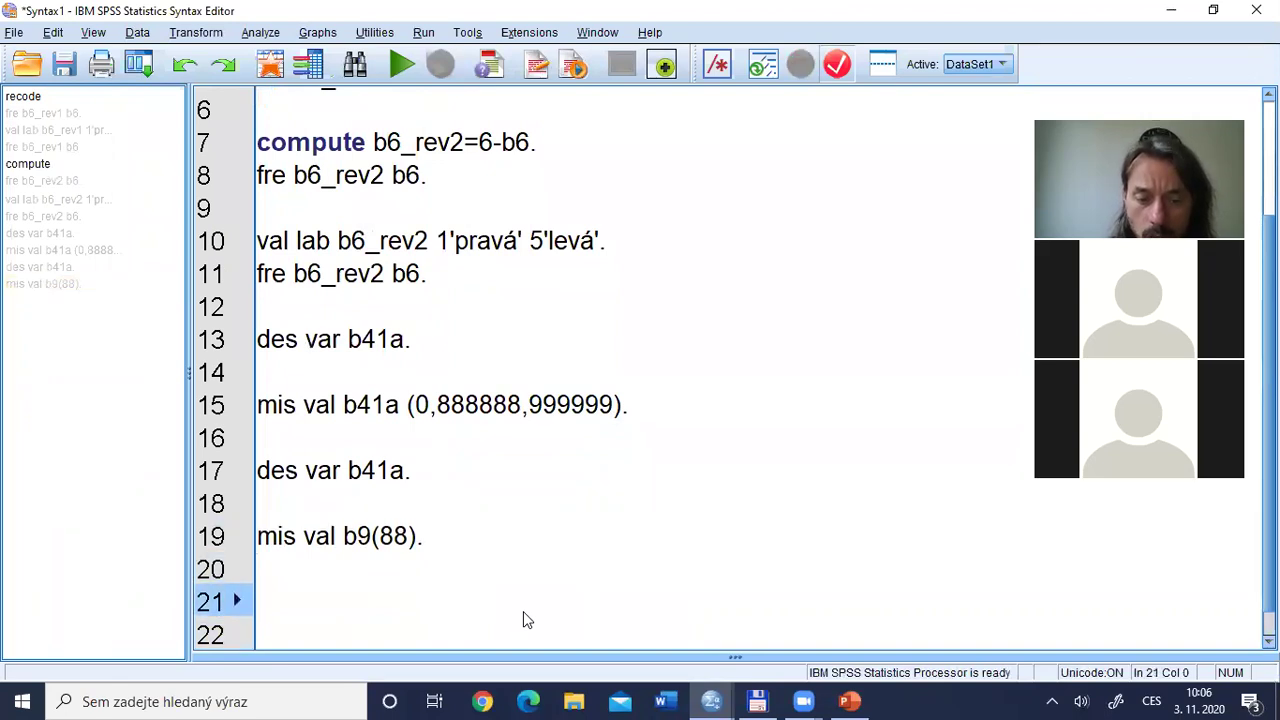
- Add the correlation command "cor b9 b41a." below the missing-values command for b9
text(cor )
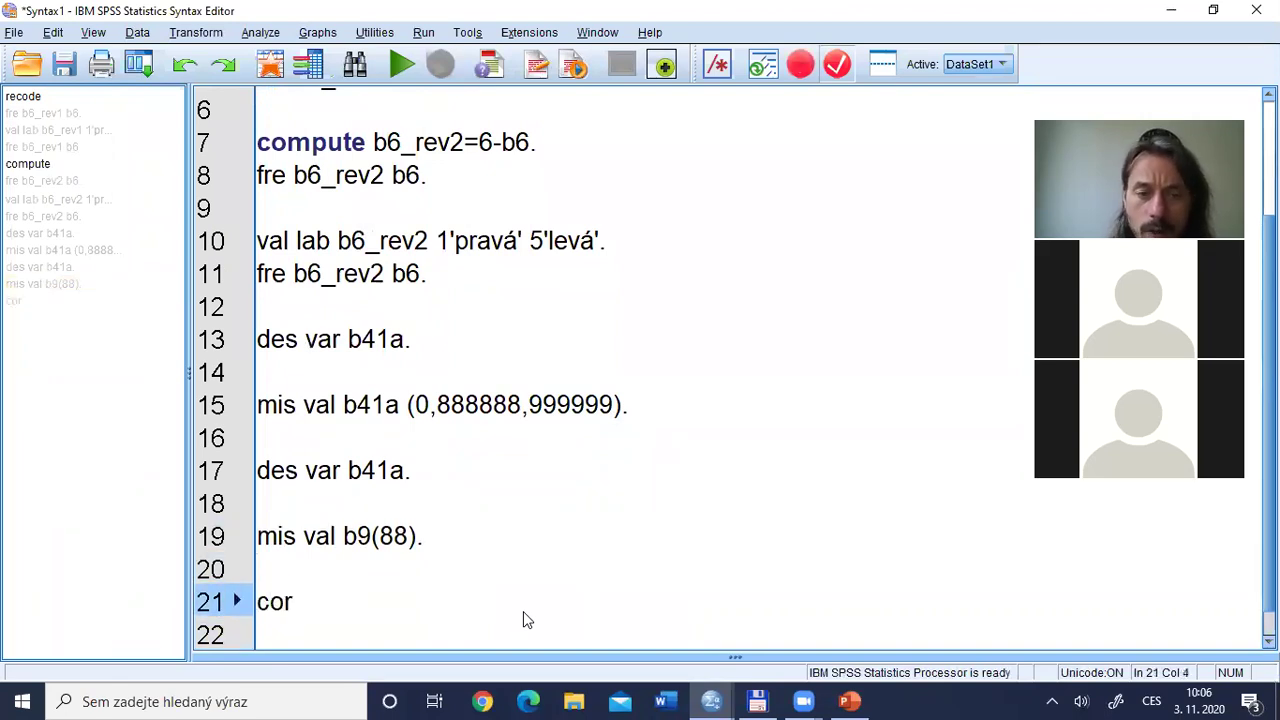
text(bí)
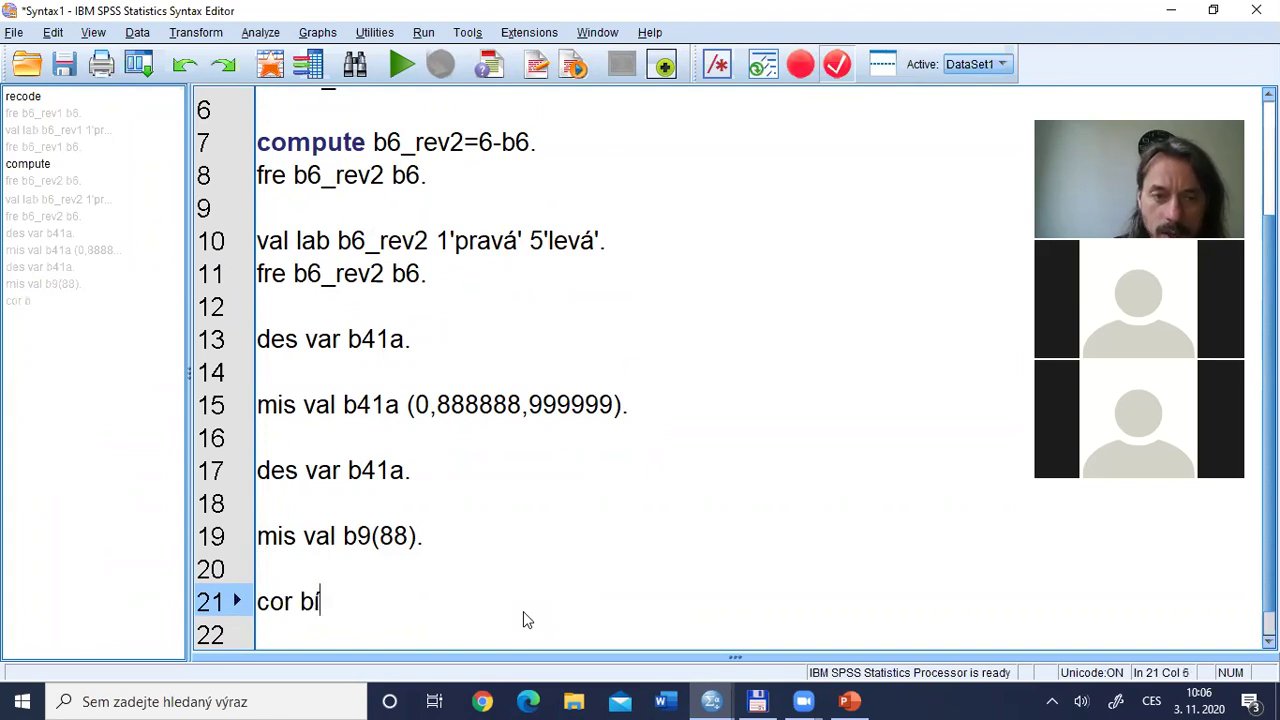
key(BackSpace)
text(9)
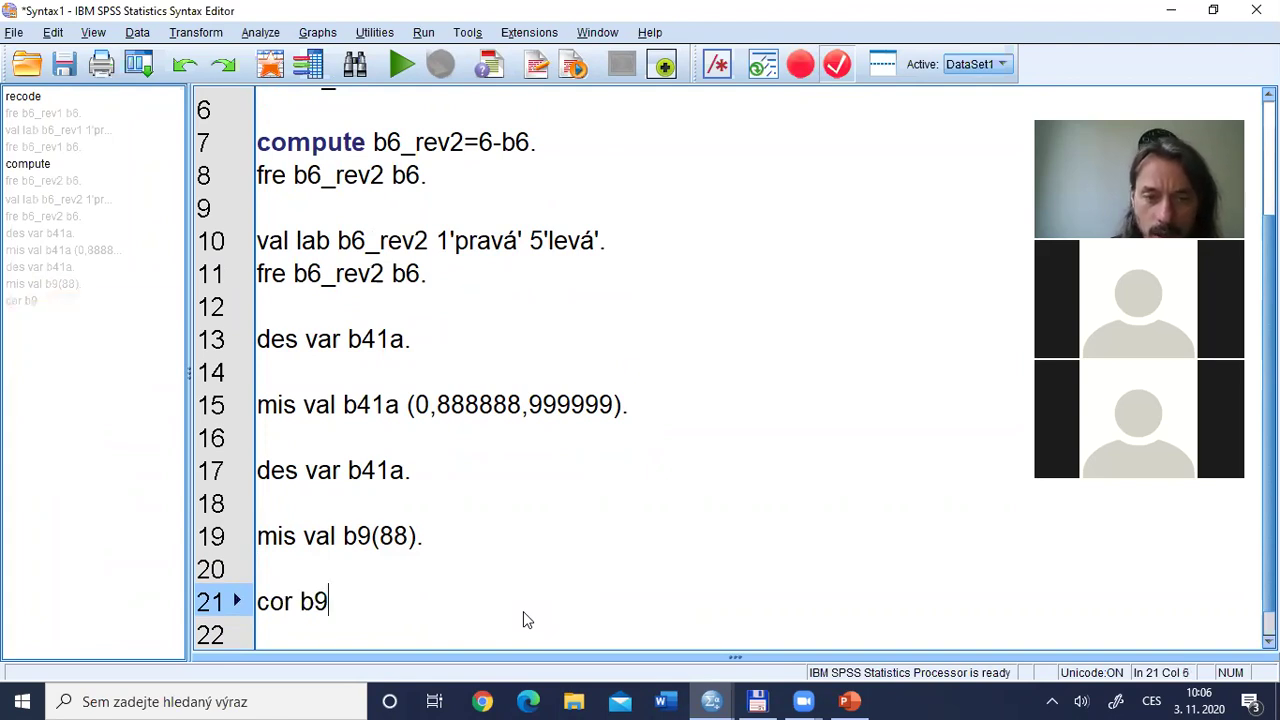
text( b41a)
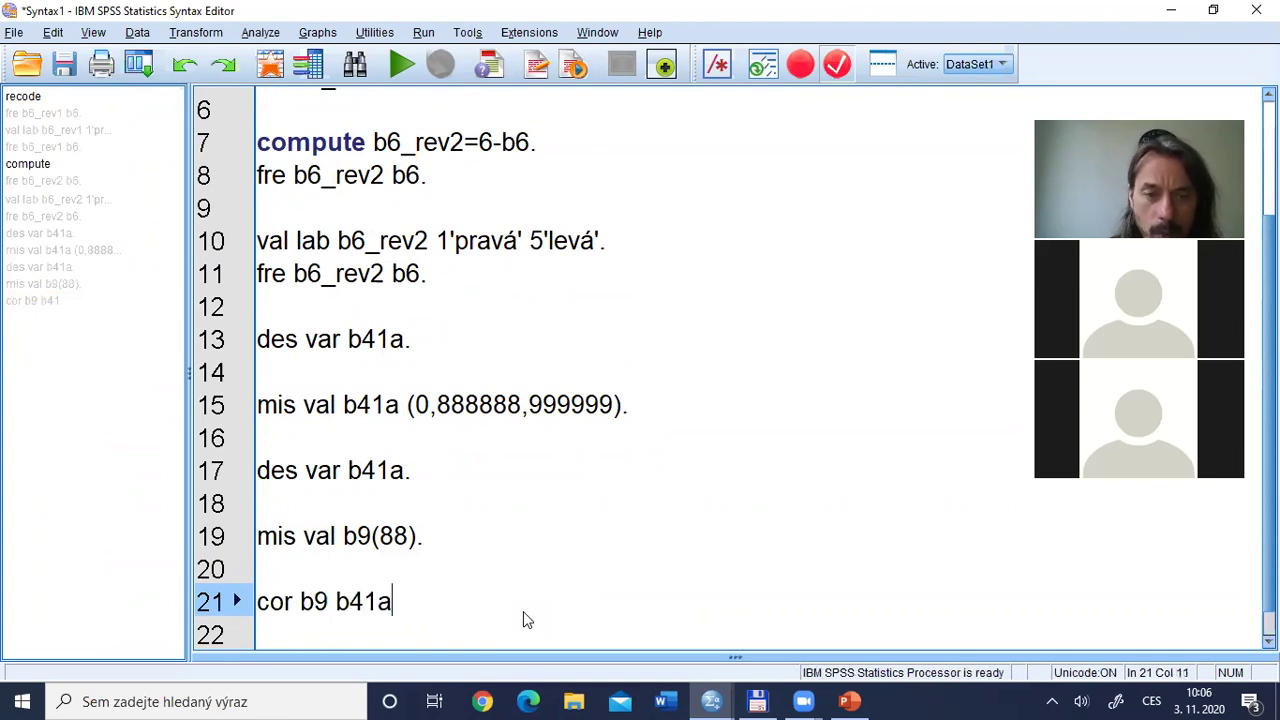
text(.)
- Run the line "cor b9 b41a." and select the resulting Correlations table in the output
key(alt+Tab)
key(alt+Tab)
key(alt+Tab)
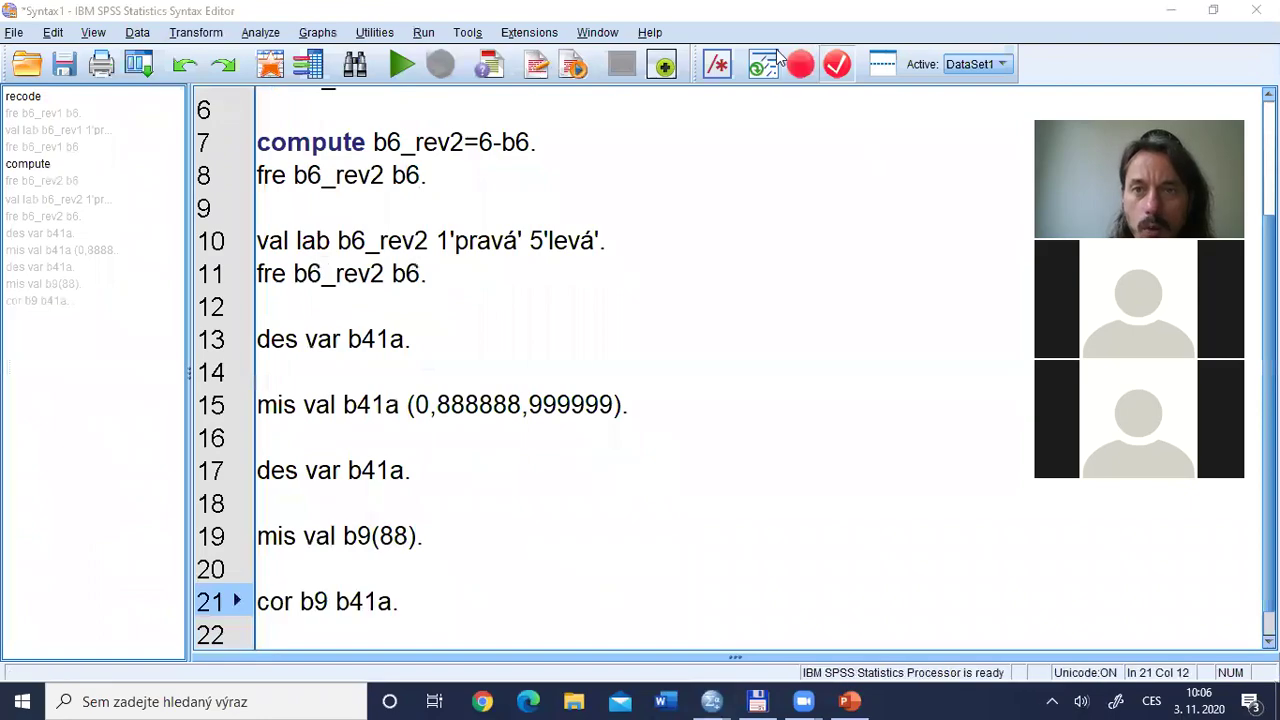
click(778, 55)
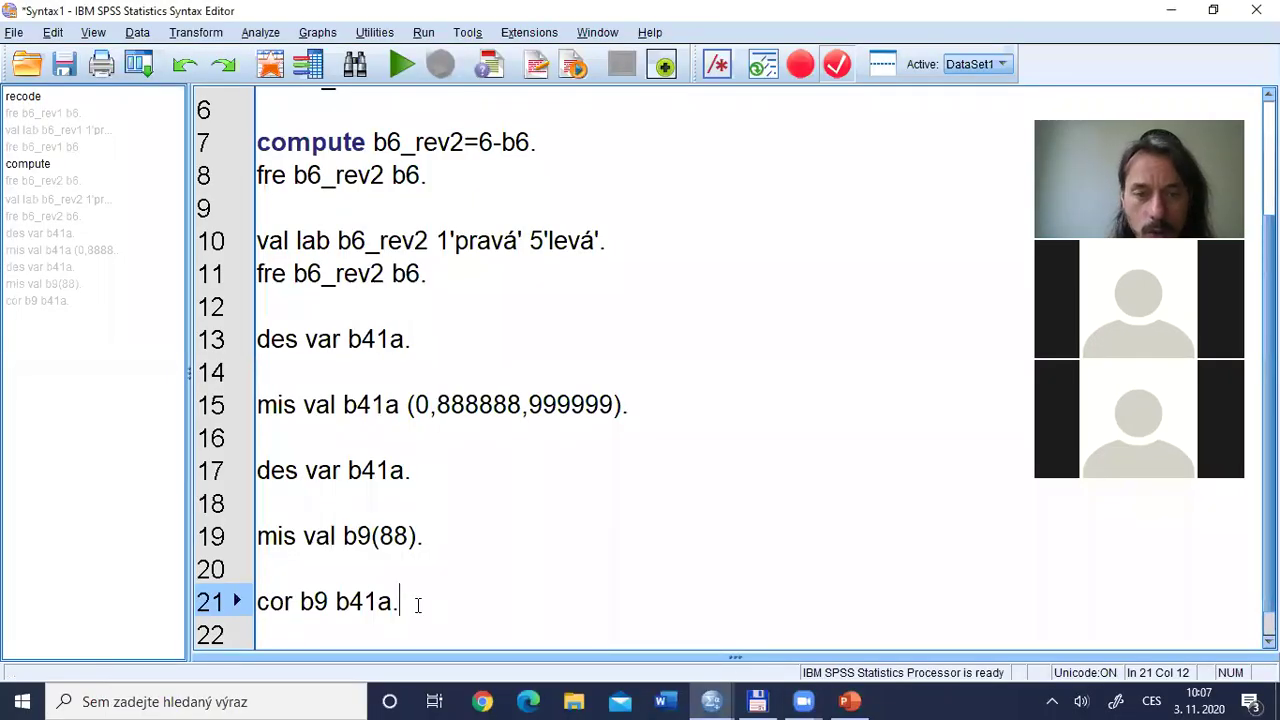
drag(418, 601, 362, 601)
key(ctrl+r)
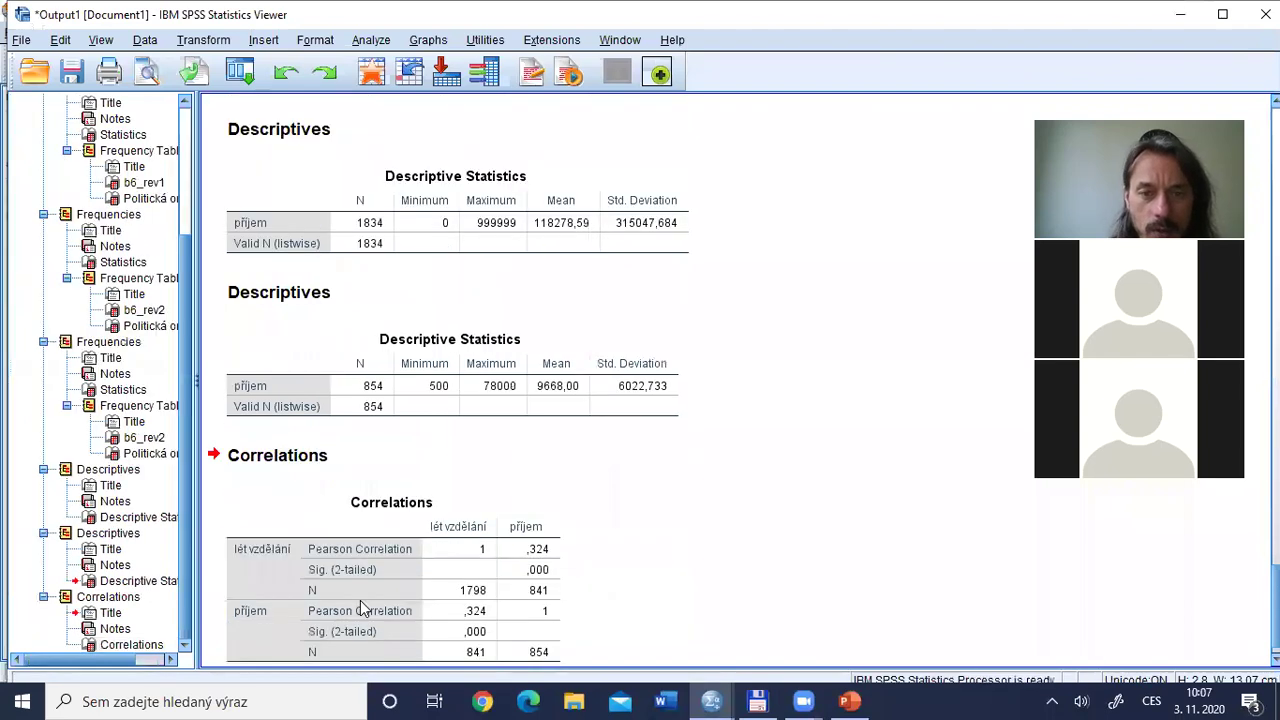
click(360, 600)
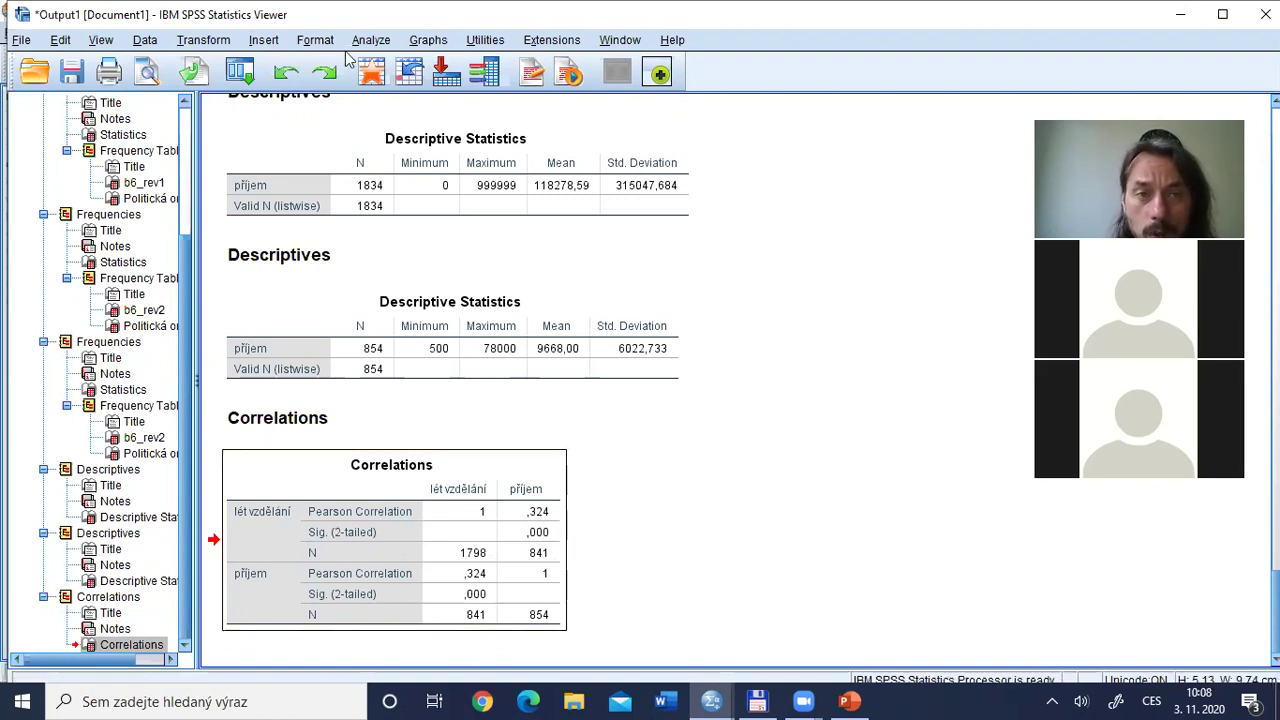
- Enable Kendall's tau-b and Spearman alongside Pearson in the Bivariate Correlations dialog, and cancel it
click(378, 39)
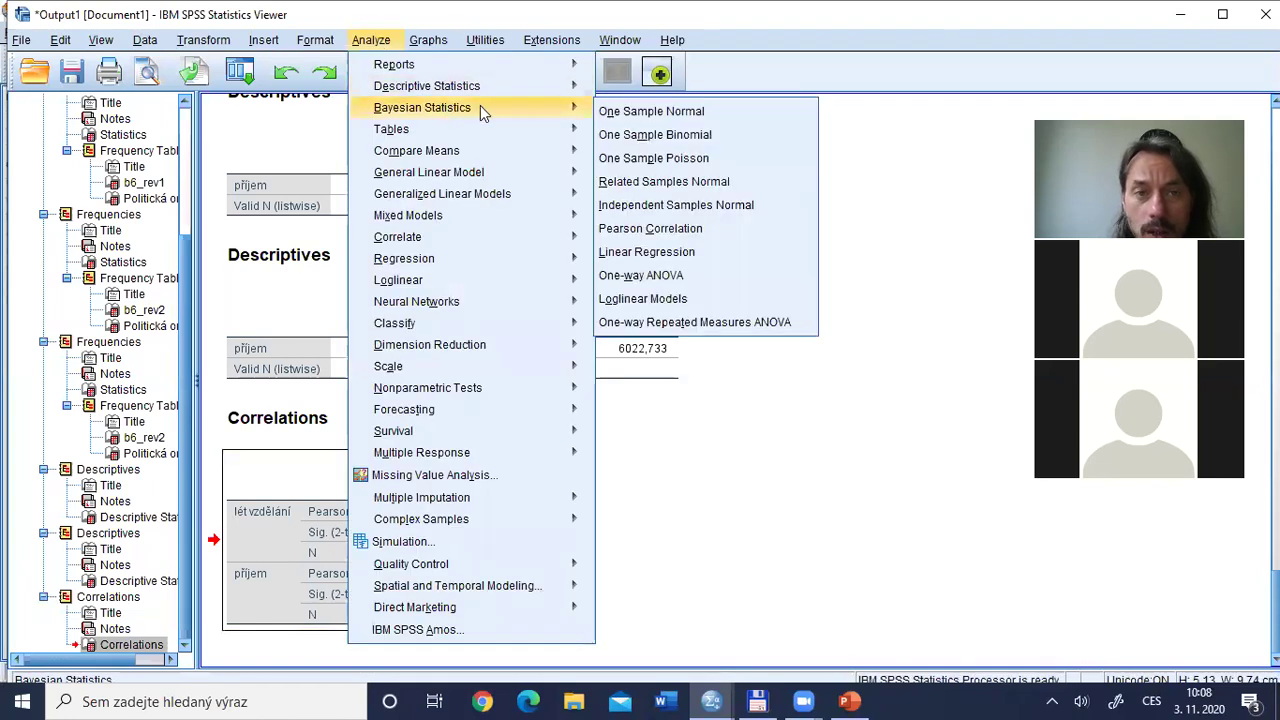
mouse_move(577, 248)
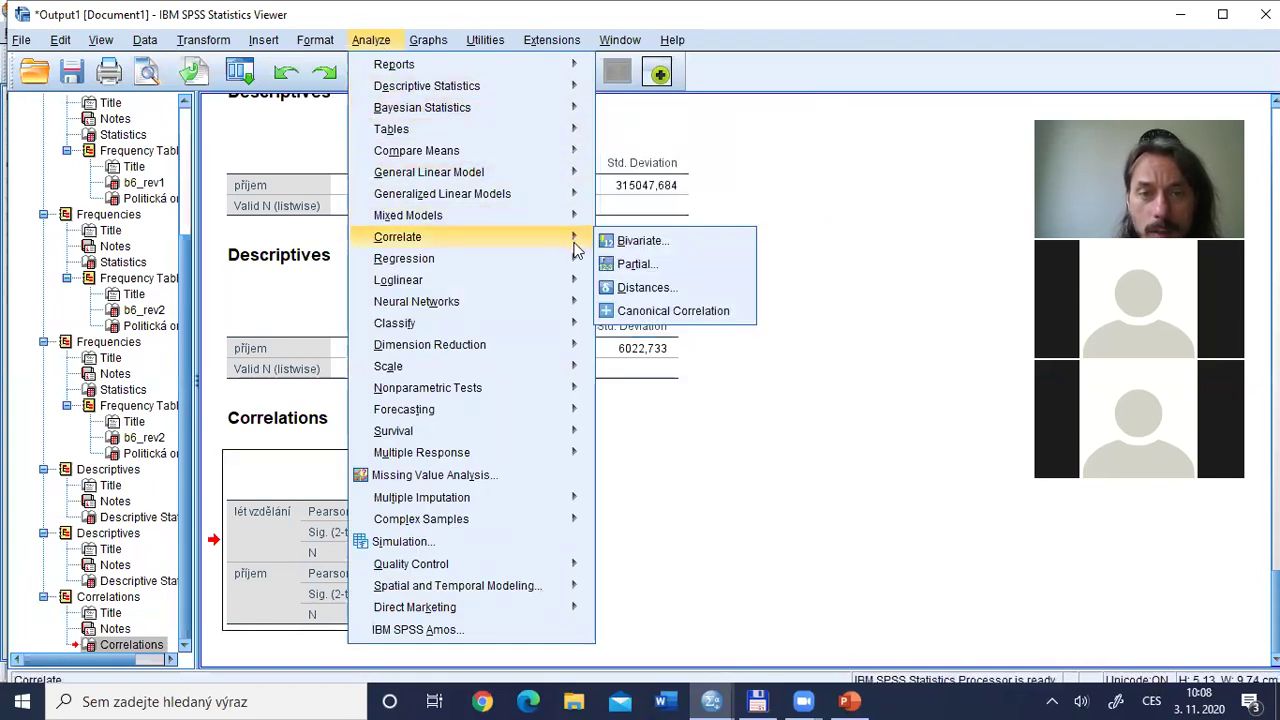
click(657, 243)
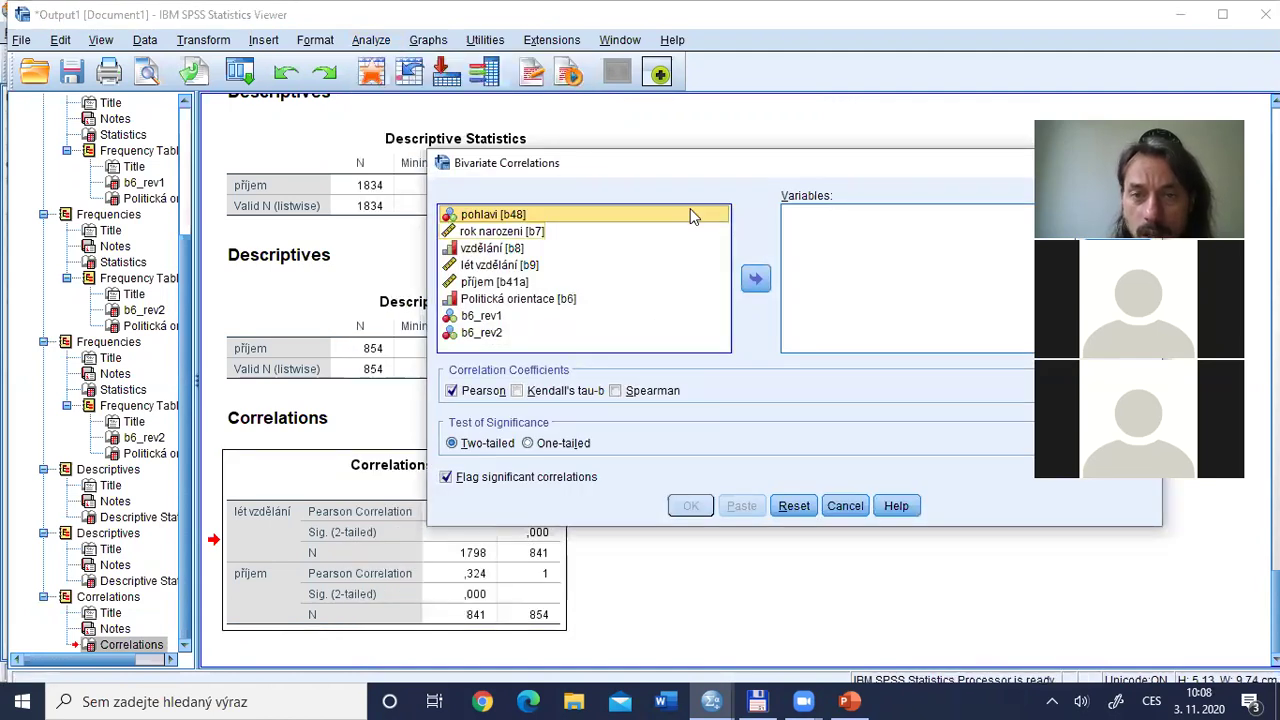
drag(684, 160, 473, 105)
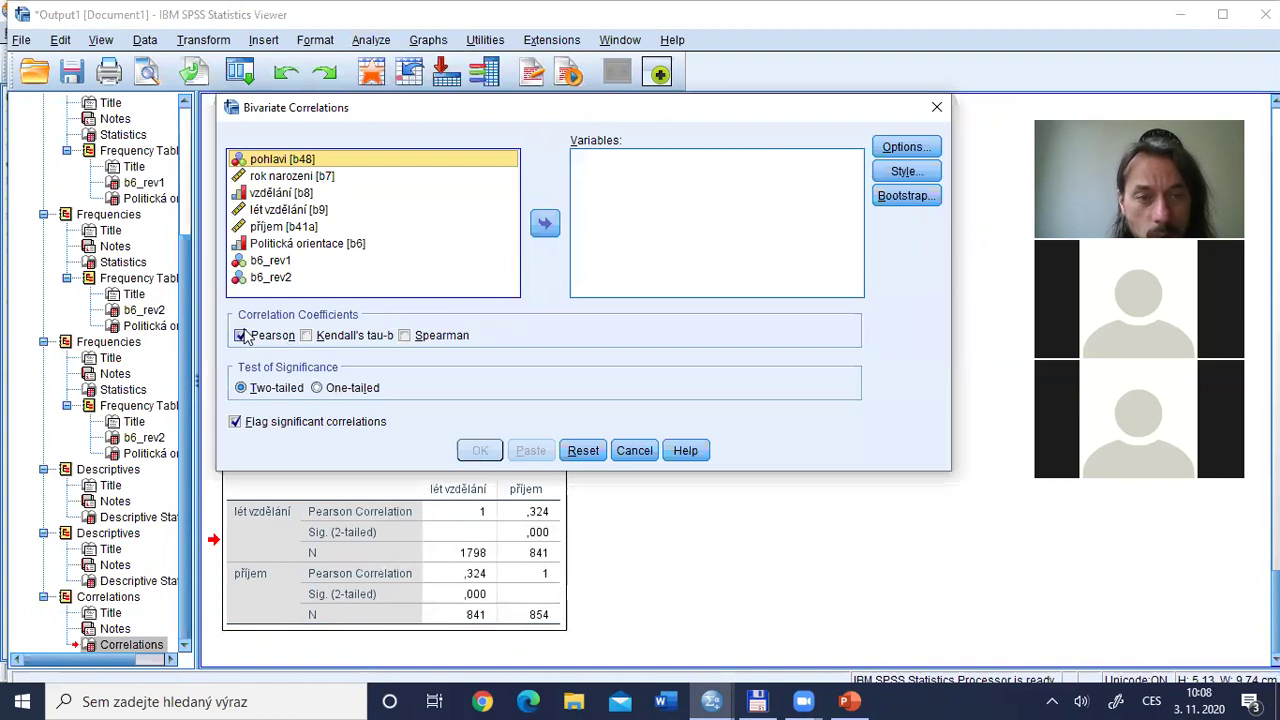
click(306, 338)
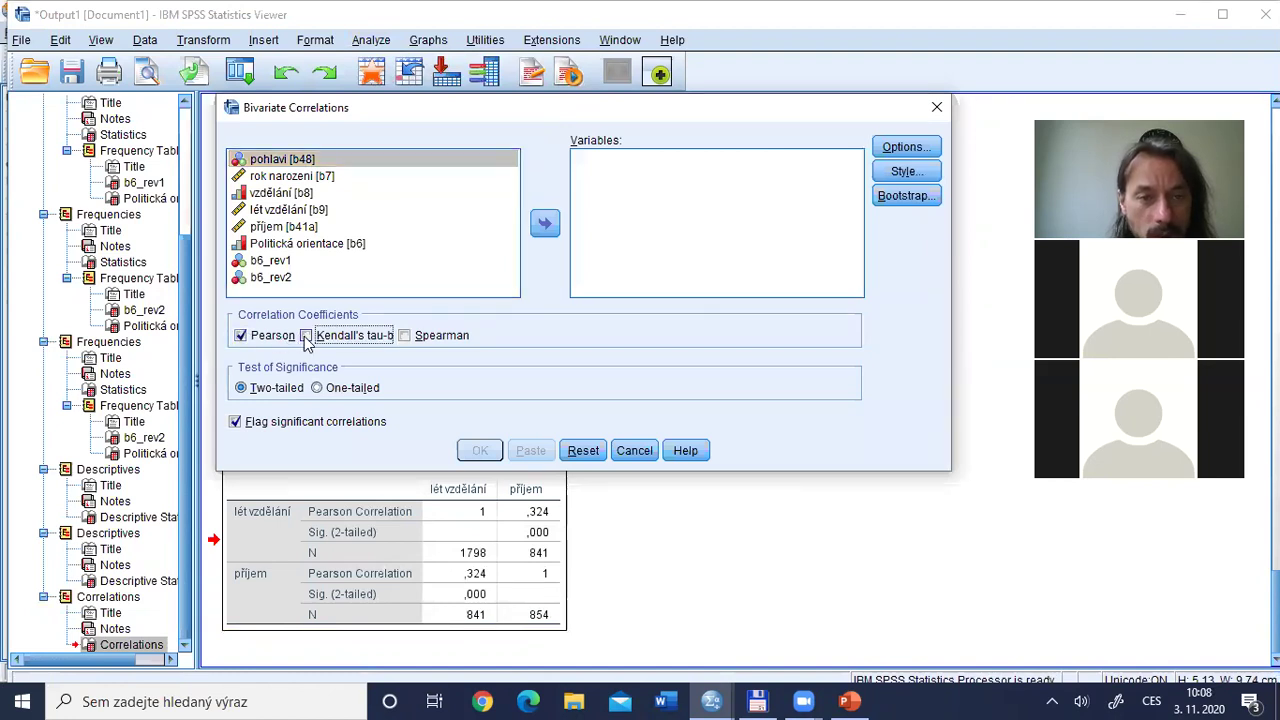
click(404, 336)
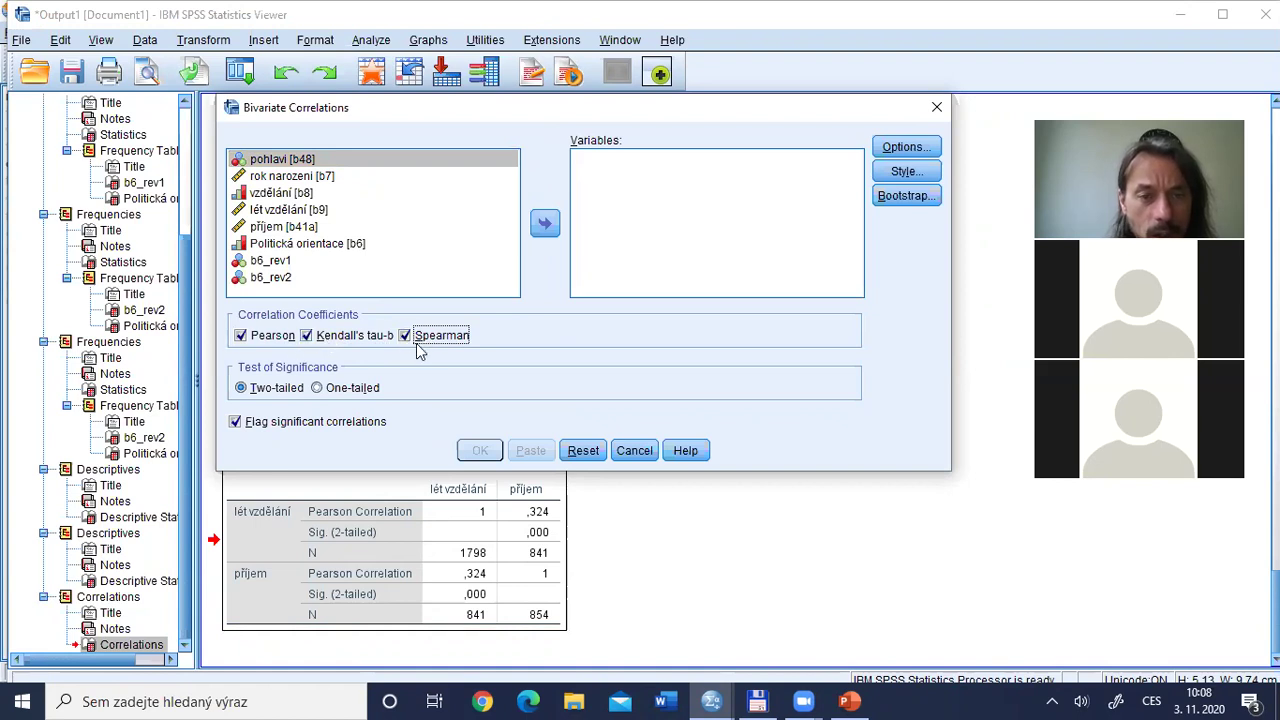
click(634, 451)
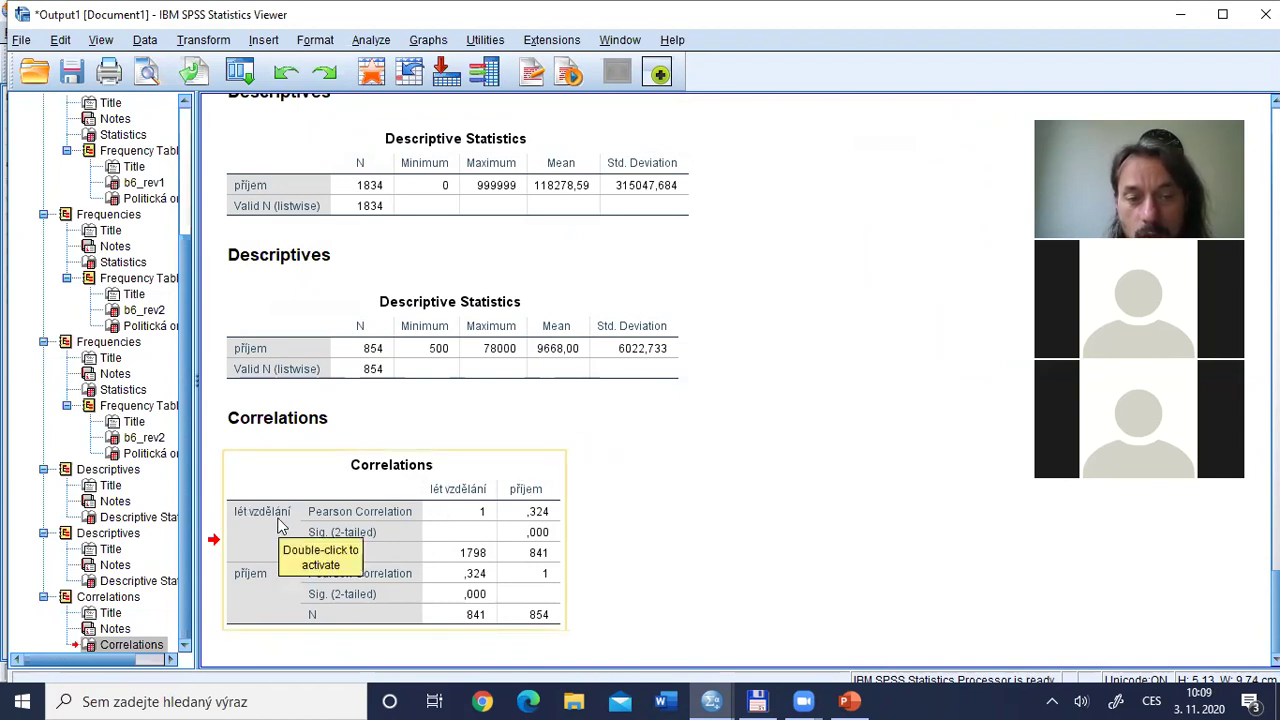
click(371, 40)
mouse_move(508, 236)
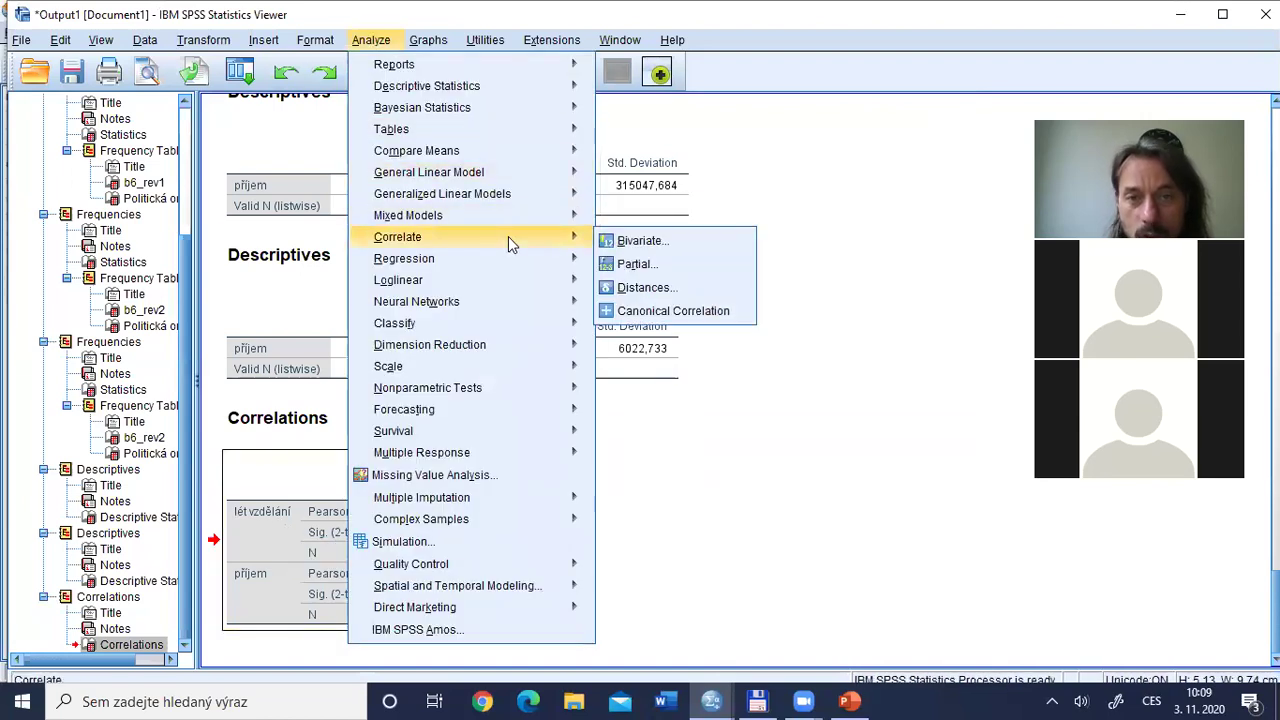
click(668, 267)
click(668, 270)
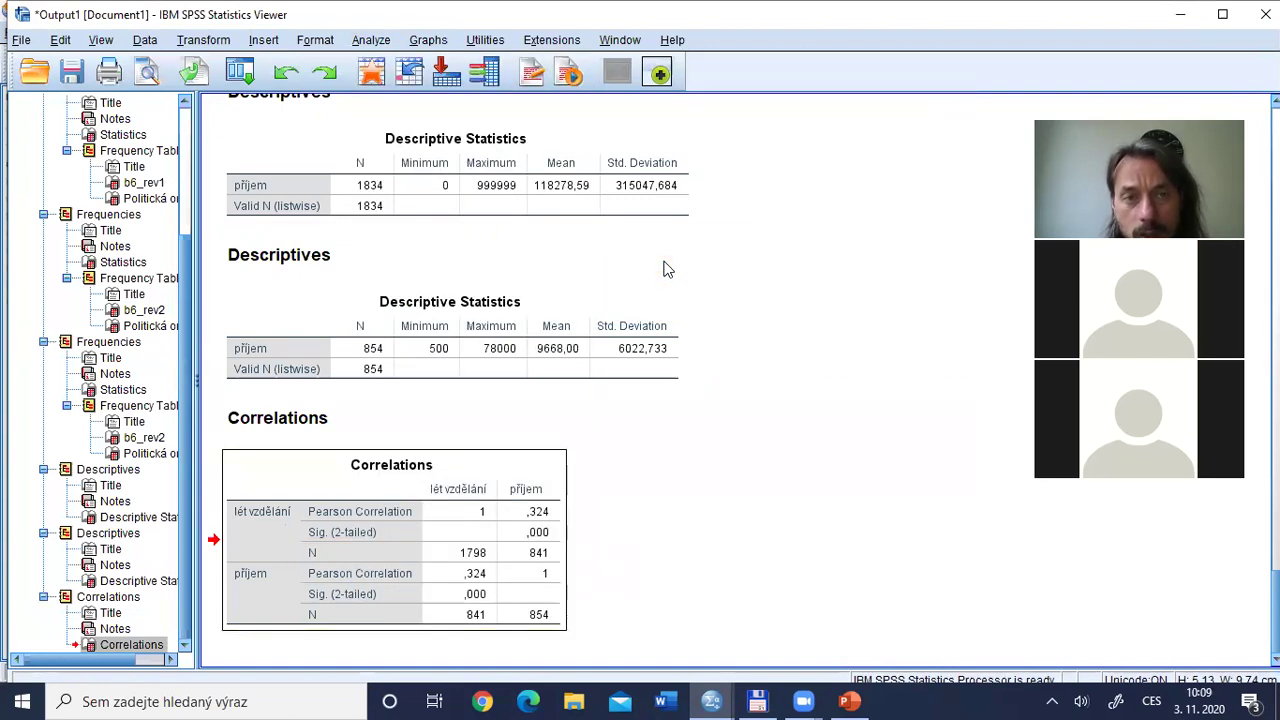
- Switch to the PowerPoint presentation and view the slide on zero linear dependence of two cardinal variables (r = 0)
key(alt+Tab)
key(alt+Tab)
key(alt+Tab)
key(alt+Tab)
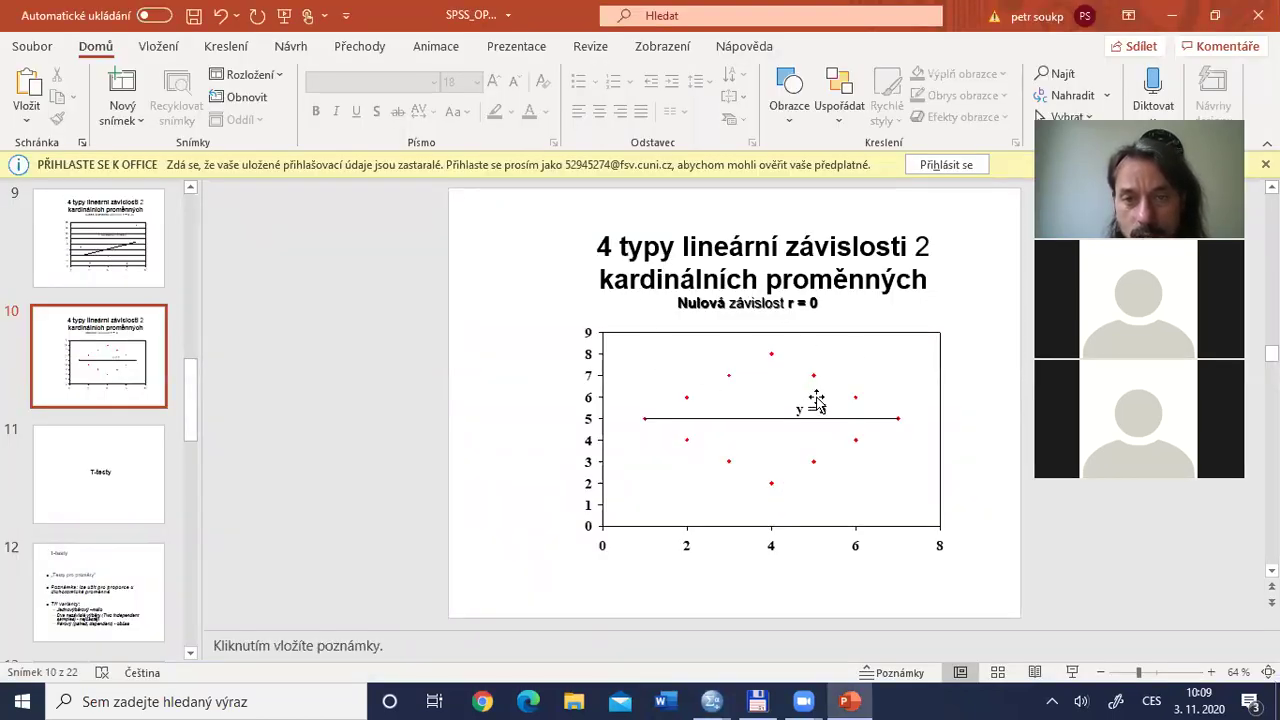
- Back in SPSS, set up a linear regression with dependent příjem [b41a] and independent lét vzdělání [b9], and paste it as syntax
key(alt+Tab)
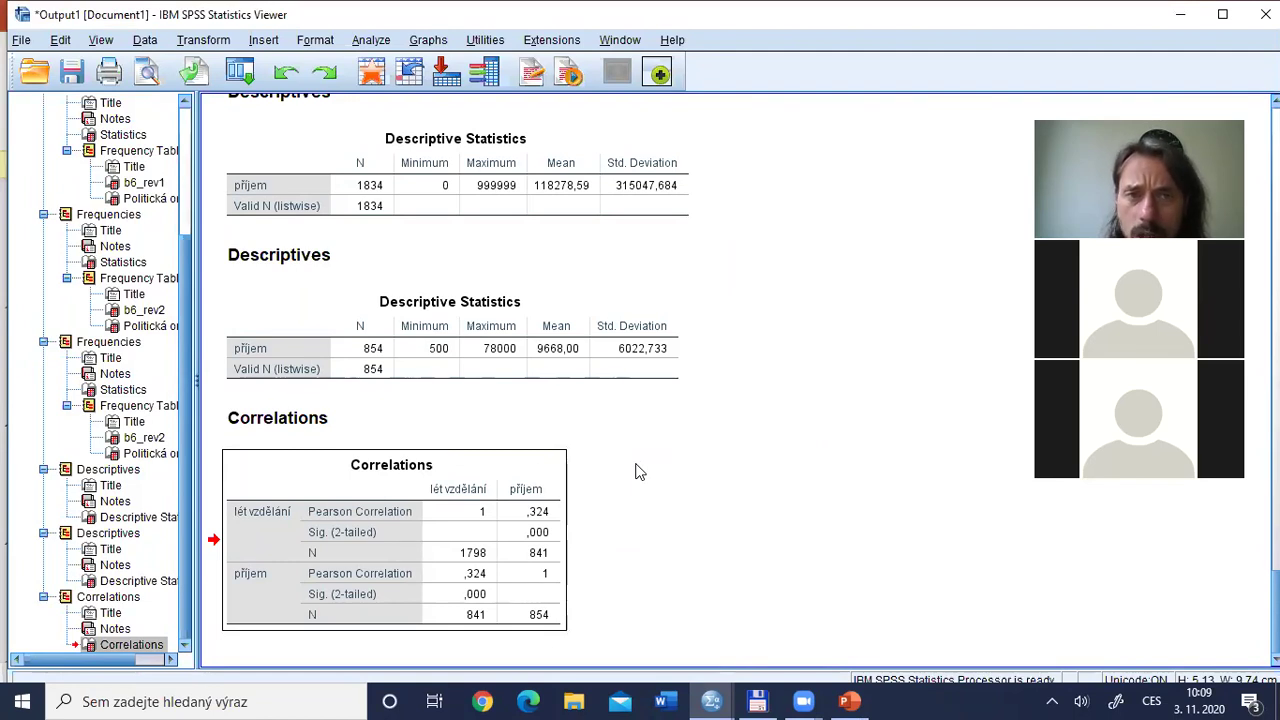
click(376, 44)
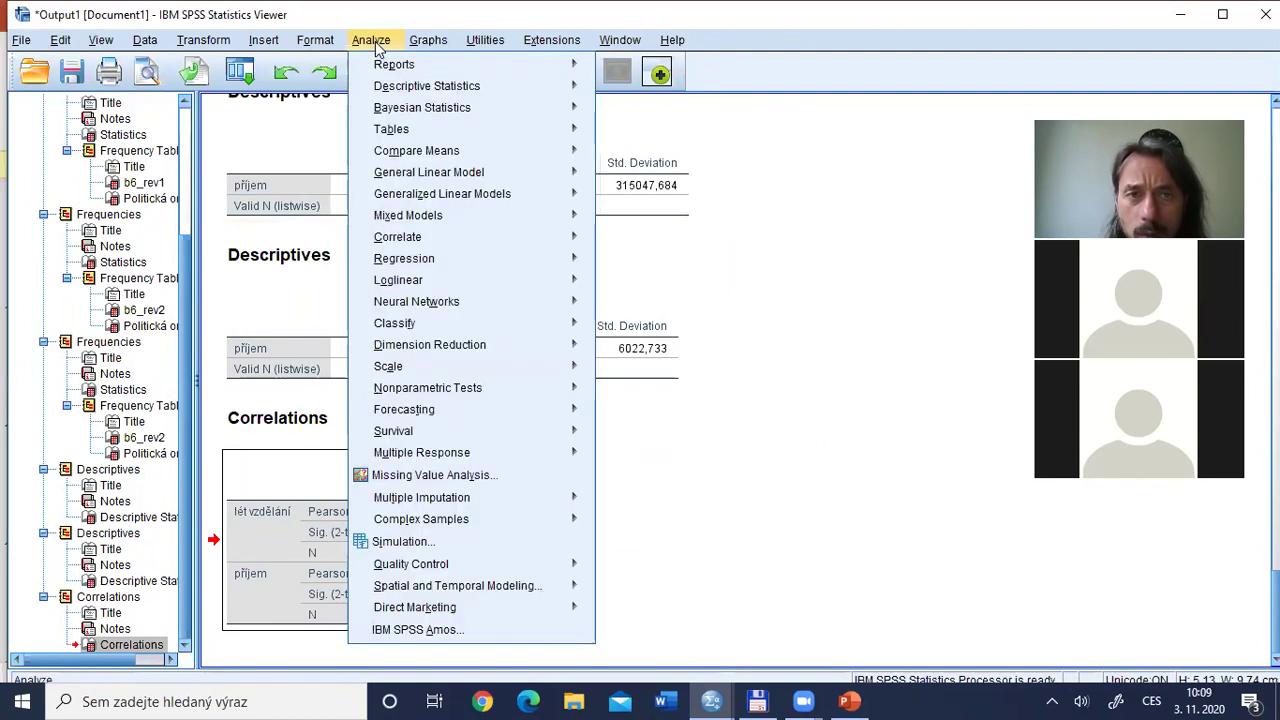
mouse_move(496, 214)
mouse_move(538, 259)
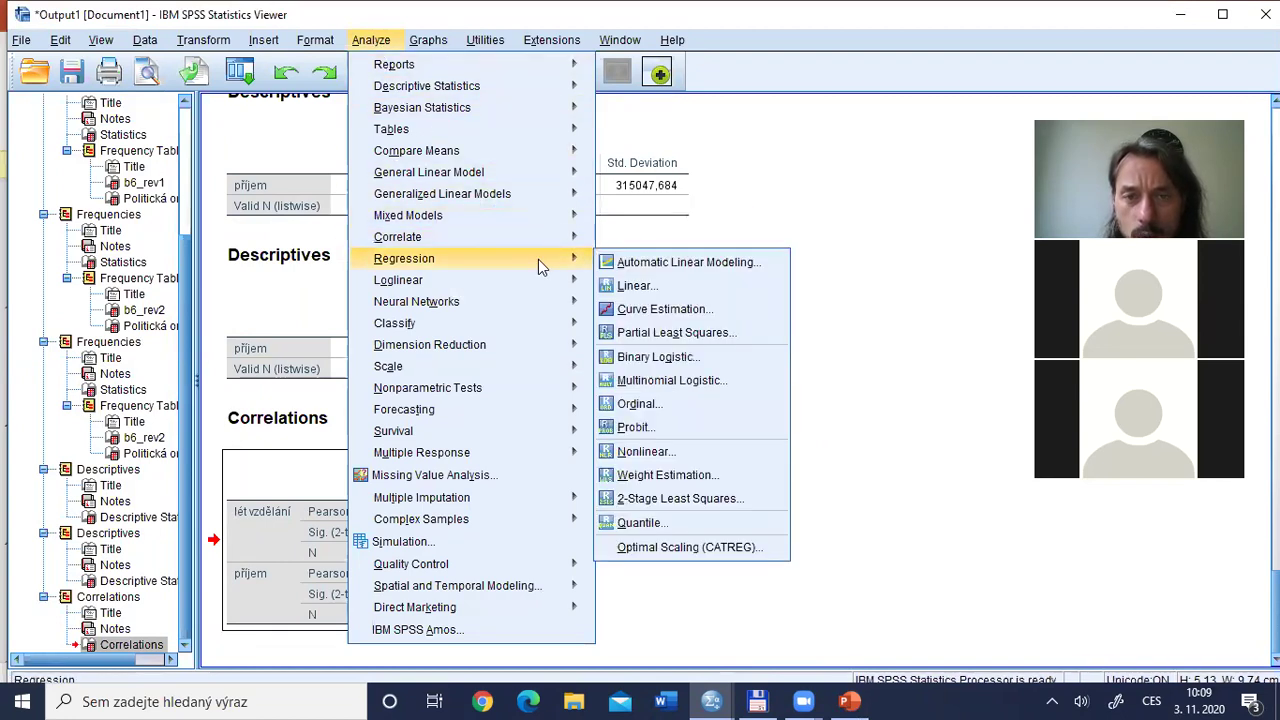
click(667, 289)
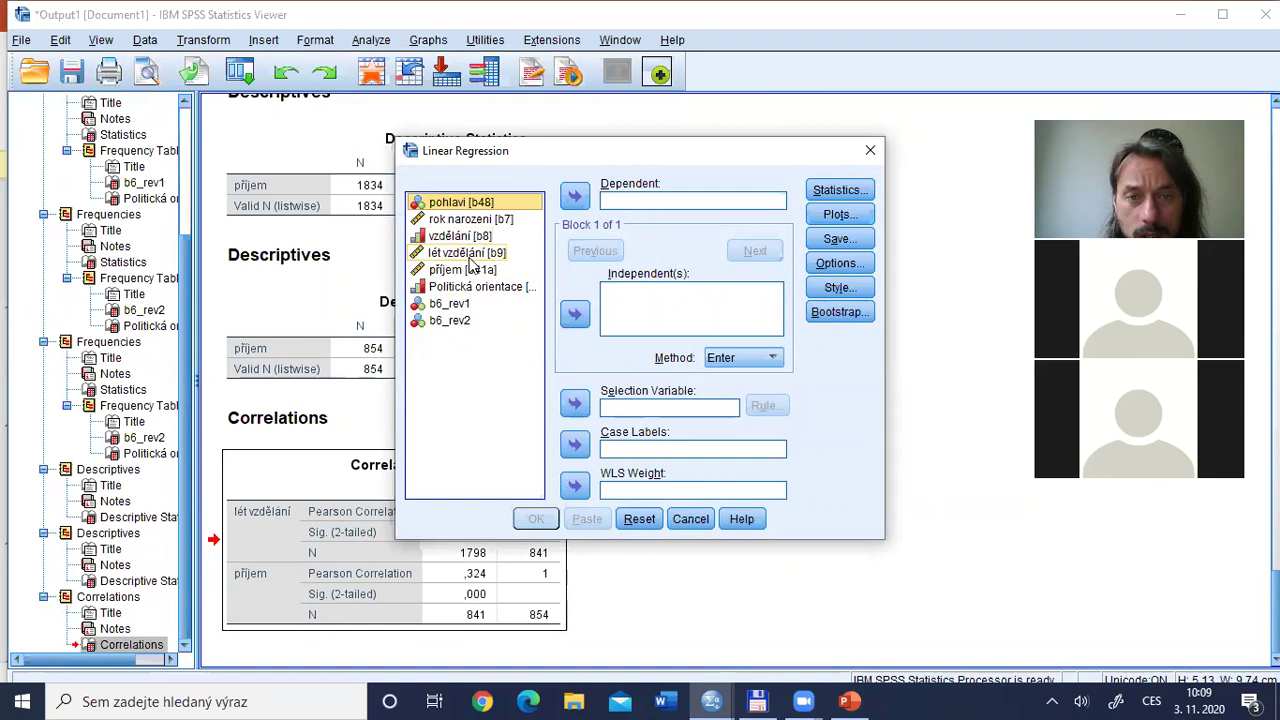
click(465, 269)
click(575, 196)
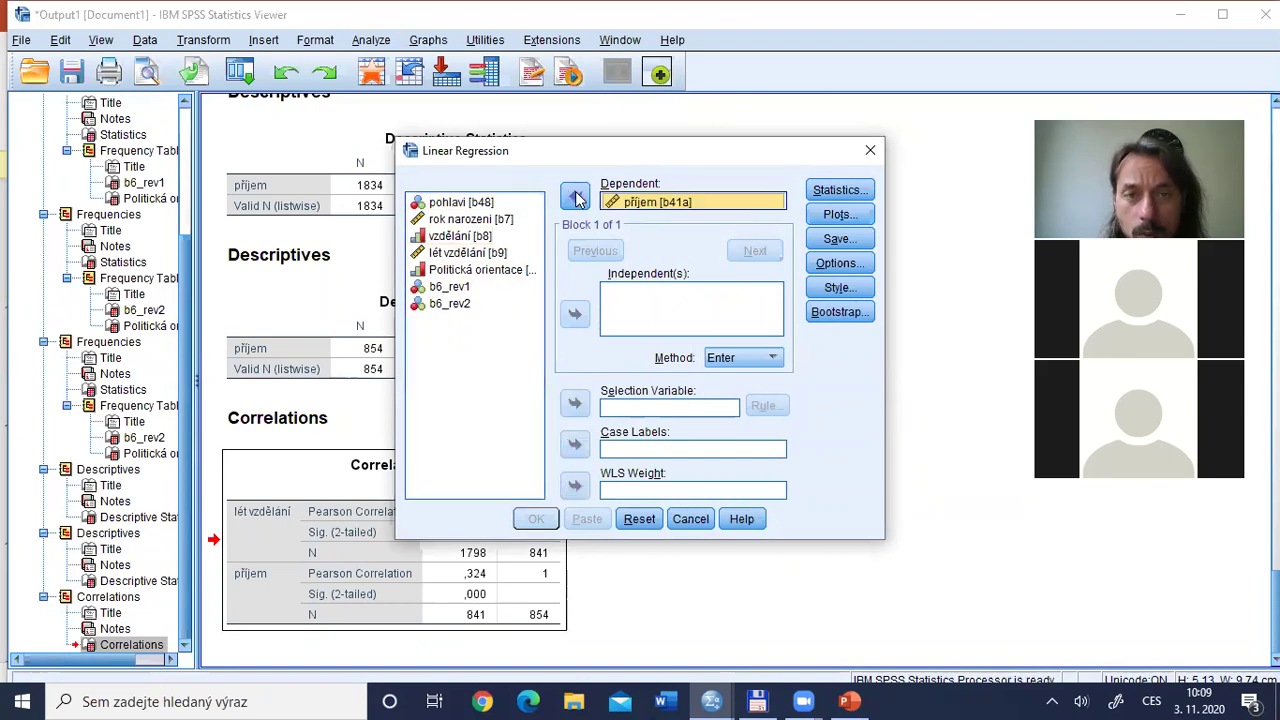
click(462, 256)
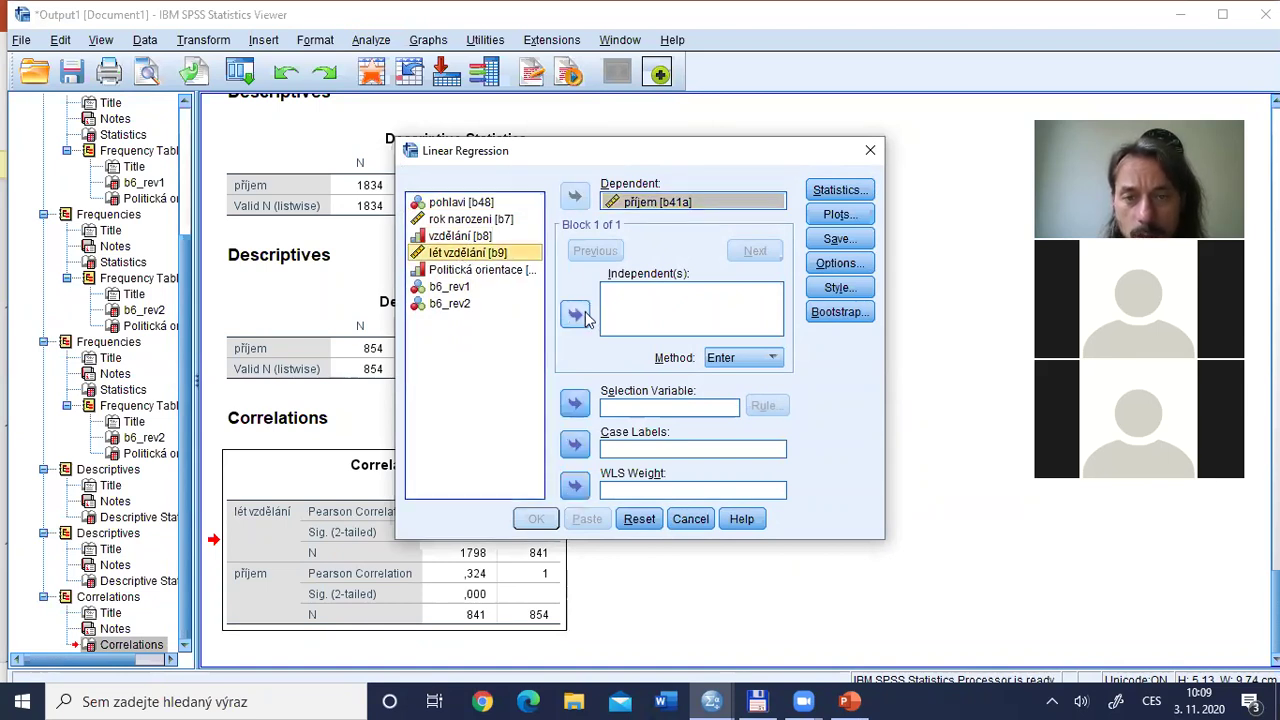
click(576, 315)
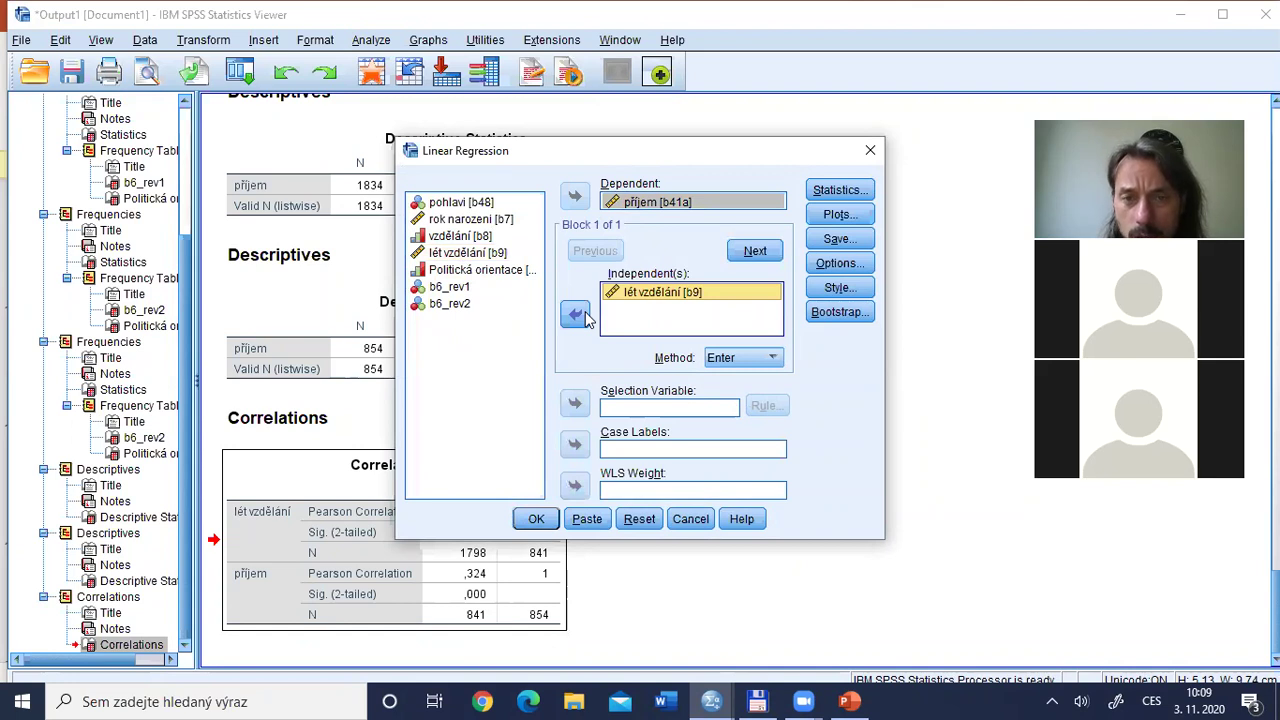
click(581, 521)
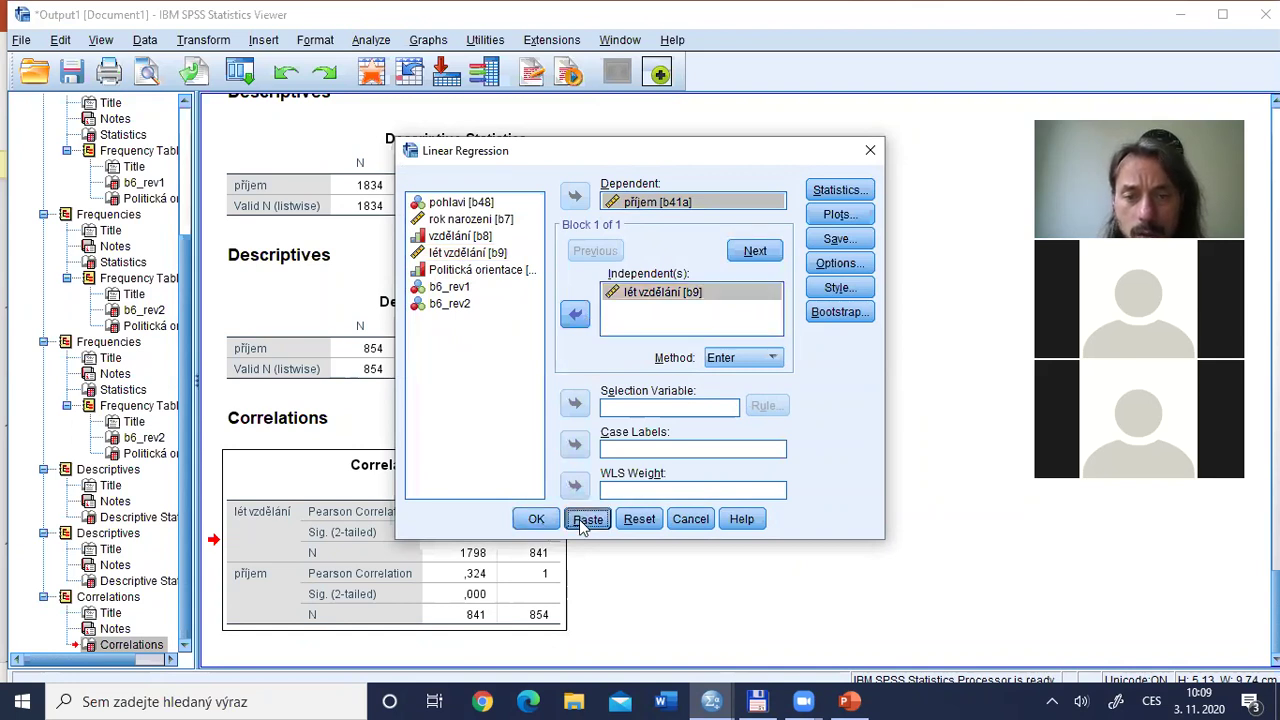
- Delete the DATASET ACTIVATE line and the surplus blank lines above the REGRESSION command in the syntax
key(alt+Tab)
key(alt+Tab)
drag(699, 406, 215, 405)
key(BackSpace)
key(BackSpace)
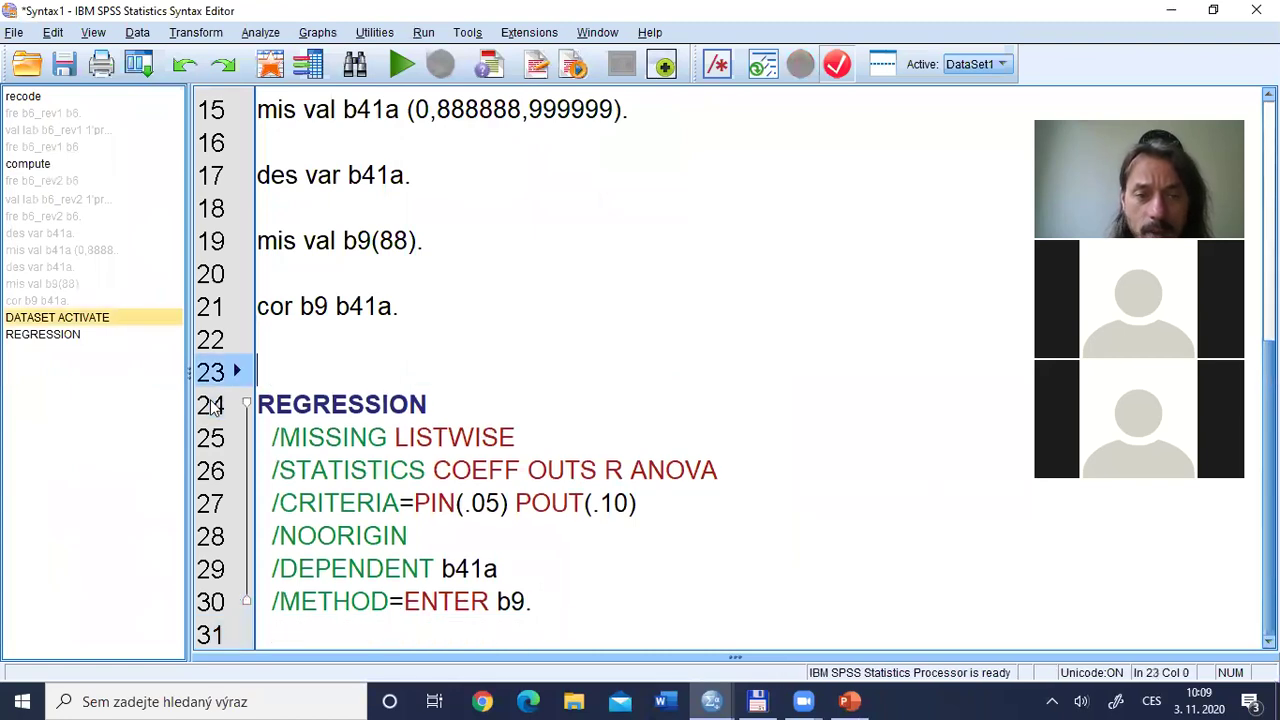
key(BackSpace)
- Run the whole REGRESSION command block, from its first line through /METHOD=ENTER b9
key(Down)
key(shift+Down)
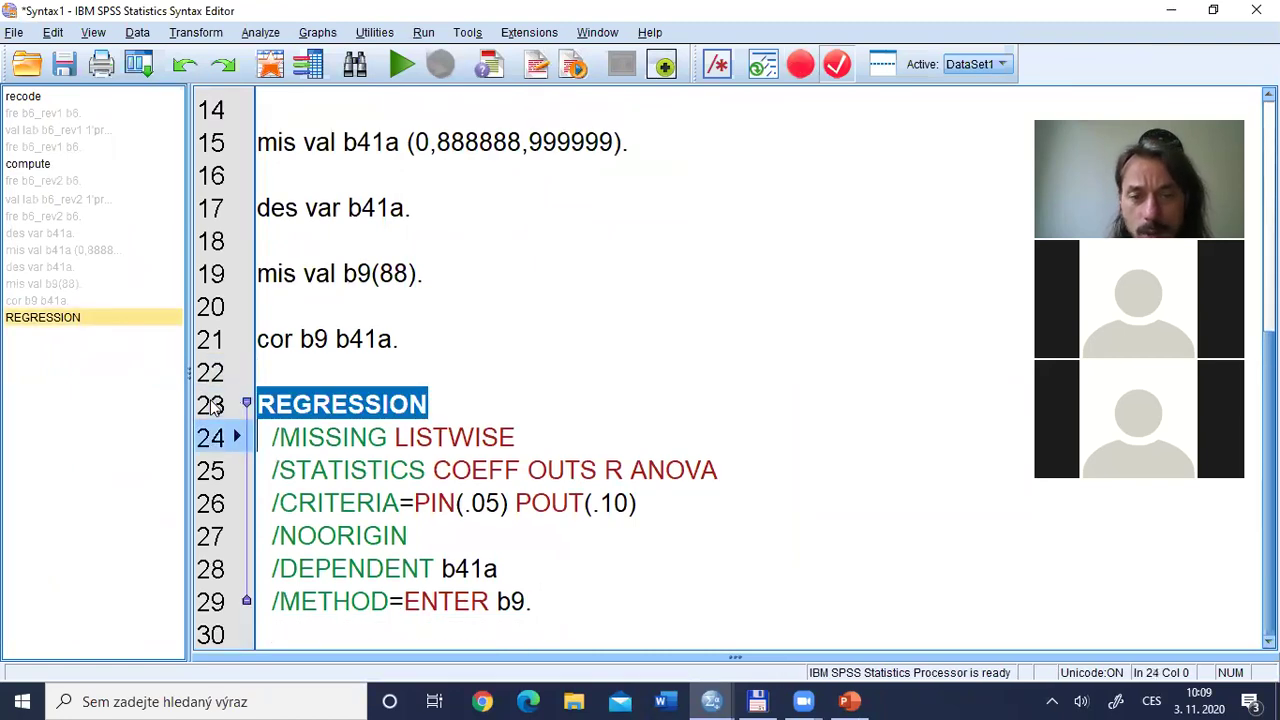
key(shift+Down)
key(shift+Down)
key(shift+Down)
key(shift+Down)
key(shift+Down)
key(shift+Down)
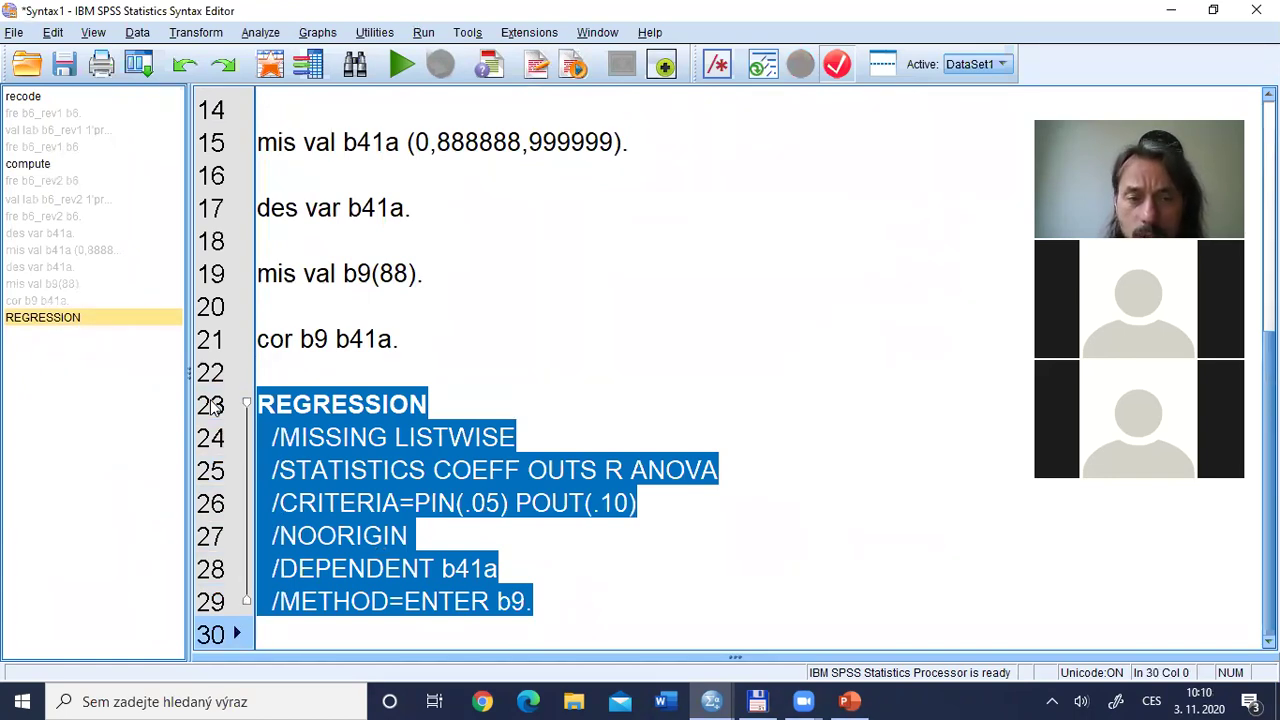
key(ctrl+r)
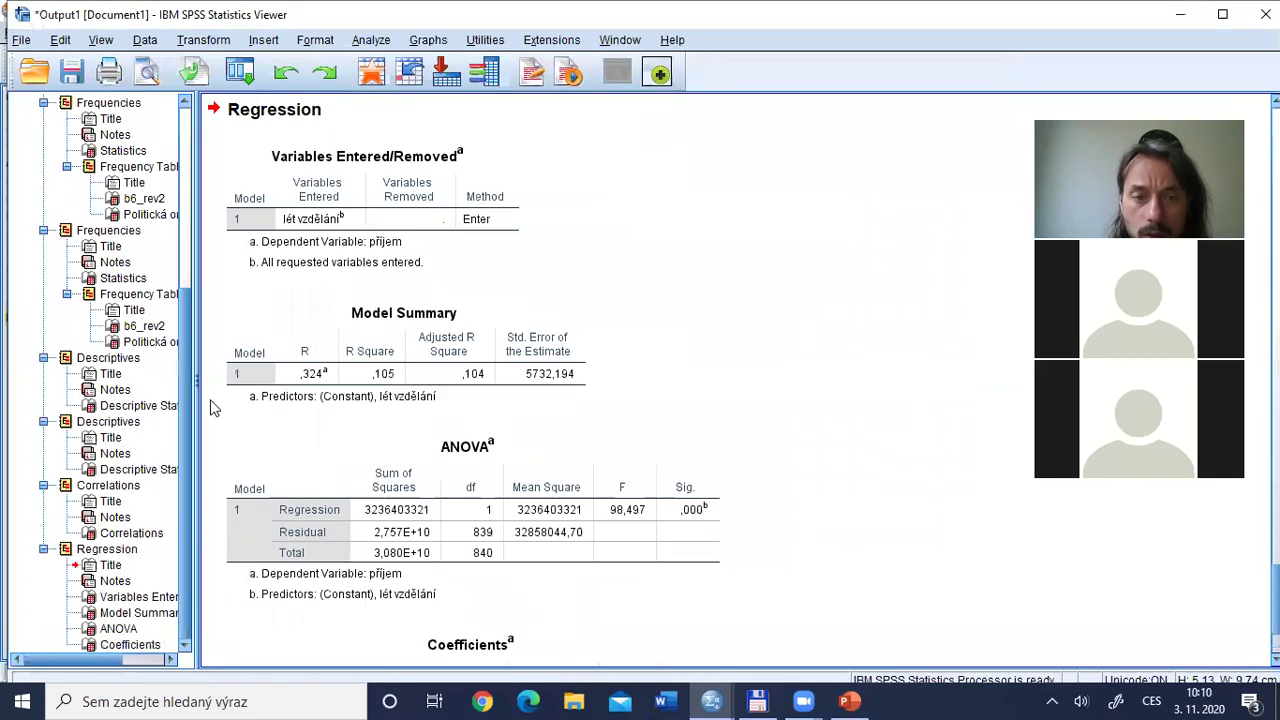
- Examine the Model Summary, ANOVA and Coefficients tables in the regression output
click(444, 373)
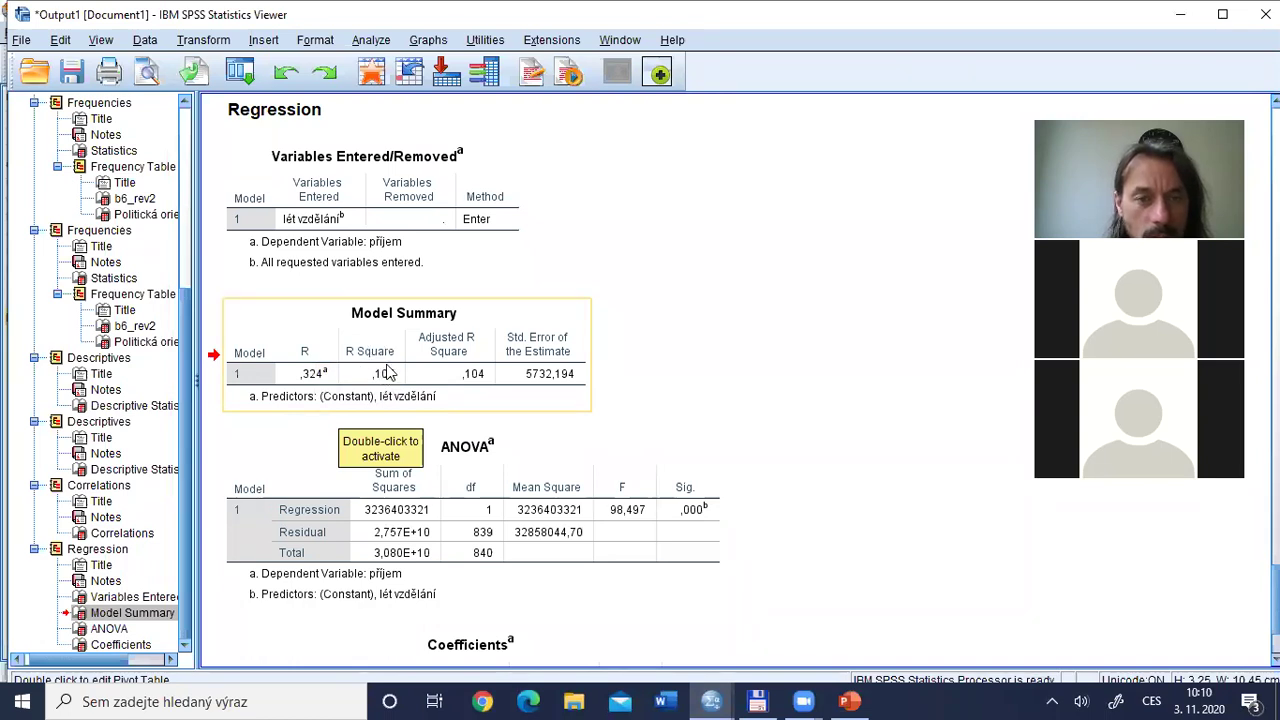
click(484, 556)
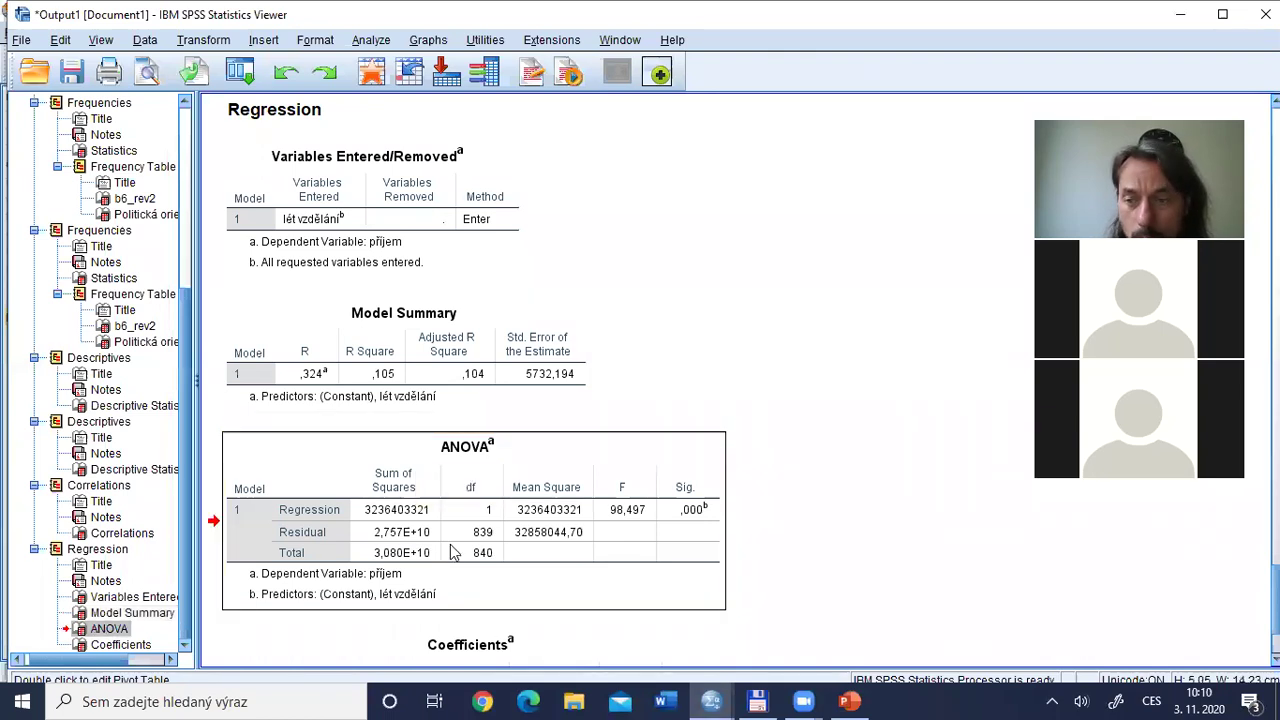
scroll(449, 549, down, 3)
click(693, 553)
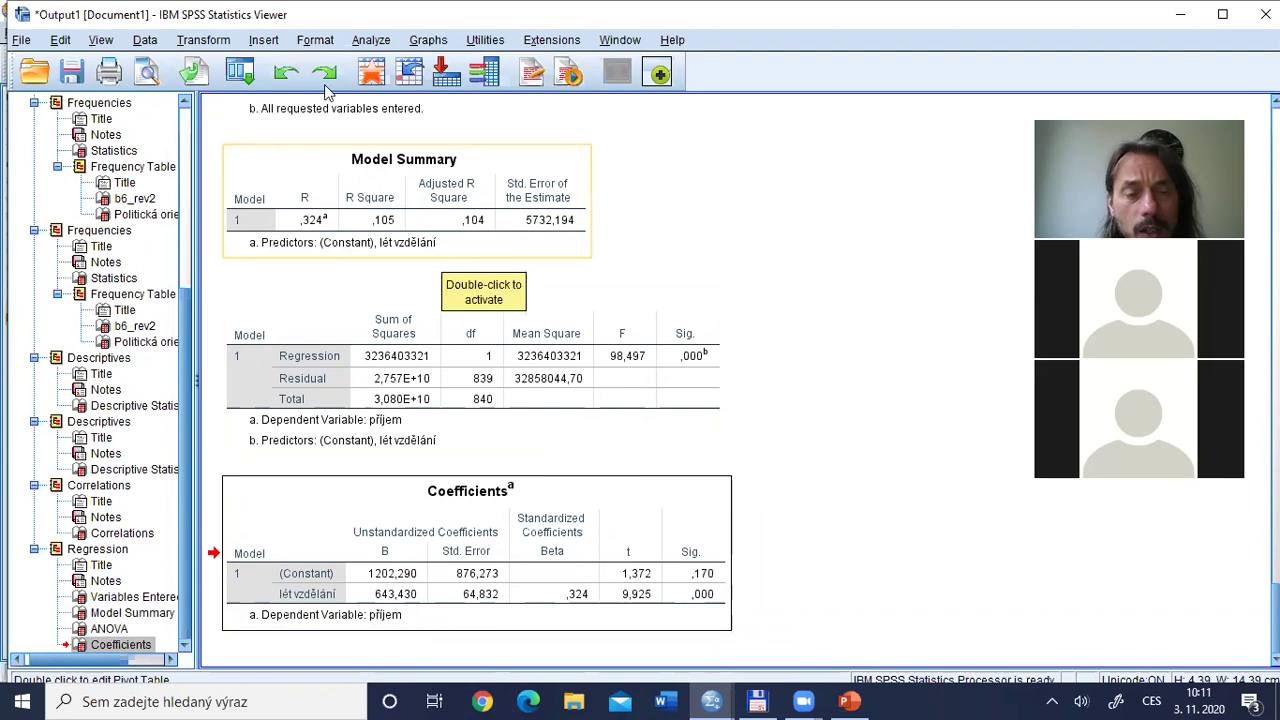
- Recall the linear regression dialog, enable confidence intervals for the coefficients in its statistics, and rerun the model
click(240, 72)
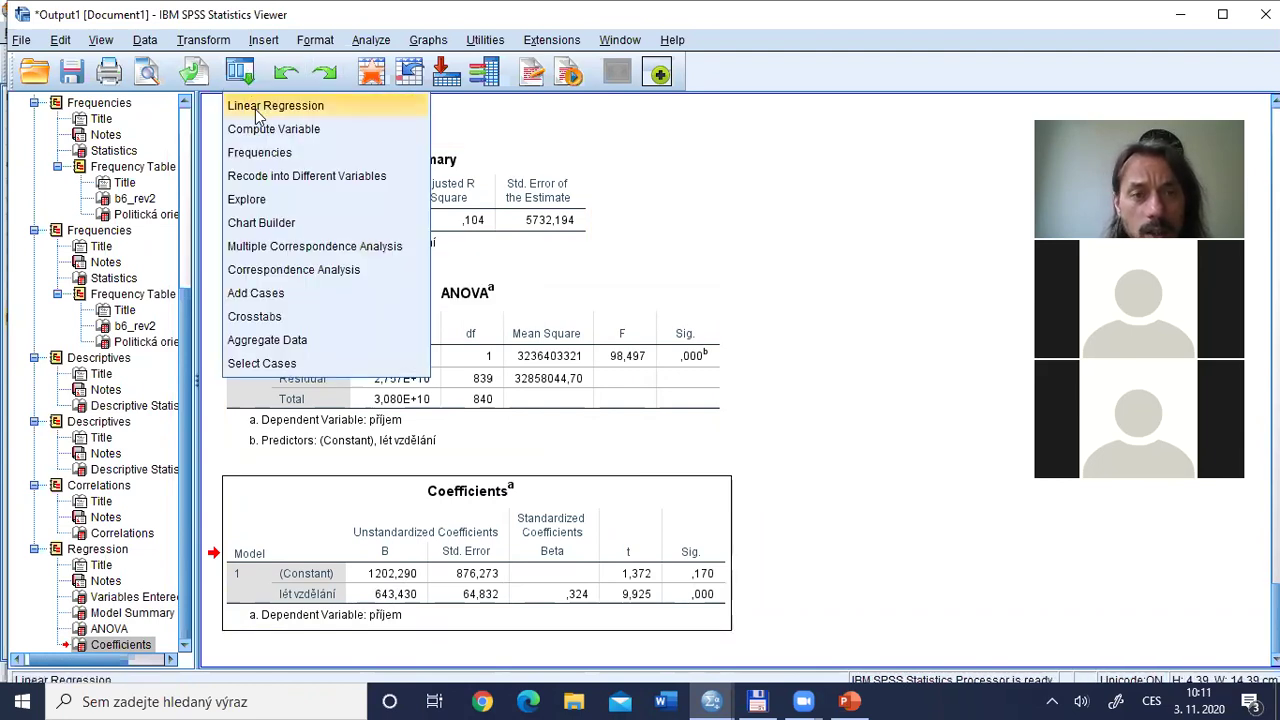
click(255, 107)
click(840, 190)
click(505, 276)
click(578, 472)
click(536, 518)
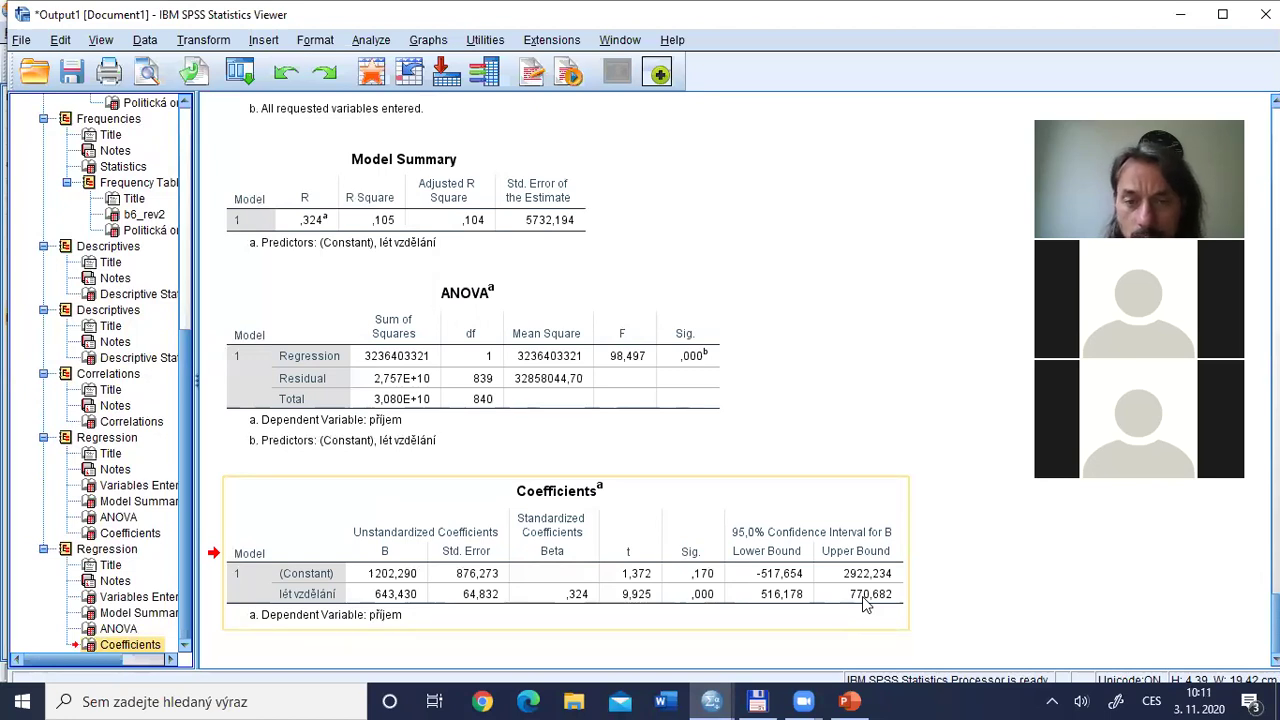
key(alt+Tab)
key(alt+Tab)
key(alt+Tab)
key(alt+Tab)
key(Tab)
key(Tab)
key(Tab)
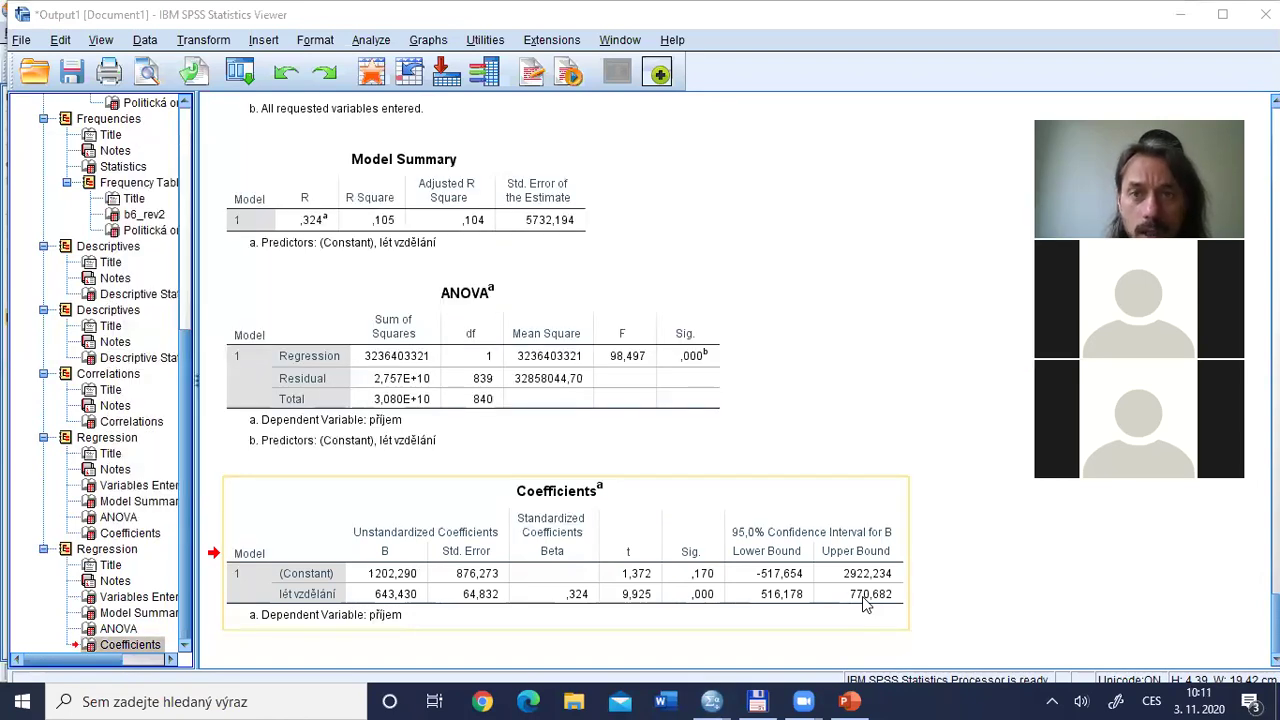
key(alt+s)
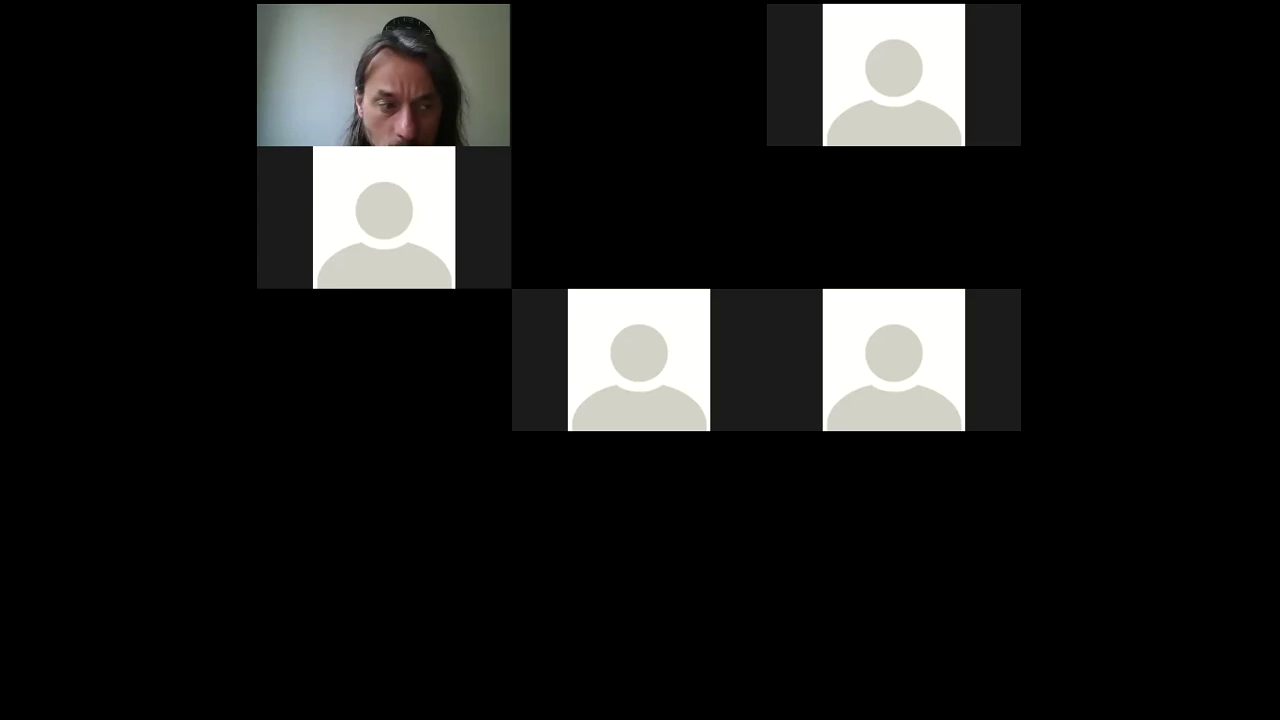
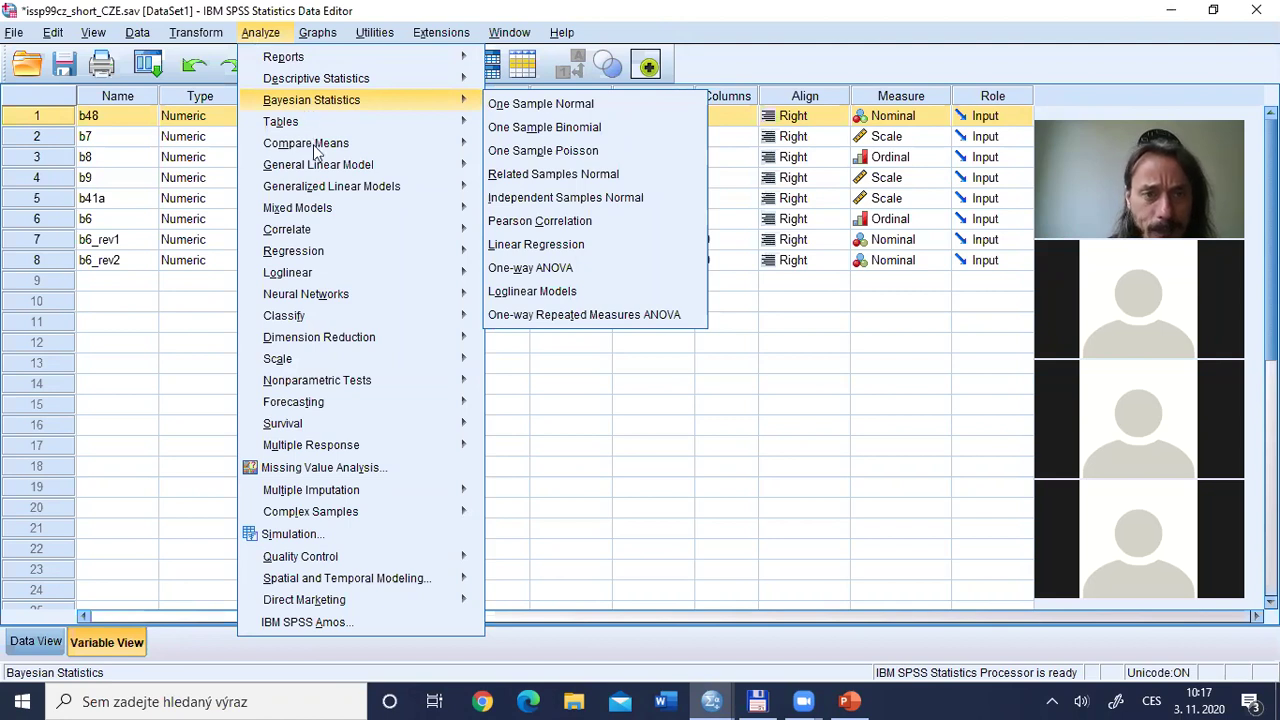
- Set up an Independent-Samples T Test with lét vzdělání [b9] as test variable and pohlavi [b48] as grouping variable
mouse_move(405, 229)
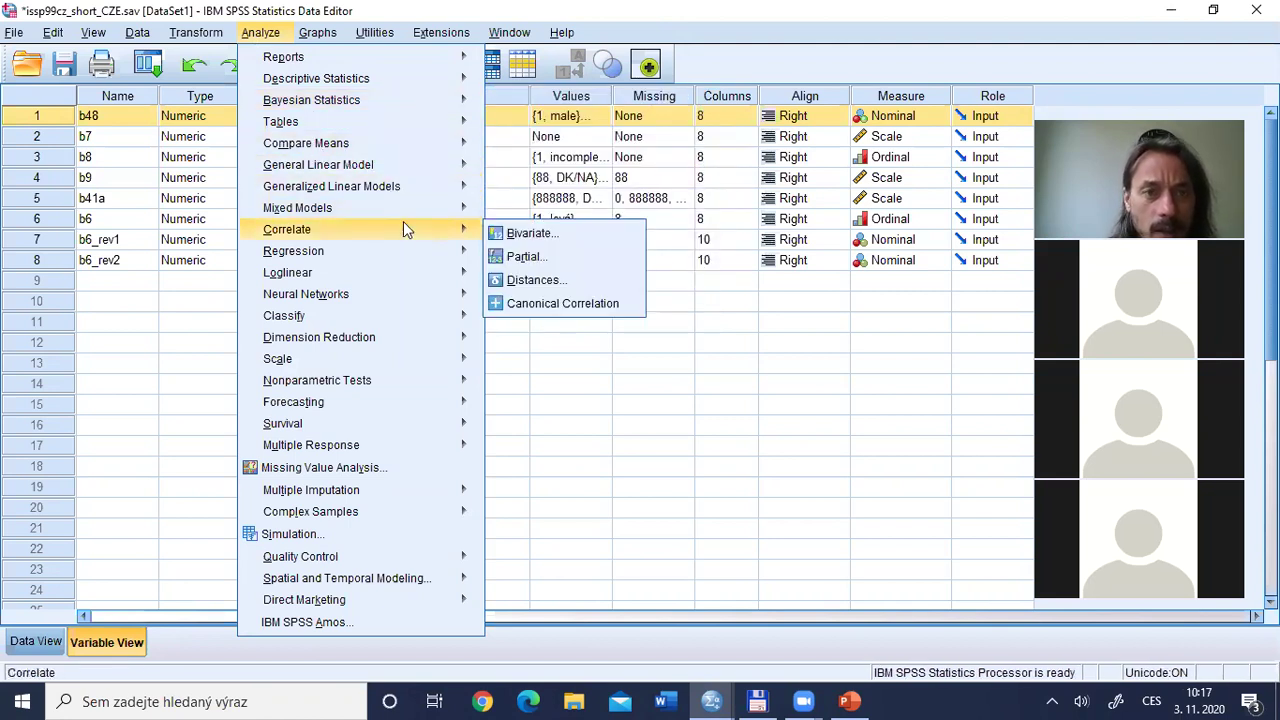
mouse_move(380, 148)
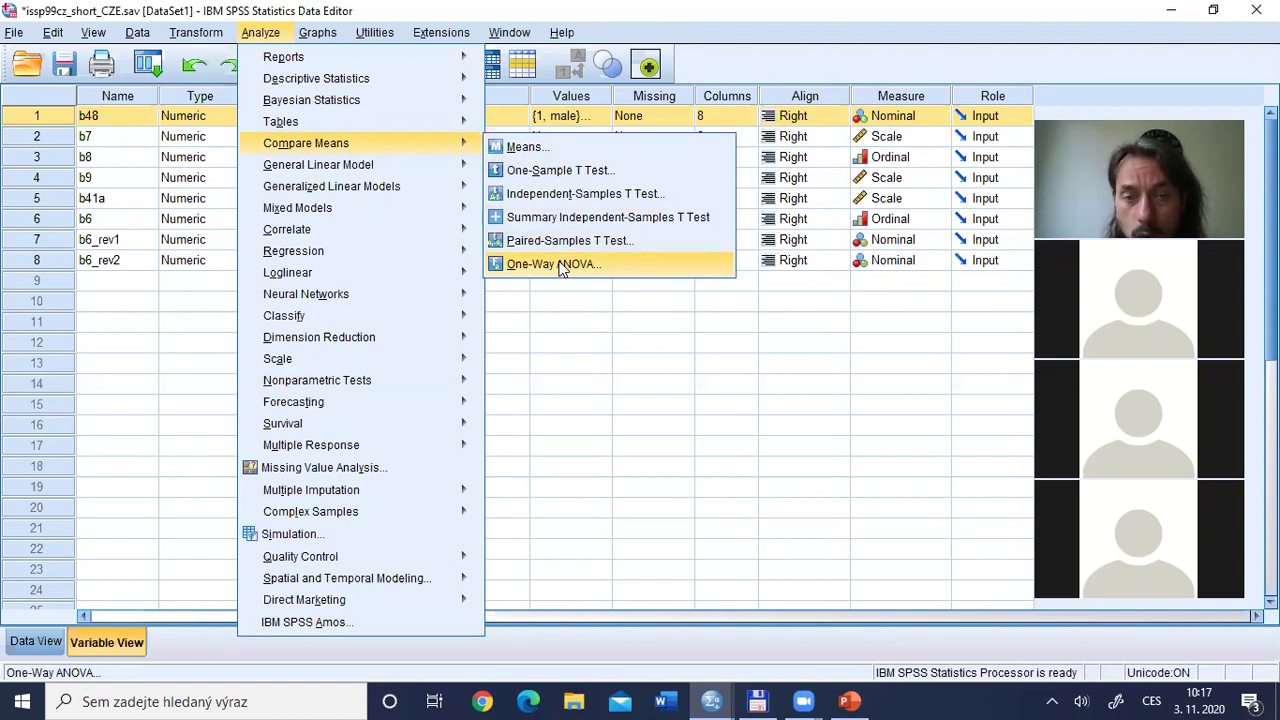
click(579, 192)
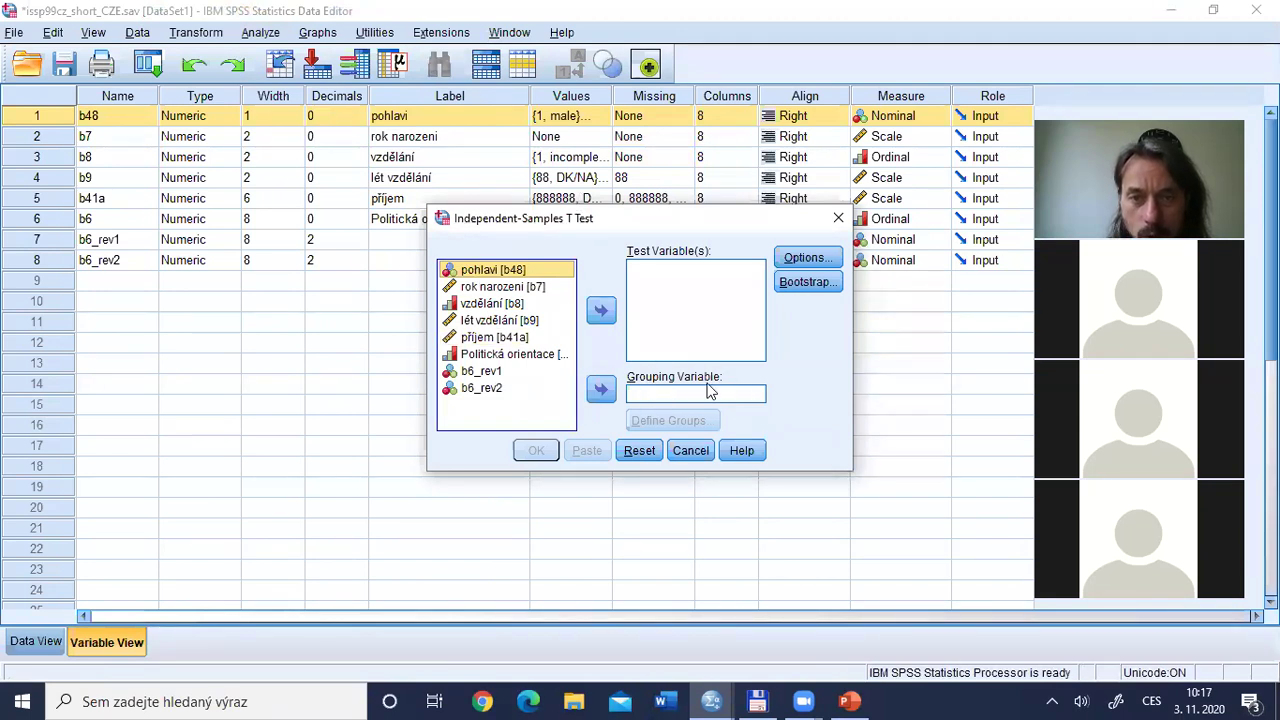
click(472, 320)
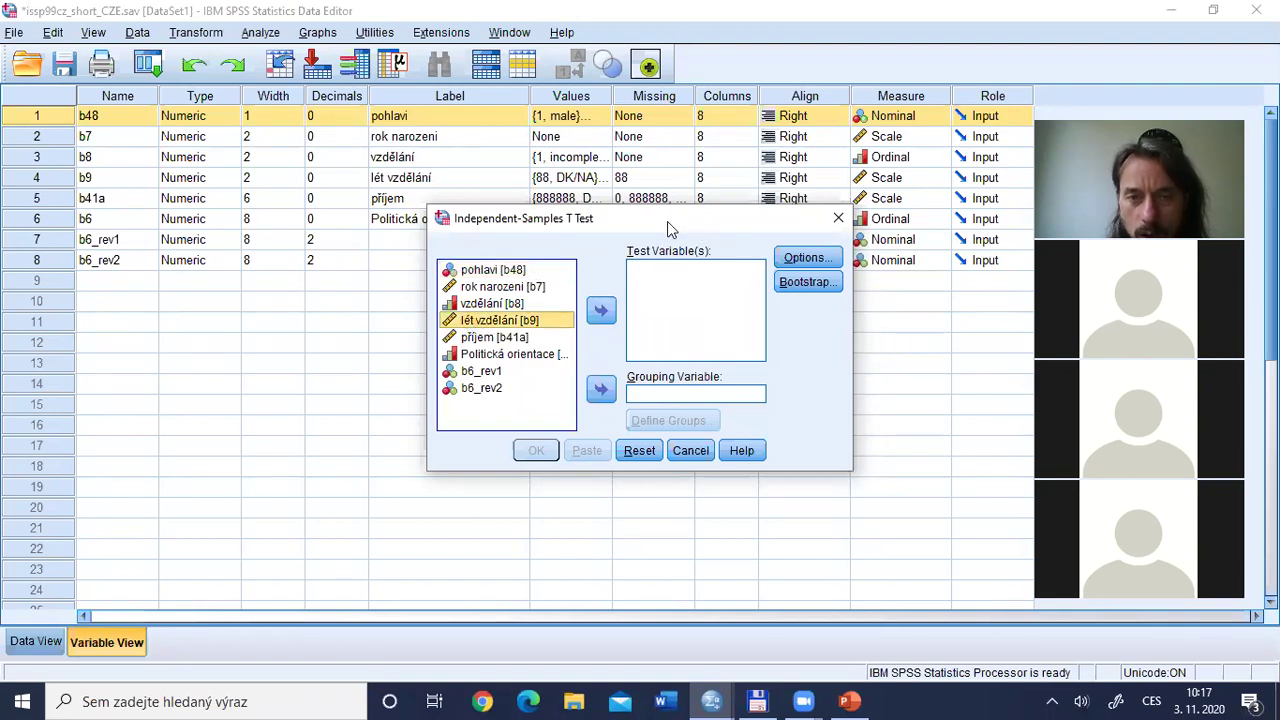
click(601, 310)
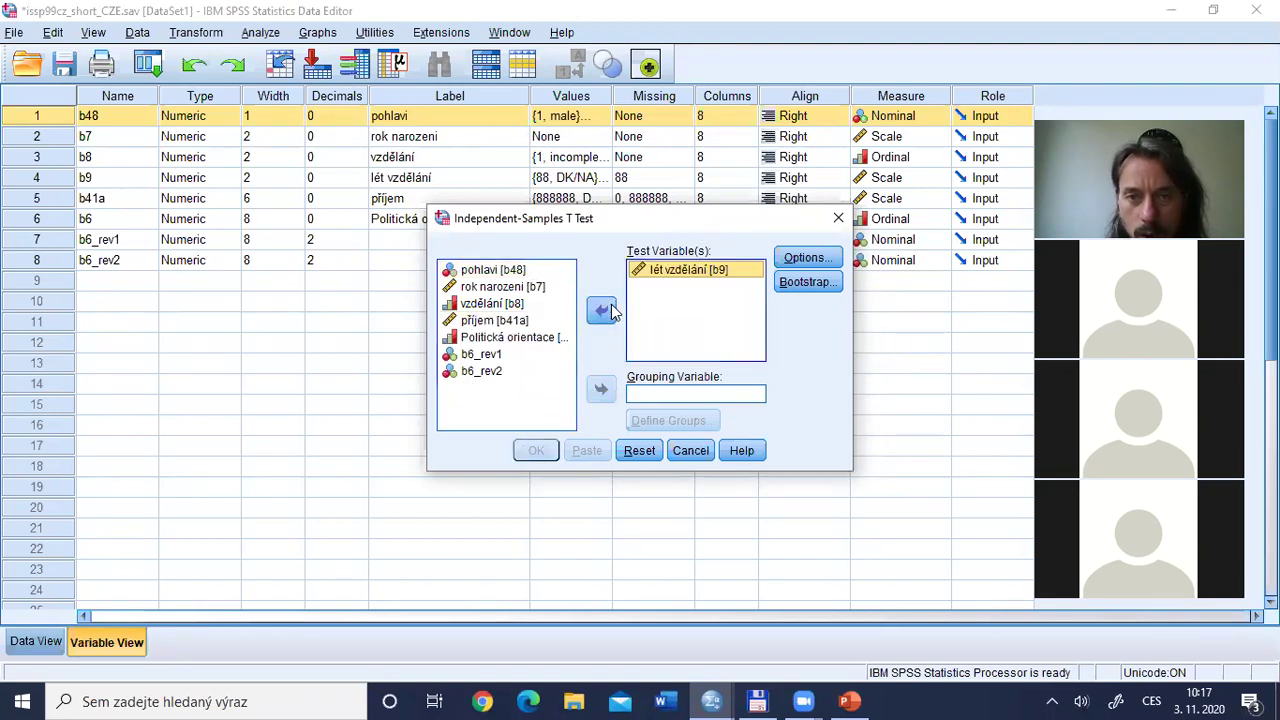
click(503, 273)
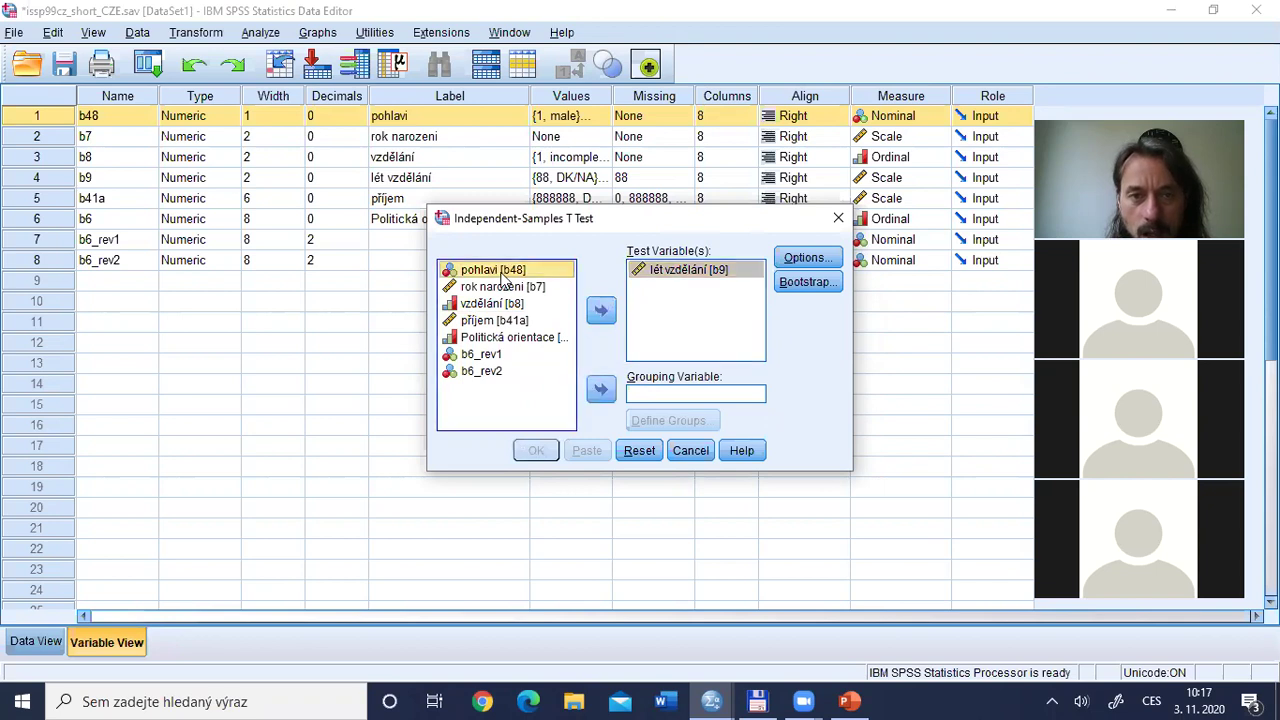
click(601, 389)
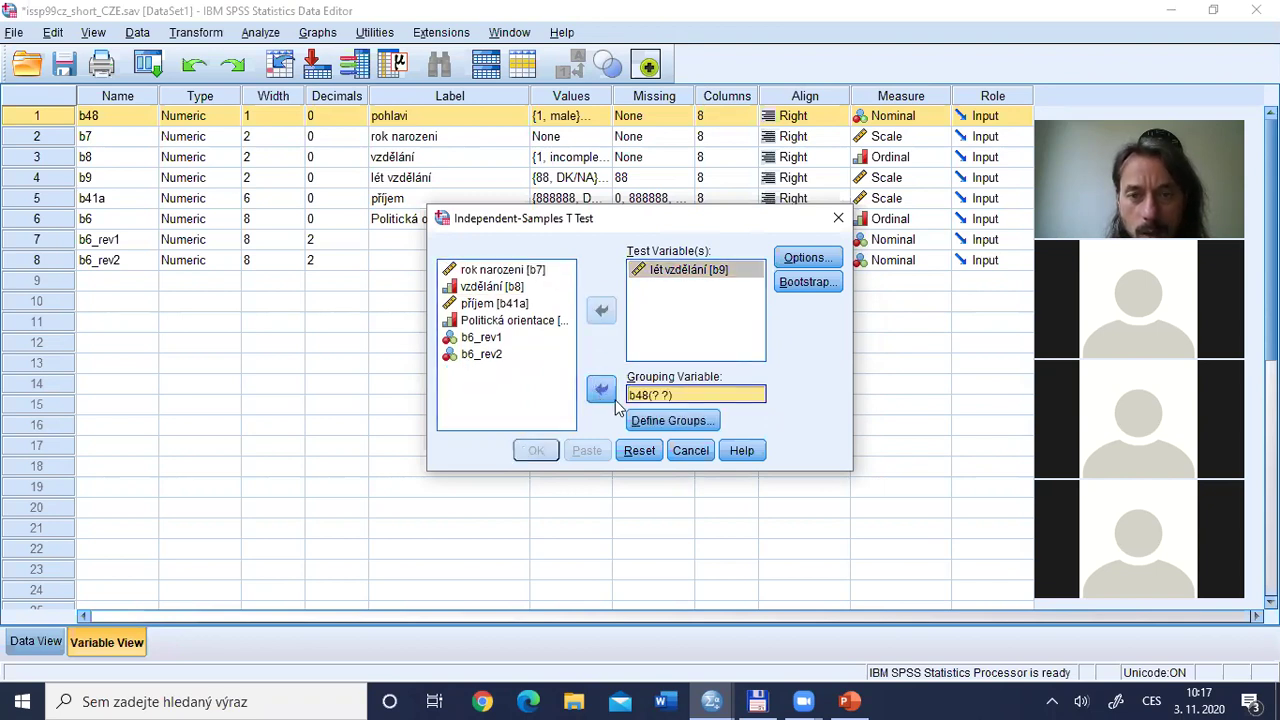
- Define the b48 groups with values 1 and 2, and view the t-test options without changing them
click(667, 420)
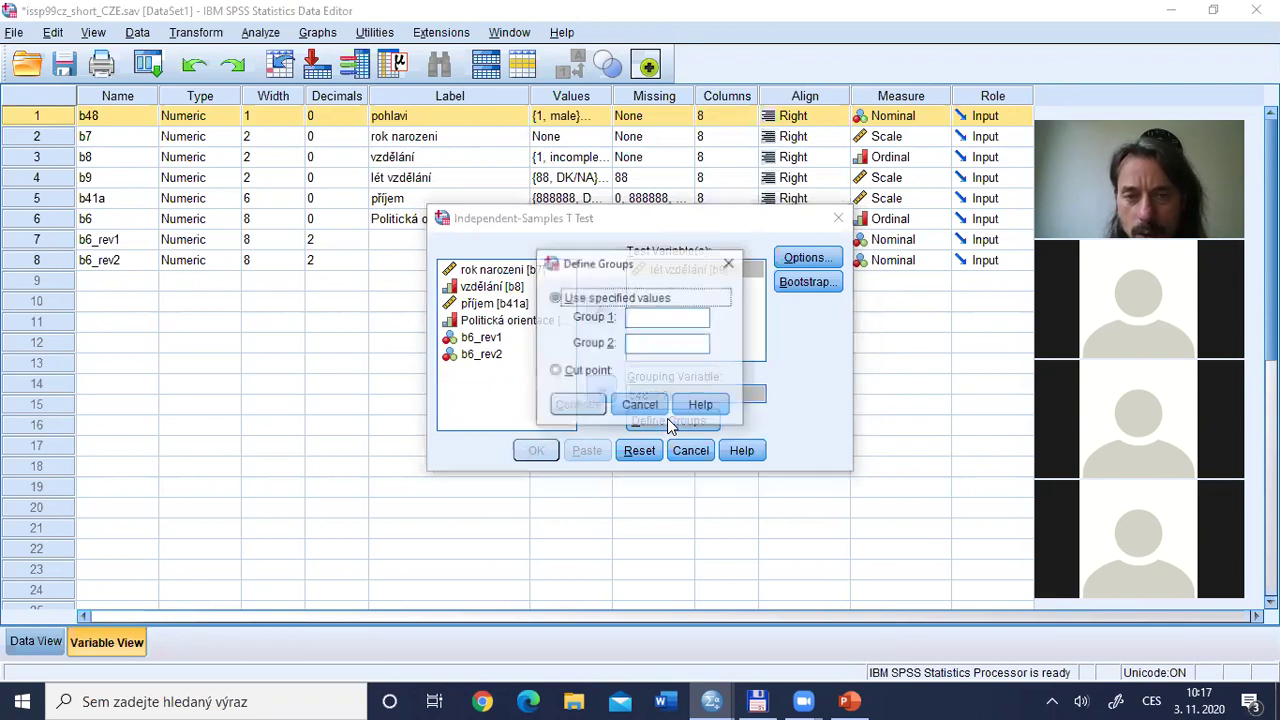
click(667, 318)
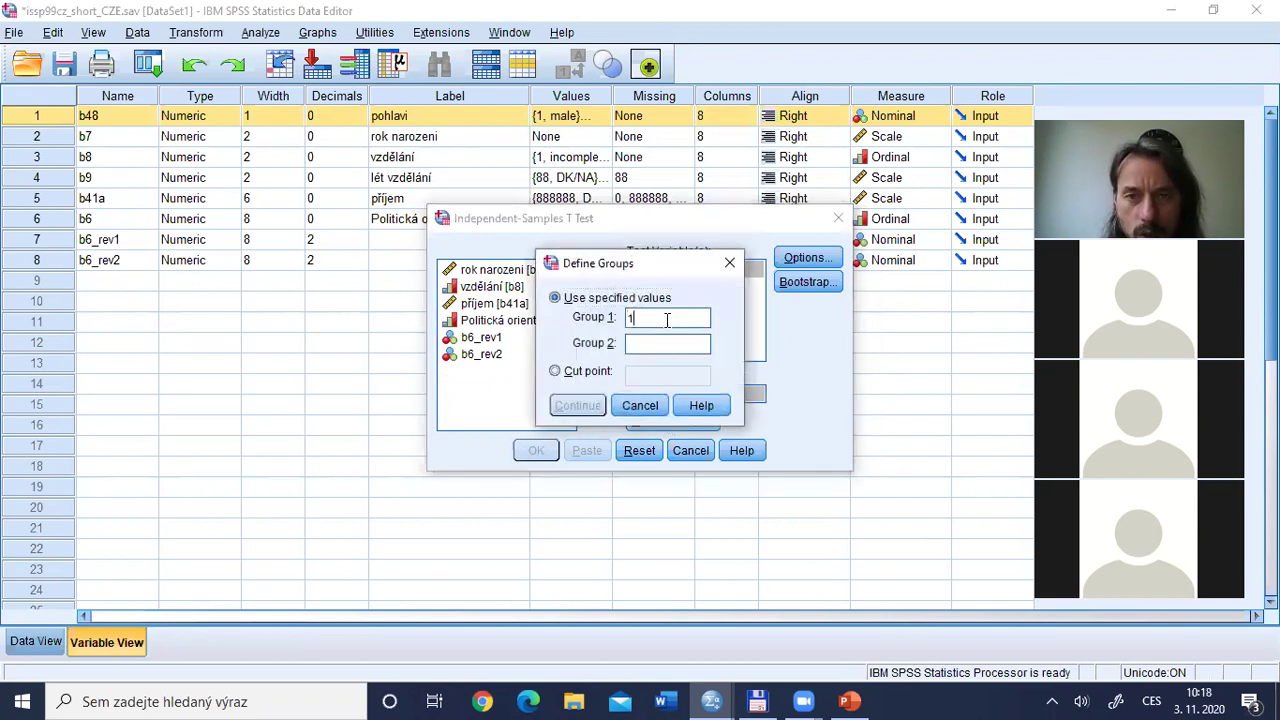
text(2)
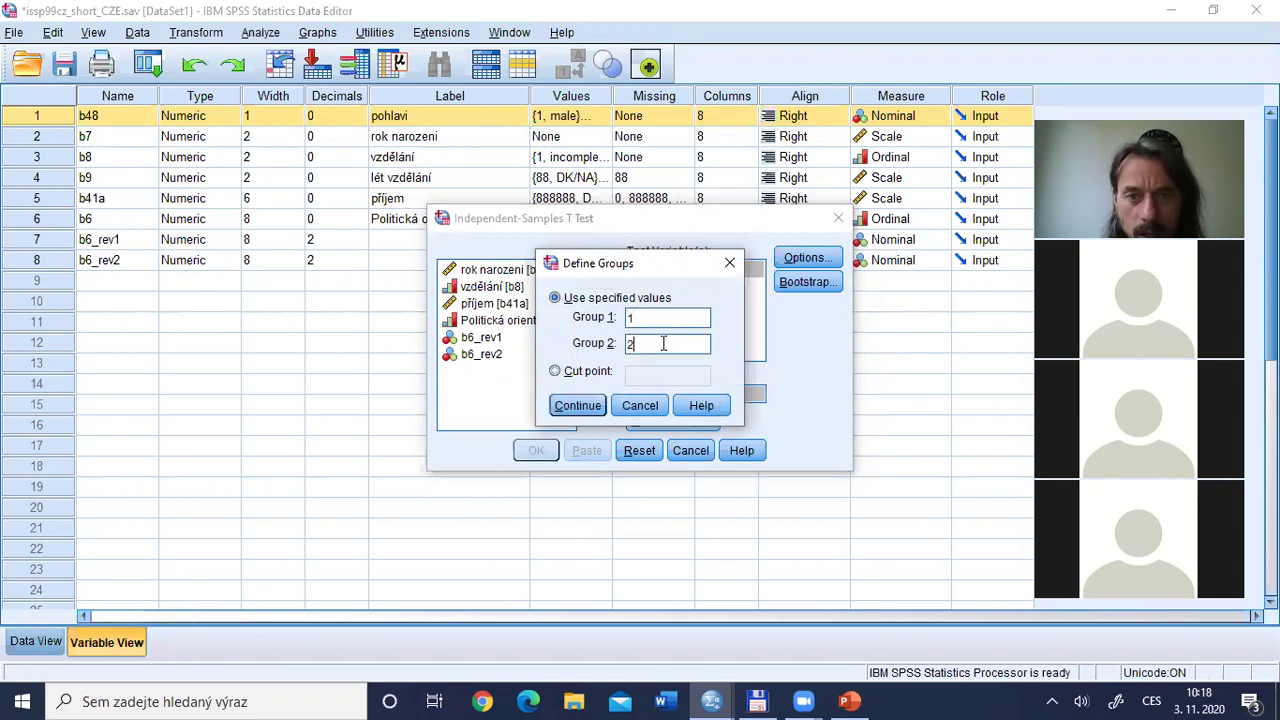
click(580, 405)
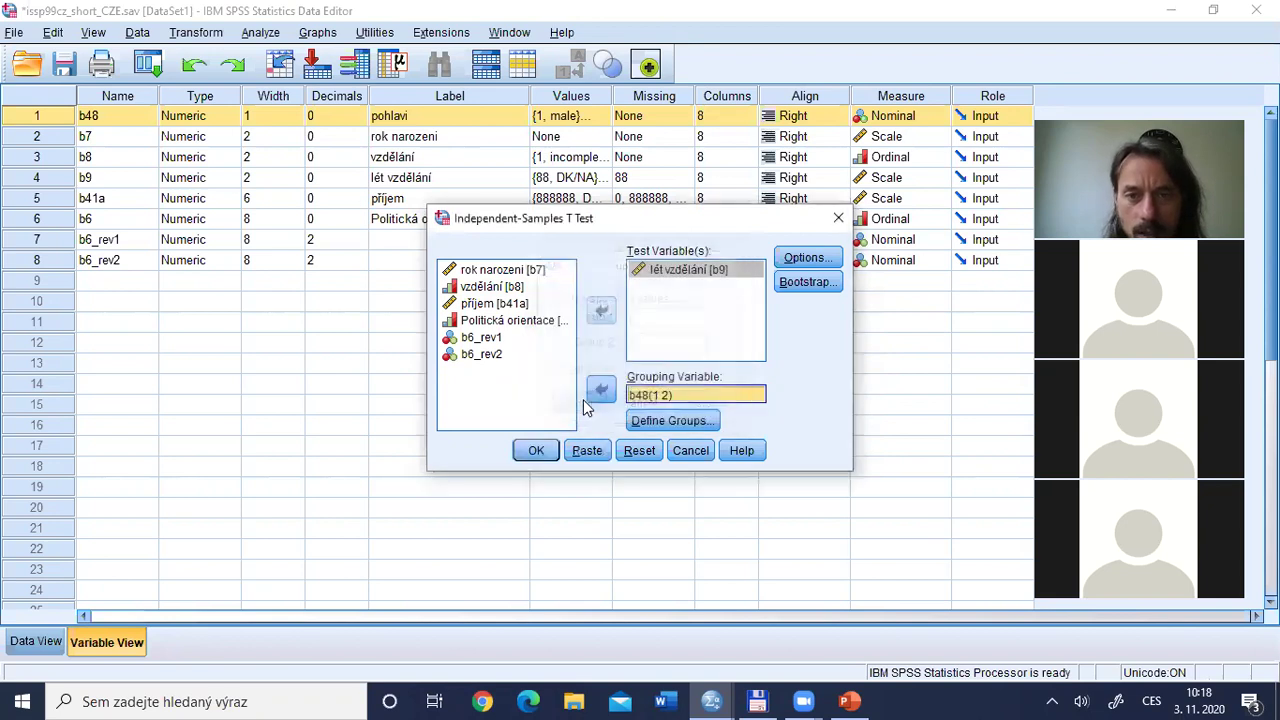
click(800, 260)
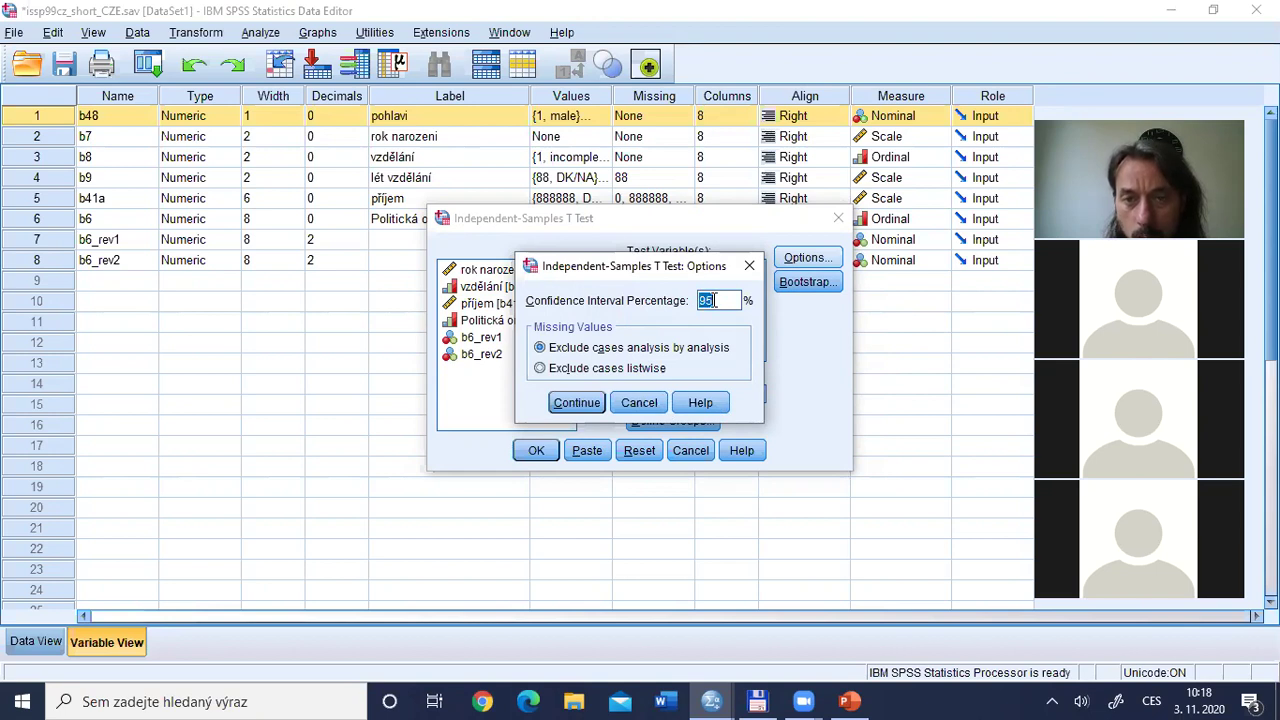
click(749, 266)
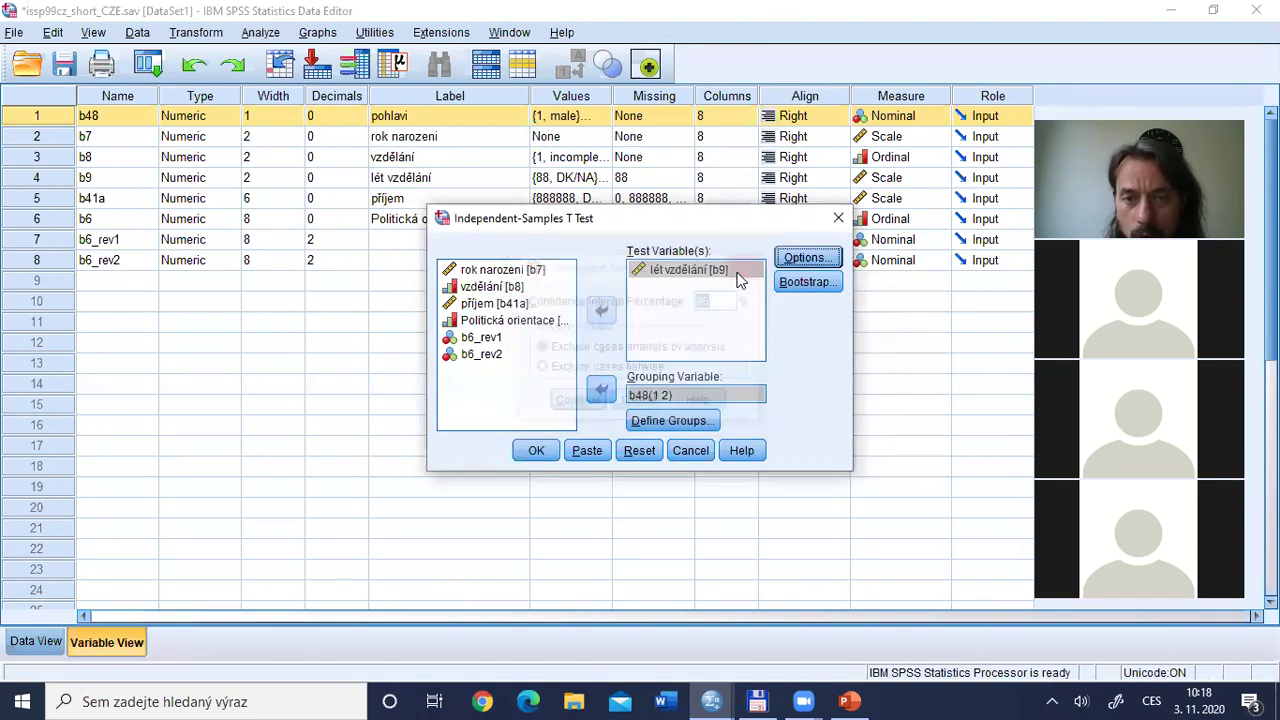
- Paste the t-test command into the syntax and place the cursor at the start of its T-TEST line
click(587, 450)
key(alt+Tab)
key(alt+Tab)
key(alt+Tab)
key(alt+Tab)
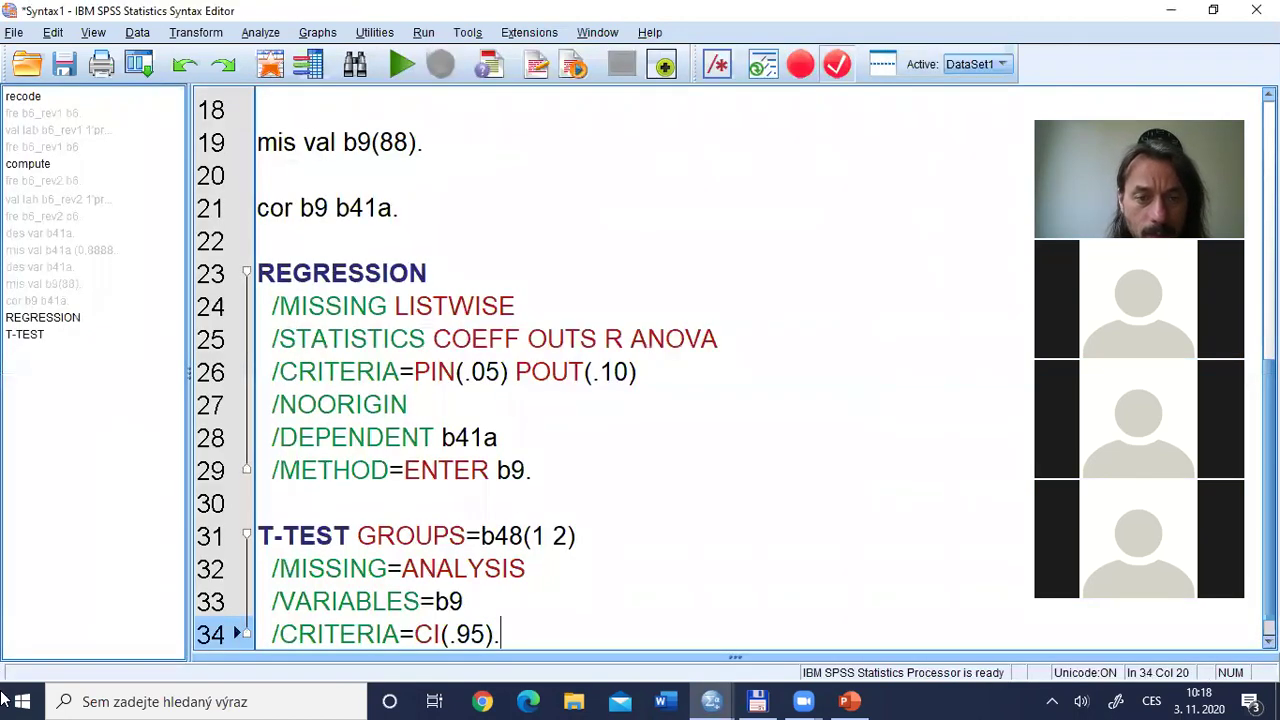
click(260, 536)
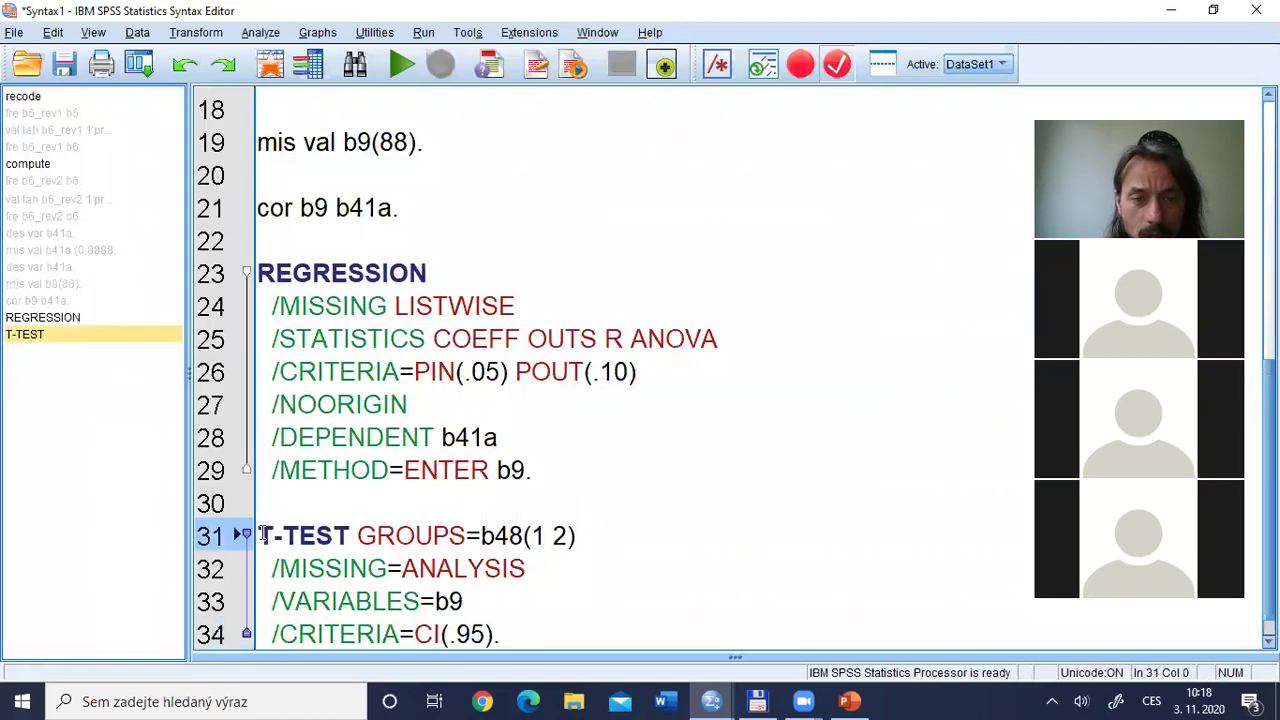
- Highlight the T-TEST keyword, the GROUPS keyword and the b48(1 2) specification in the pasted command one after another
key(ctrl+shift+Right)
key(ctrl+shift+Right)
key(ctrl+shift+Right)
key(ctrl+shift+Right)
key(ctrl+shift+Left)
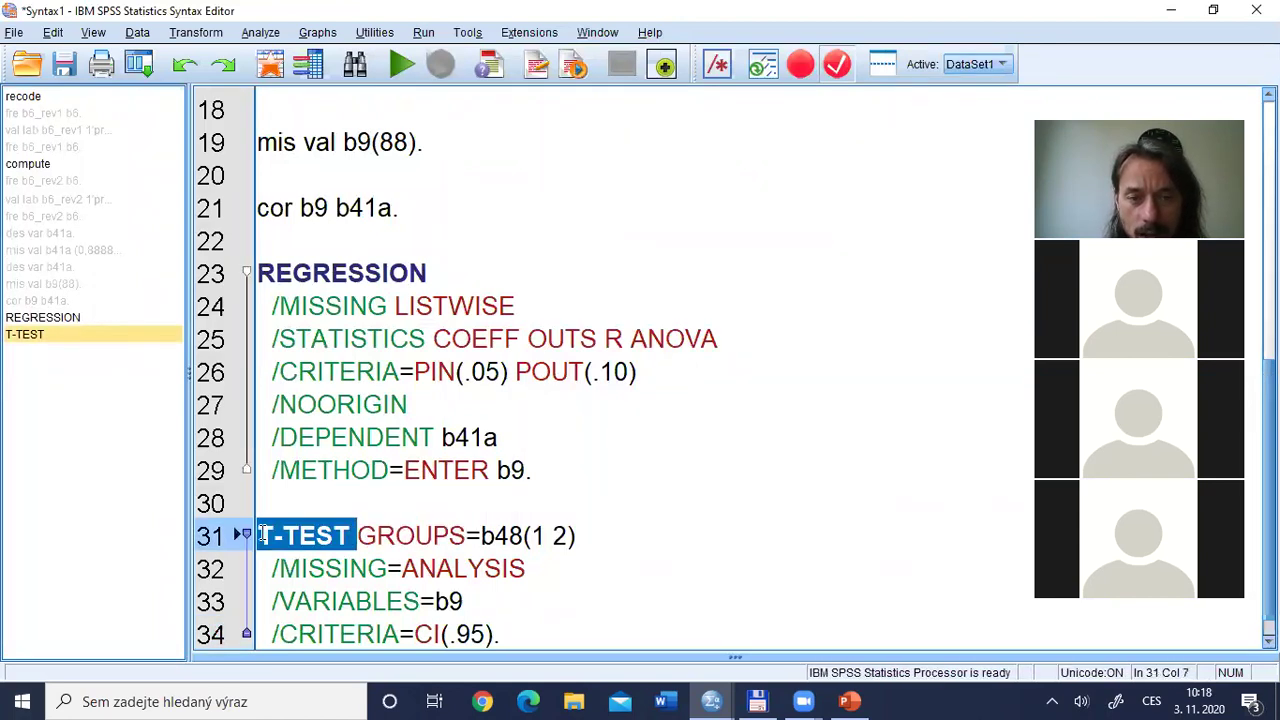
key(Right)
key(ctrl+shift+Right)
key(shift+Right)
key(shift+Left)
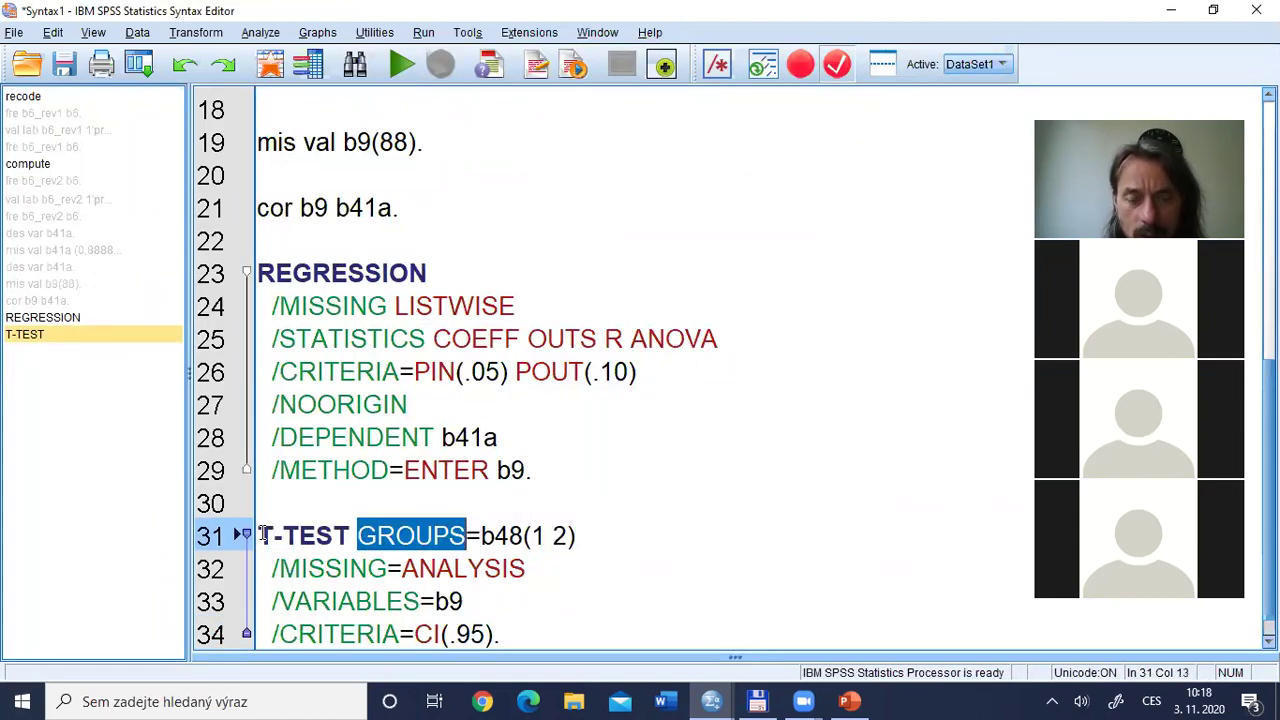
key(Right)
key(Right)
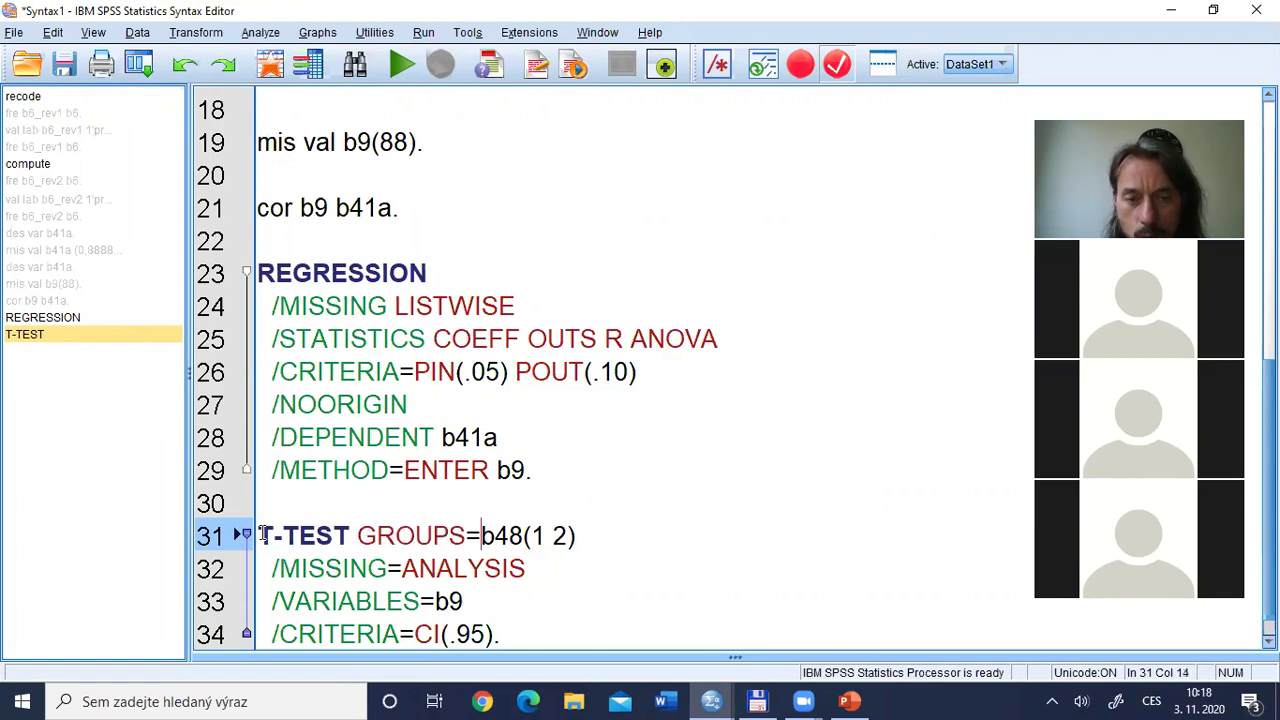
key(ctrl+shift+Right)
key(ctrl+shift+Right)
key(ctrl+shift+Right)
key(ctrl+shift+Right)
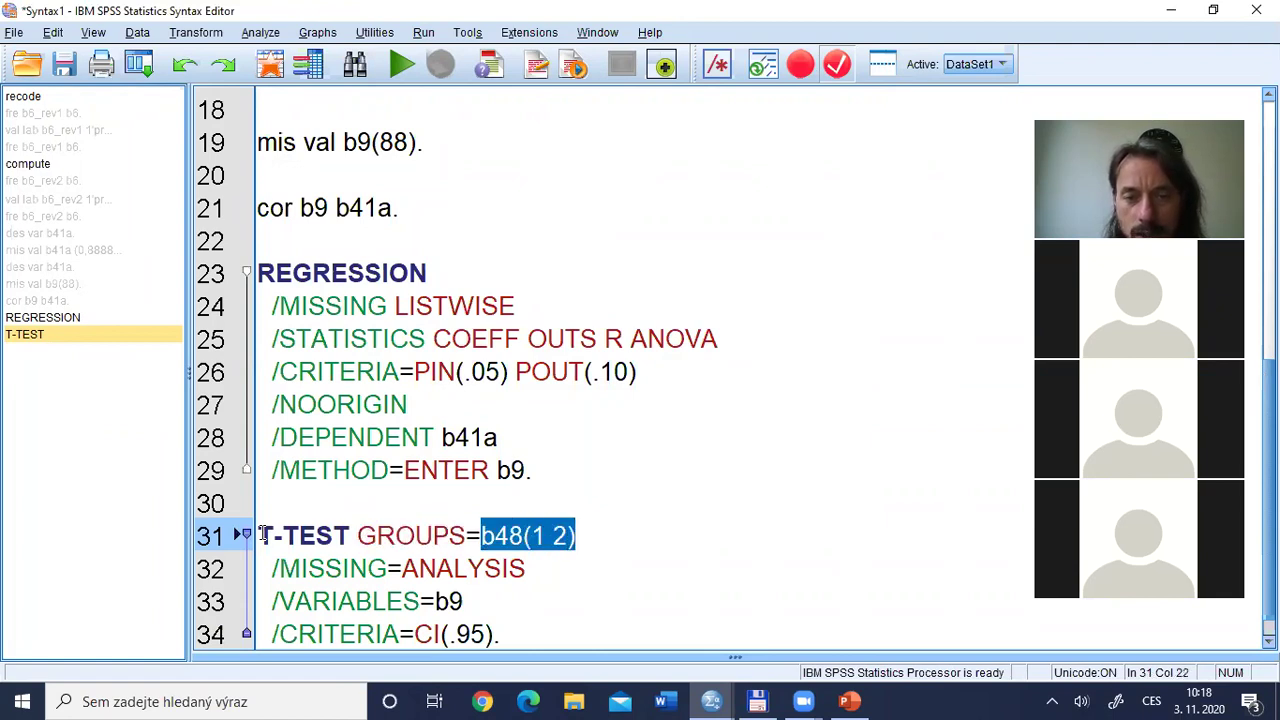
- Highlight the /MISSING=ANALYSIS and /CRITERIA=CI(.95) subcommands of the T-TEST command in turn
key(Down)
key(Up)
key(Left)
key(Left)
key(Left)
key(End)
key(Down)
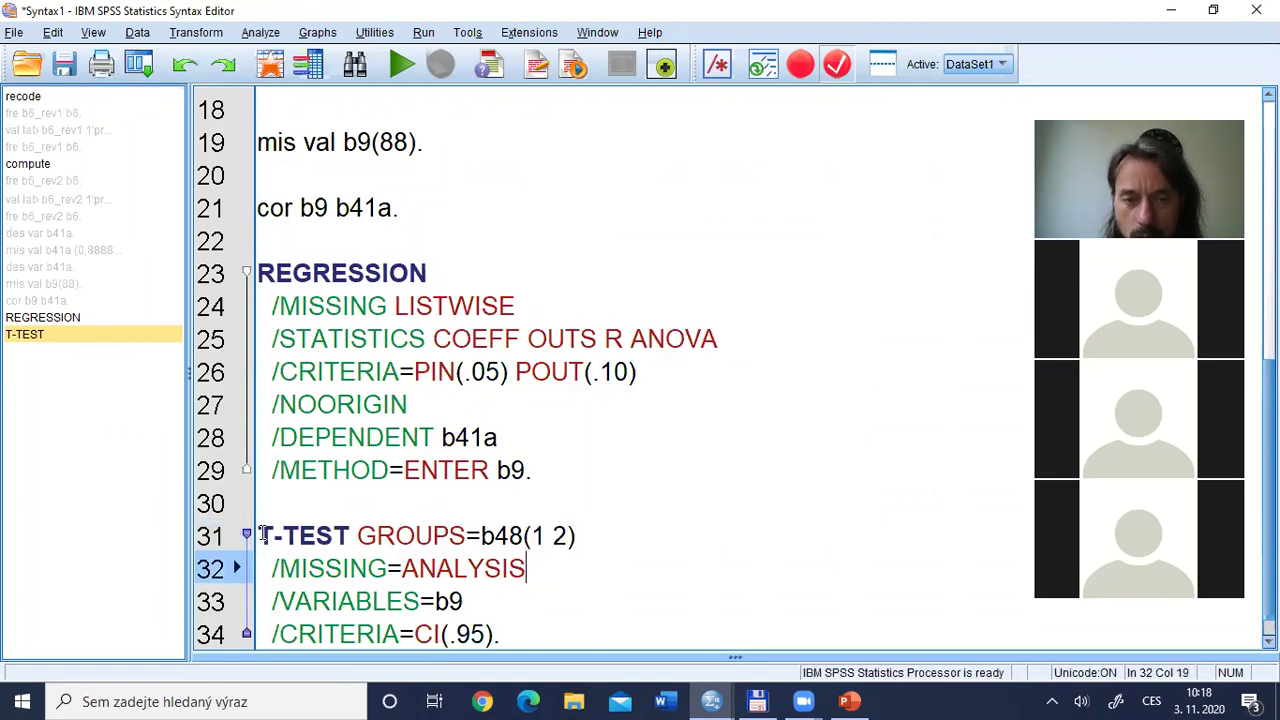
key(ctrl+shift+Left)
key(ctrl+shift+Left)
key(ctrl+shift+Left)
key(shift+Left)
key(shift+Left)
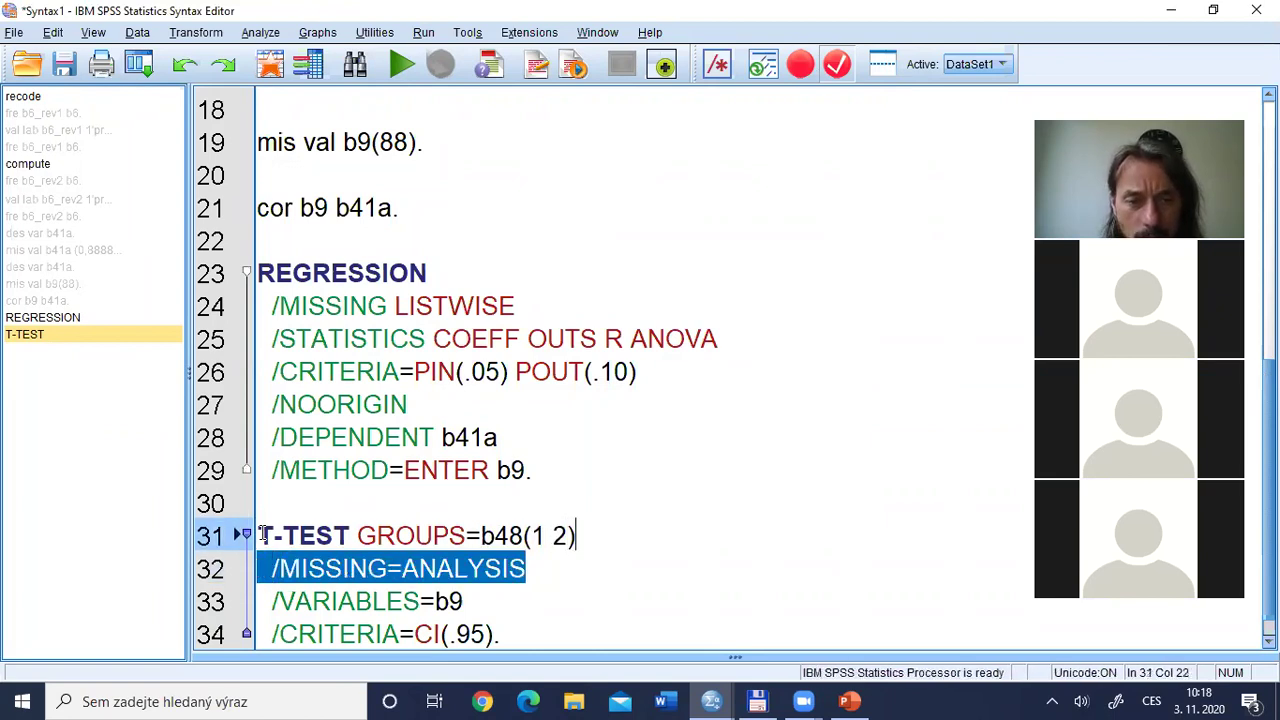
key(shift+Right)
key(shift+Right)
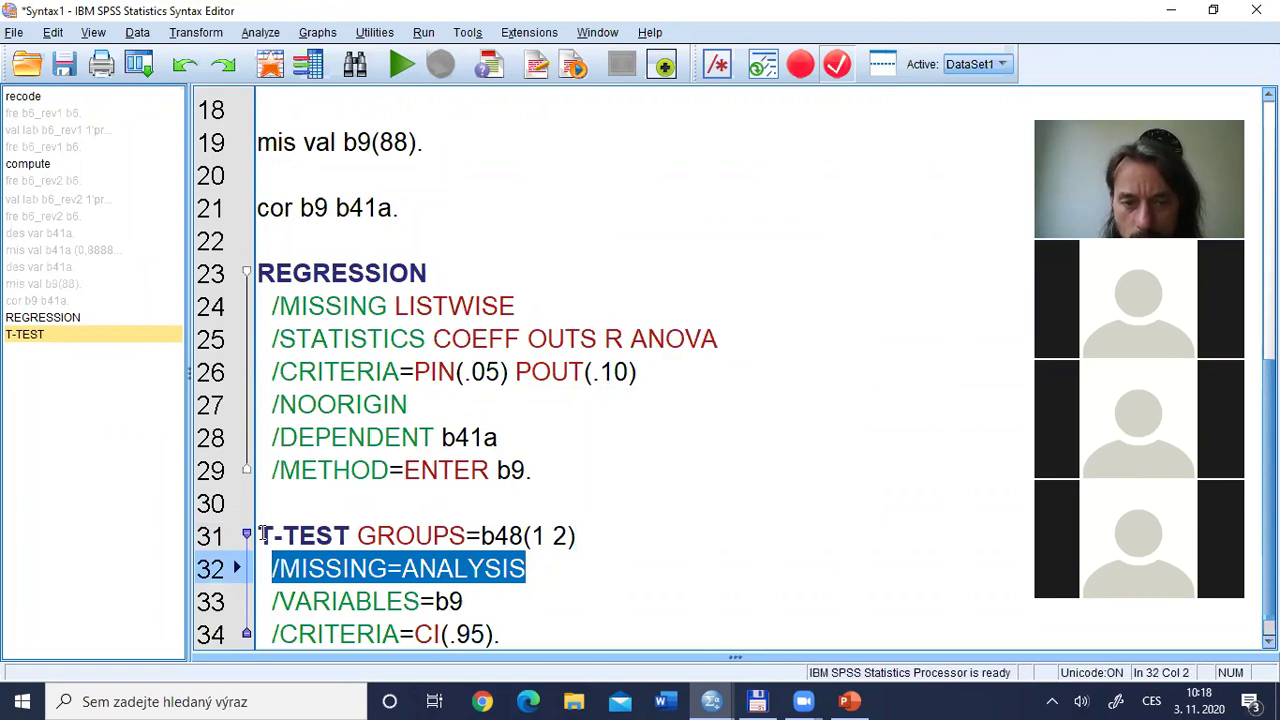
key(Down)
key(Down)
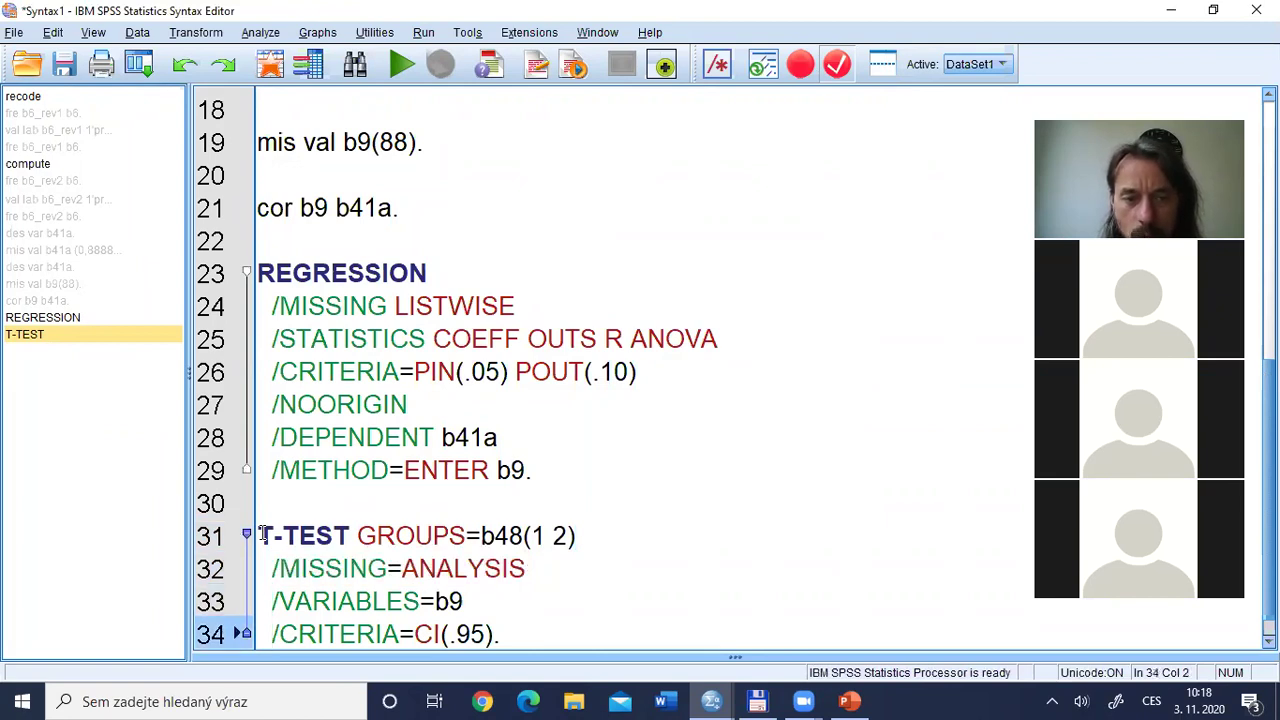
key(shift+Down)
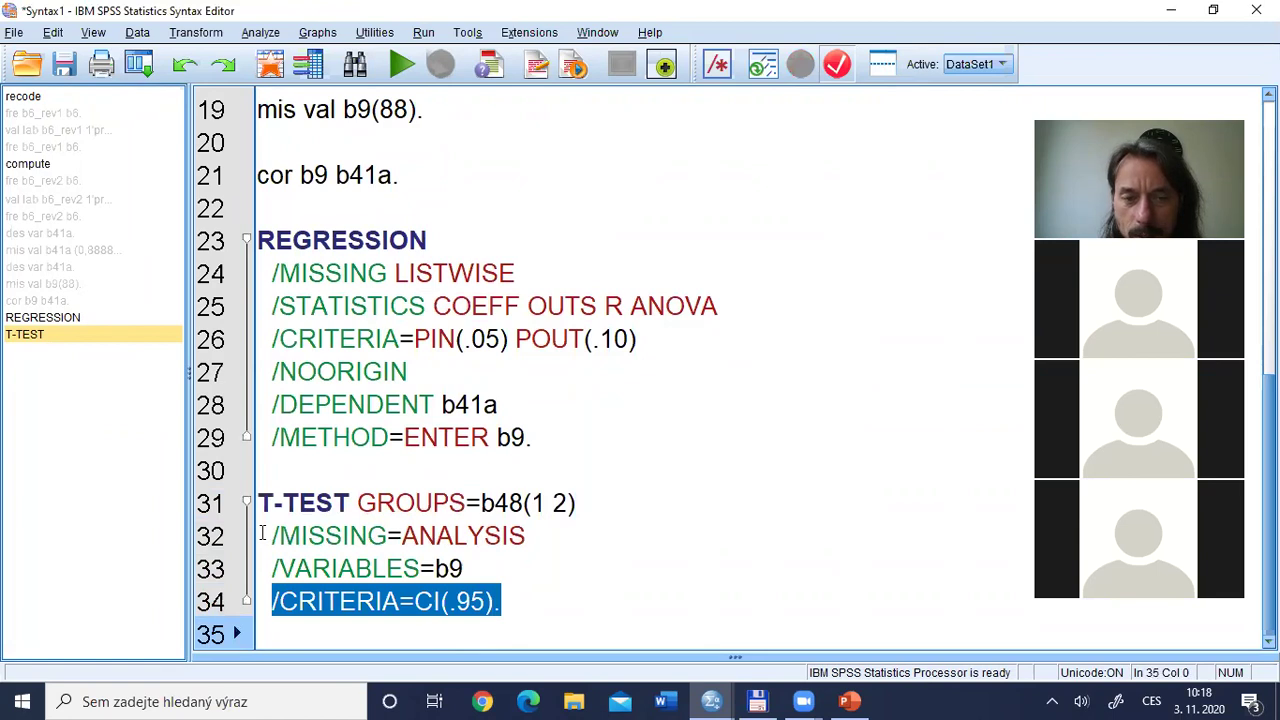
key(shift+Up)
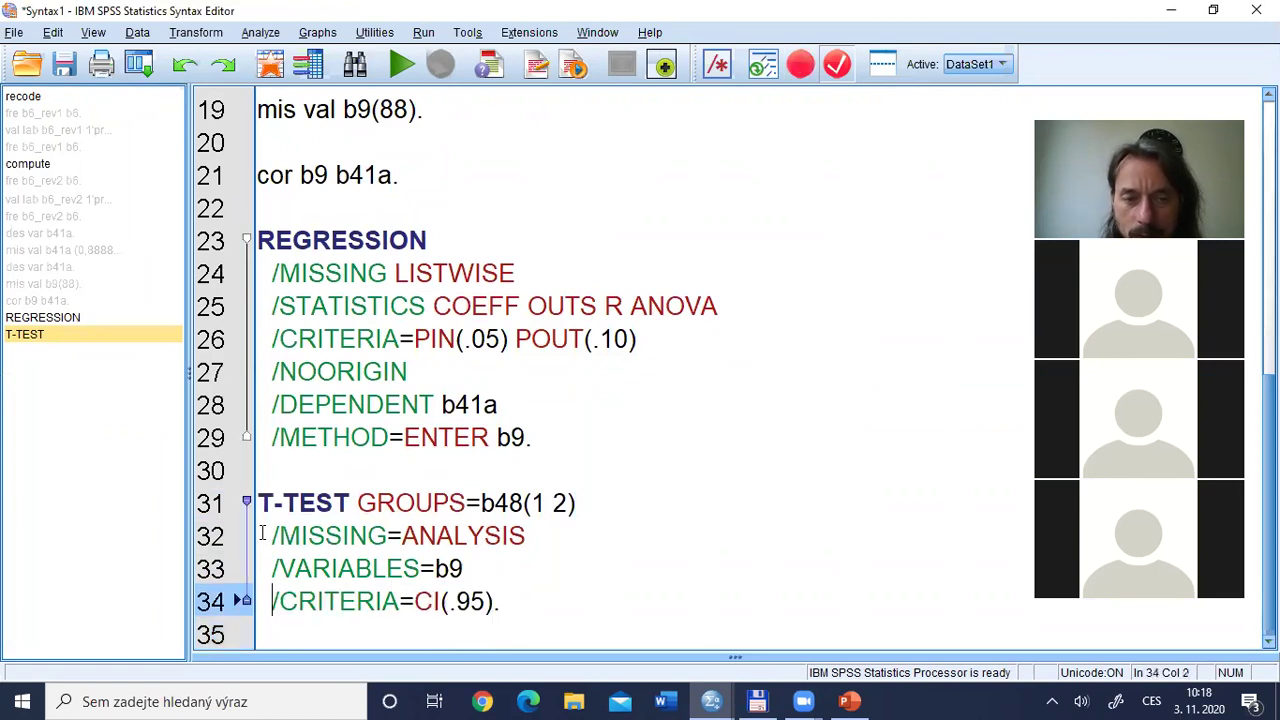
- Delete the /CRITERIA=CI(.95) subcommand so that the closing period directly follows /VARIABLES=b9
key(shift+Right)
key(shift+Right)
key(shift+Right)
key(shift+Right)
key(shift+Right)
key(shift+Right)
key(shift+Right)
key(shift+Right)
key(shift+Right)
key(shift+Right)
key(shift+Right)
key(shift+Right)
key(shift+Right)
key(shift+Right)
key(shift+Right)
key(shift+Right)
key(shift+Right)
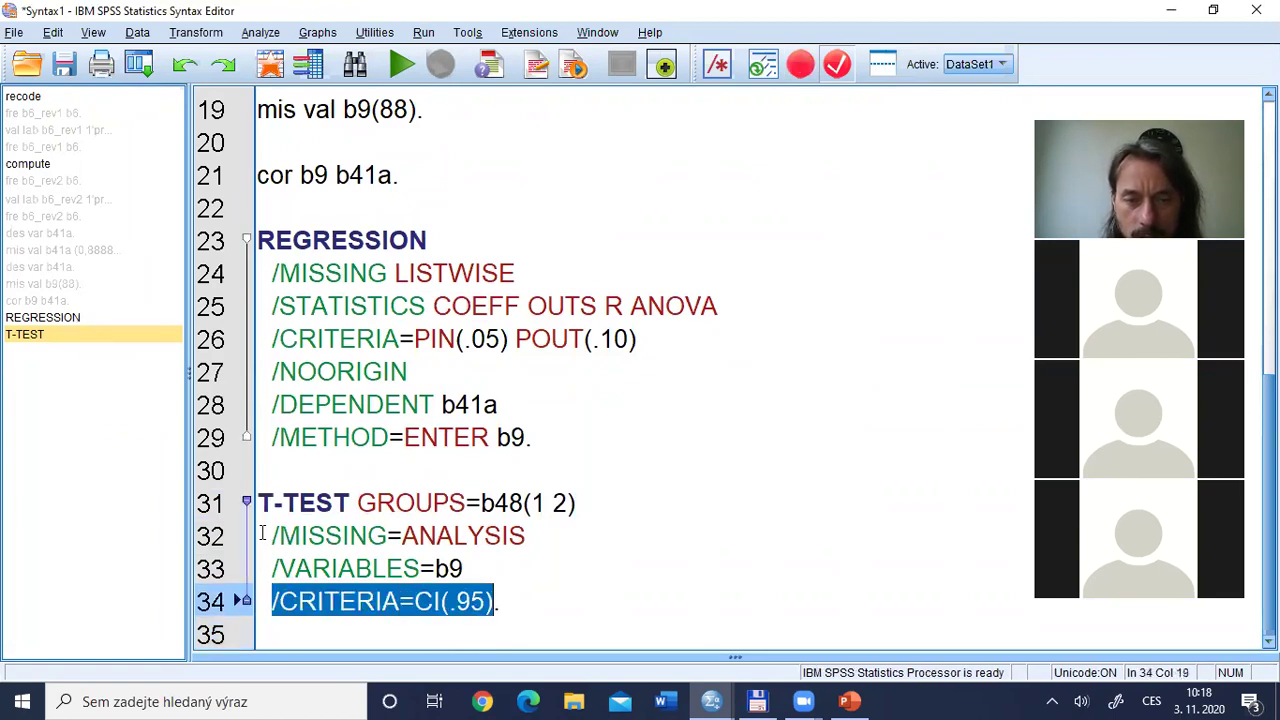
key(Delete)
key(BackSpace)
key(BackSpace)
- Remove the /MISSING=ANALYSIS subcommand and its empty line from the T-TEST command
key(Up)
key(Left)
key(Left)
key(Left)
key(Left)
key(Home)
key(shift+Right)
key(shift+Right)
key(shift+Right)
key(shift+Right)
key(shift+Right)
key(shift+Right)
key(shift+Right)
key(shift+Right)
key(shift+Right)
key(shift+Right)
key(shift+Right)
key(shift+Right)
key(shift+Right)
key(shift+Right)
key(shift+Right)
key(shift+Right)
key(shift+Right)
key(shift+Right)
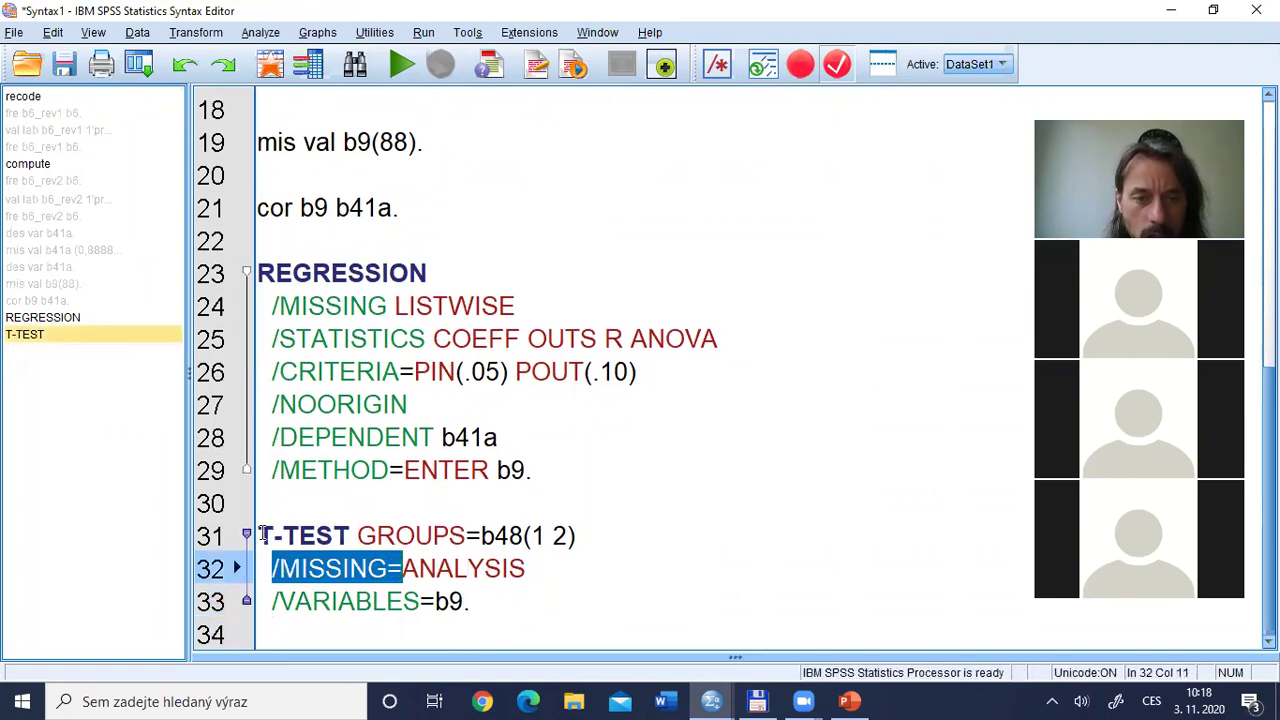
key(shift+Left)
key(Delete)
key(BackSpace)
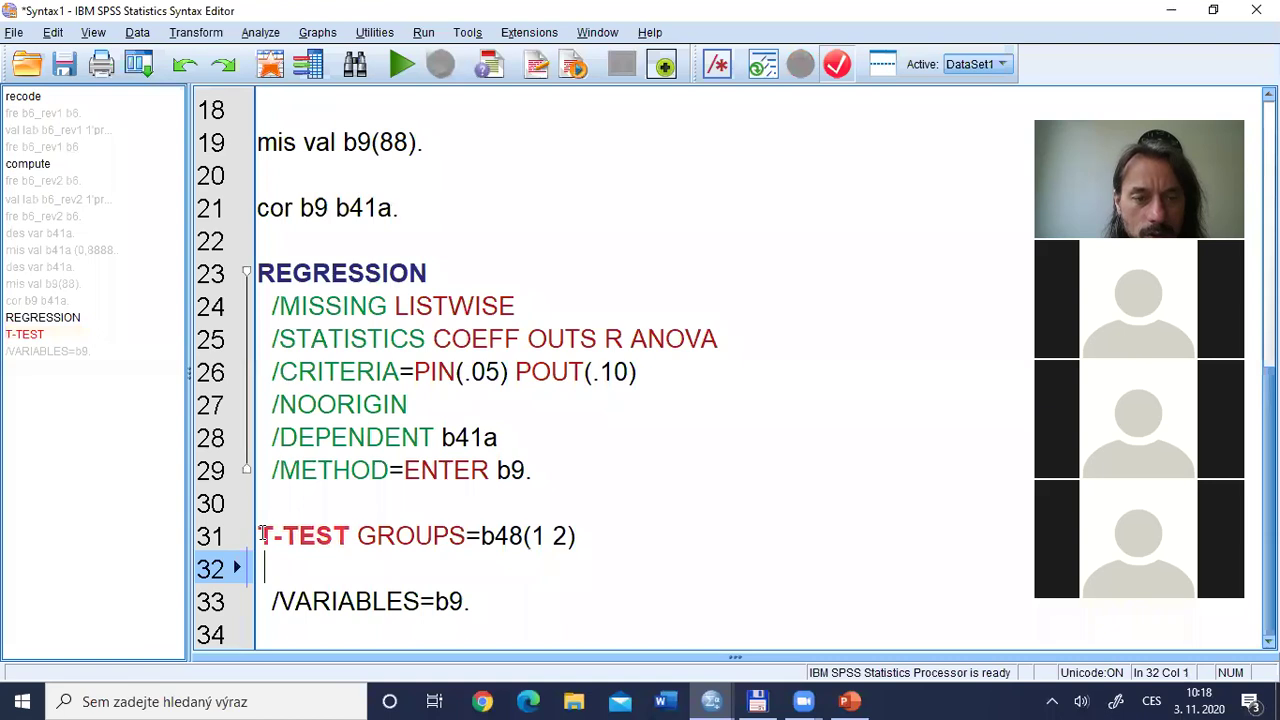
key(BackSpace)
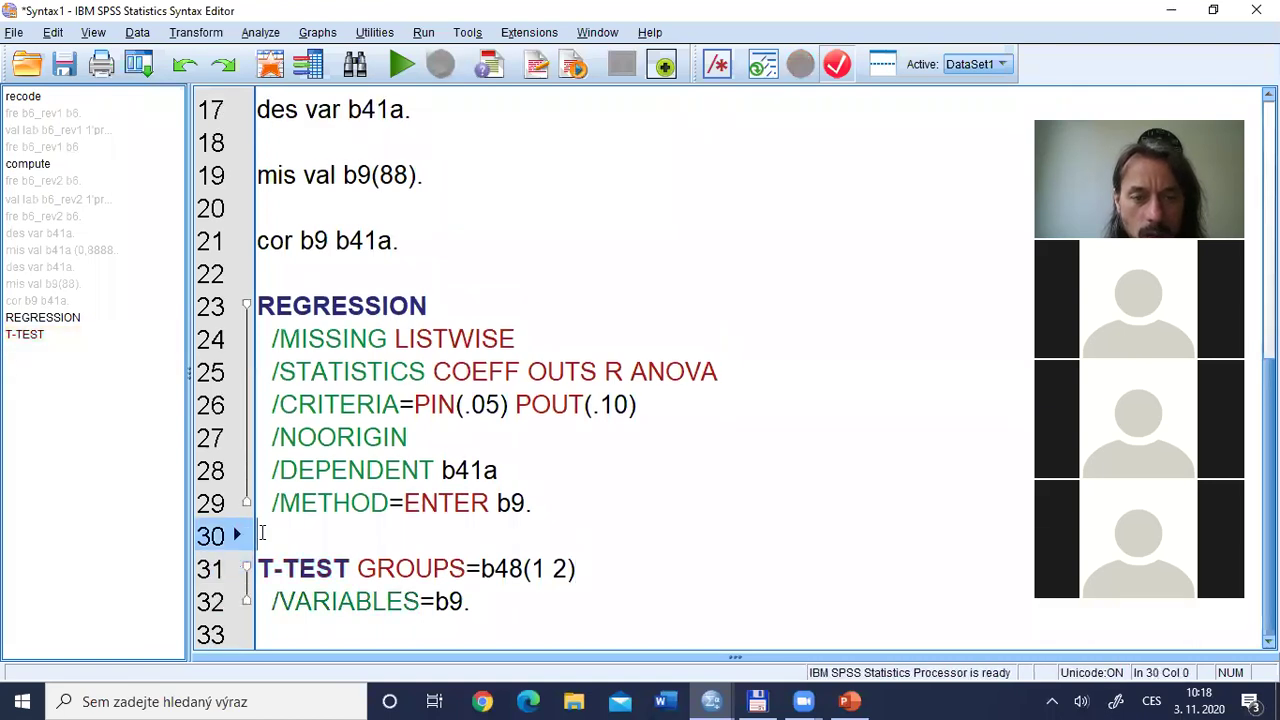
- Run the shortened T-TEST command and examine the Group Statistics and Independent Samples Test tables
drag(283, 566, 421, 600)
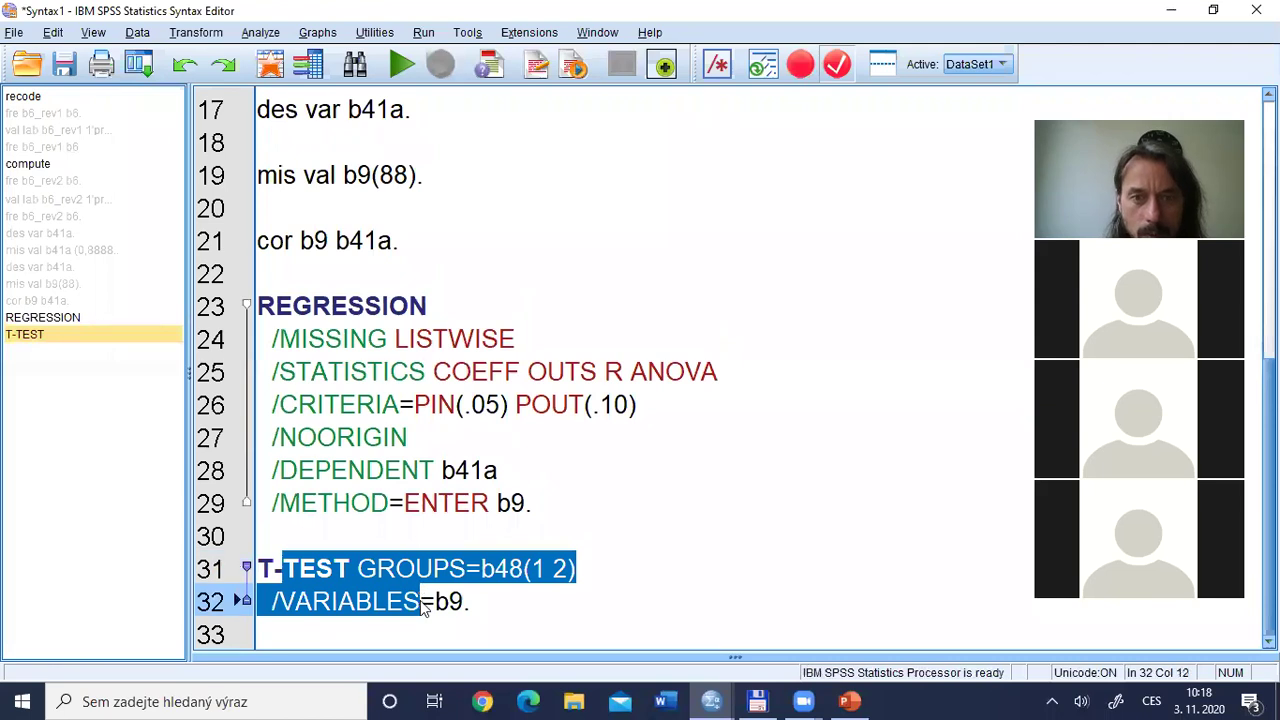
key(ctrl+r)
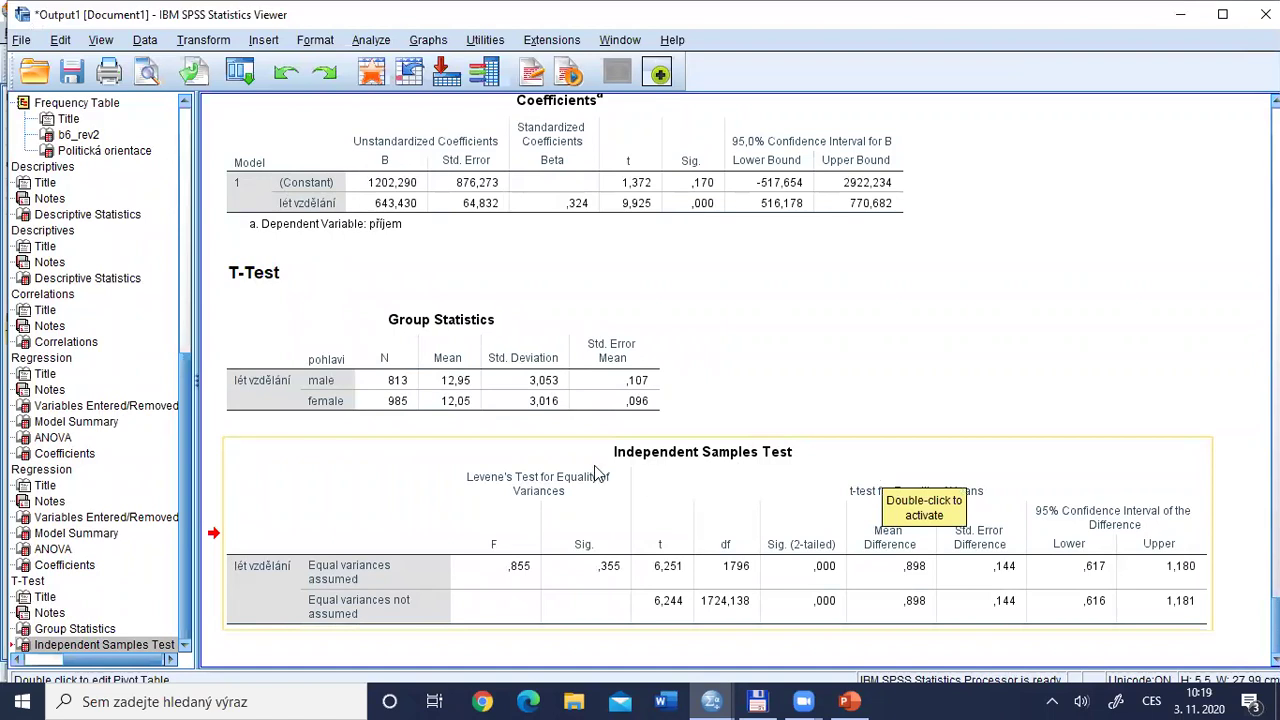
click(415, 390)
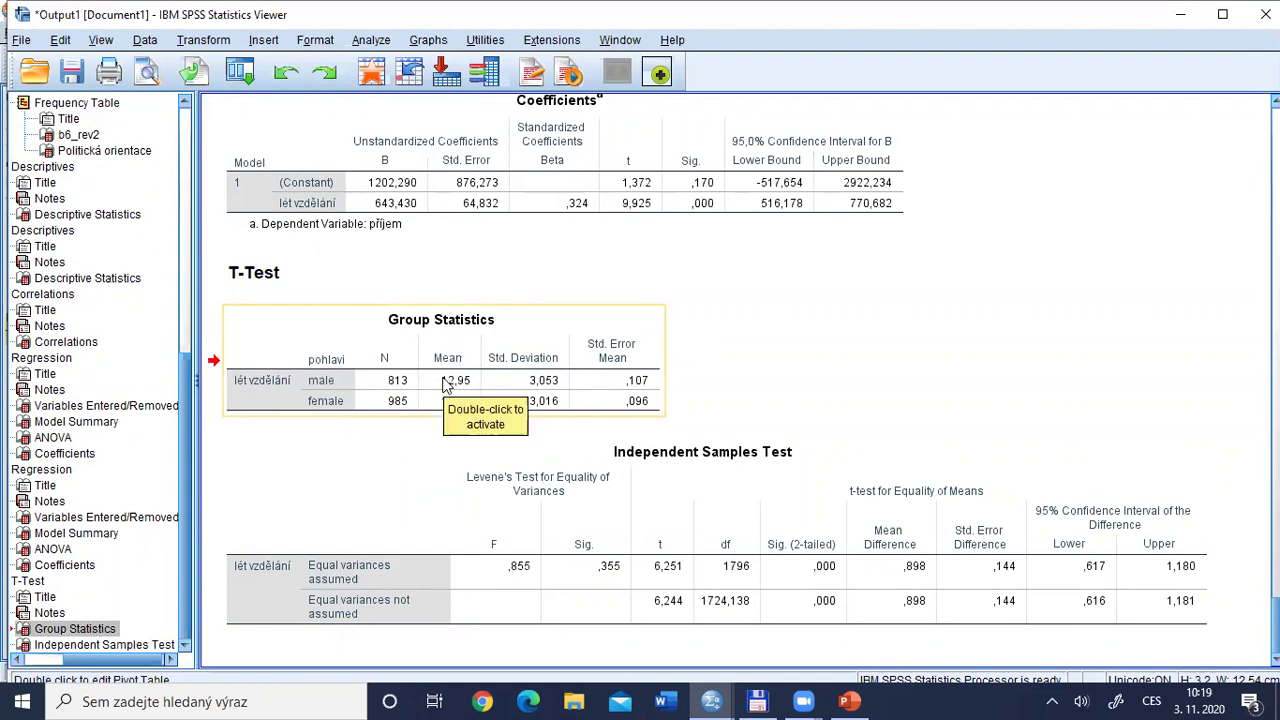
click(444, 402)
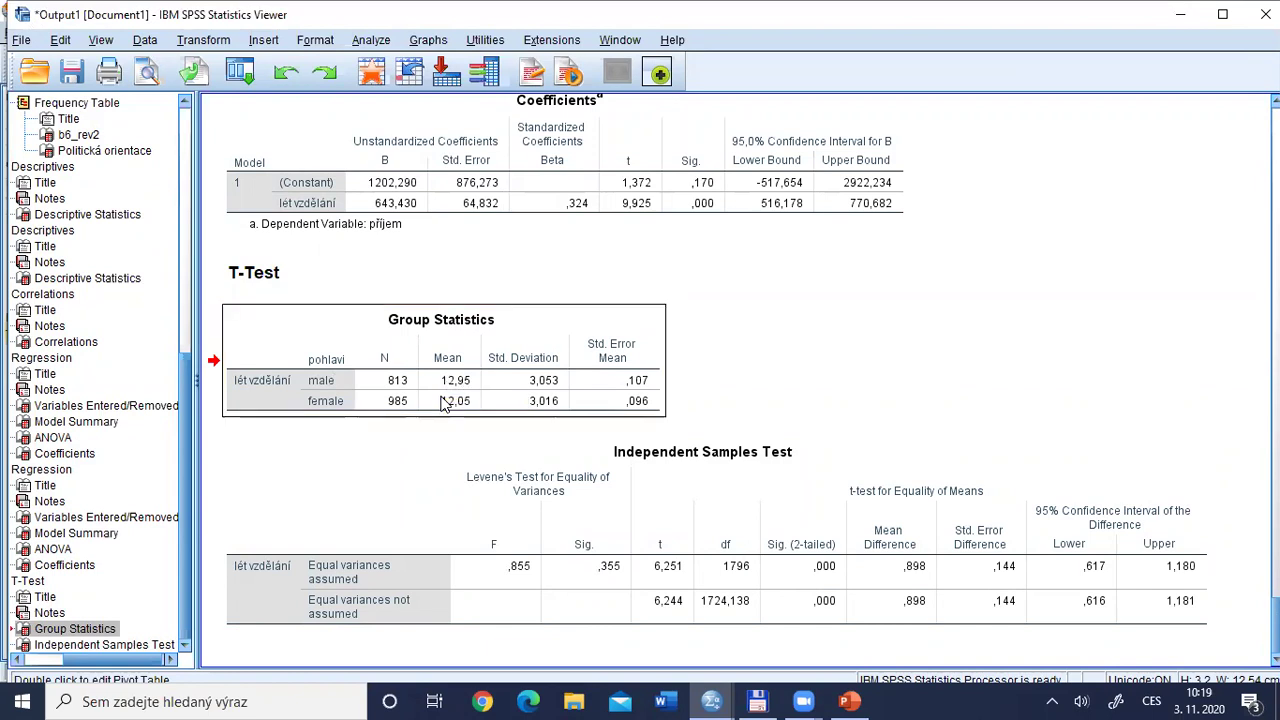
double_click(456, 408)
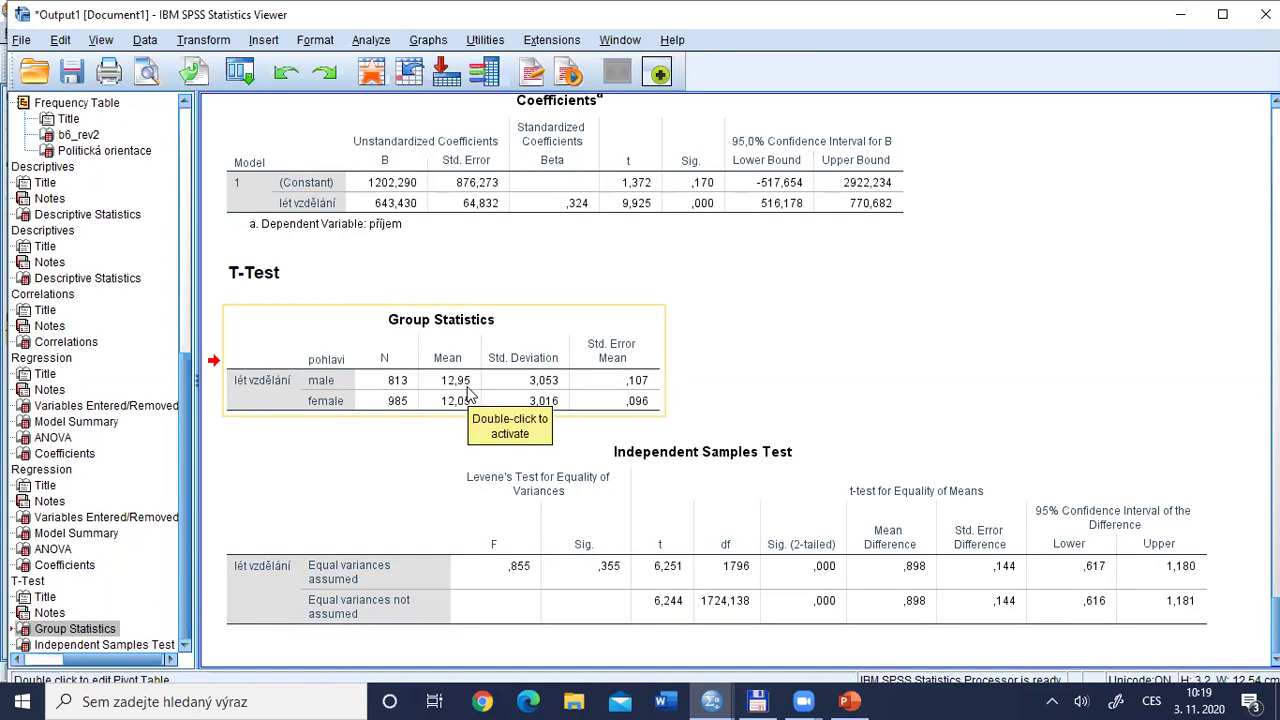
click(470, 450)
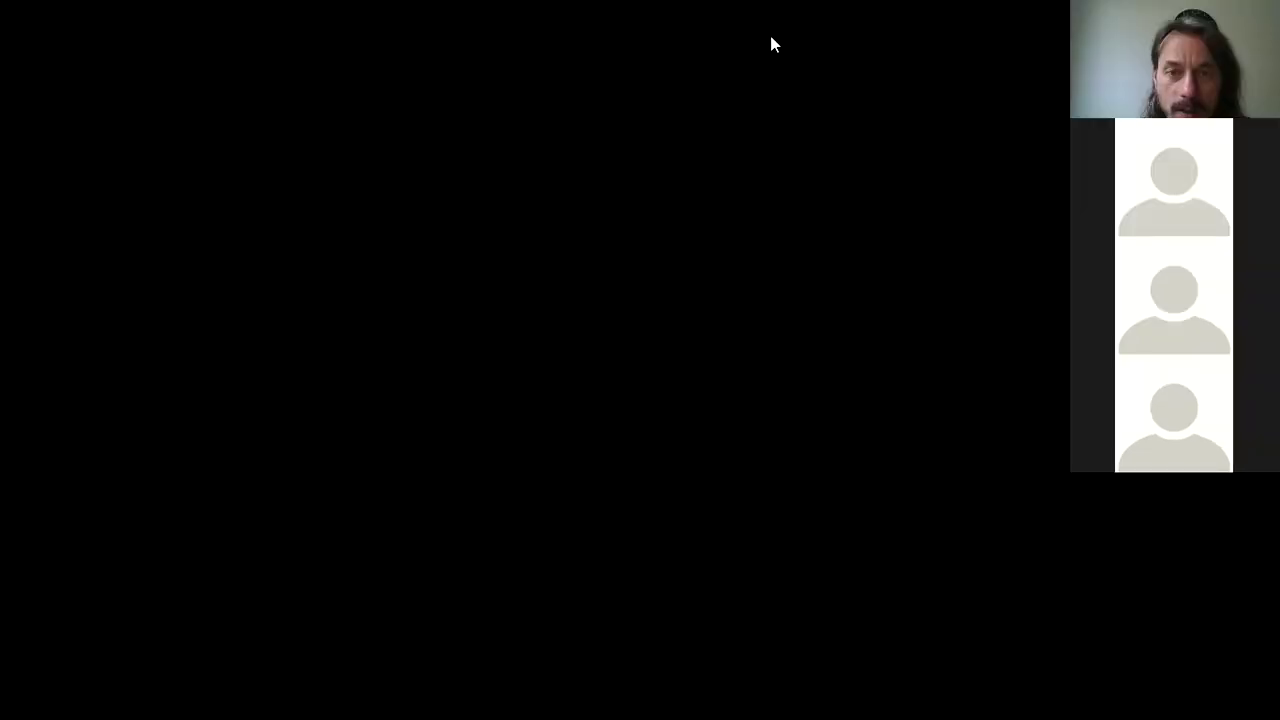
- Switch to PowerPoint to view the T-testy requirements slide, and return to the SPSS output window
key(alt+Tab)
key(Tab)
key(Tab)
key(Tab)
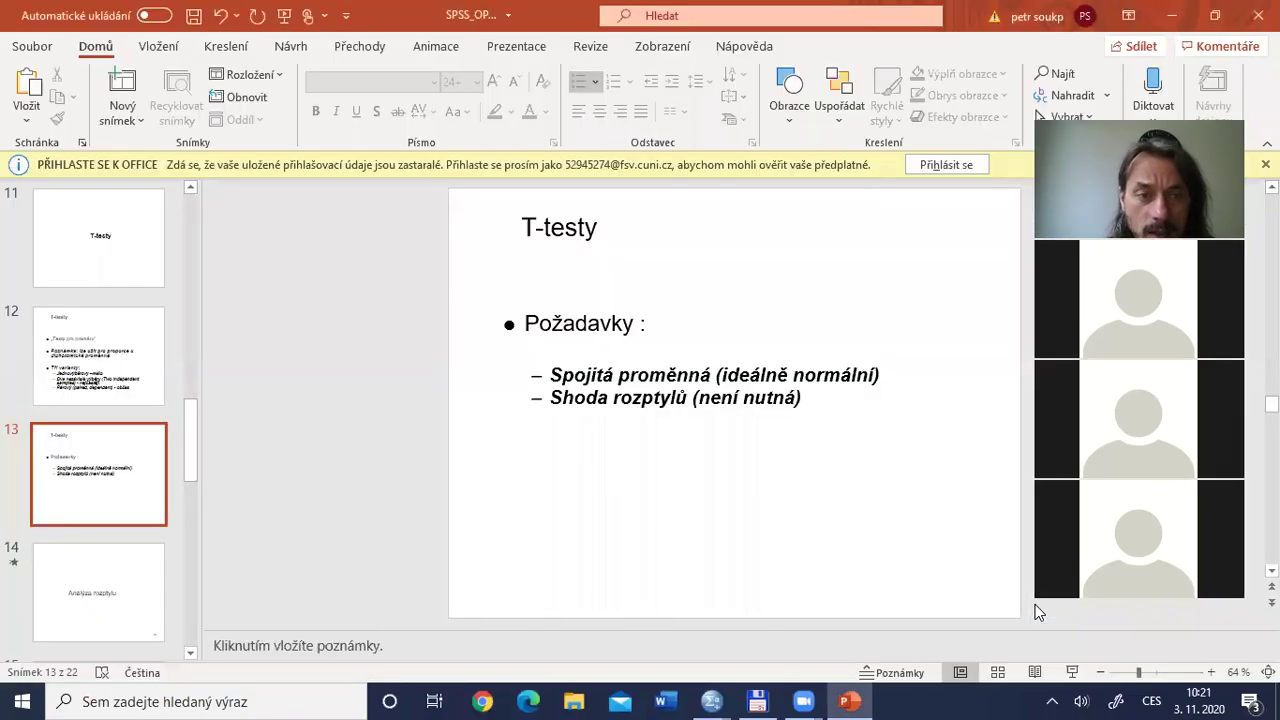
key(alt+Tab)
key(Tab)
key(Tab)
key(Tab)
key(Tab)
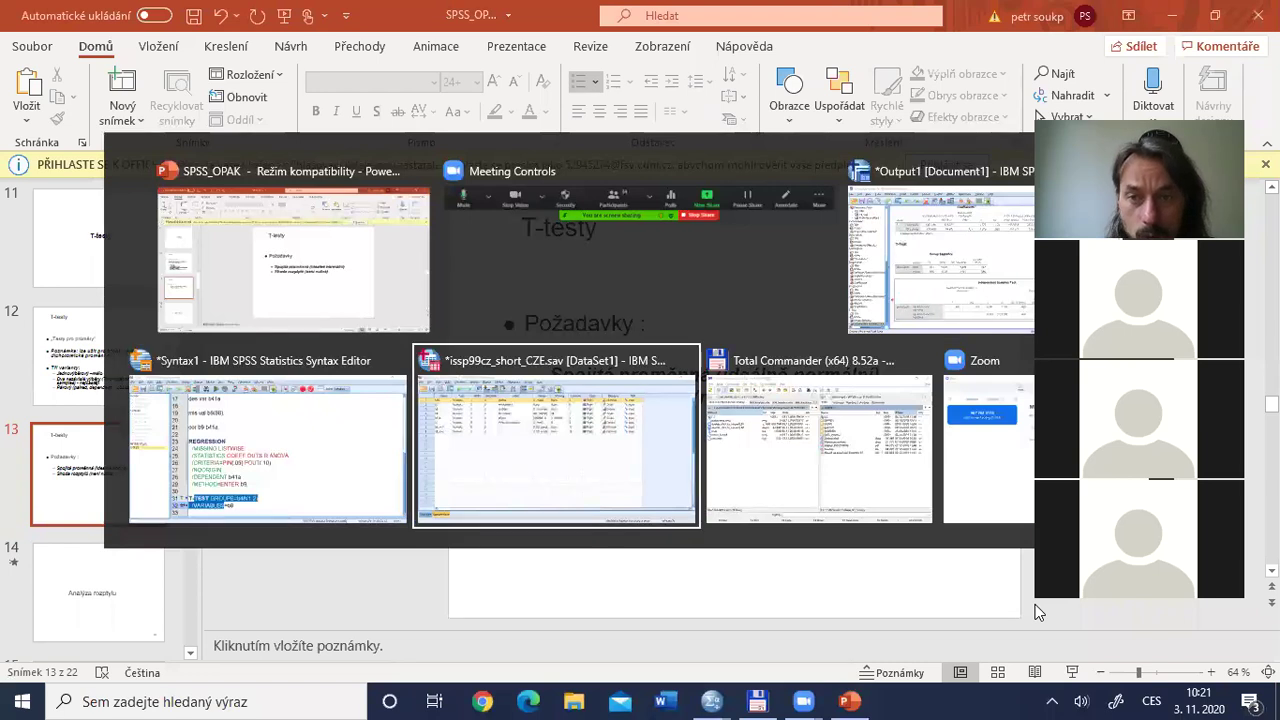
key(shift+Tab)
key(shift+Tab)
key(shift+Tab)
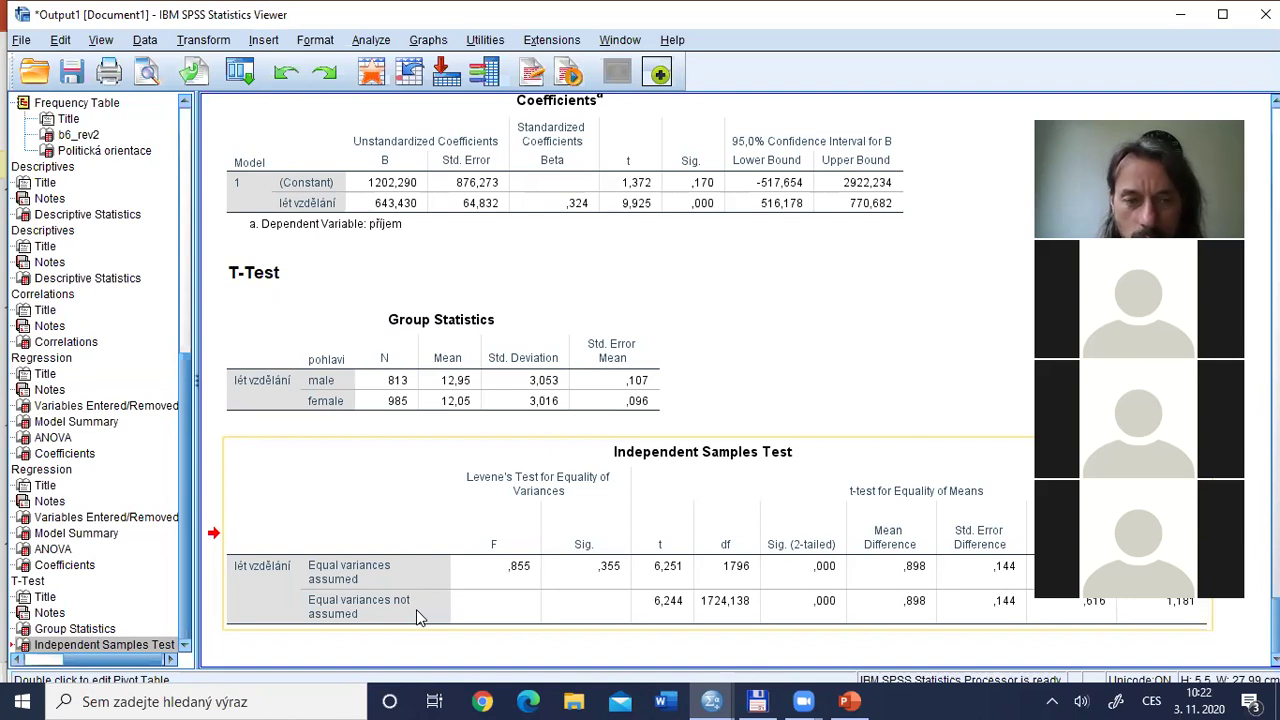
- Switch to the PowerPoint presentation and advance to the Analýza rozptylu slide
key(alt+Tab)
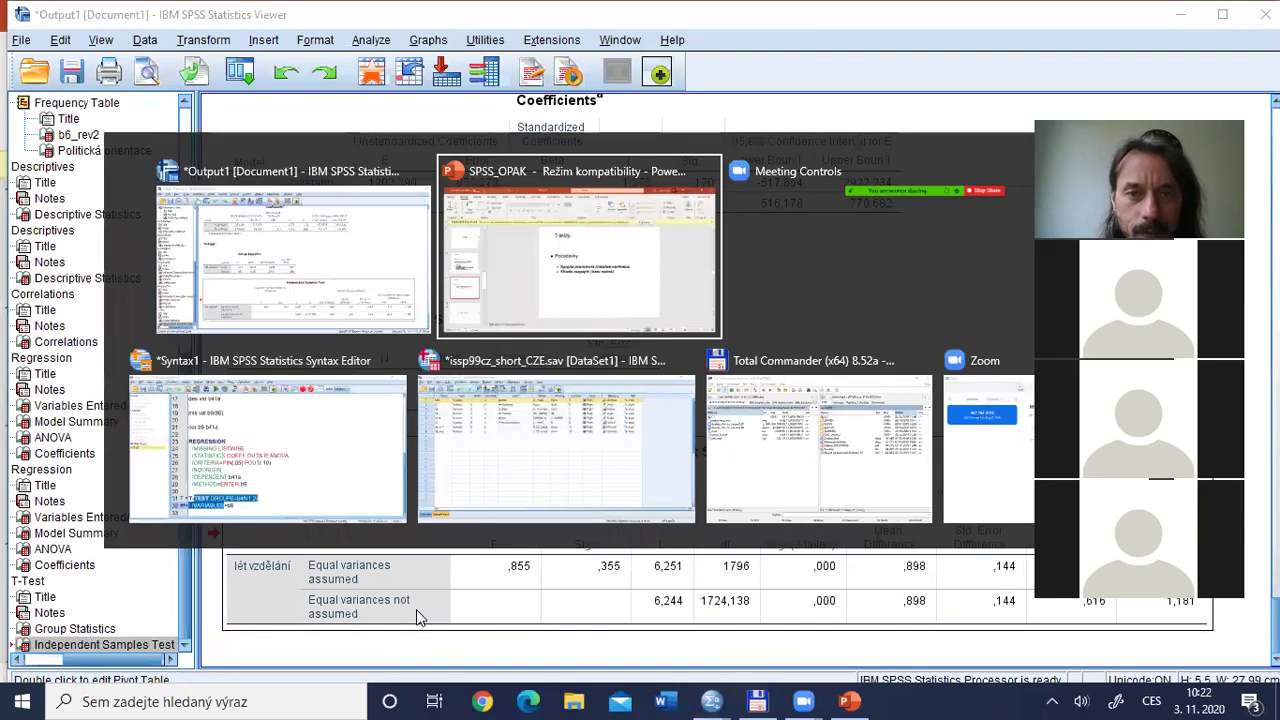
key(Page_Down)
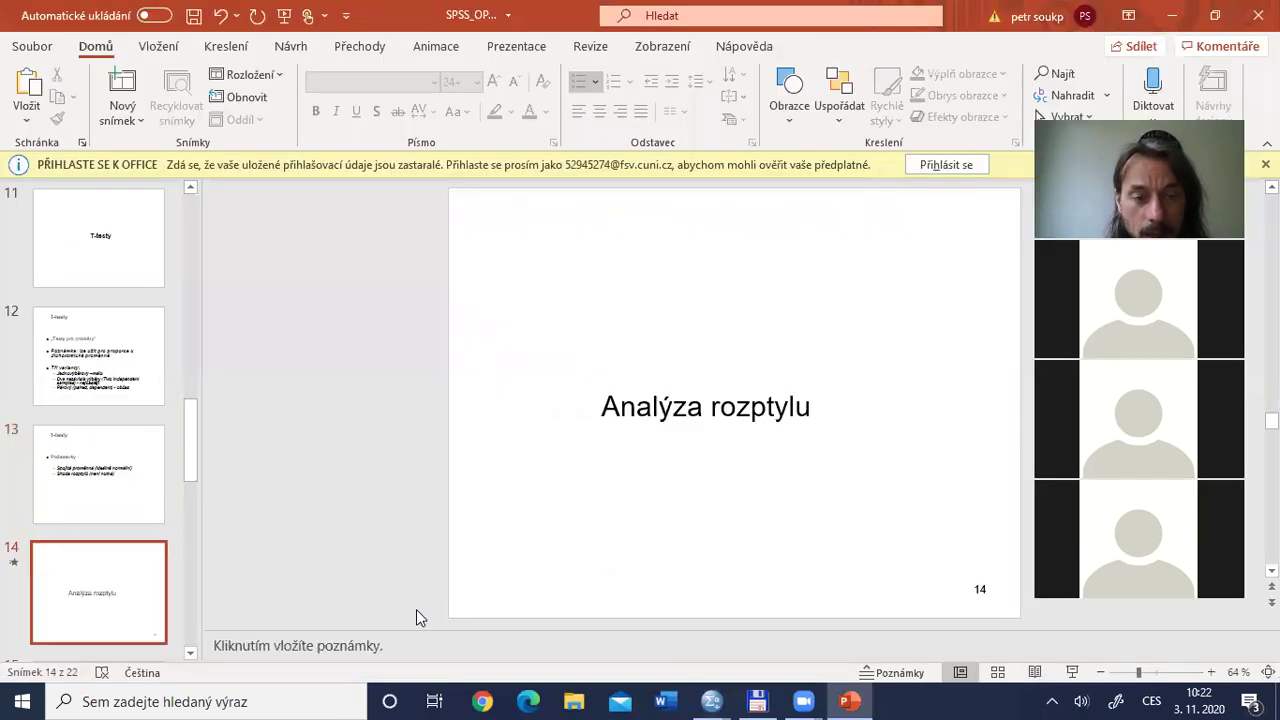
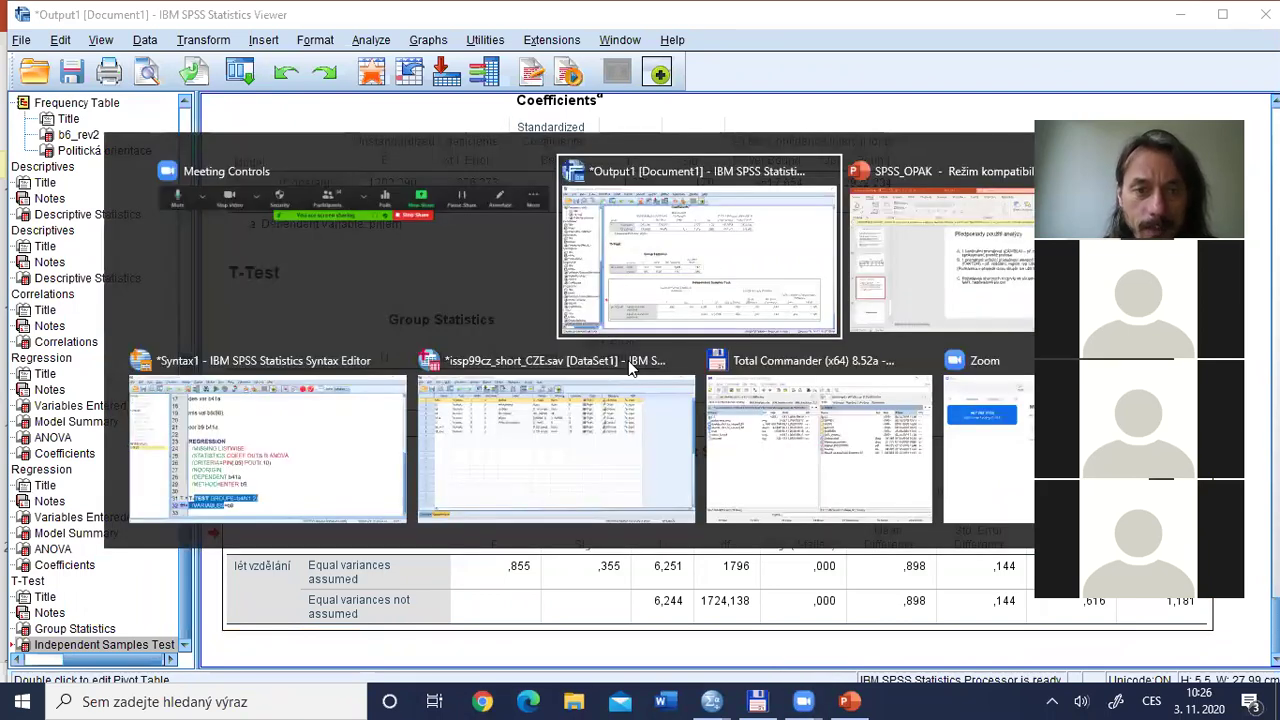
- Switch to the SPSS Data Editor and review the rows of b41a, b6, b6_rev1 and b6_rev2 in the variable list
click(628, 360)
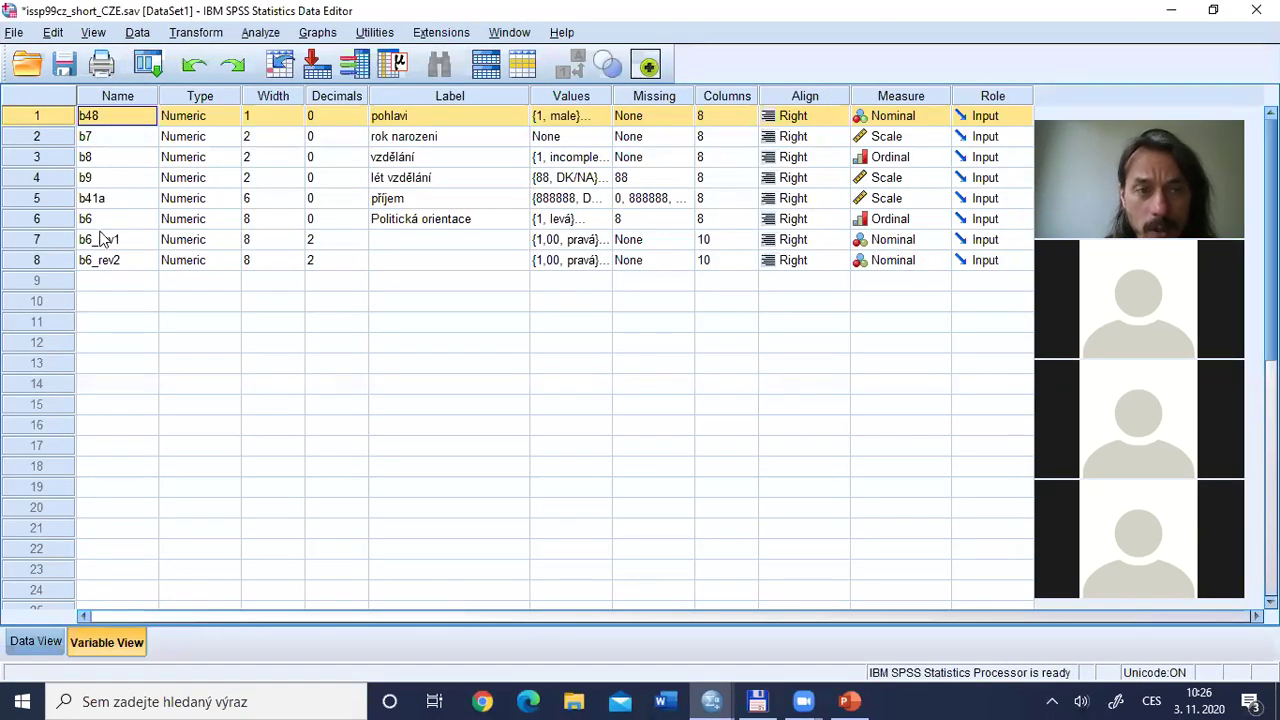
click(42, 198)
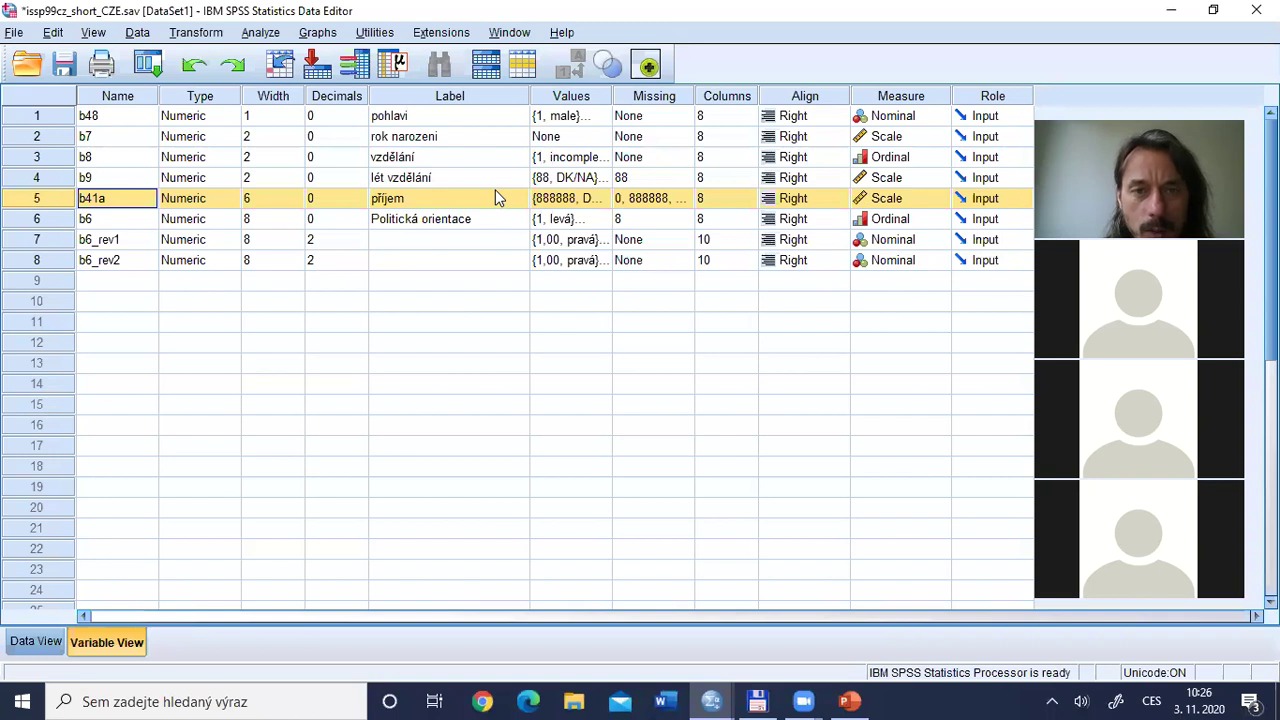
click(52, 218)
click(42, 244)
click(45, 262)
click(38, 222)
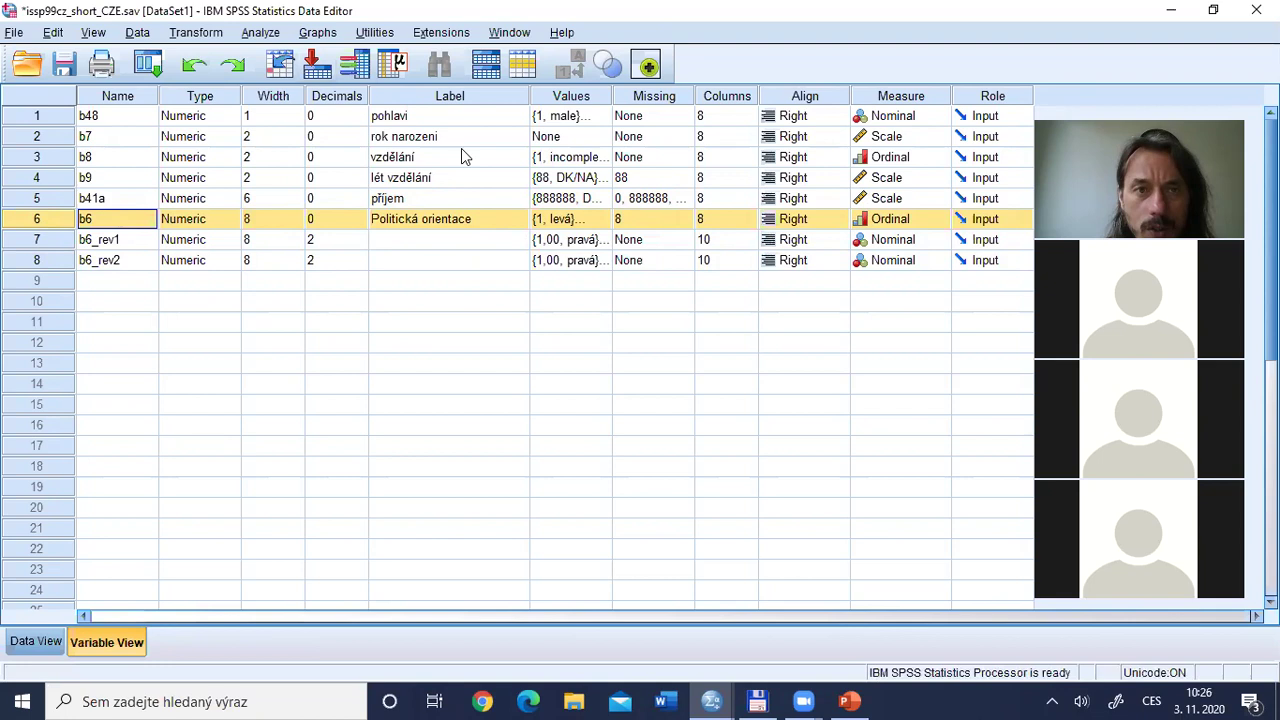
- Set up a One-Way ANOVA with příjem [b41a] as the dependent variable and Politická orientace [b6] as the factor
click(249, 37)
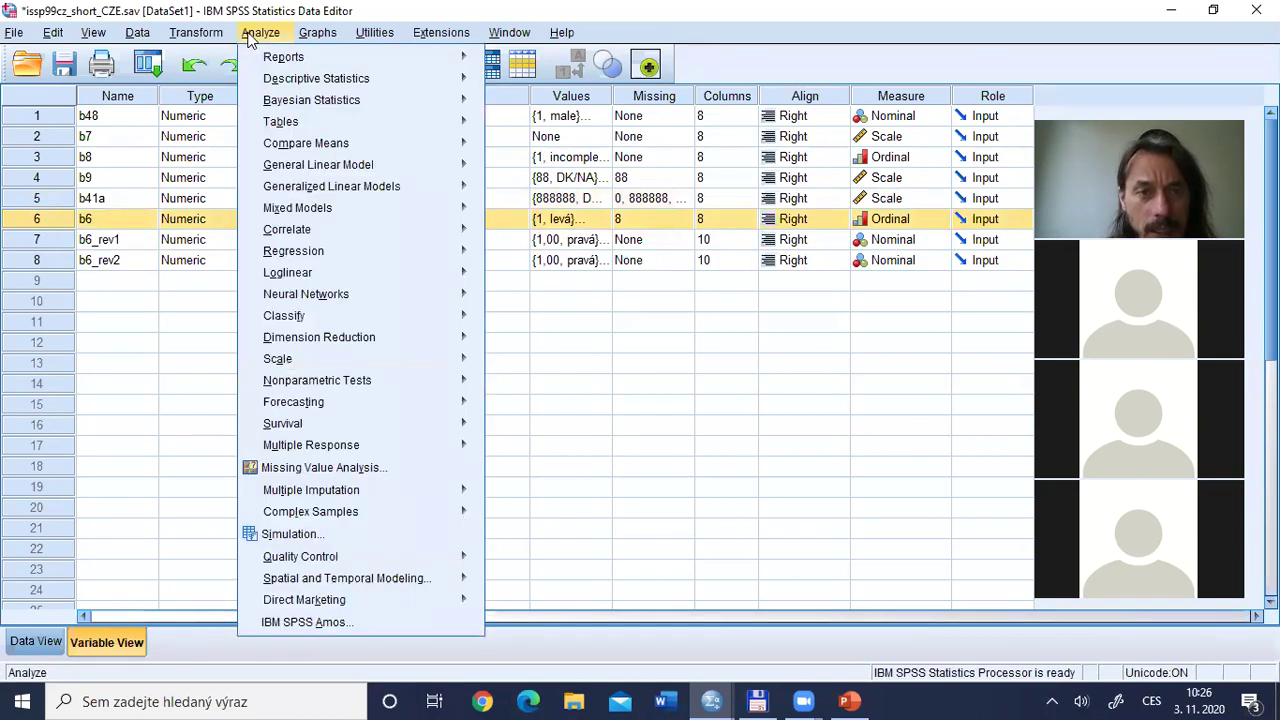
mouse_move(380, 170)
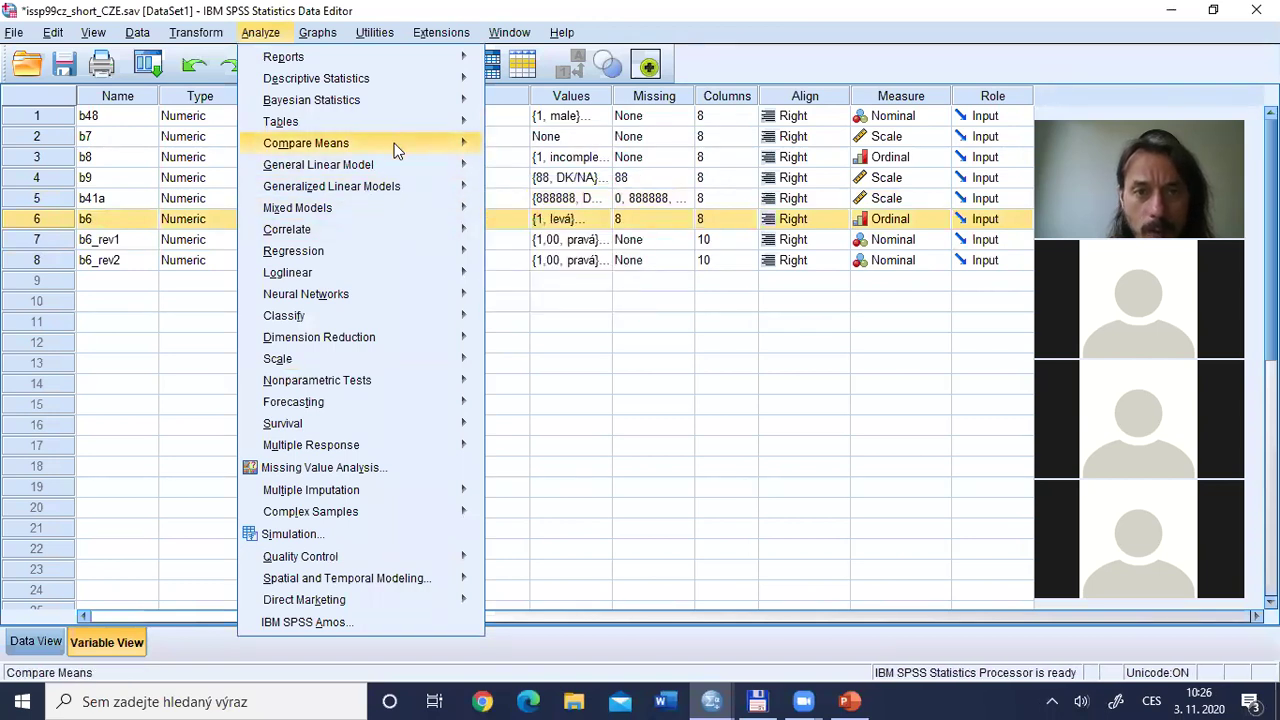
mouse_move(395, 150)
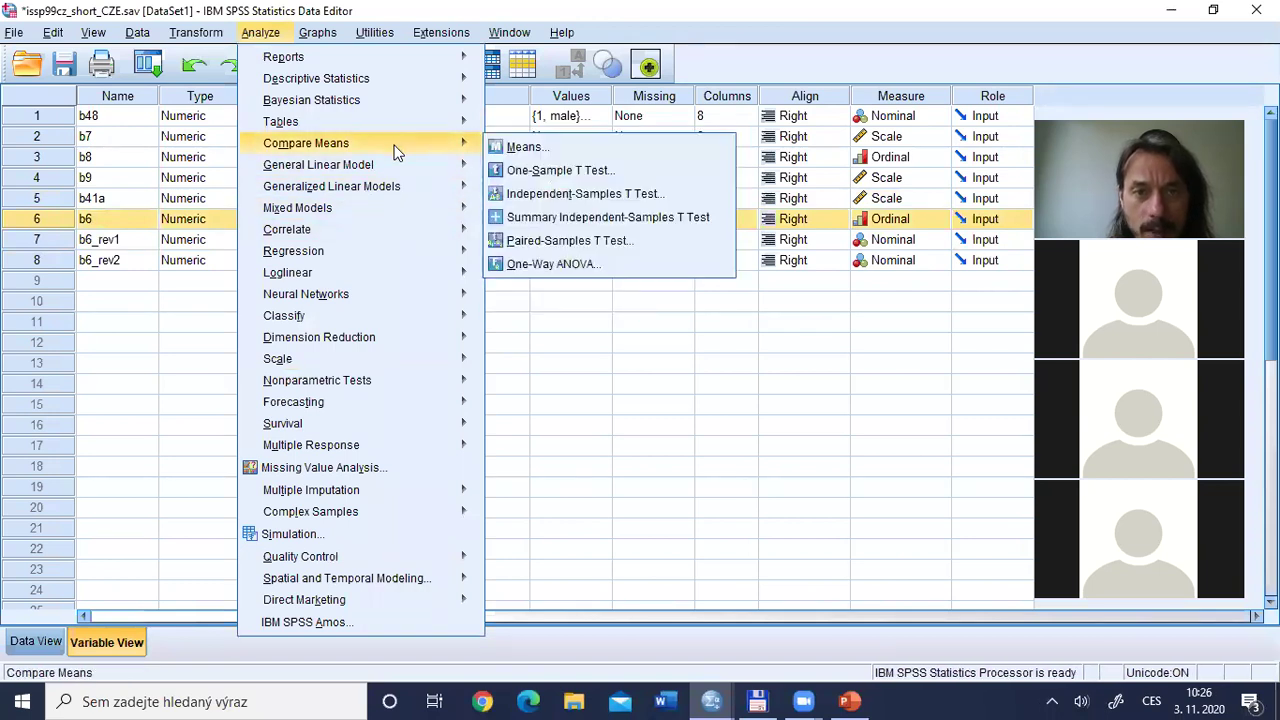
click(566, 266)
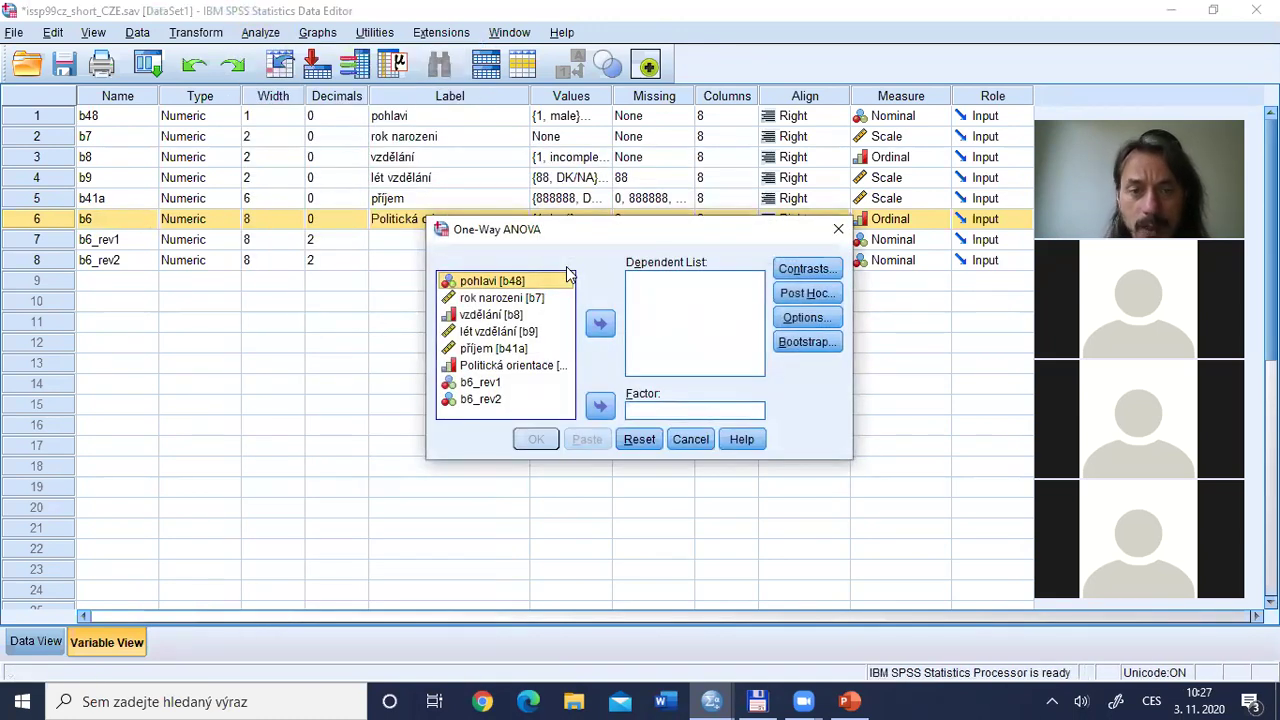
click(517, 350)
click(600, 323)
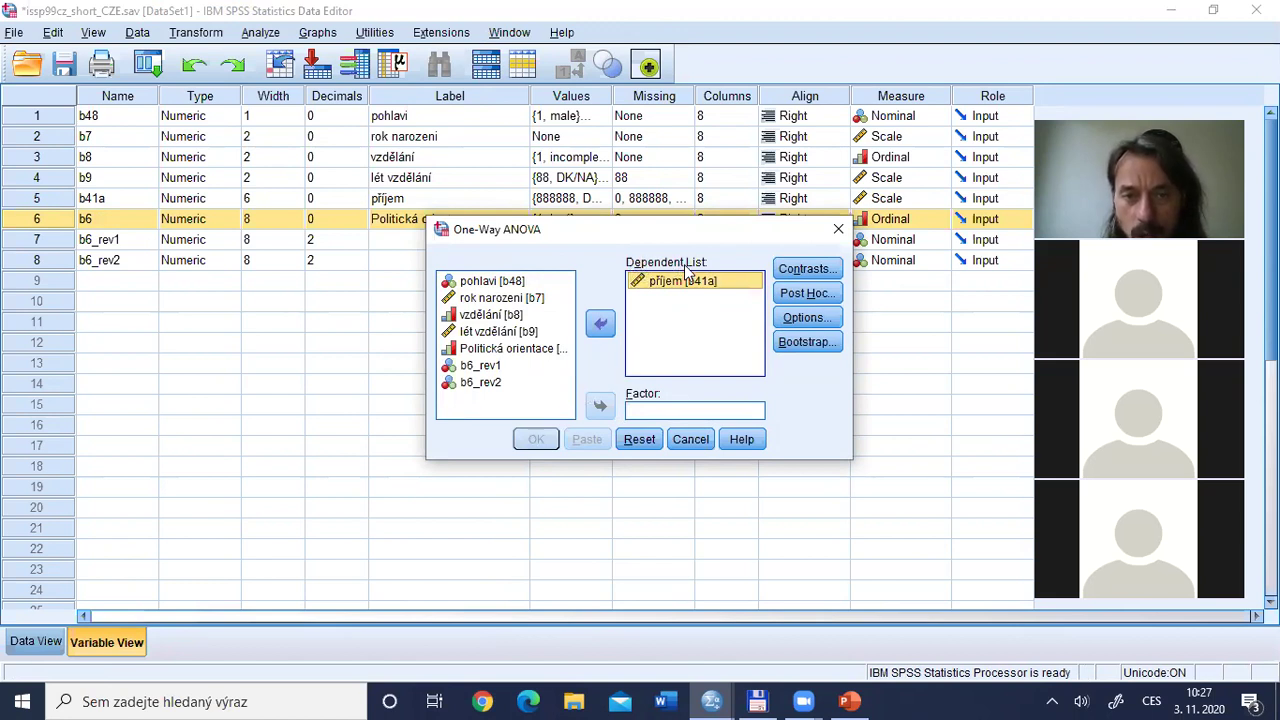
click(506, 350)
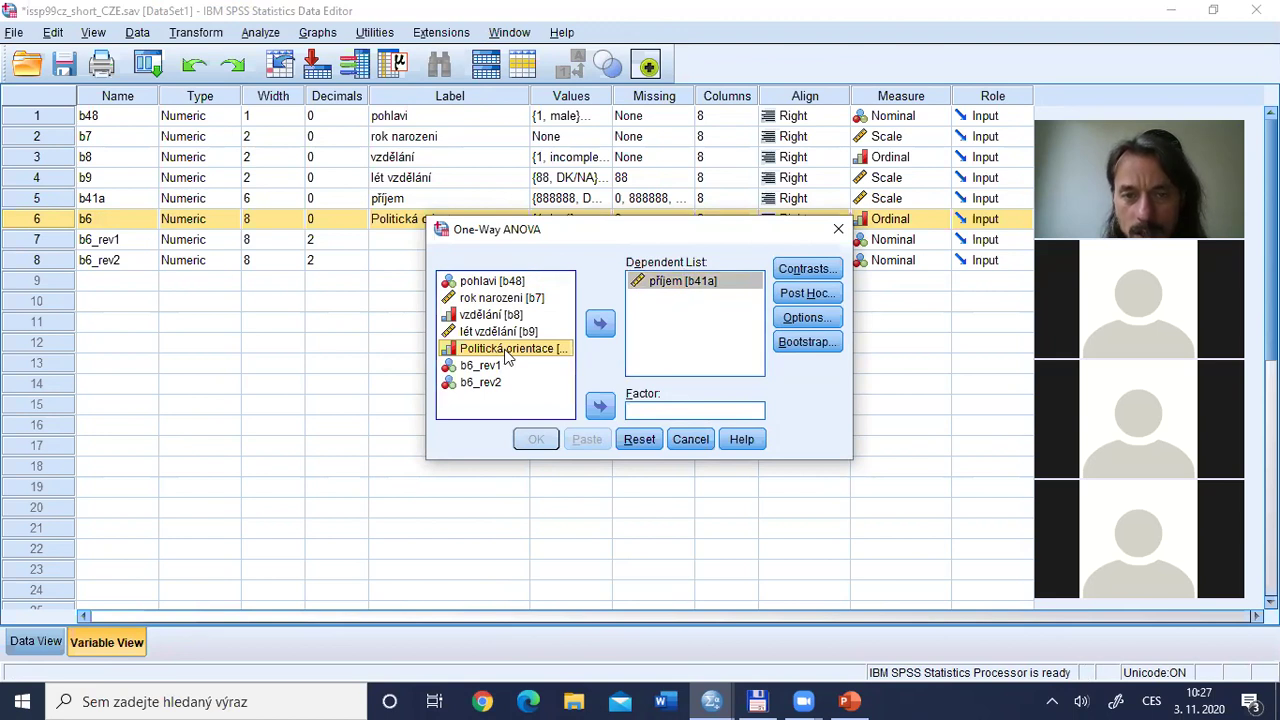
click(599, 408)
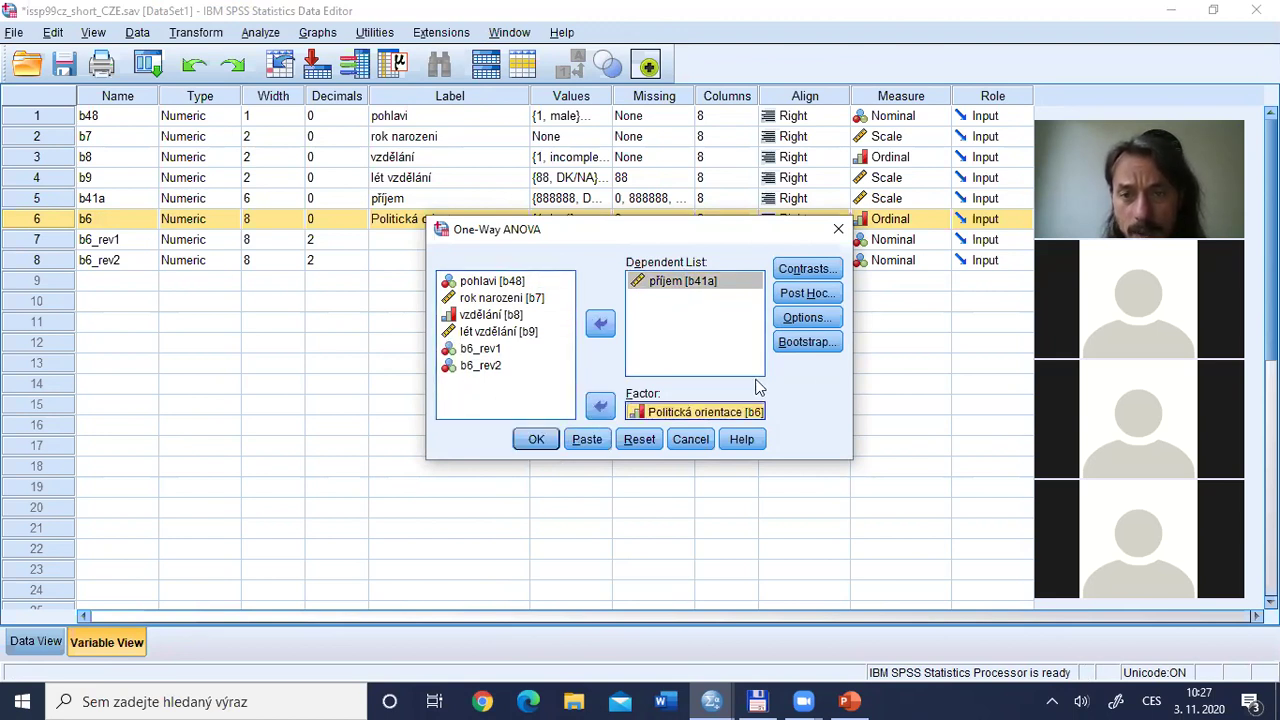
- Request Descriptive statistics and the Homogeneity of variance test for the ANOVA, and paste the command into the syntax
click(803, 319)
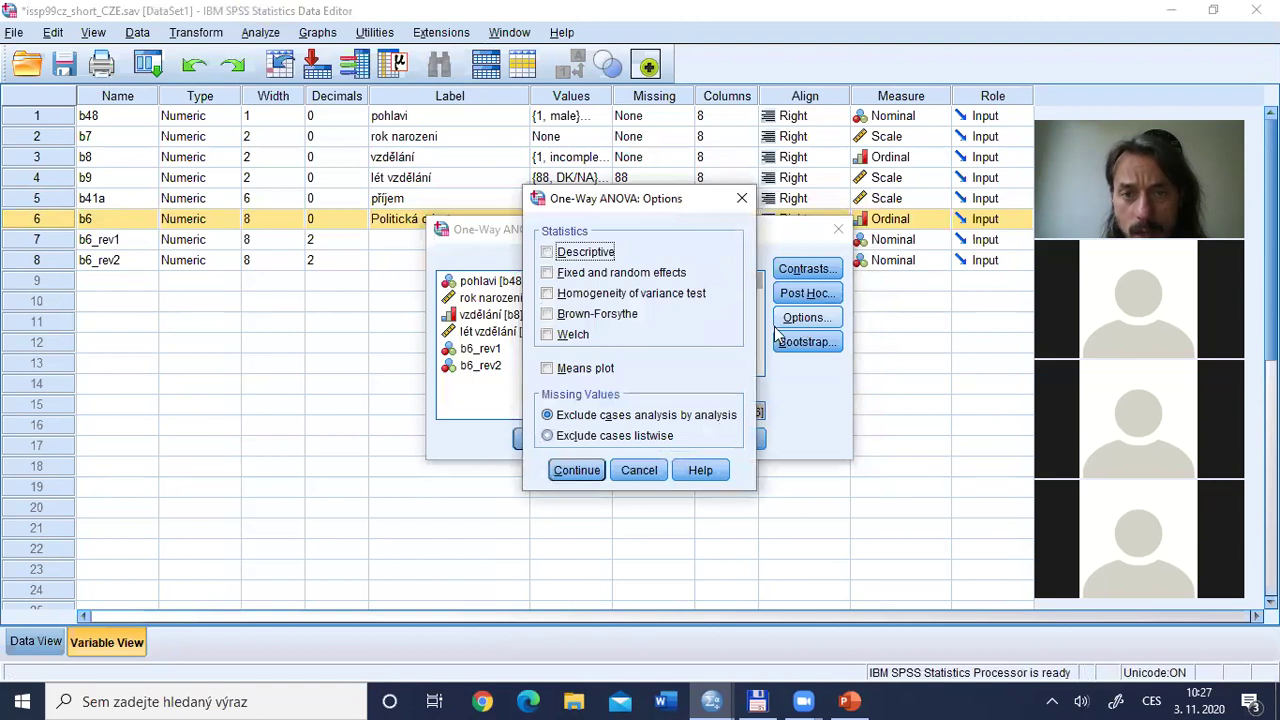
click(546, 253)
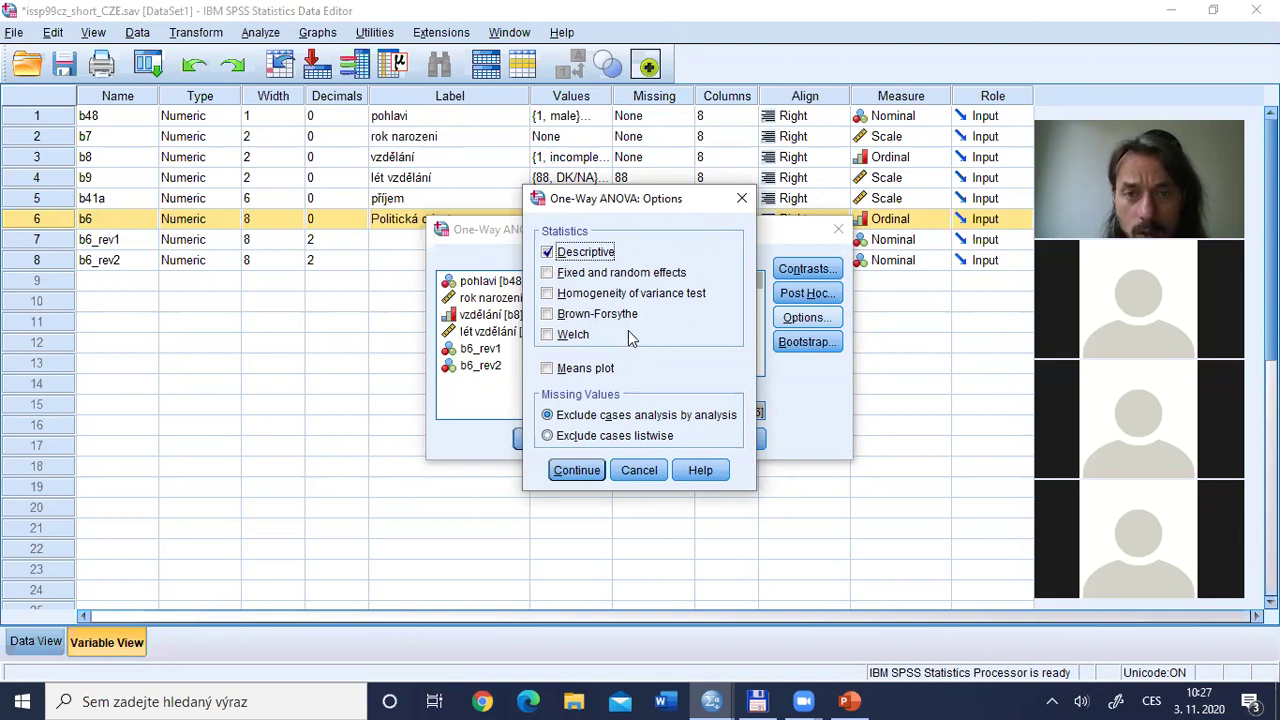
click(556, 297)
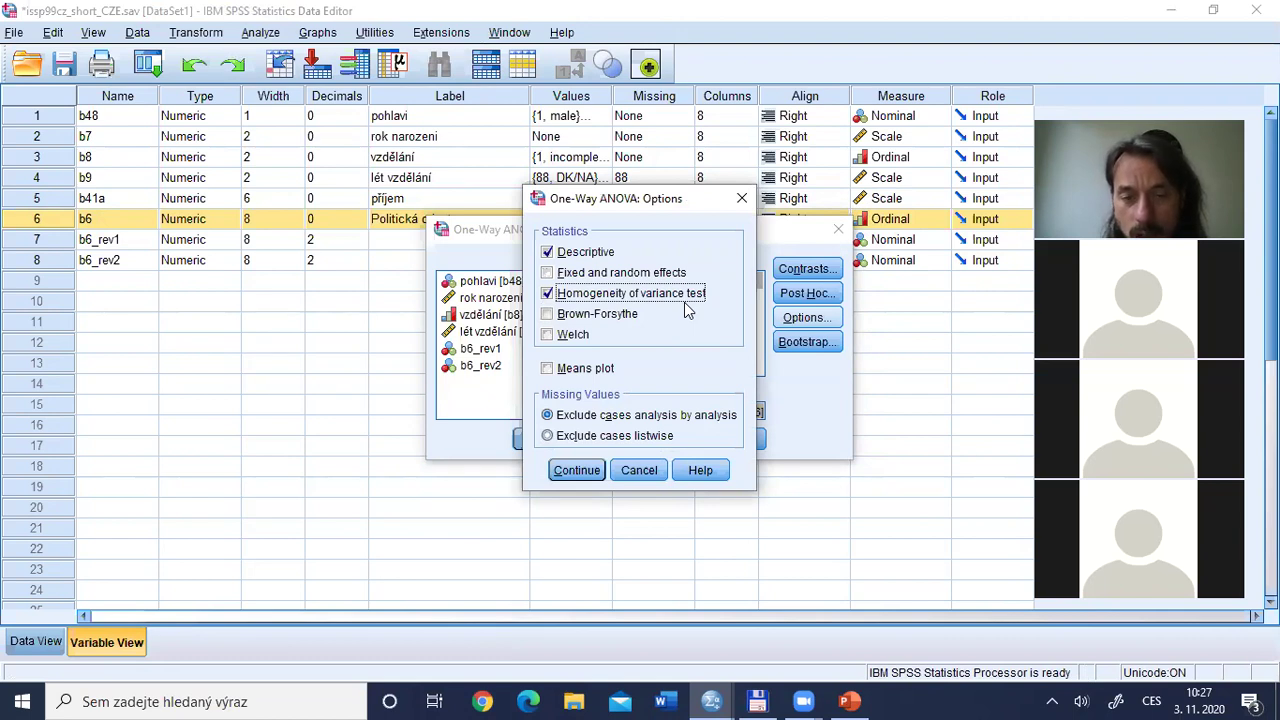
click(583, 471)
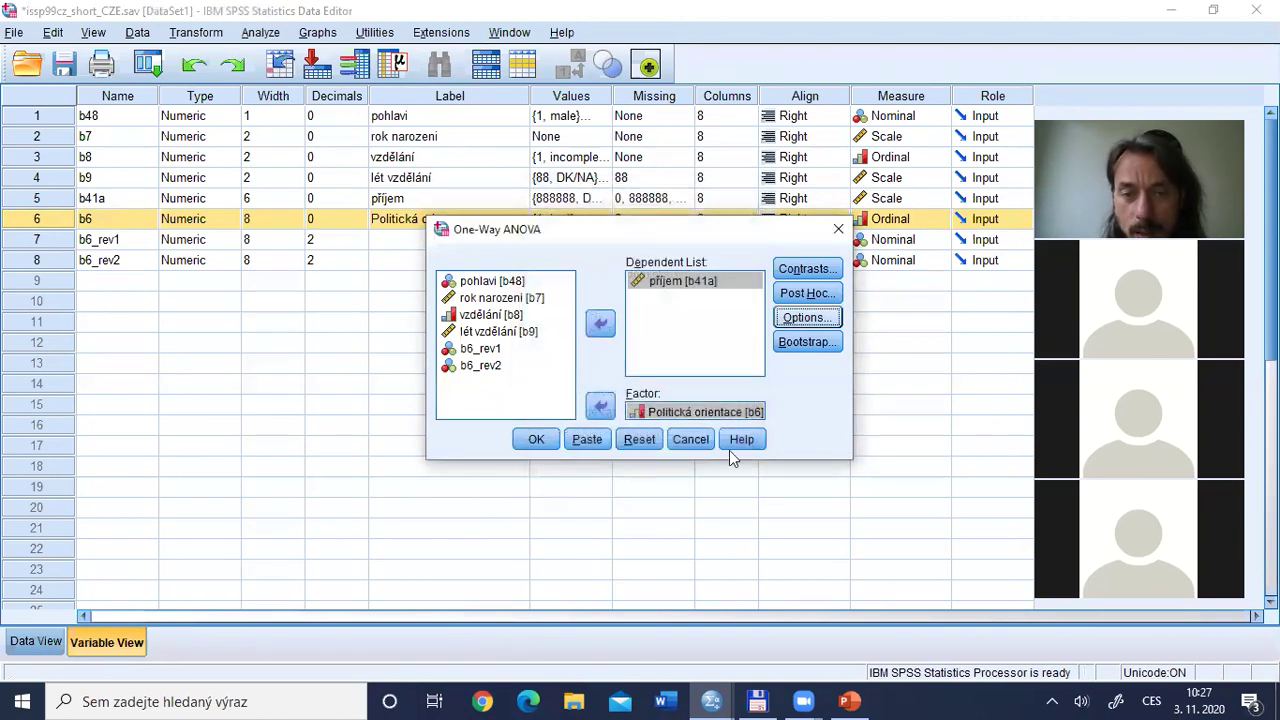
click(578, 441)
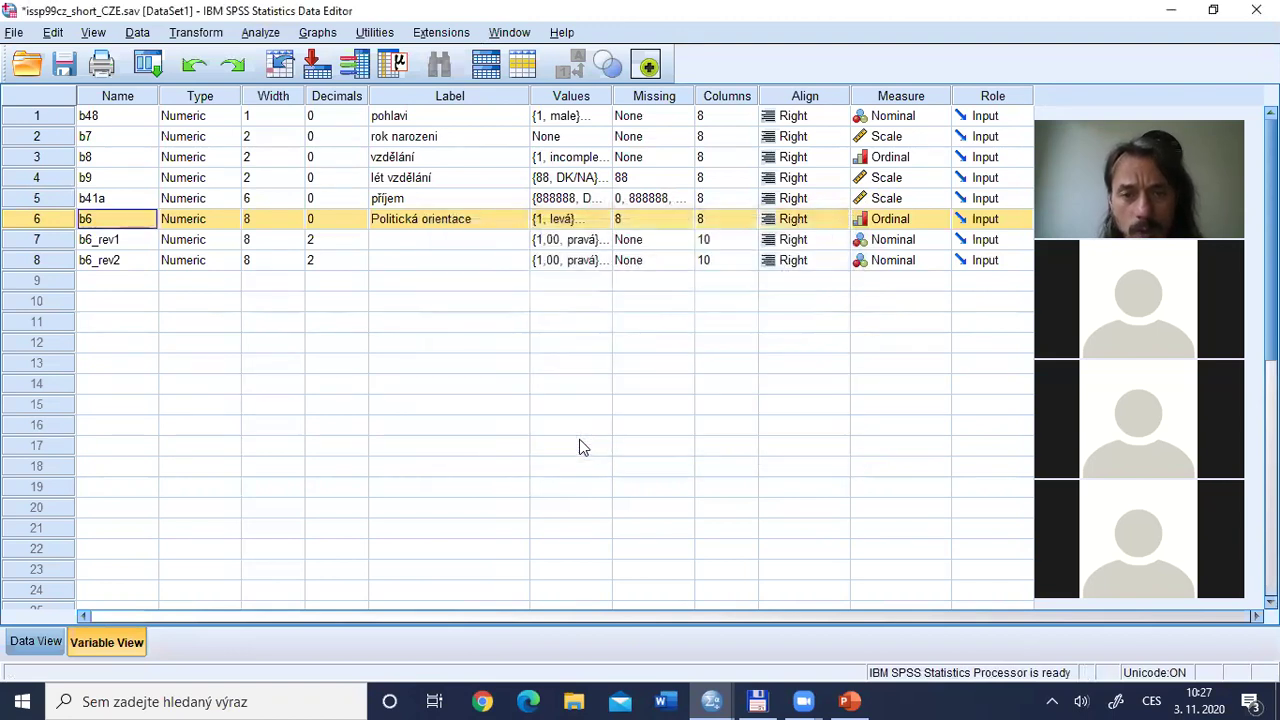
- Switch to the Syntax Editor and review the pasted ONEWAY command, especially its b41a BY b6 line
key(alt+Tab)
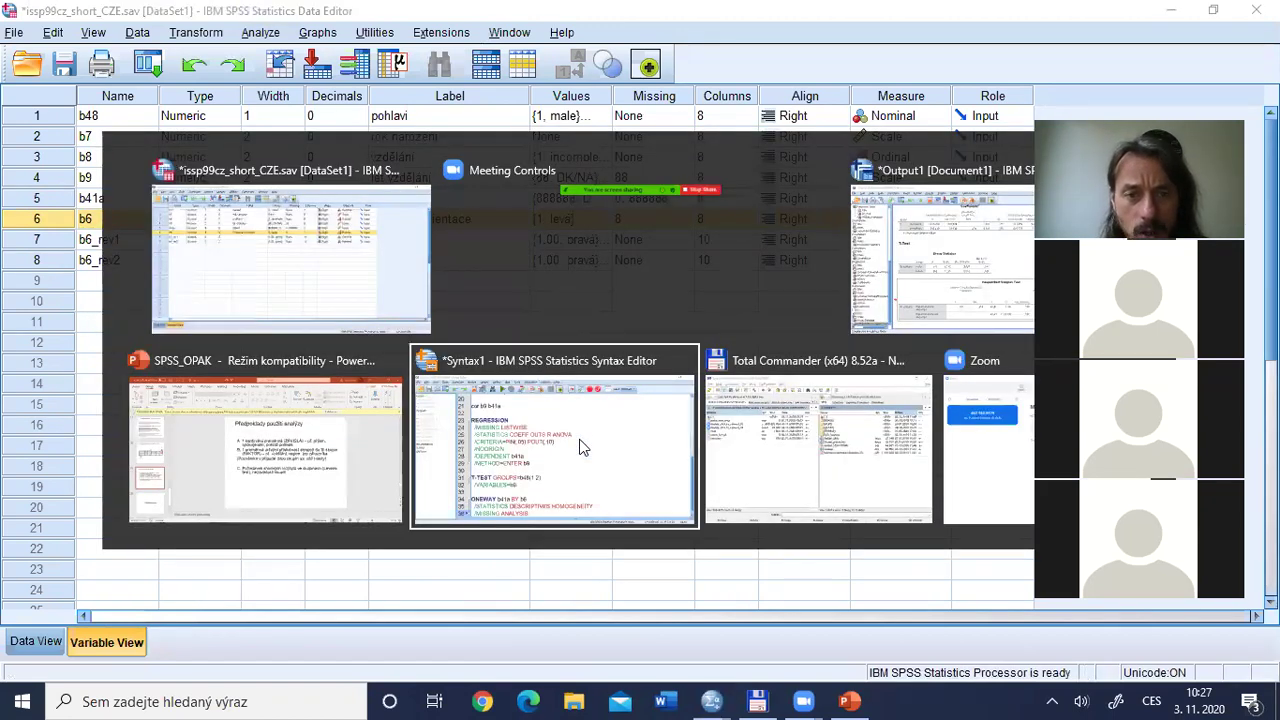
click(583, 447)
key(Down)
key(Down)
key(Down)
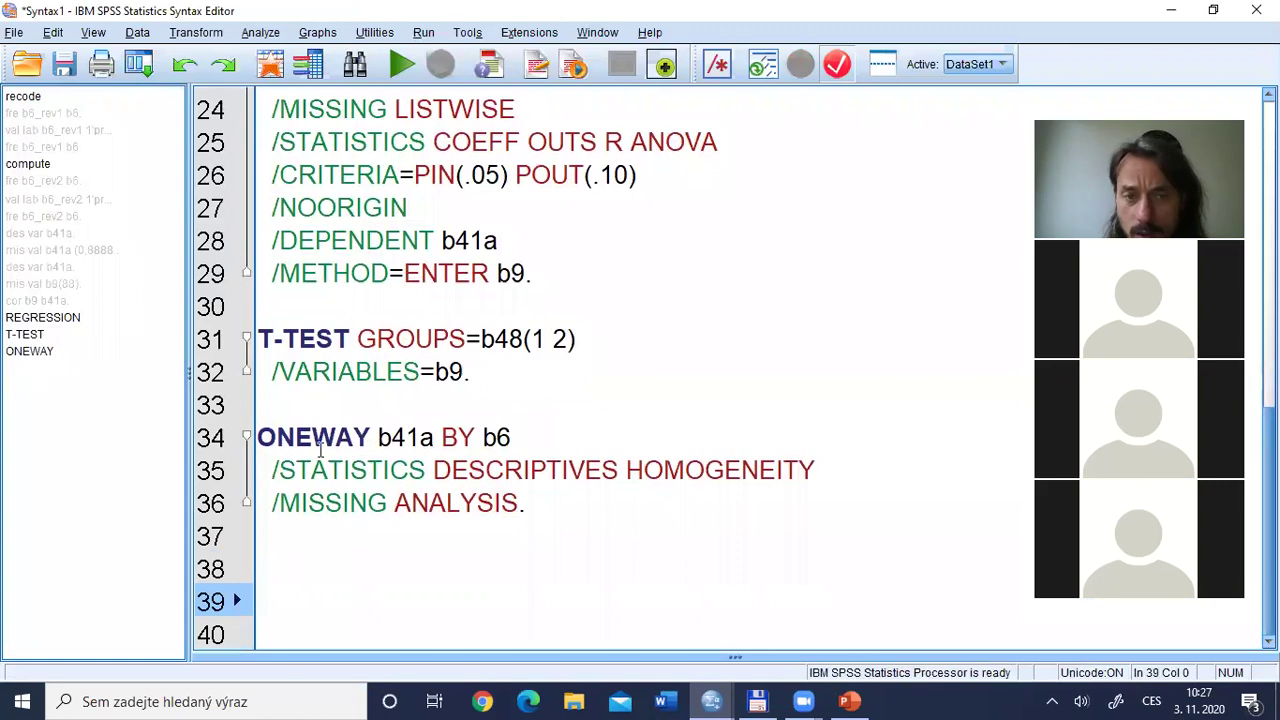
drag(258, 437, 567, 506)
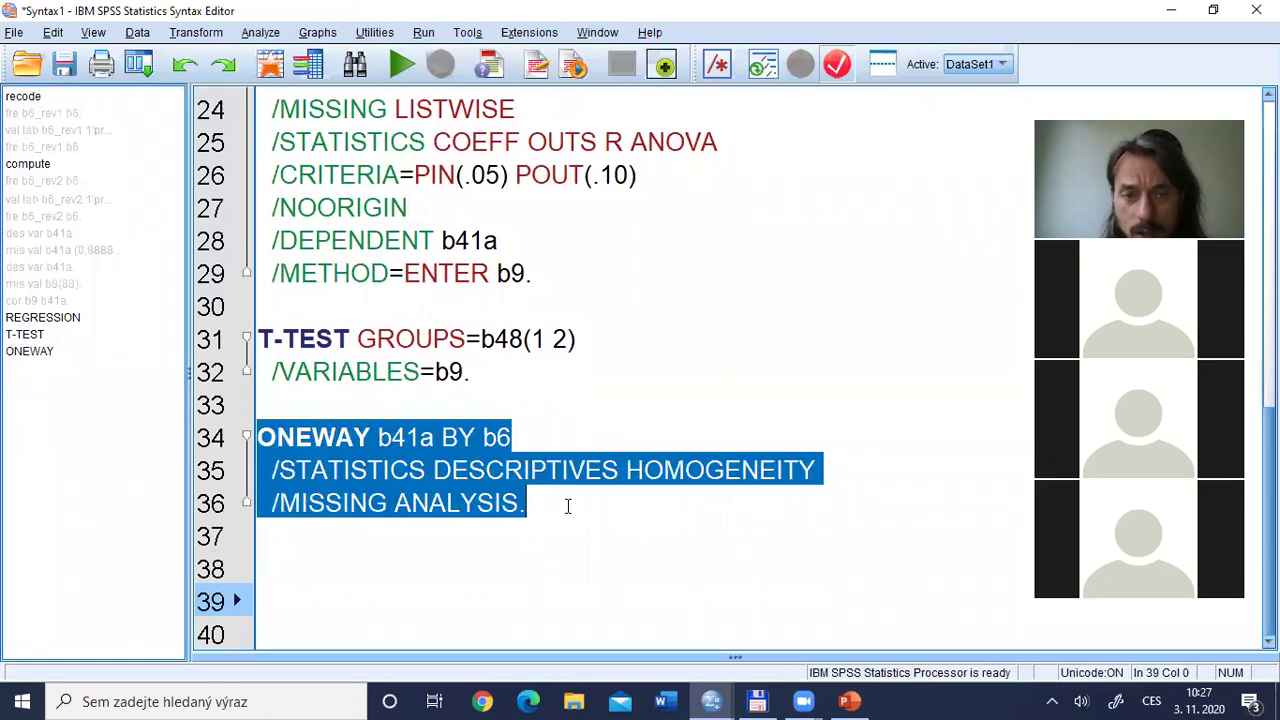
click(355, 438)
drag(380, 440, 460, 439)
click(443, 437)
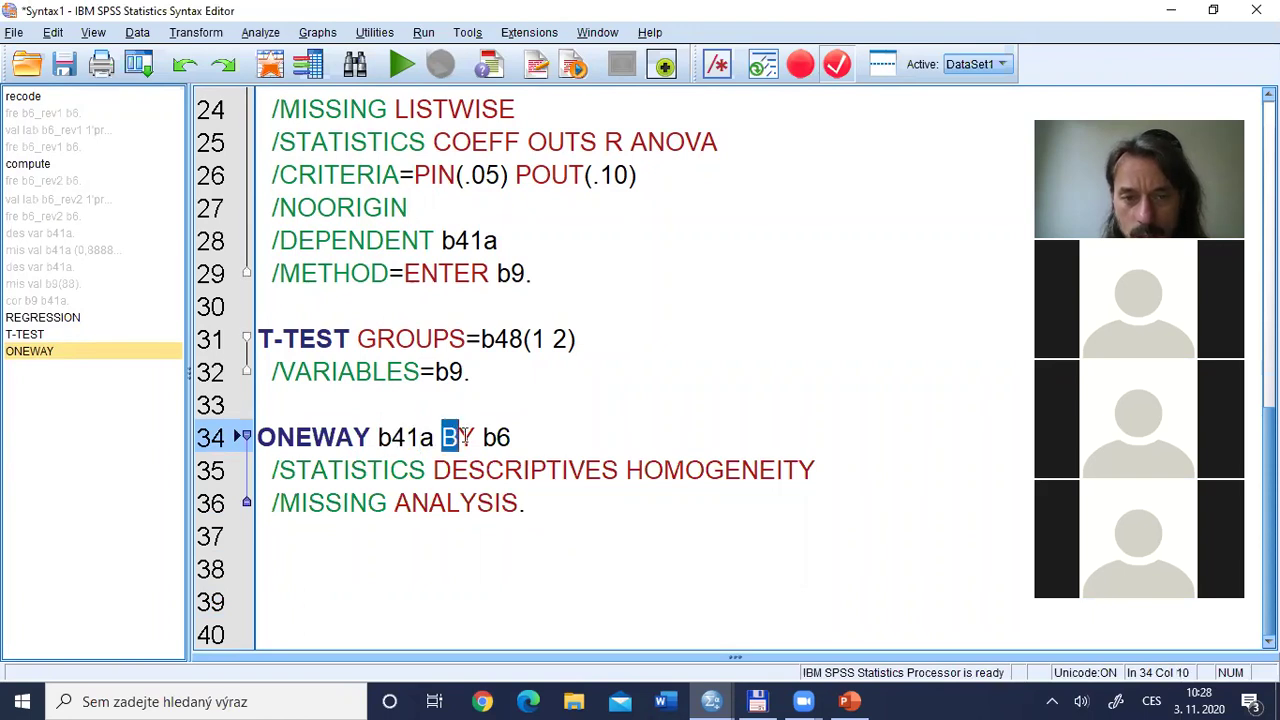
click(474, 440)
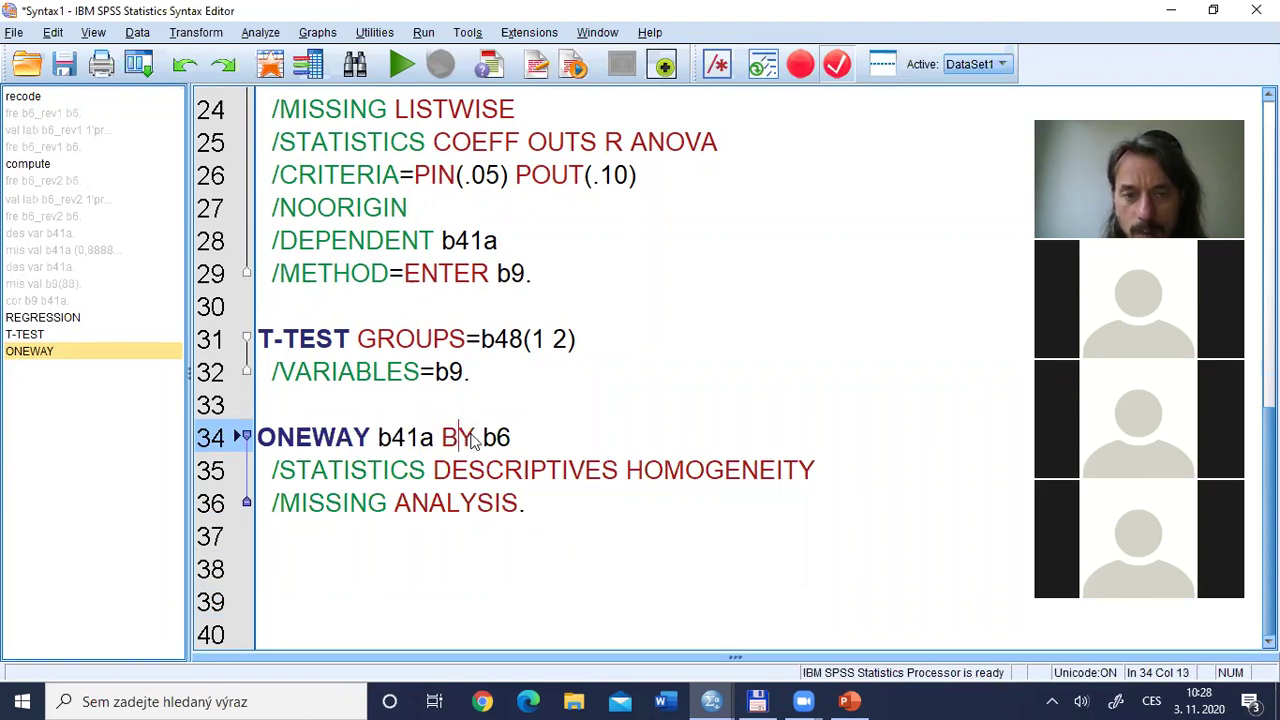
- Examine the /STATISTICS DESCRIPTIVES HOMOGENEITY line of the ONEWAY command
key(Down)
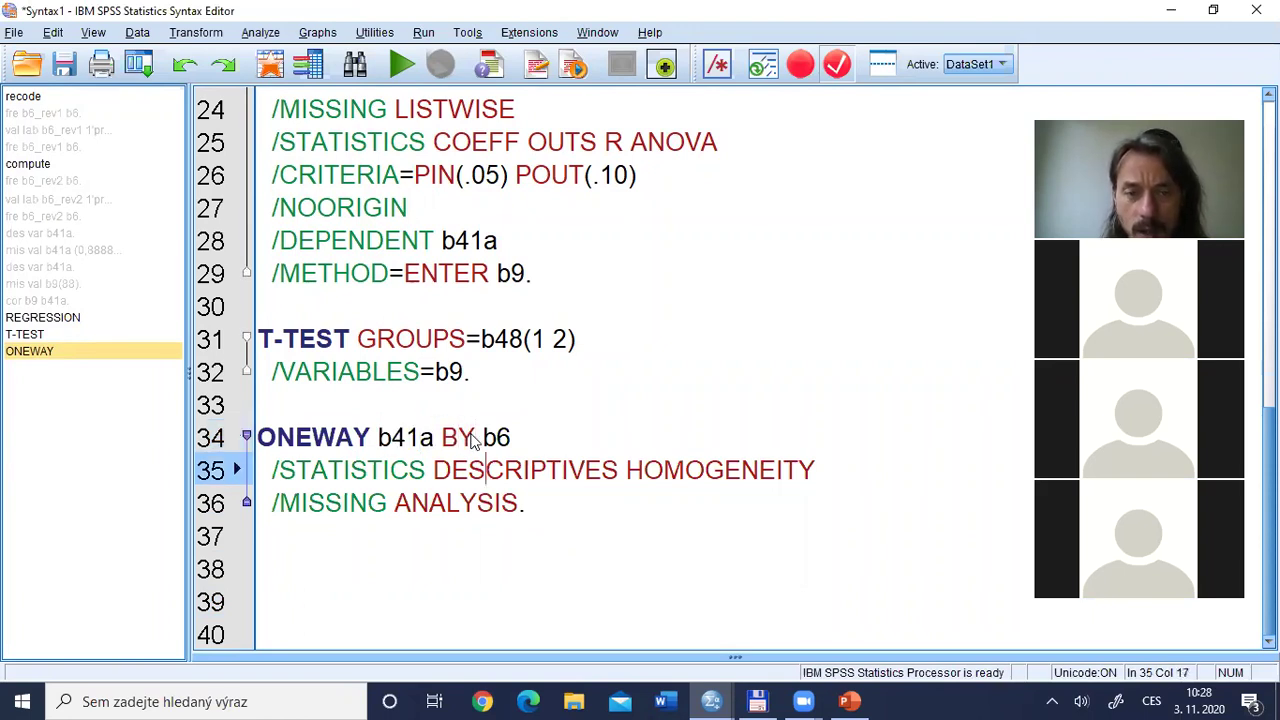
key(Home)
key(ctrl+shift+Right)
key(ctrl+shift+Right)
key(ctrl+shift+Right)
key(ctrl+shift+Right)
key(ctrl+shift+Right)
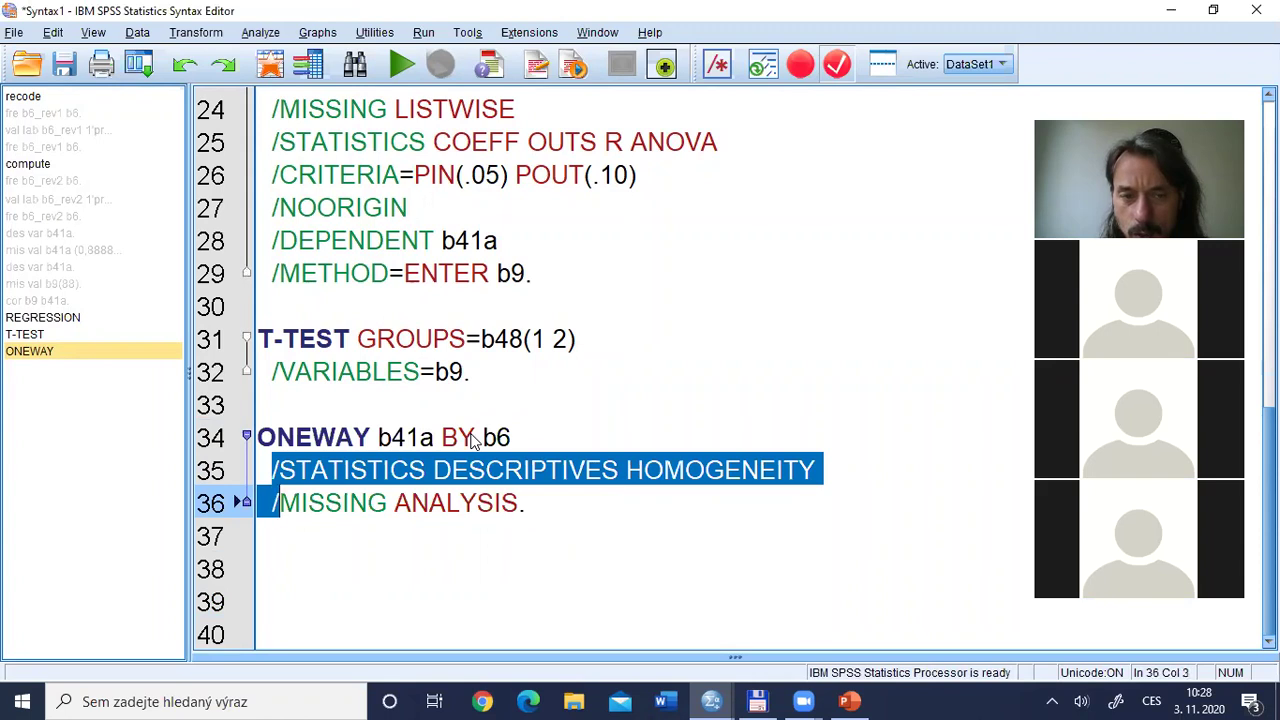
key(ctrl+shift+Right)
- Delete the /MISSING ANALYSIS subcommand from ONEWAY so the command ends with a period after HOMOGENEITY
key(Left)
key(Home)
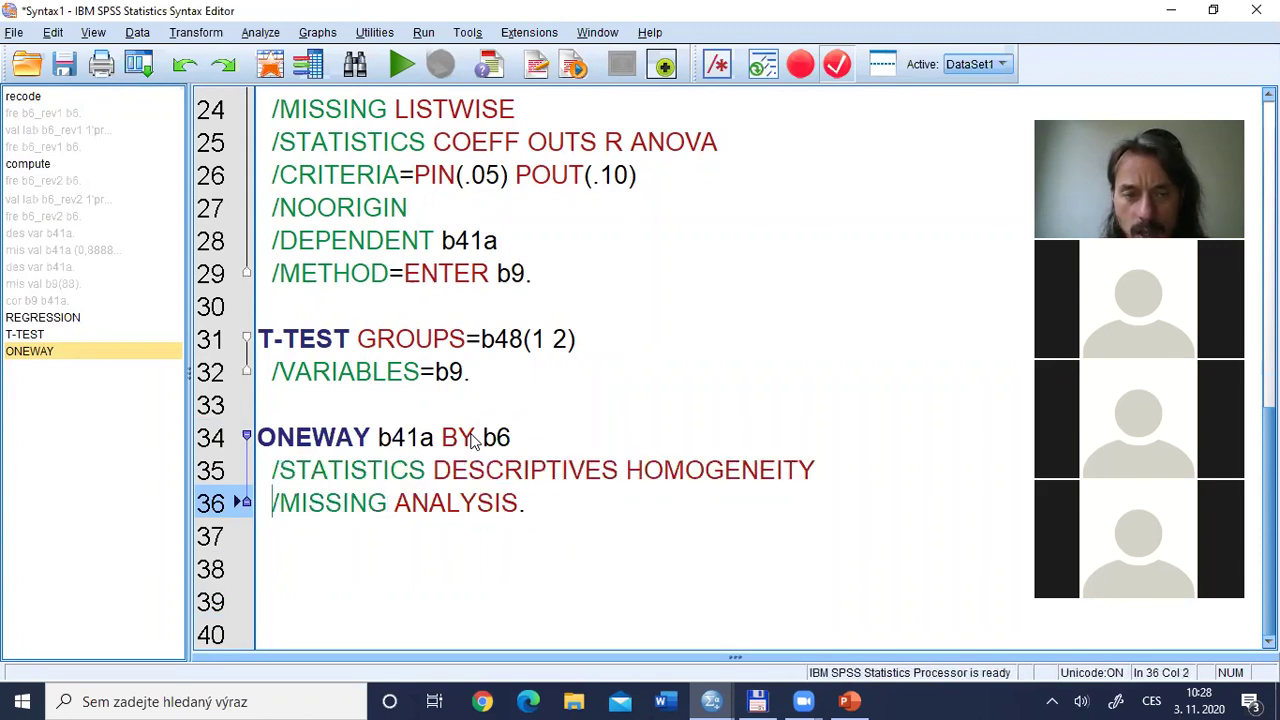
key(ctrl+shift+Right)
key(ctrl+shift+Right)
key(BackSpace)
key(BackSpace)
key(BackSpace)
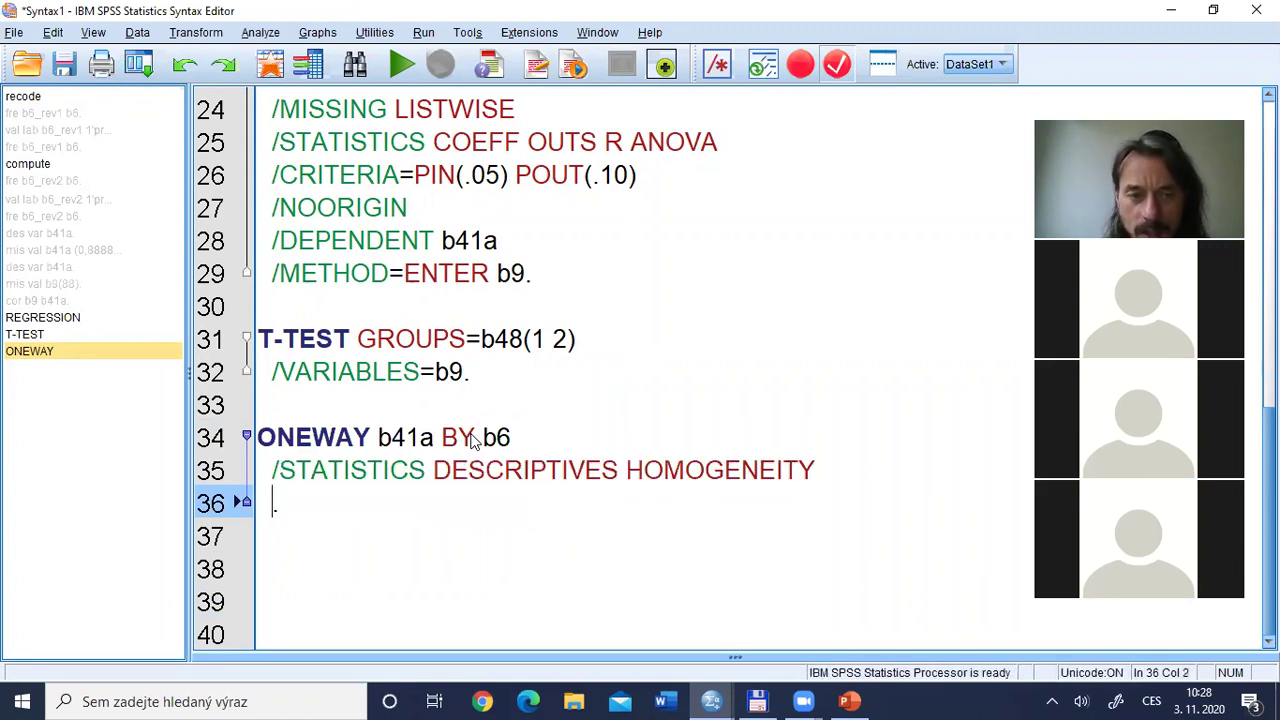
key(BackSpace)
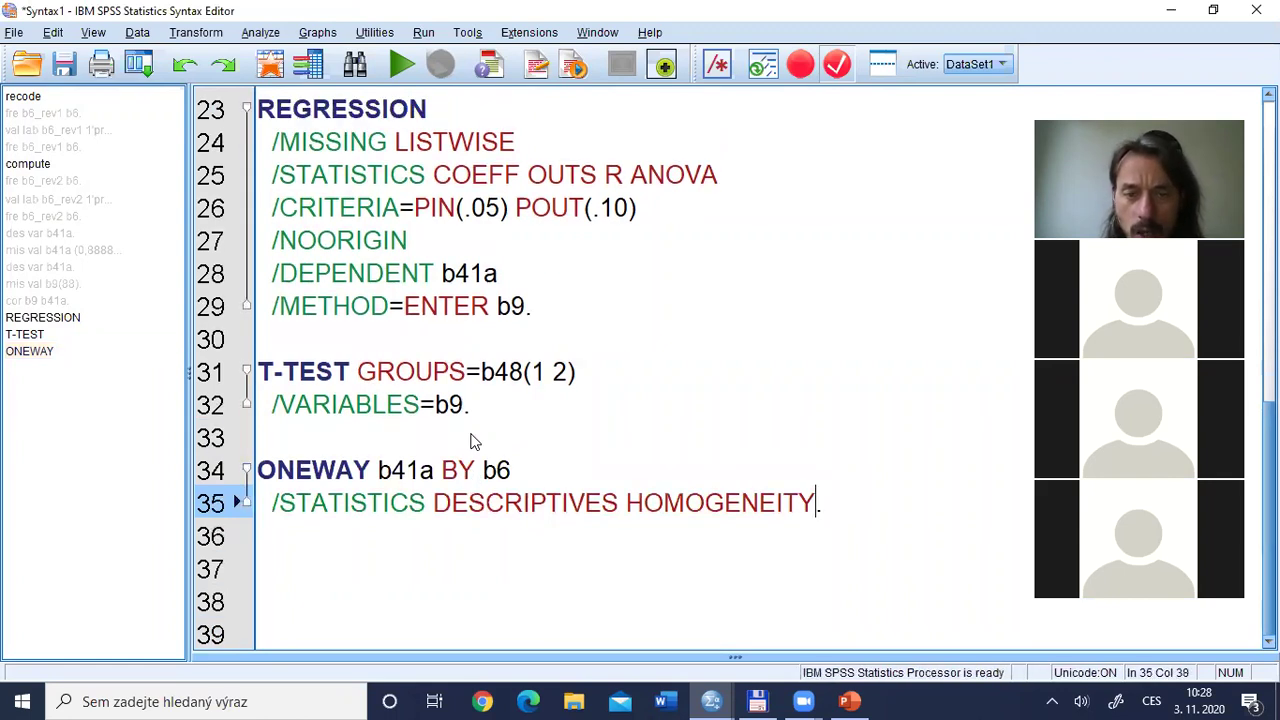
- Run the shortened ONEWAY command and examine the Descriptives, Test of Homogeneity of Variances and ANOVA tables
drag(294, 462, 418, 503)
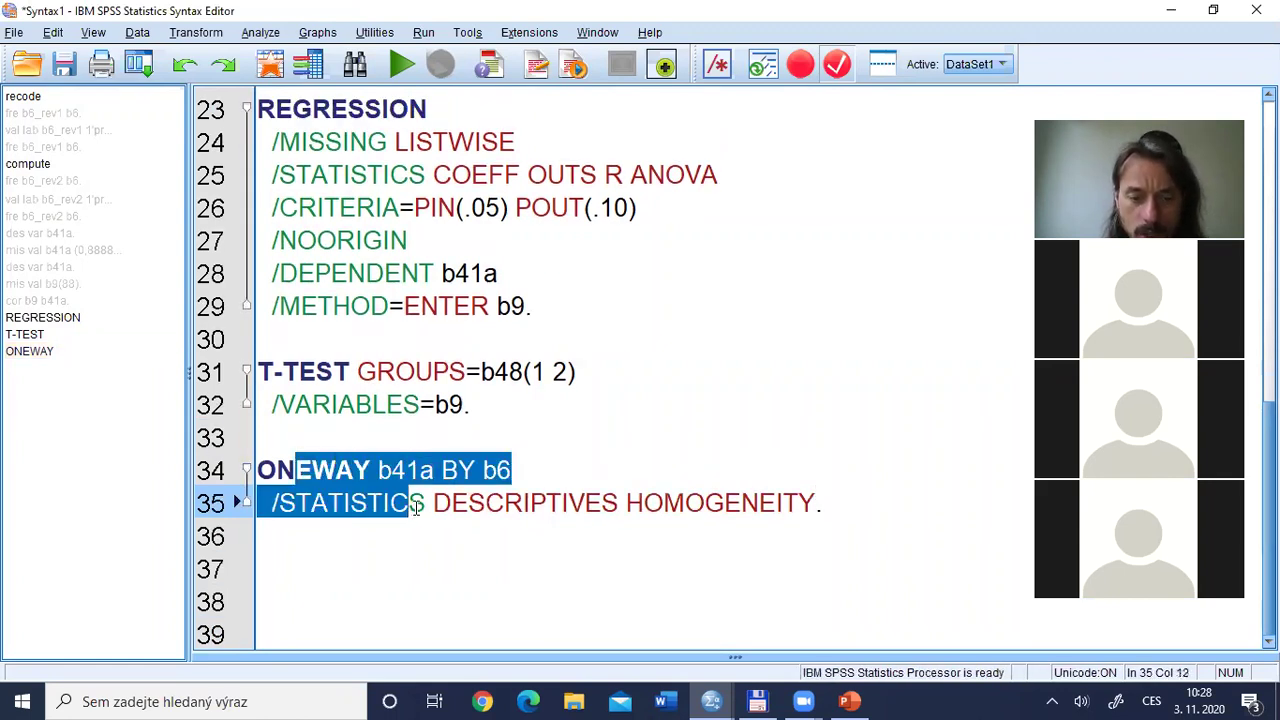
key(ctrl+r)
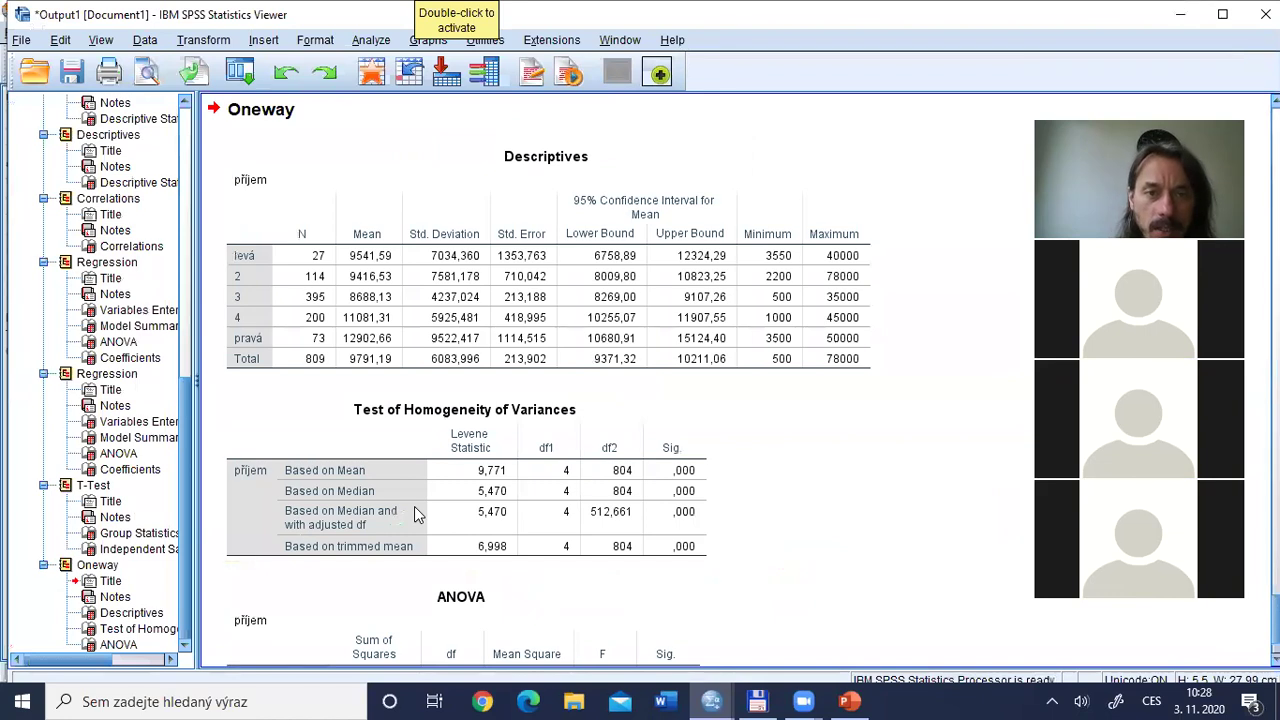
click(510, 303)
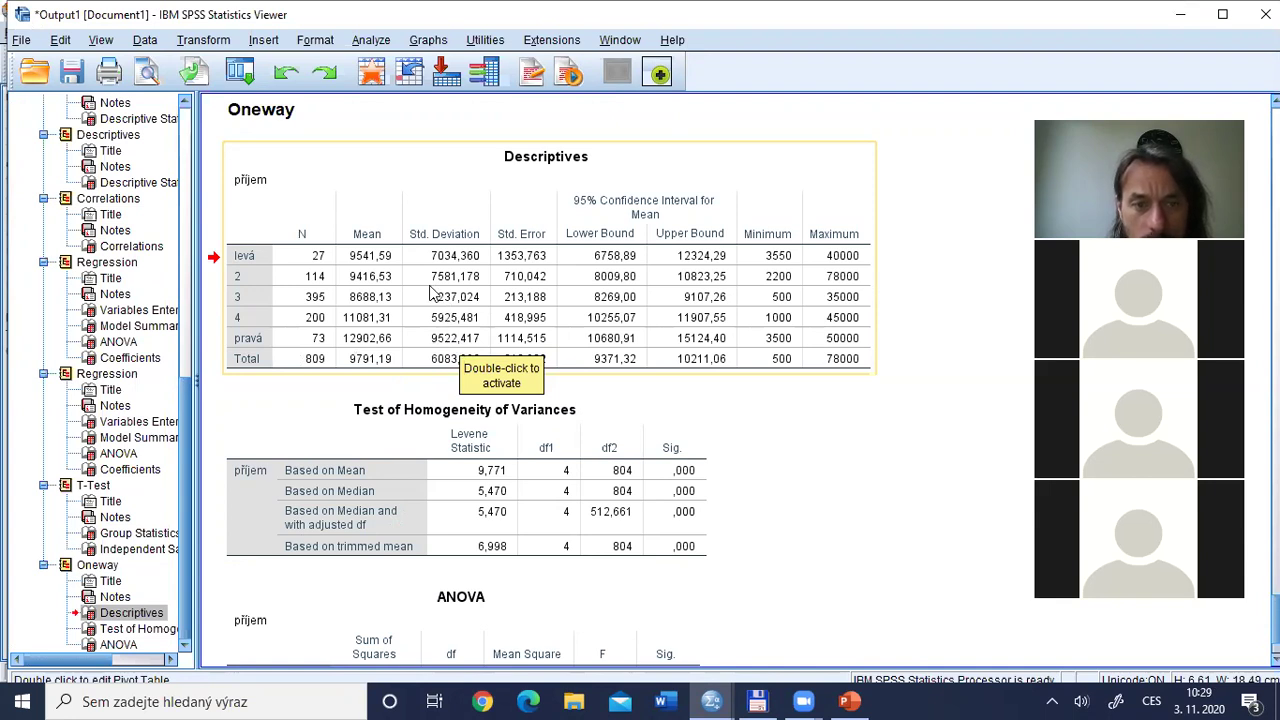
click(371, 448)
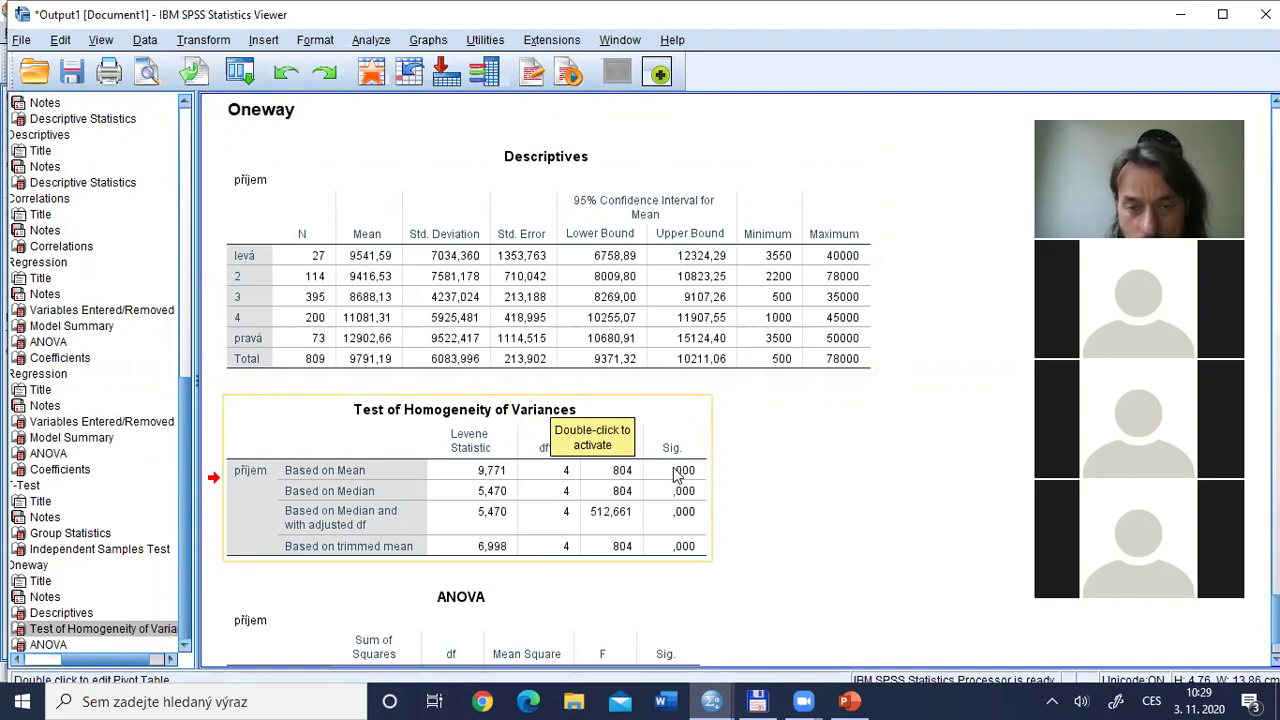
scroll(551, 634, down, 2)
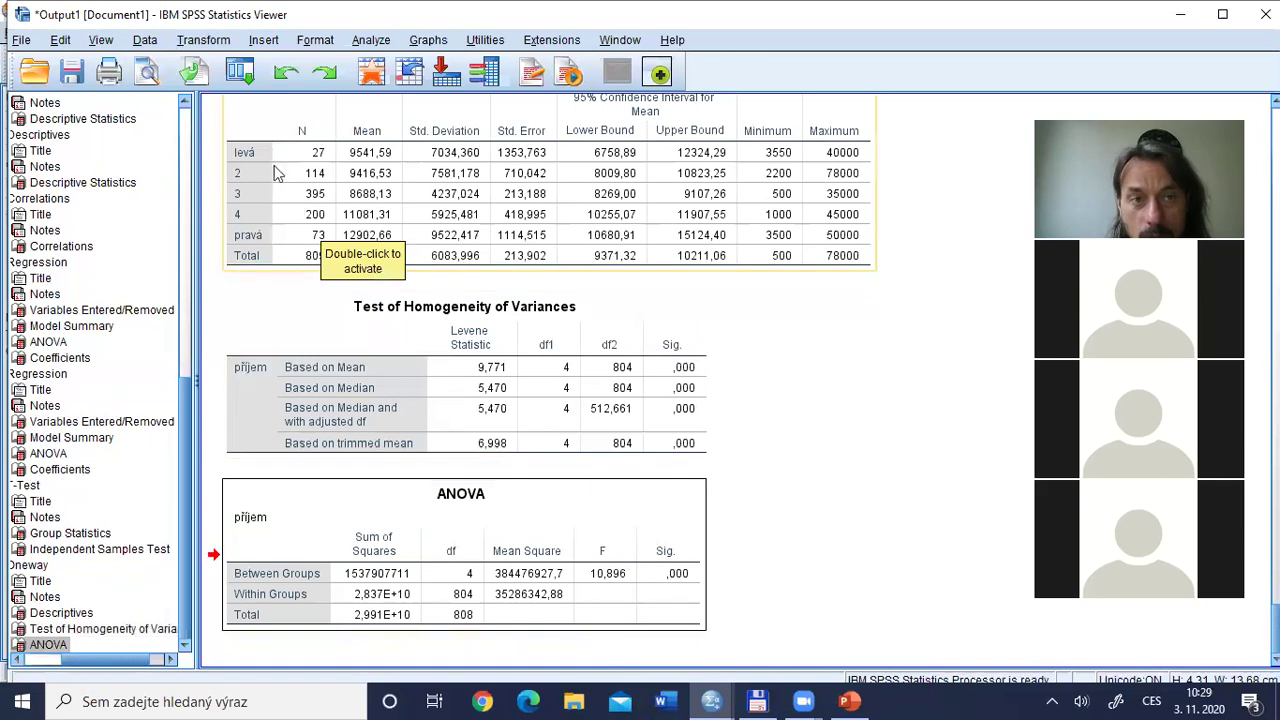
- Recall the One-Way ANOVA dialog, add the Welch test to its statistics, and run the analysis again
click(240, 72)
click(262, 105)
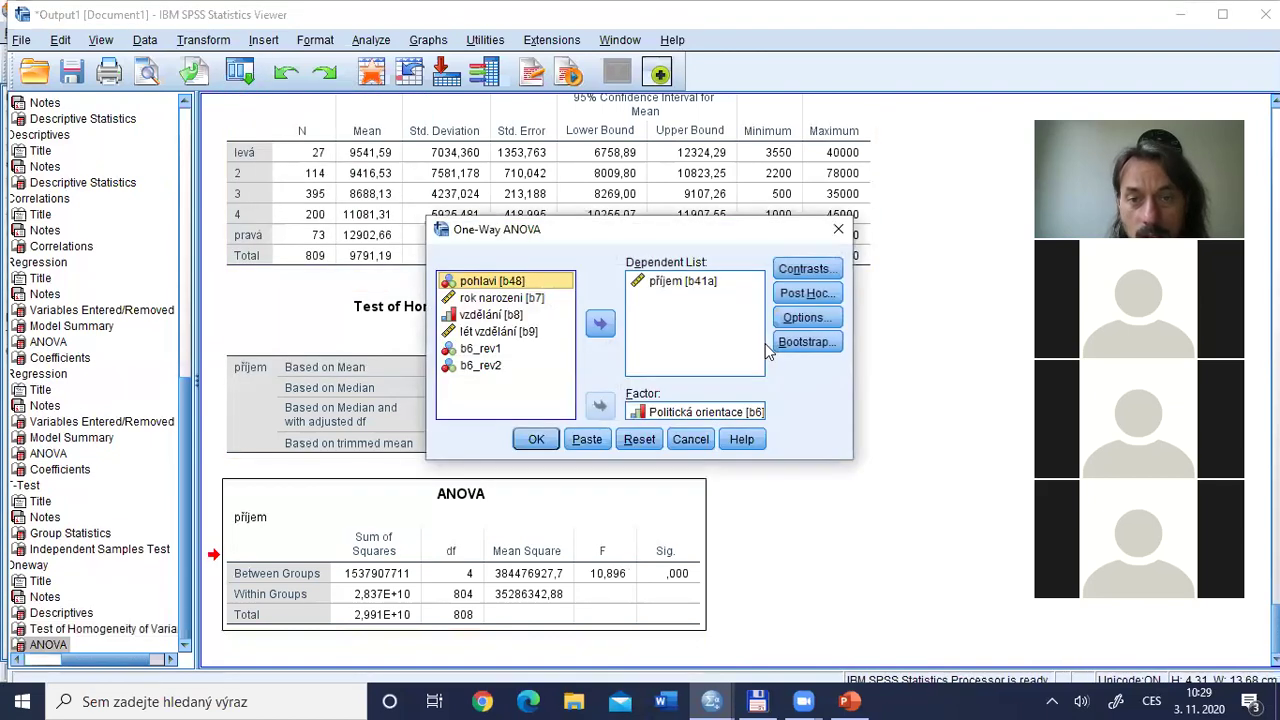
click(803, 320)
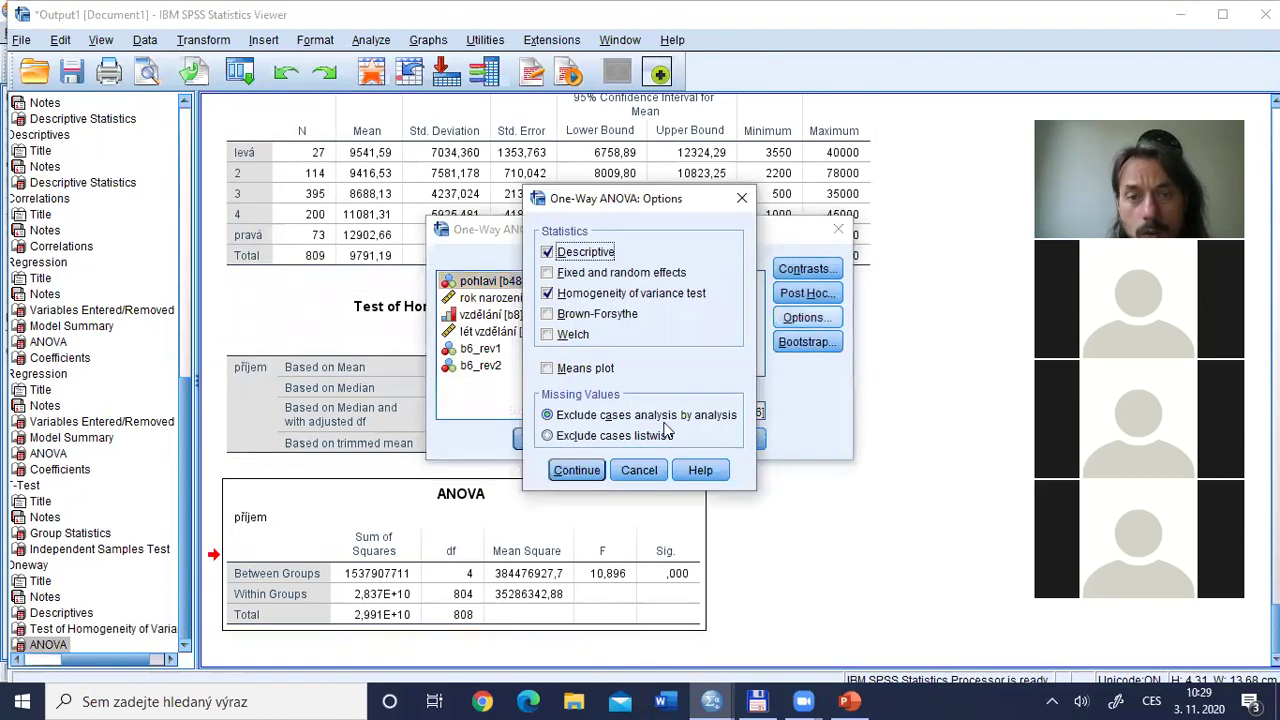
click(550, 315)
click(552, 334)
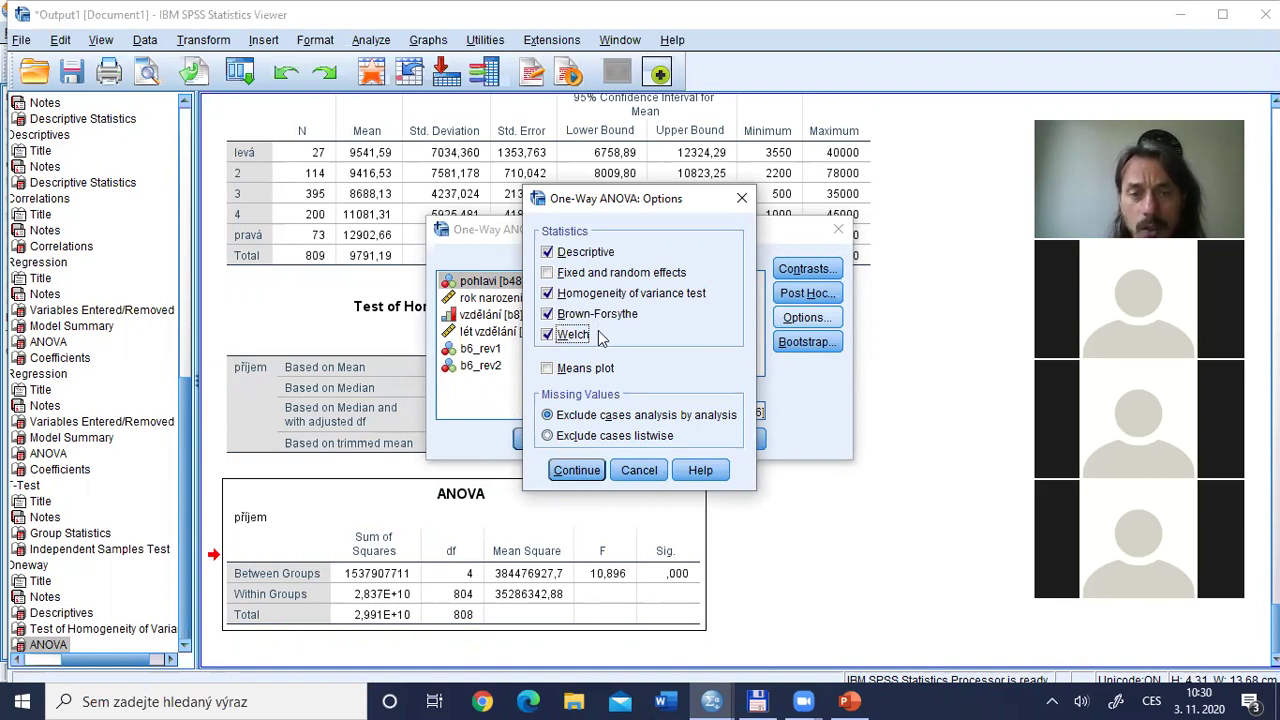
click(548, 314)
click(579, 472)
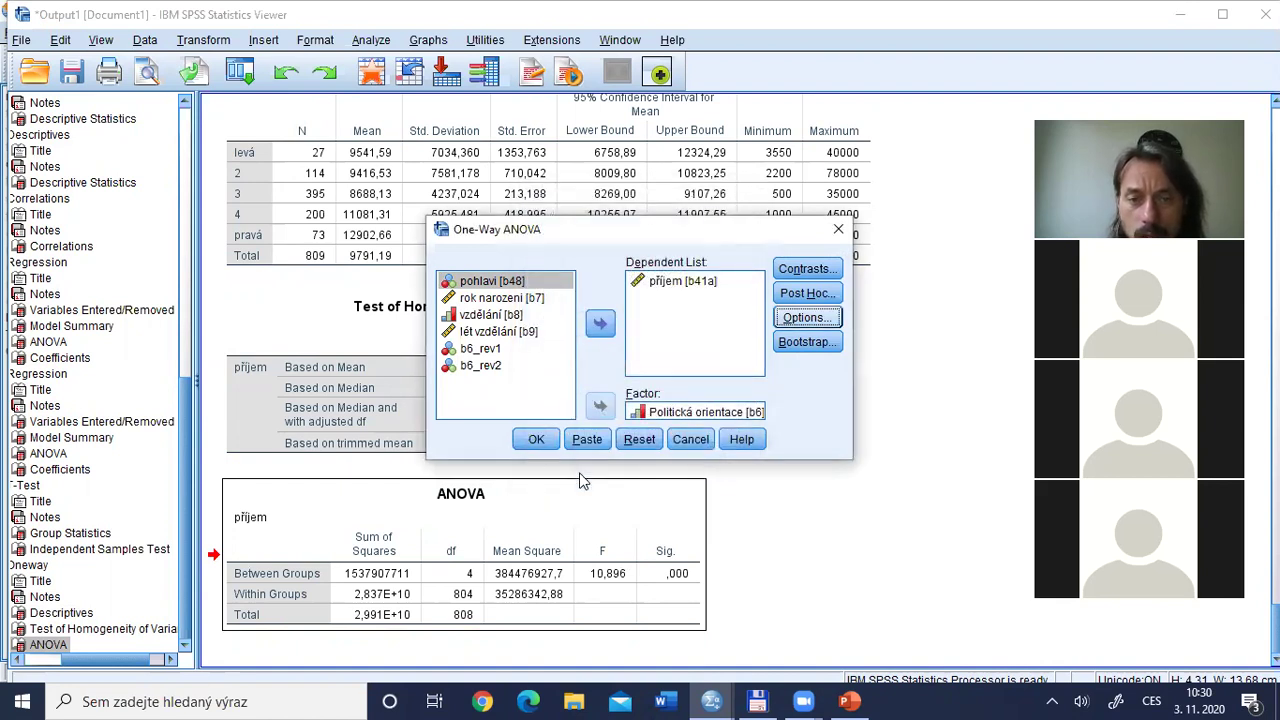
click(531, 437)
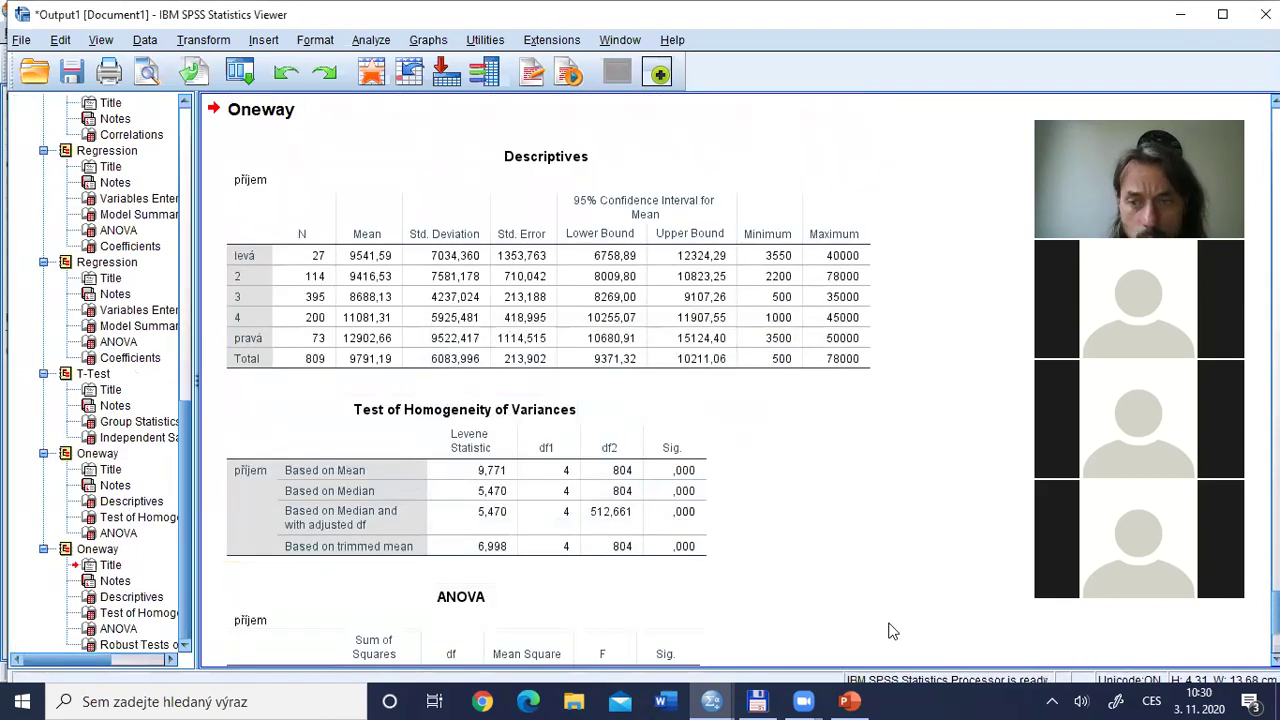
- Examine the Welch result in the Robust Tests of Equality of Means table and return to the Descriptives table
scroll(540, 380, down, 3)
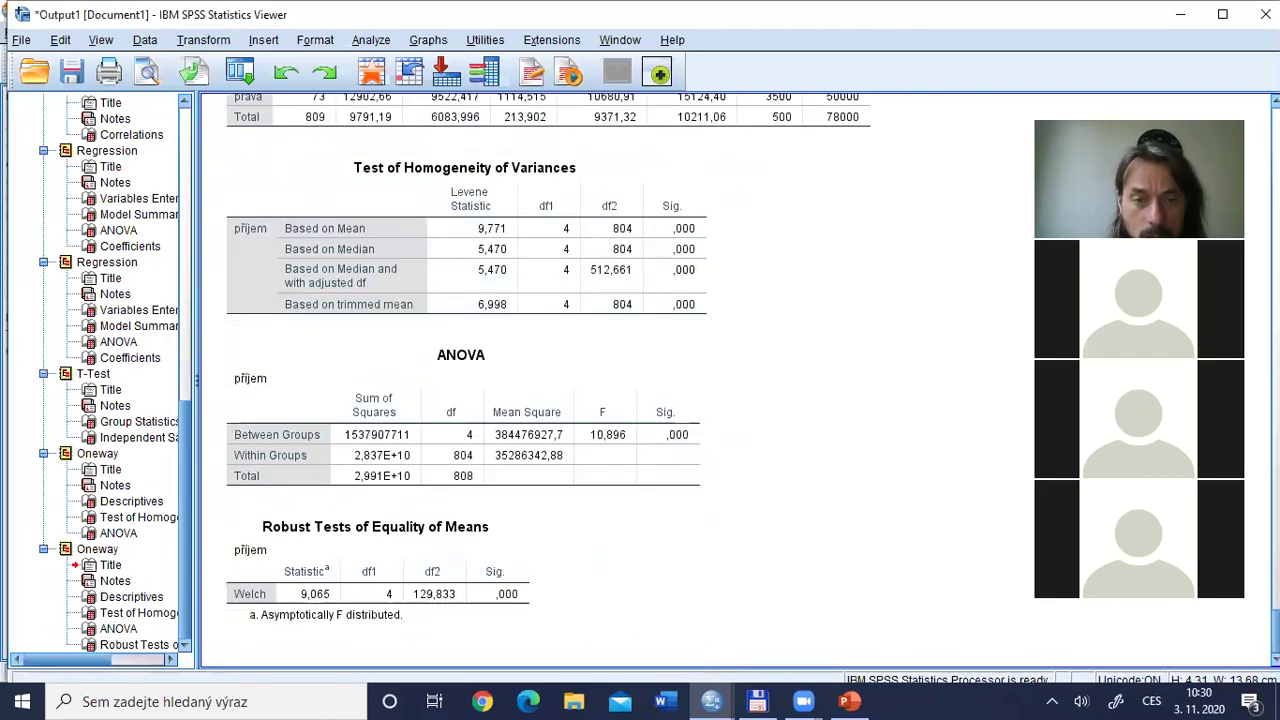
click(337, 592)
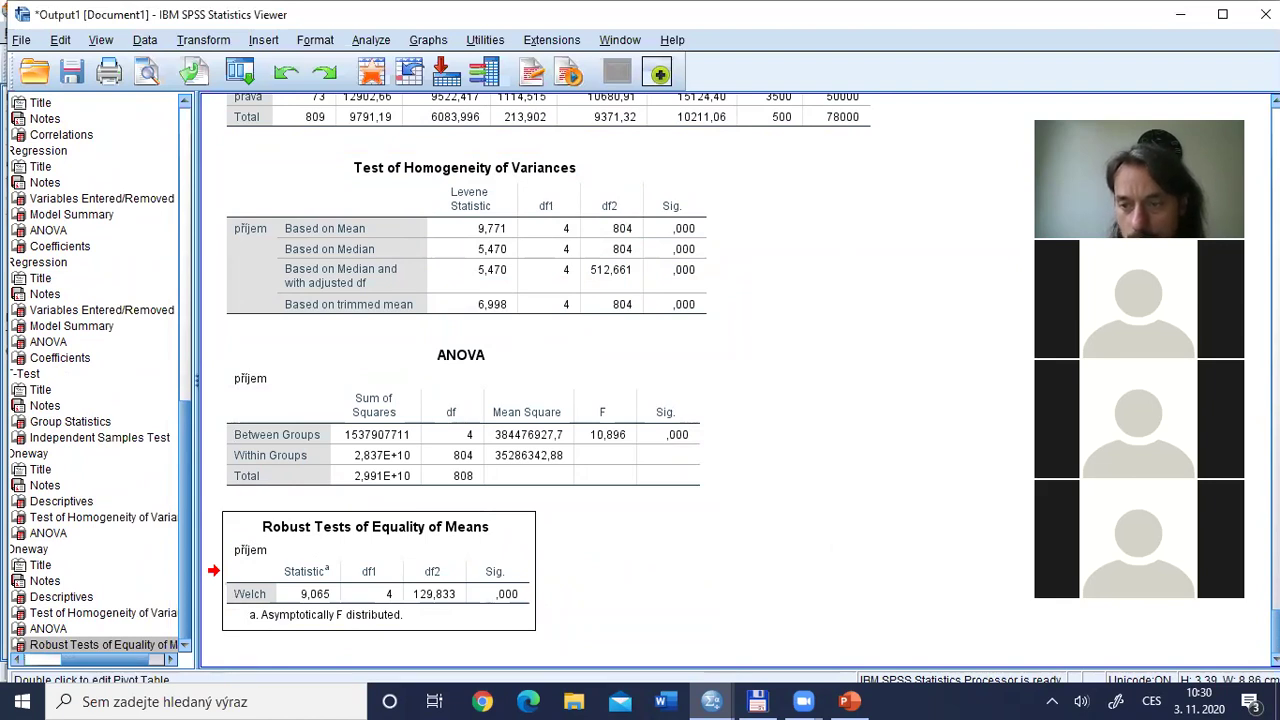
scroll(549, 380, up, 5)
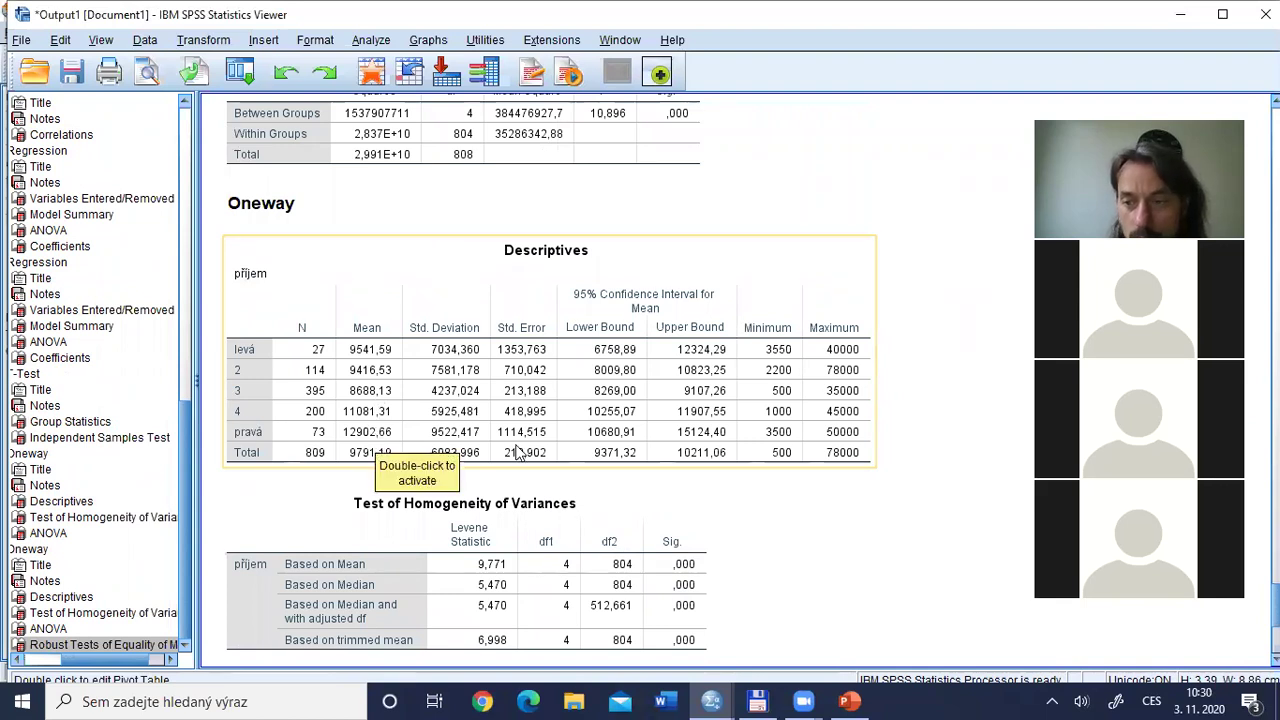
- Review the homogeneity and Descriptives tables, then recall the One-Way ANOVA dialog and inspect its available post hoc tests
scroll(518, 452, down, 3)
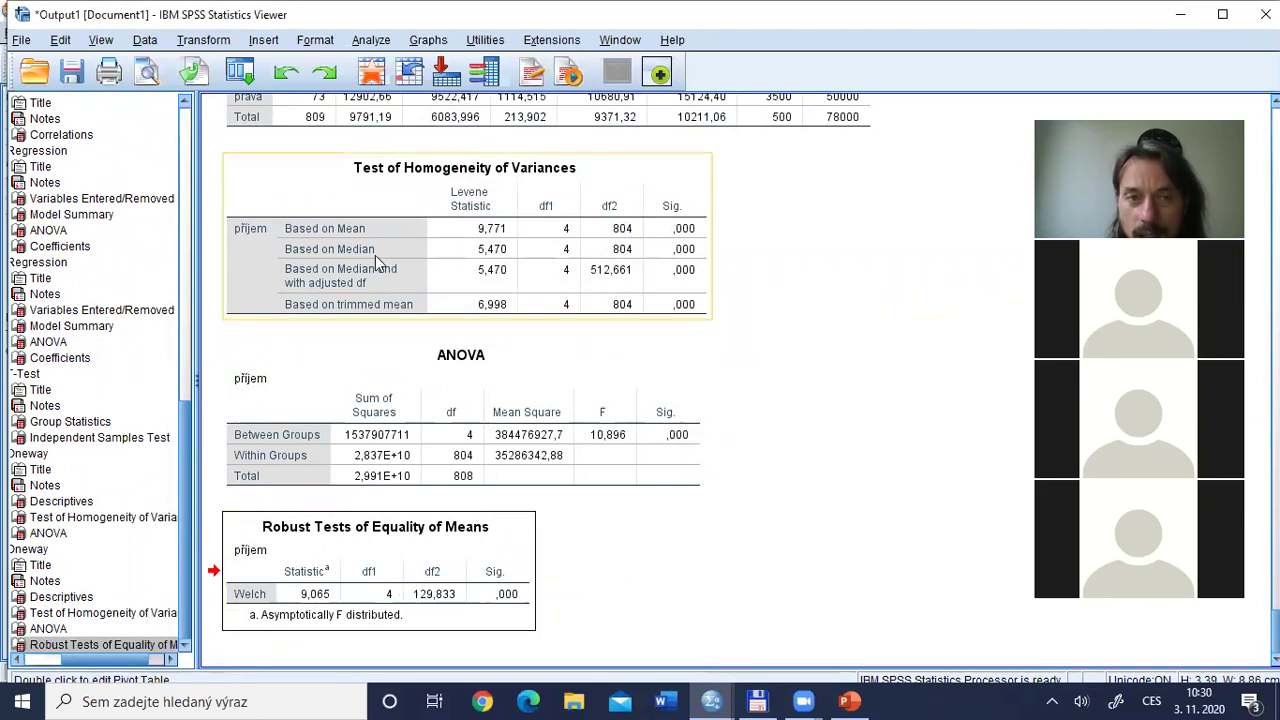
click(328, 116)
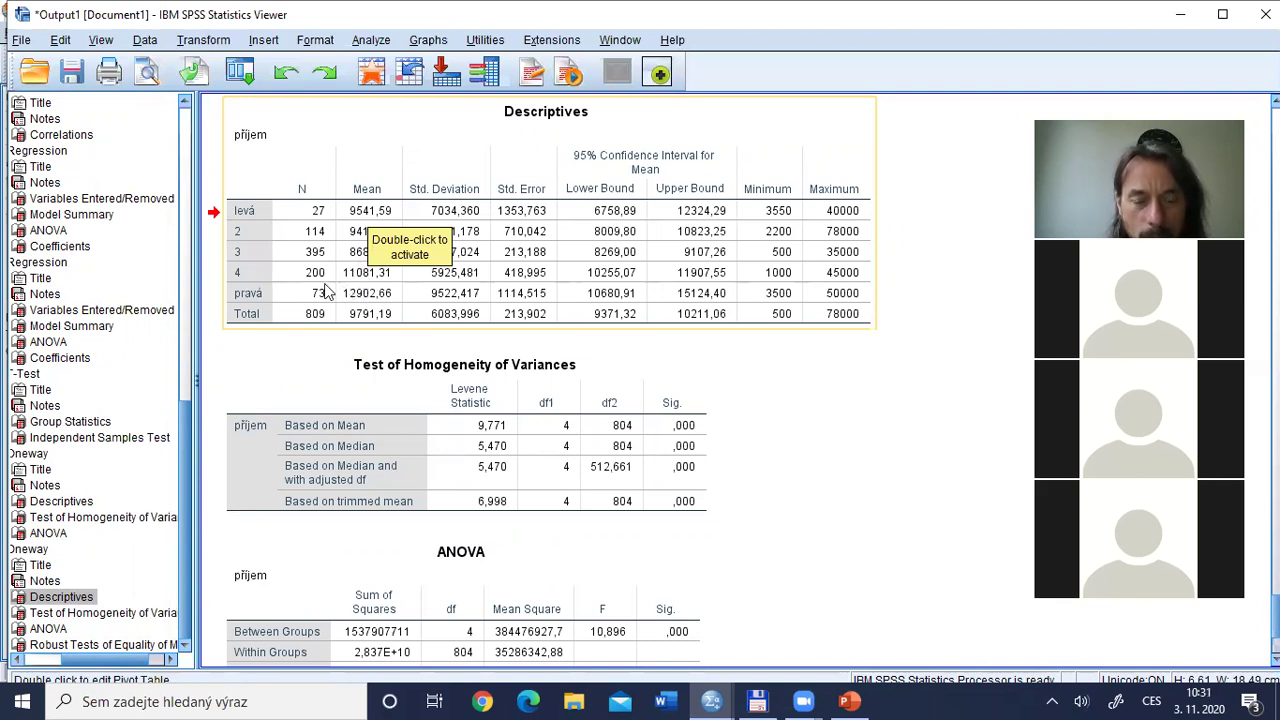
click(240, 72)
click(249, 112)
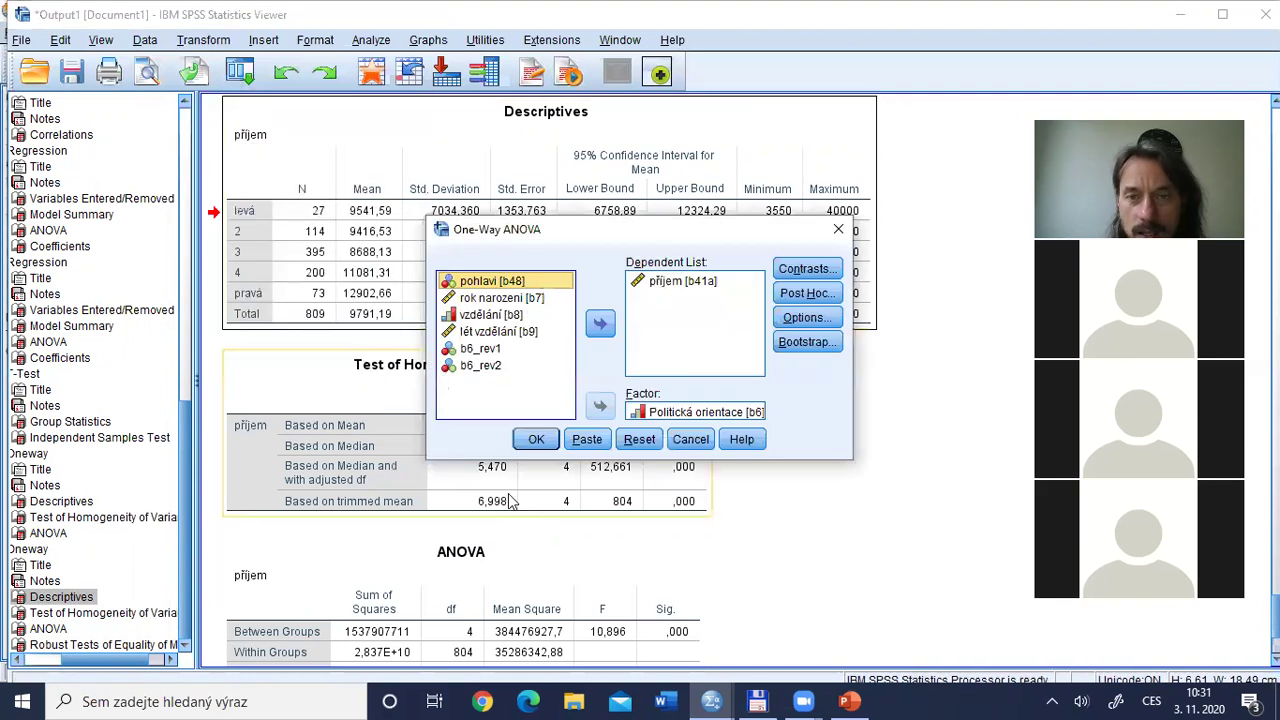
click(806, 294)
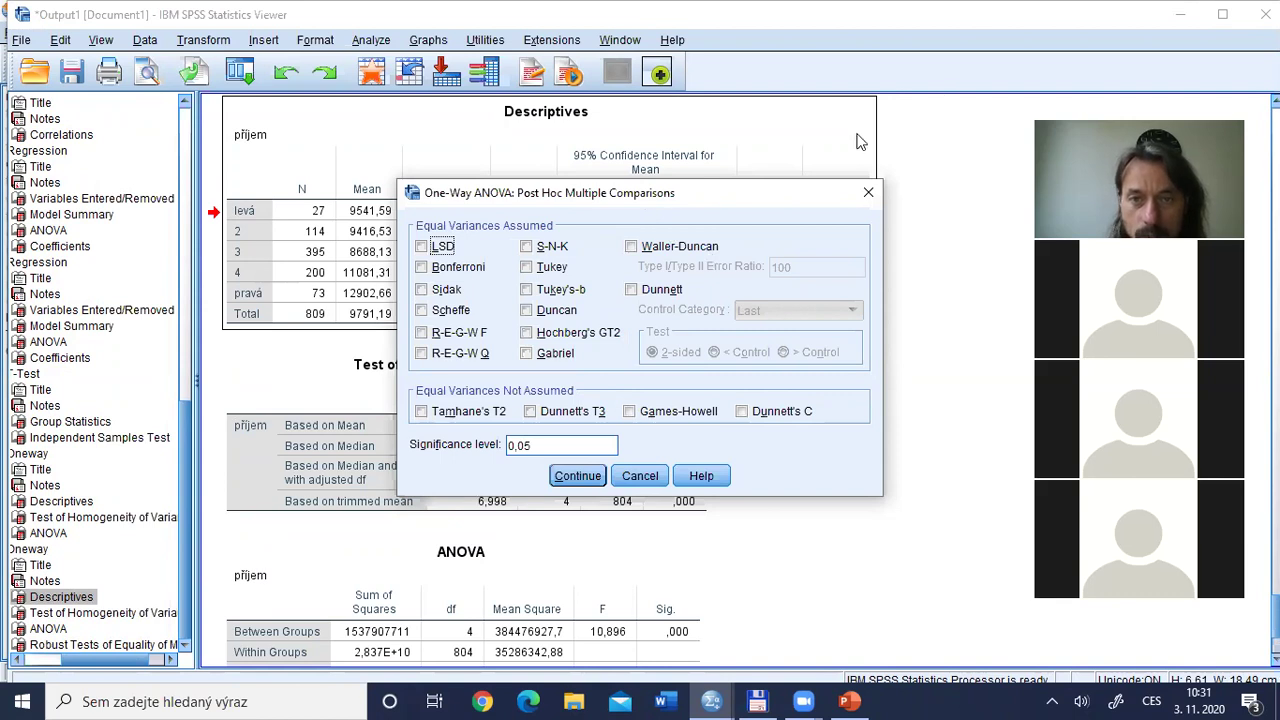
drag(650, 195, 732, 102)
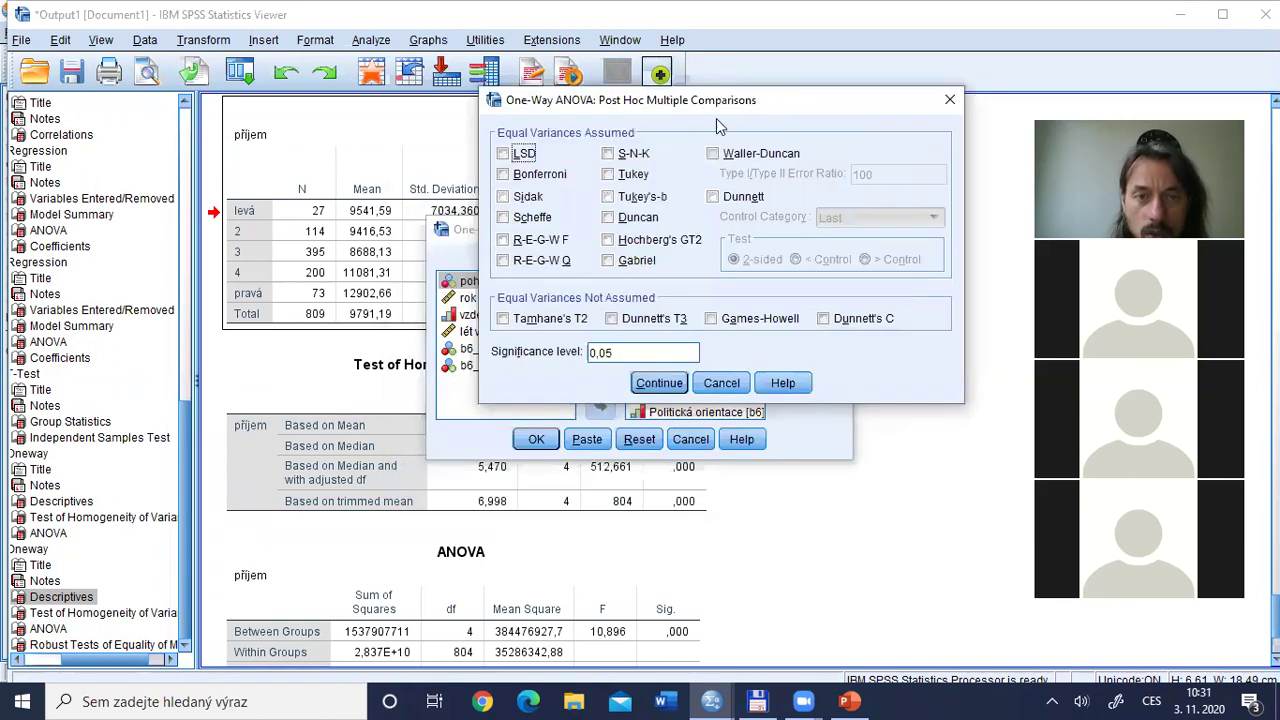
click(735, 383)
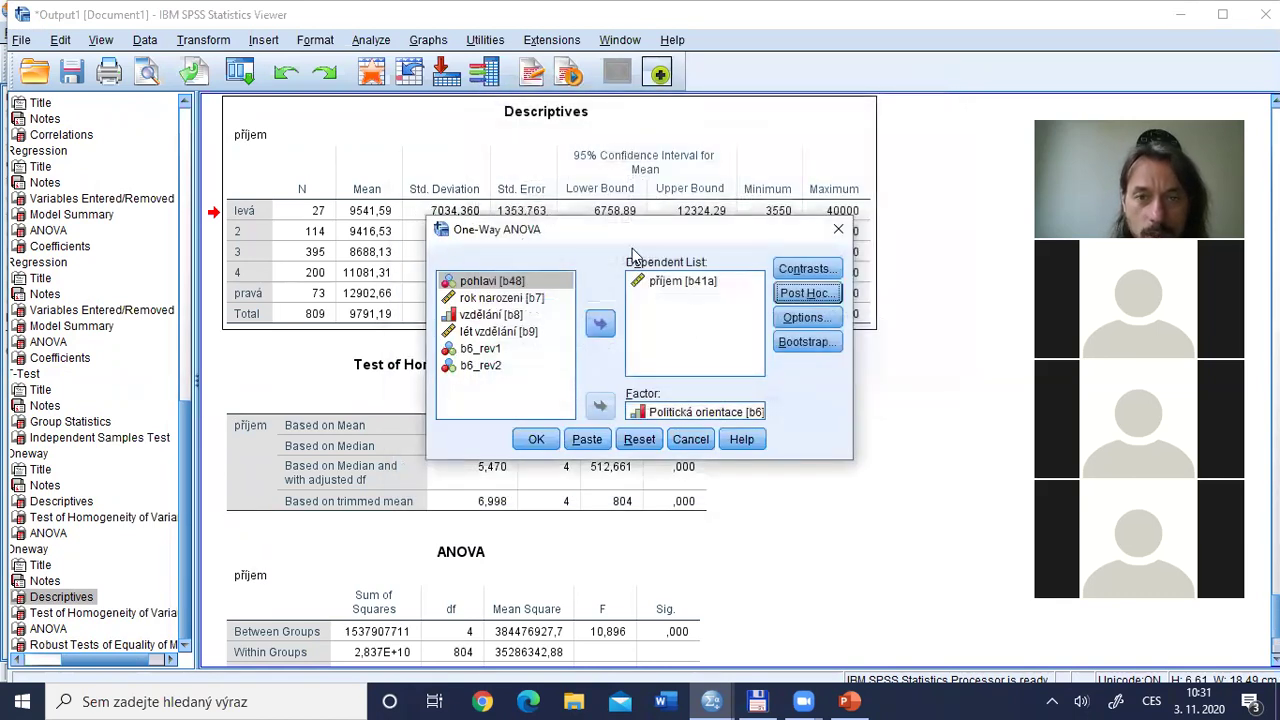
drag(622, 236, 643, 147)
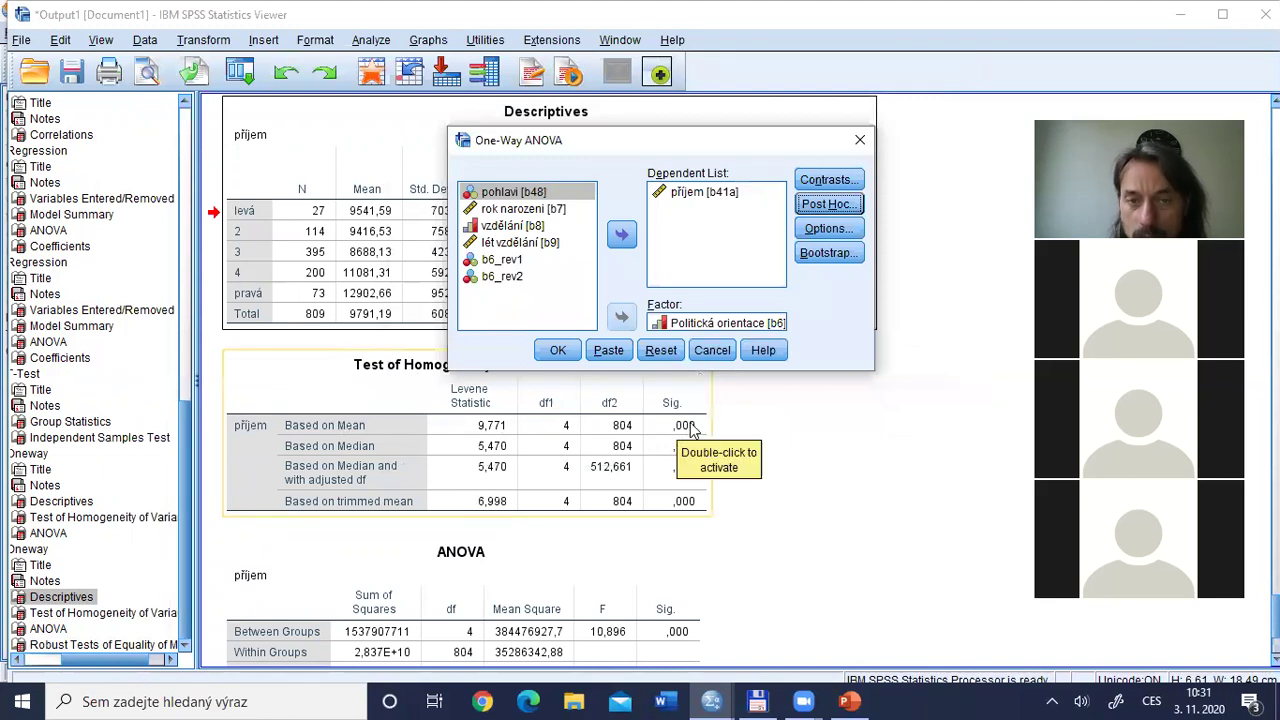
- Add the Games-Howell post hoc test at significance level 0,05 to the One-Way ANOVA and paste the command into the syntax
click(829, 204)
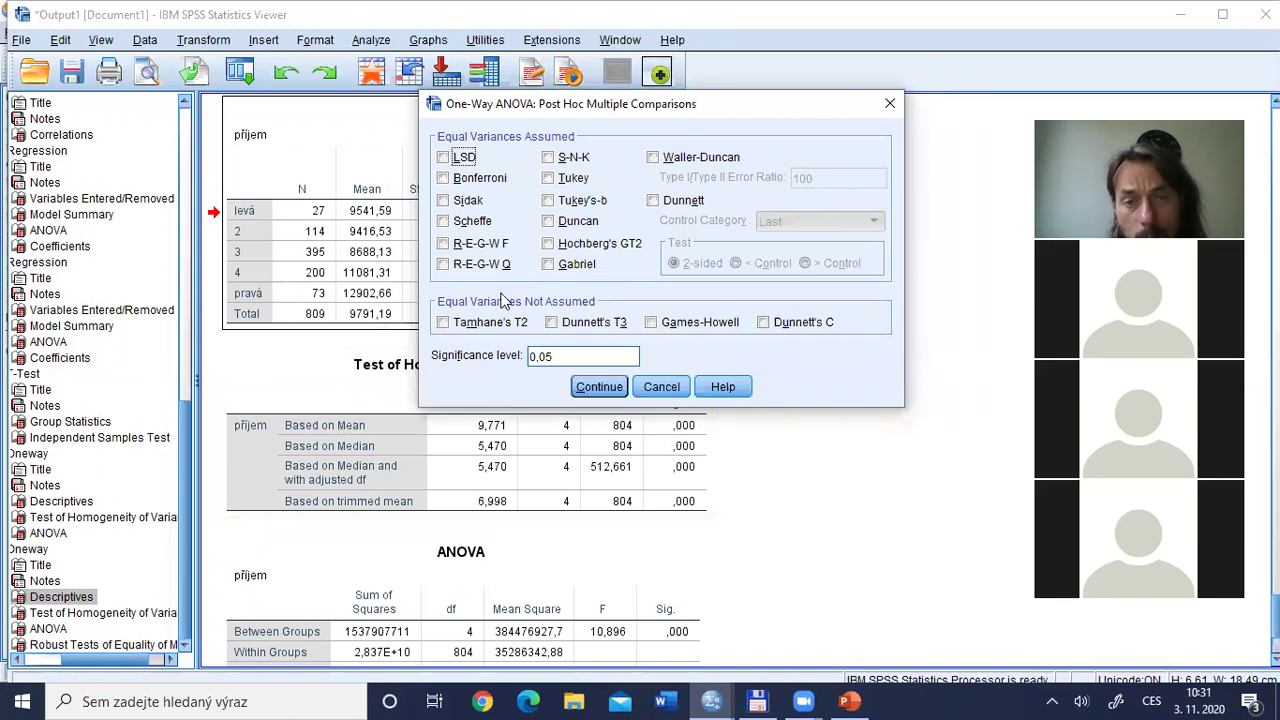
click(651, 324)
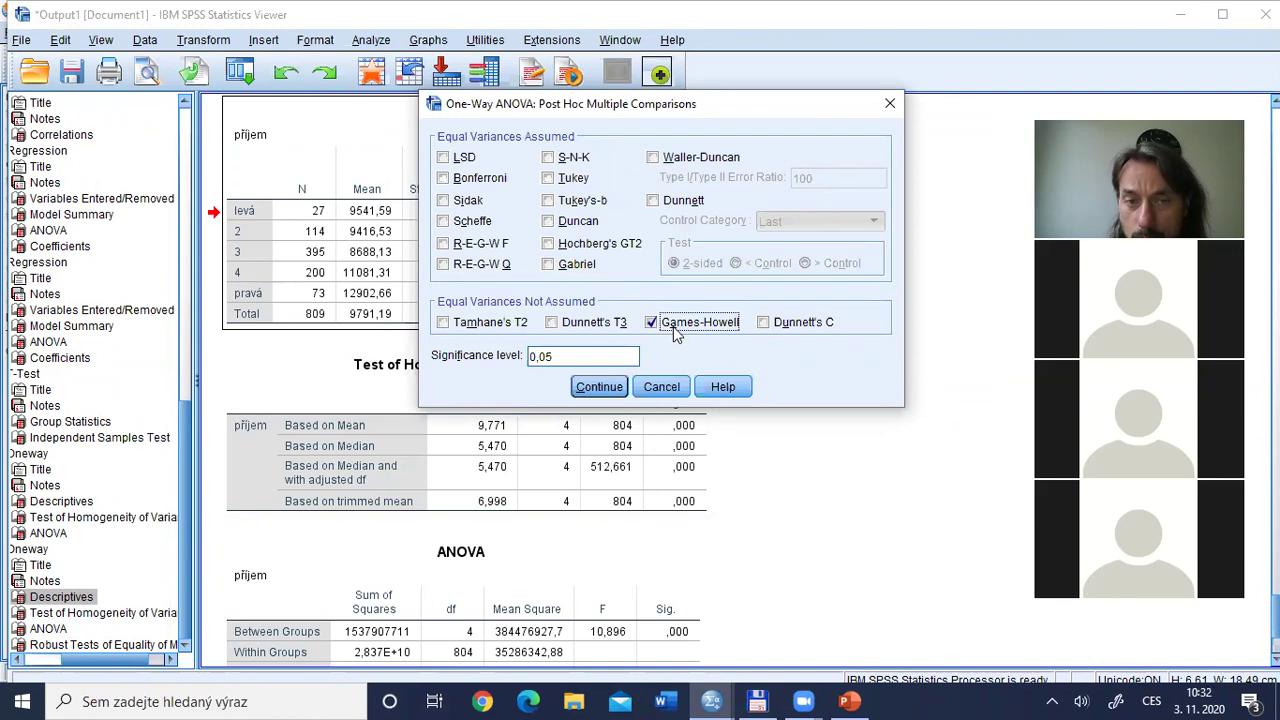
drag(570, 358, 527, 356)
click(566, 356)
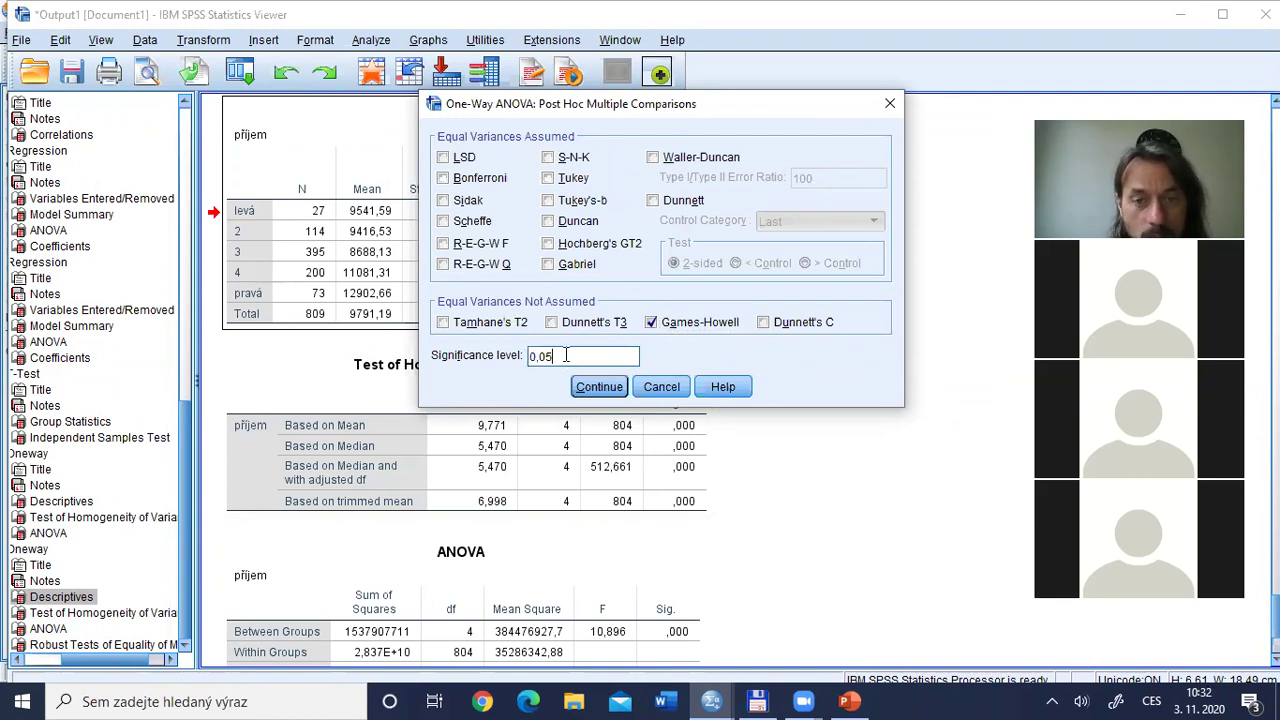
double_click(541, 355)
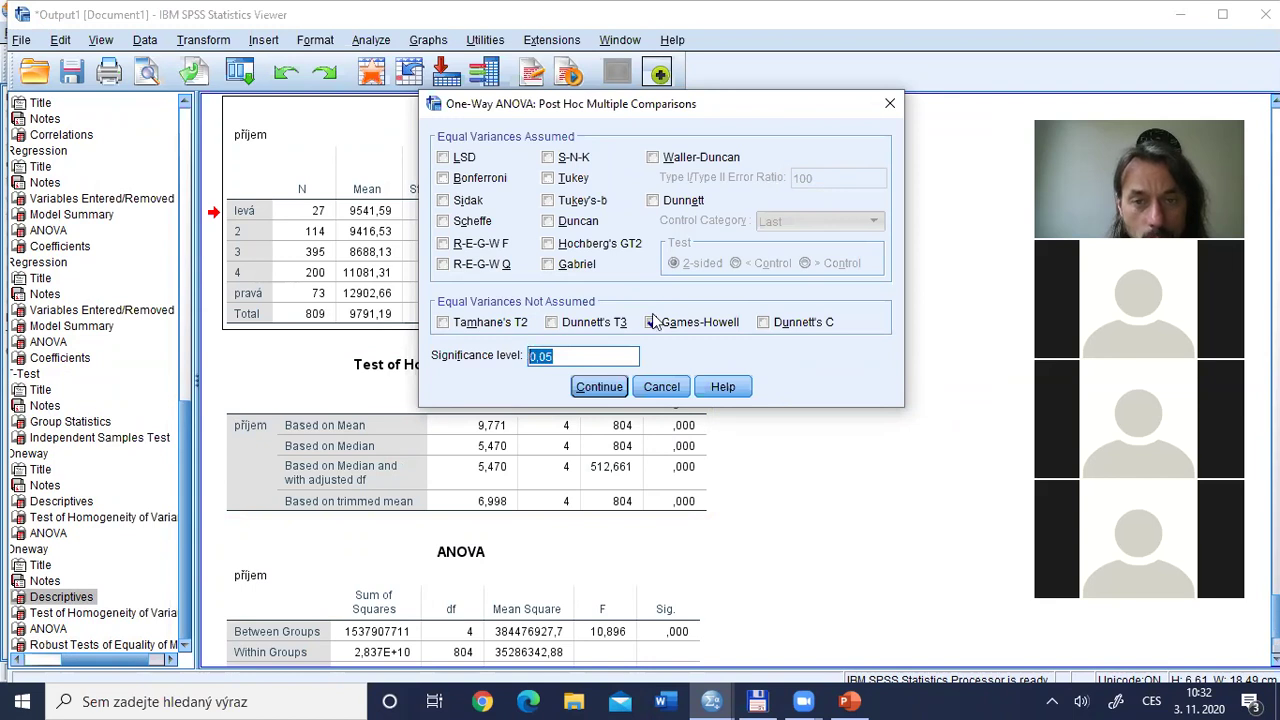
click(599, 387)
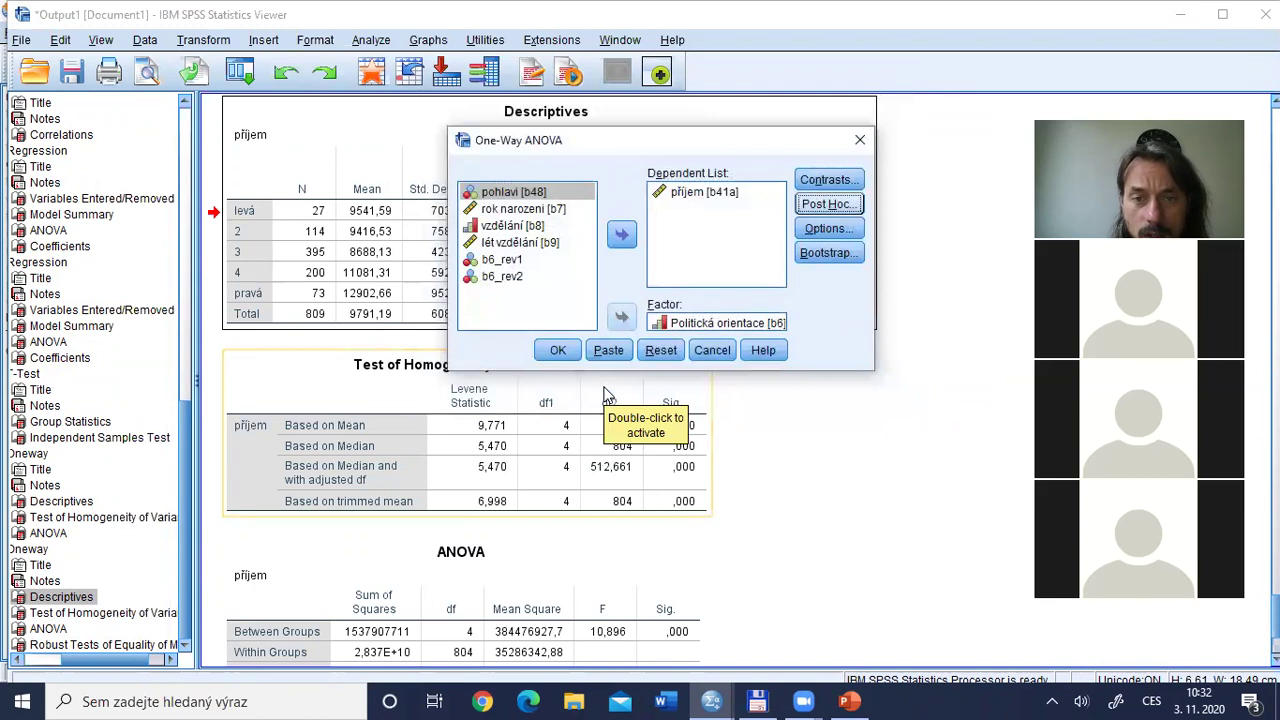
click(609, 350)
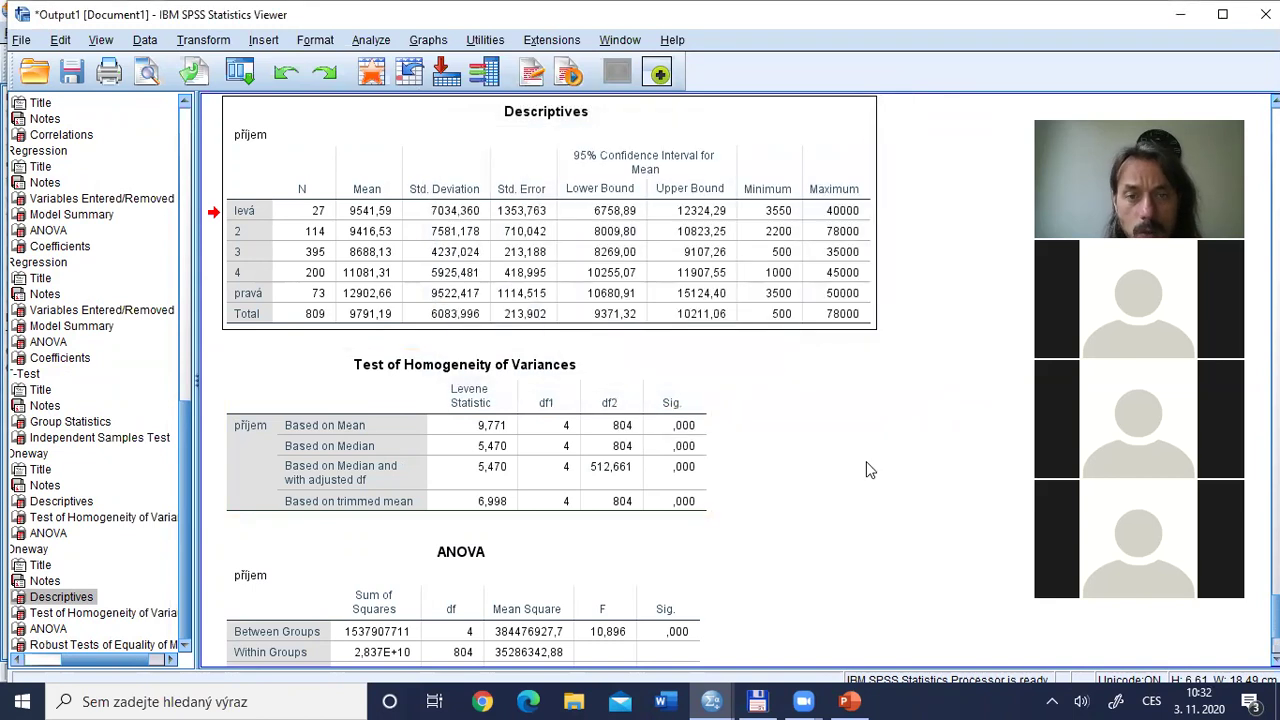
- Check the pasted /POSTHOC=GH ALPHA(0.05) subcommand in the syntax and run the new ONEWAY command
key(alt+Tab)
drag(622, 634, 266, 640)
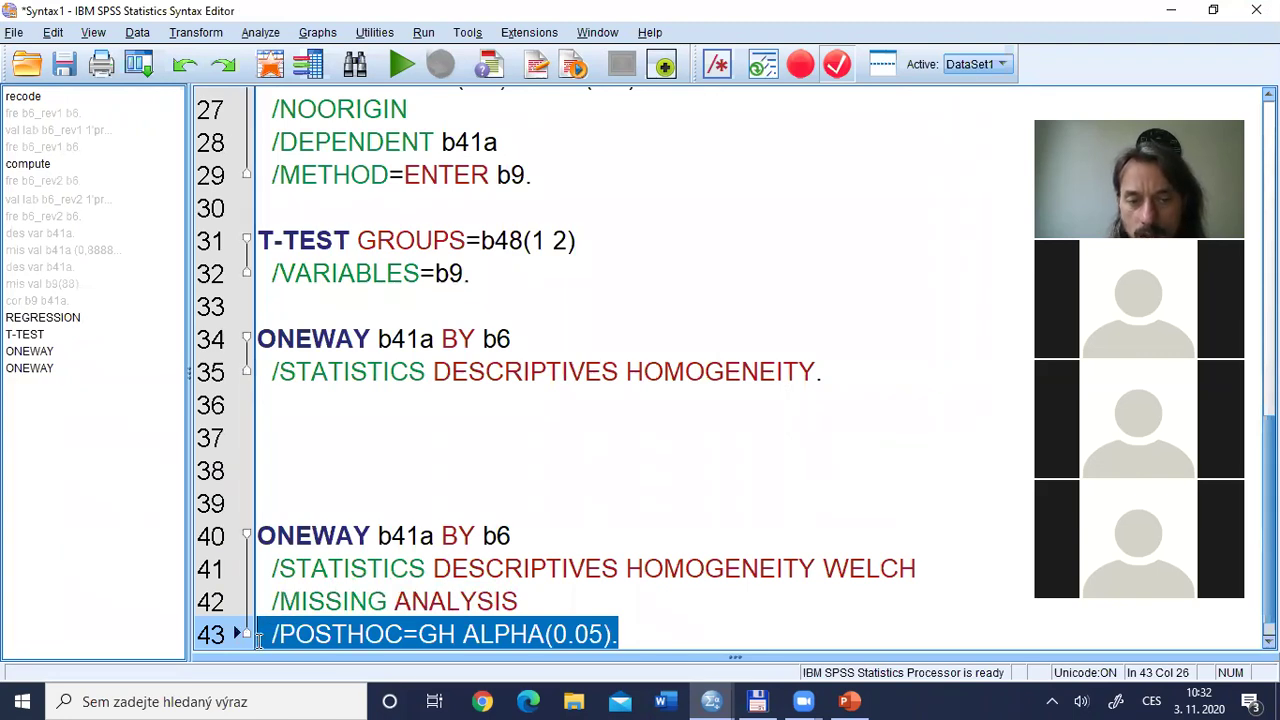
drag(276, 536, 340, 568)
key(ctrl+r)
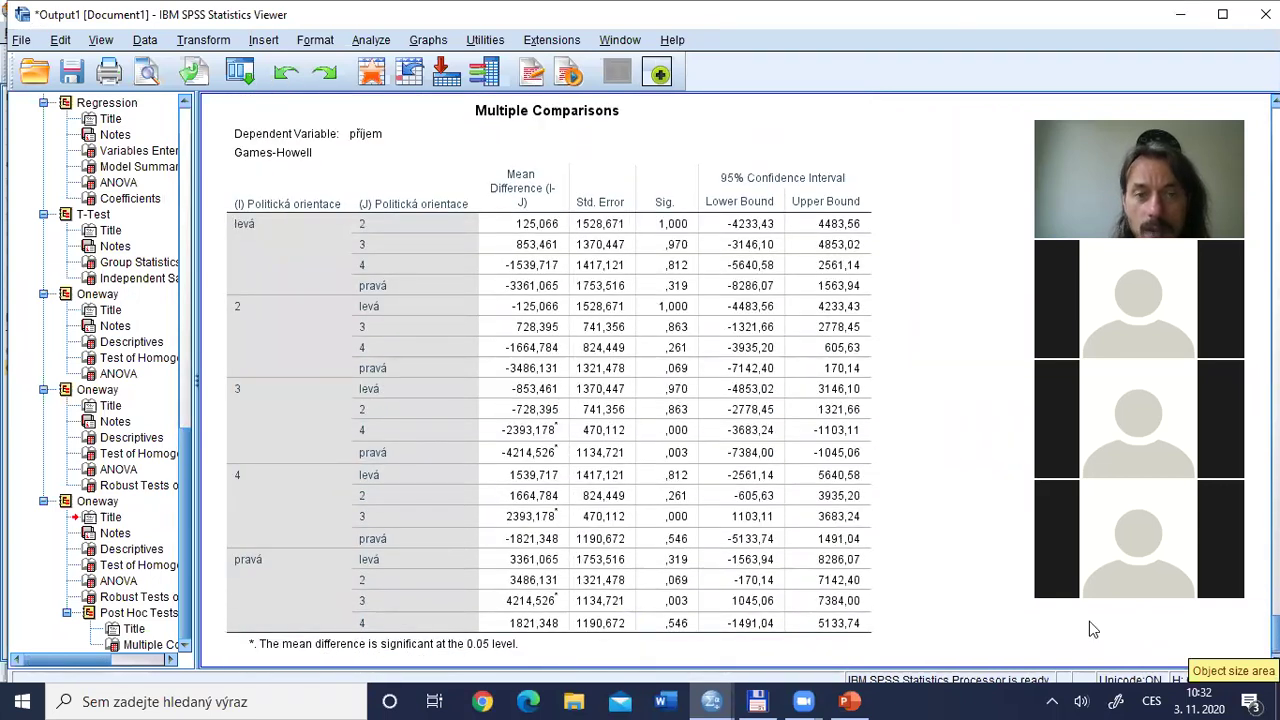
- Examine the Games-Howell Multiple Comparisons table and compare its pairwise differences with the group sizes and means in the Descriptives table
click(326, 225)
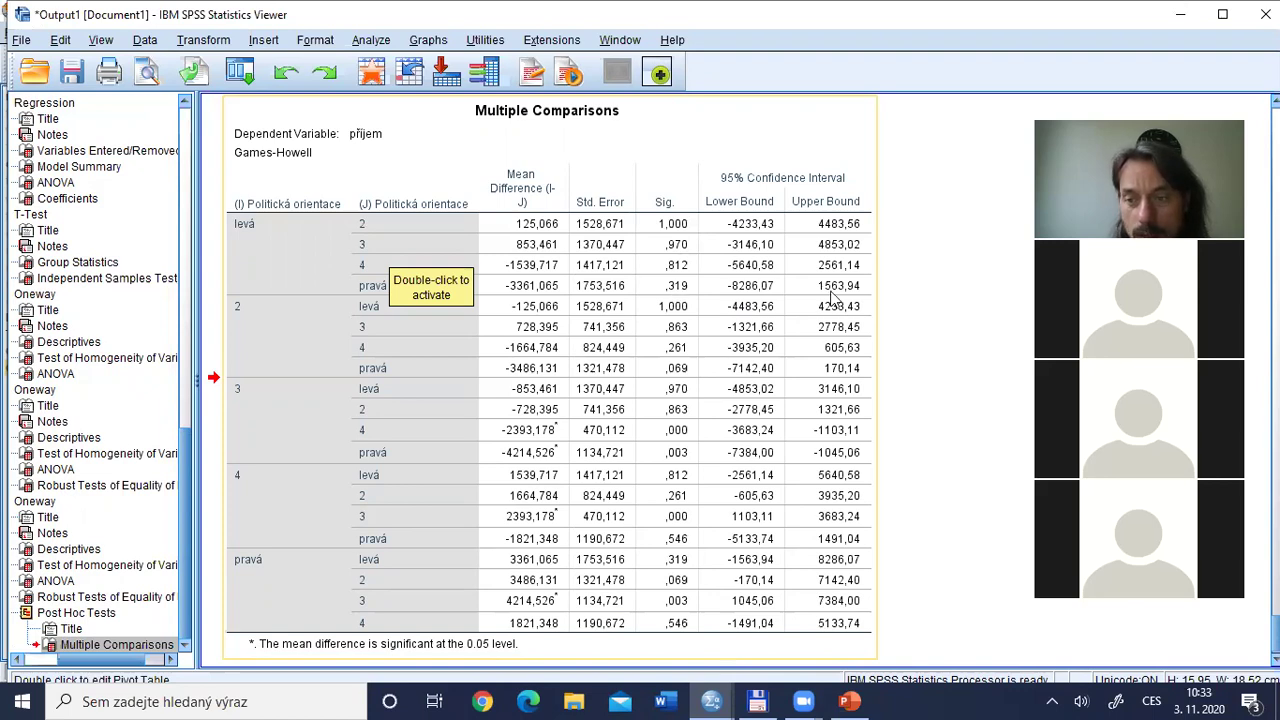
scroll(832, 290, up, 10)
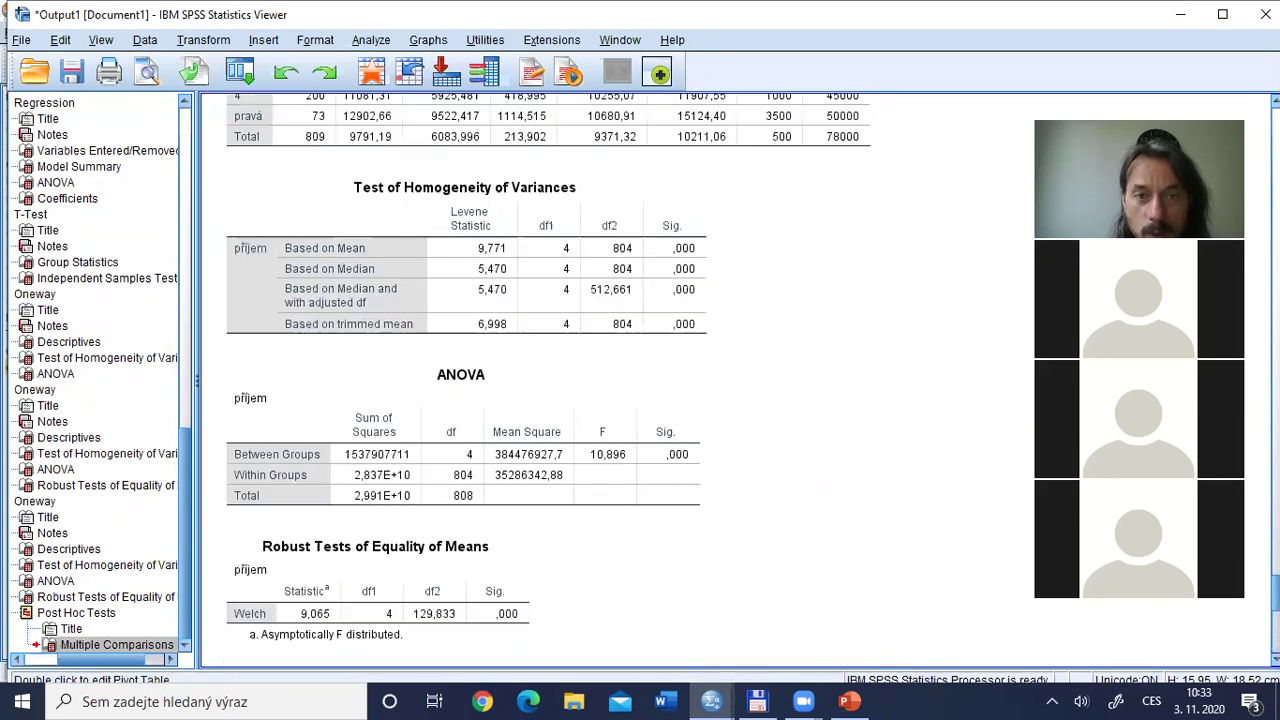
scroll(548, 380, up, 5)
click(253, 294)
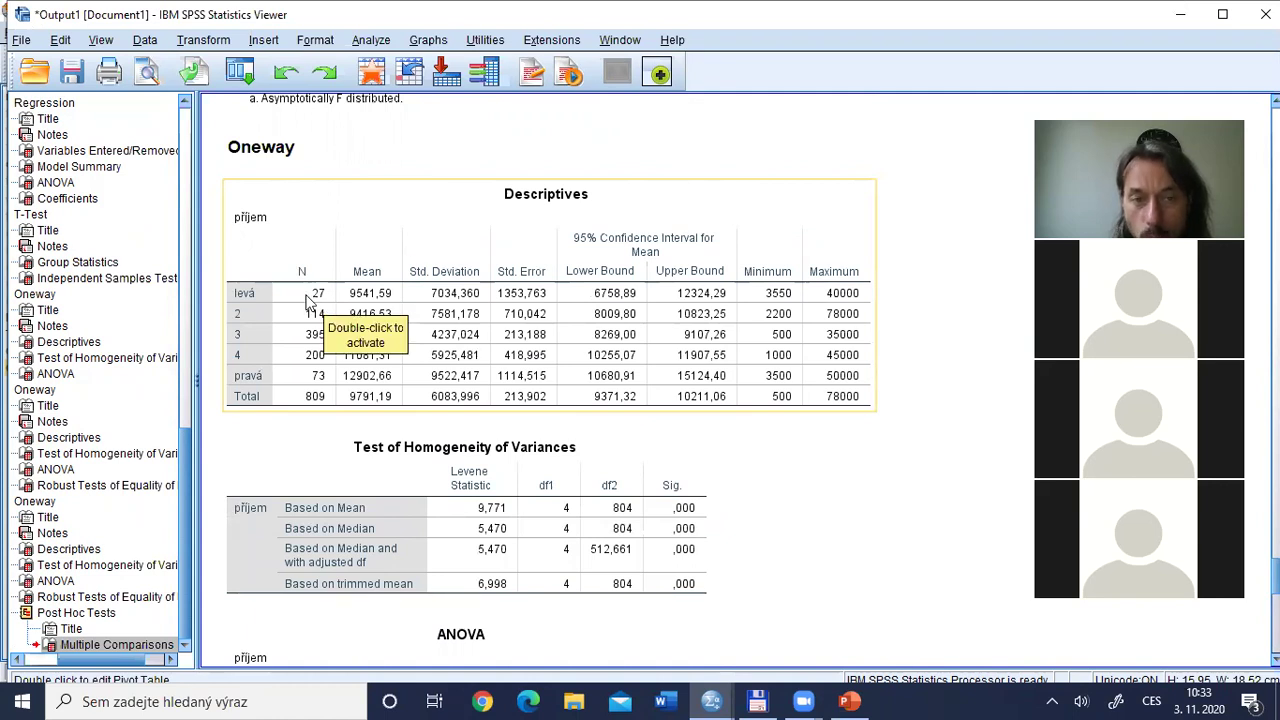
click(879, 322)
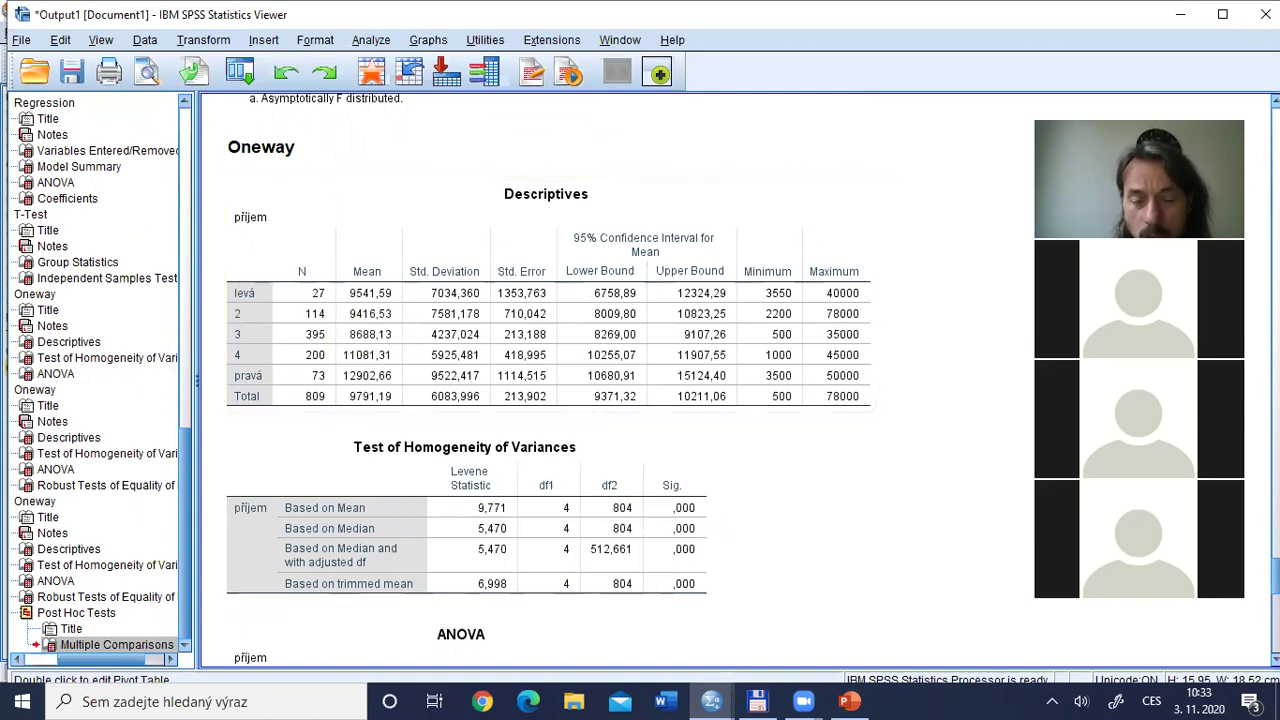
click(322, 294)
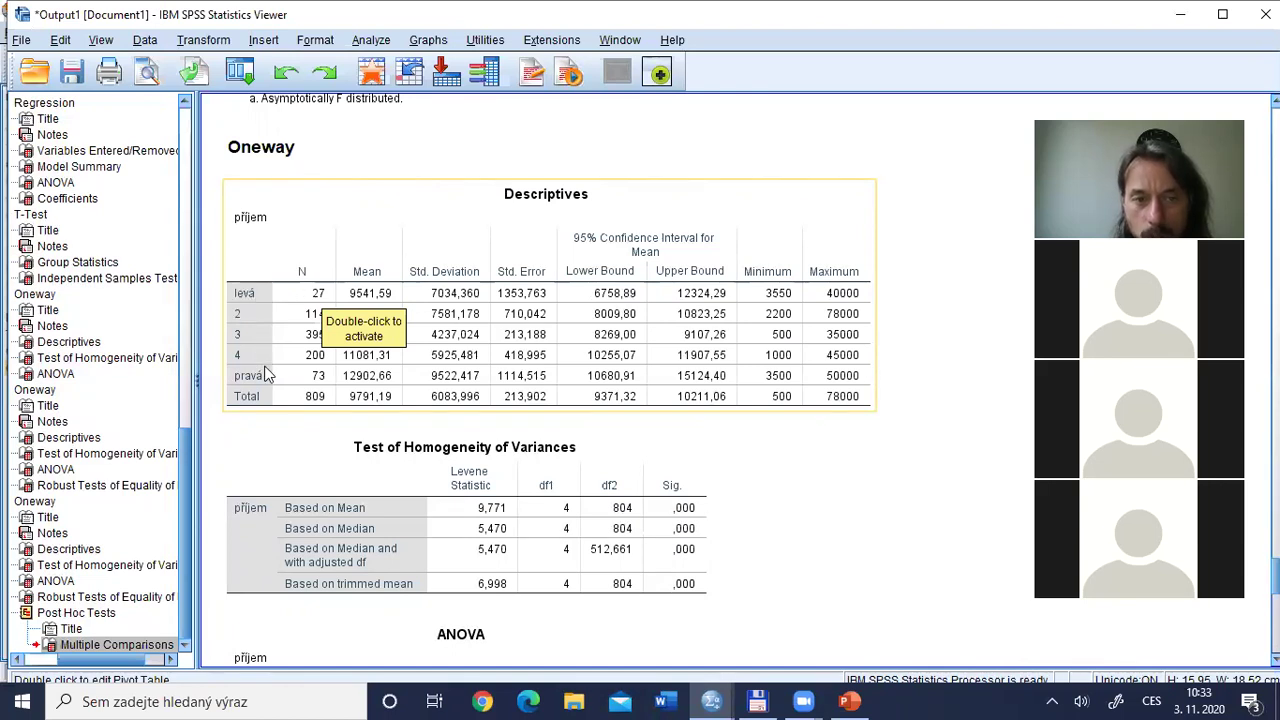
click(935, 436)
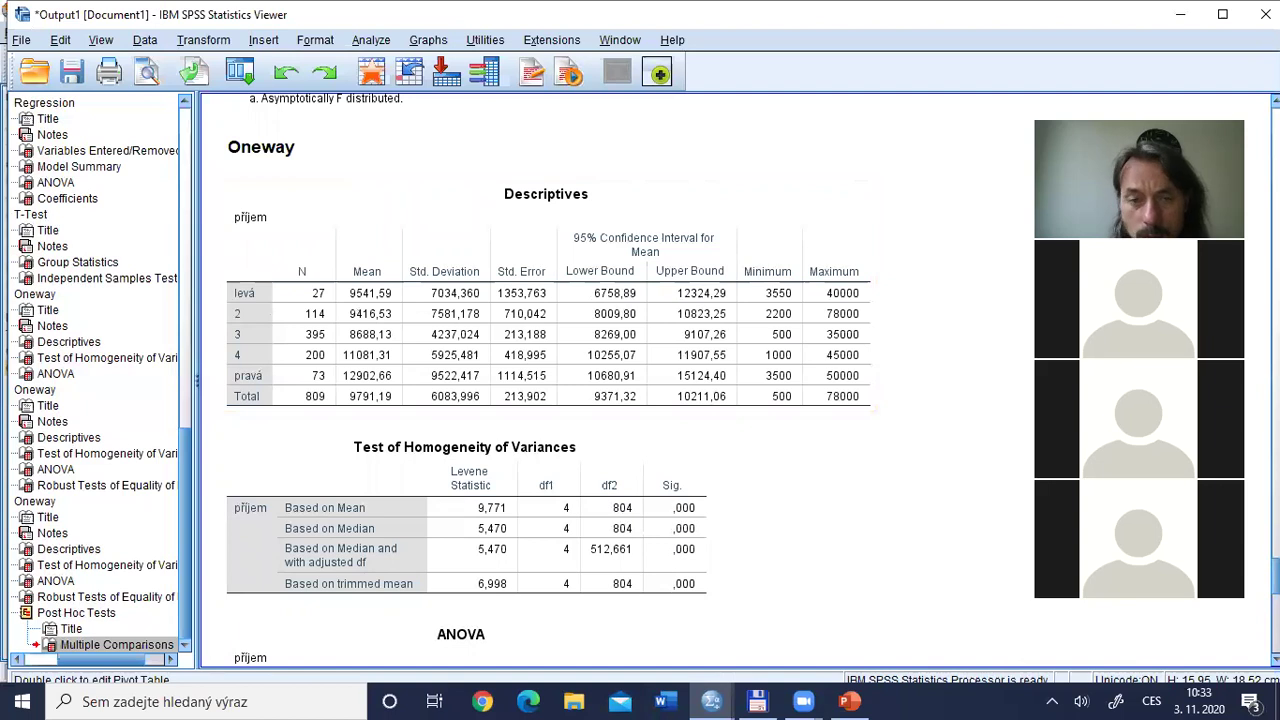
scroll(550, 380, down, 10)
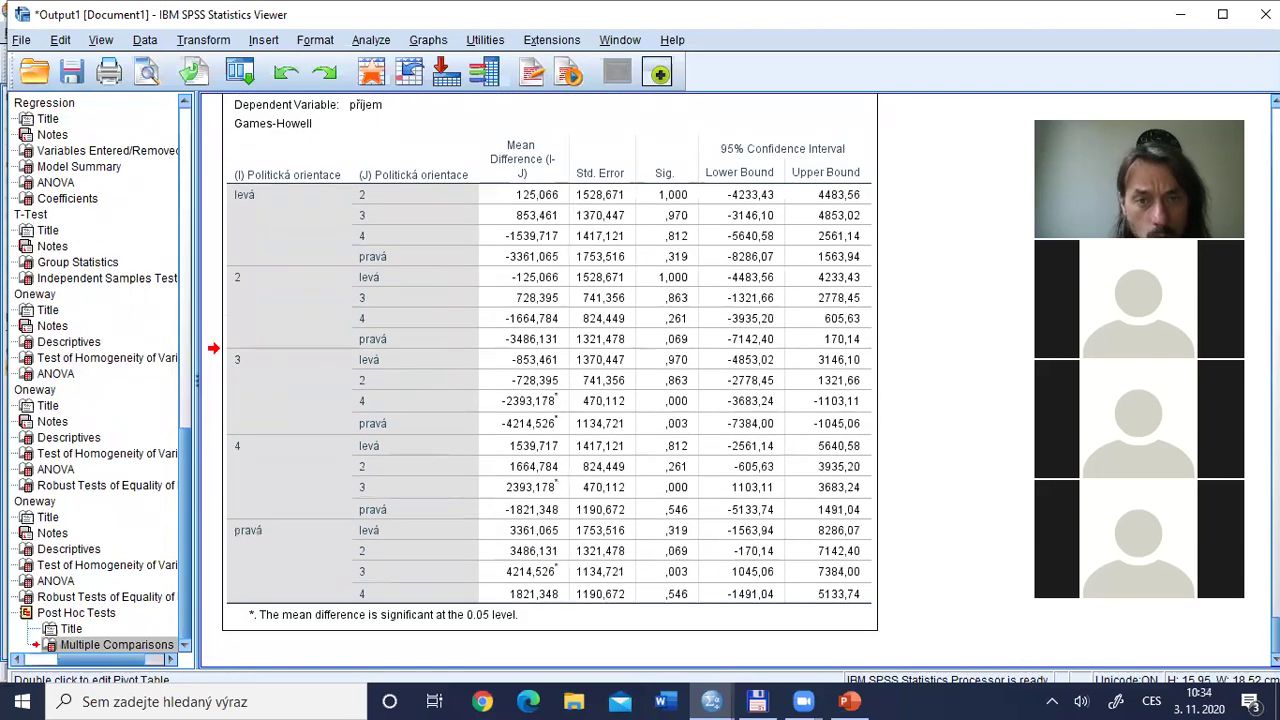
click(401, 259)
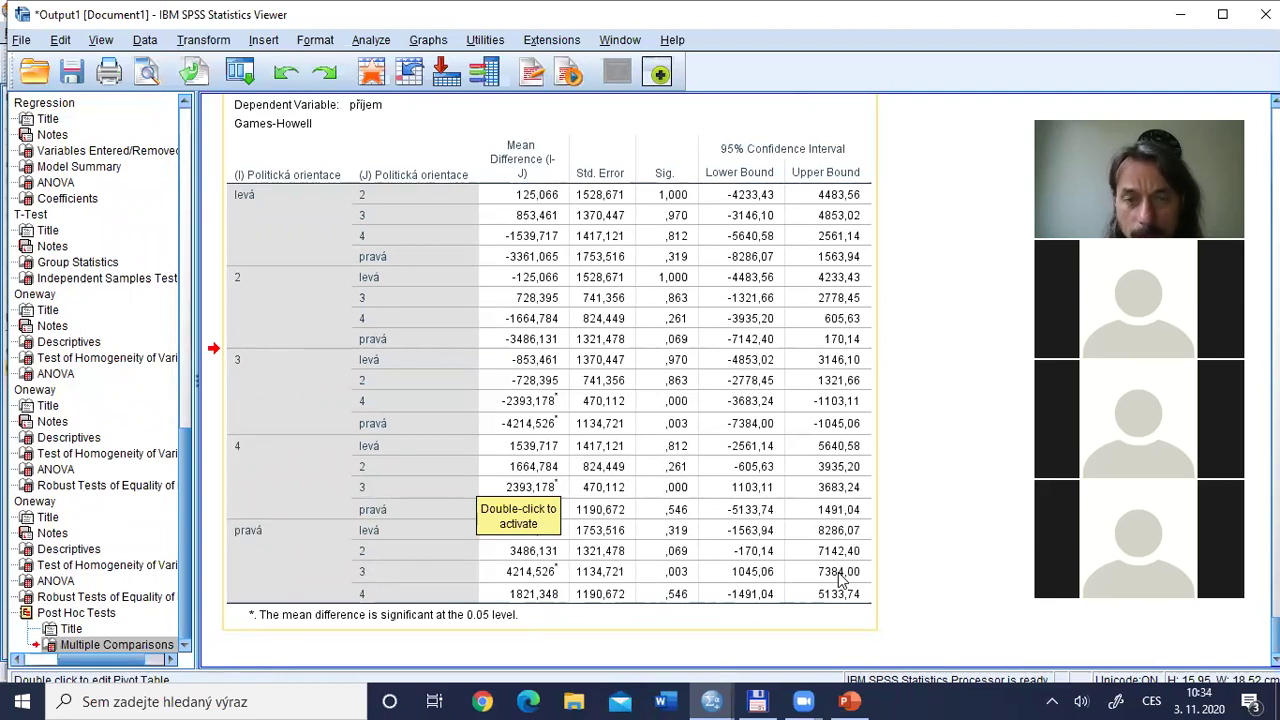
- Switch from the output to the SPSS_OPAK presentation in PowerPoint
key(alt+Tab)
key(alt+Tab)
key(alt+Tab)
key(alt+Tab)
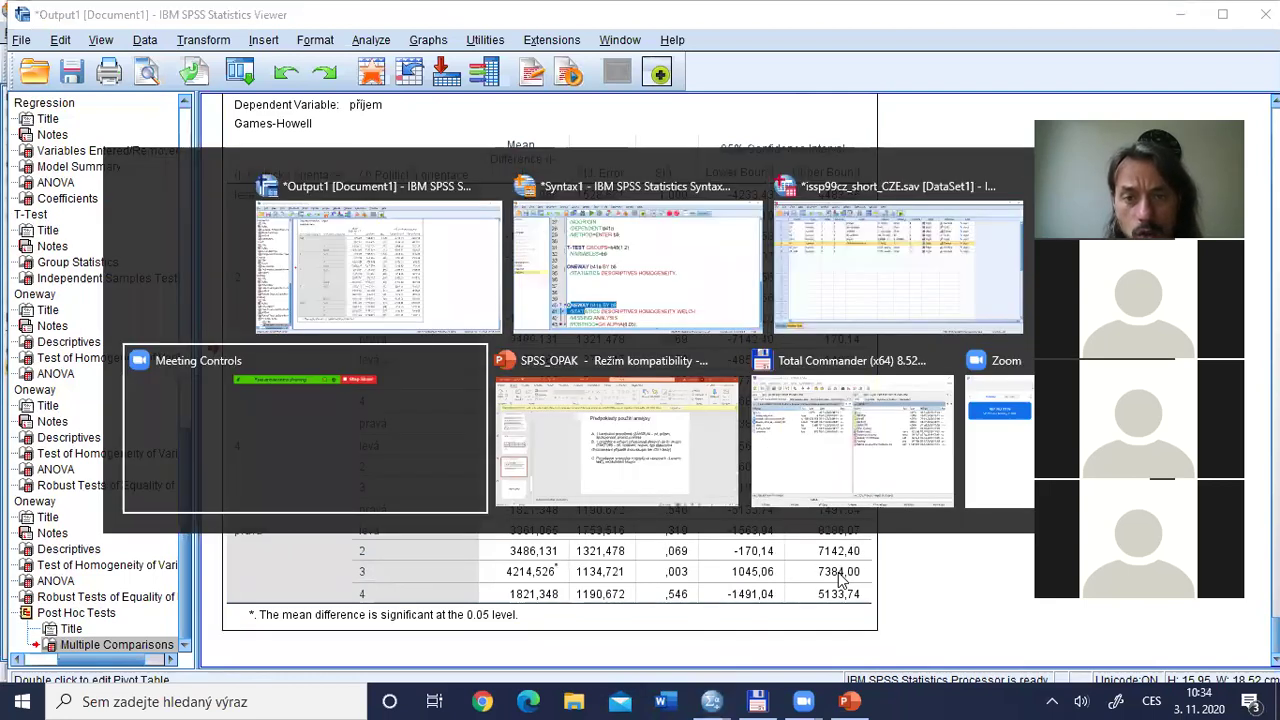